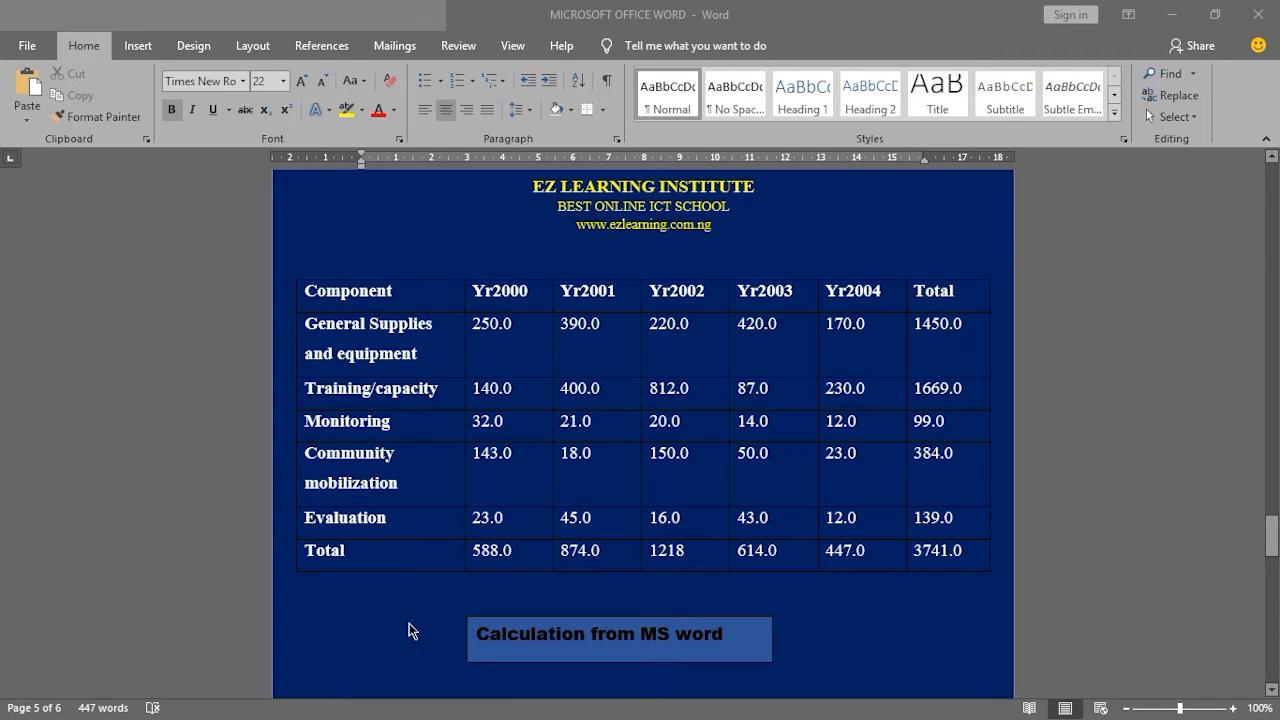
# Compare the completed budget table in the MICROSOFT OFFICE WORD document with the empty table in practice1
pyautogui.moveTo(397, 712)
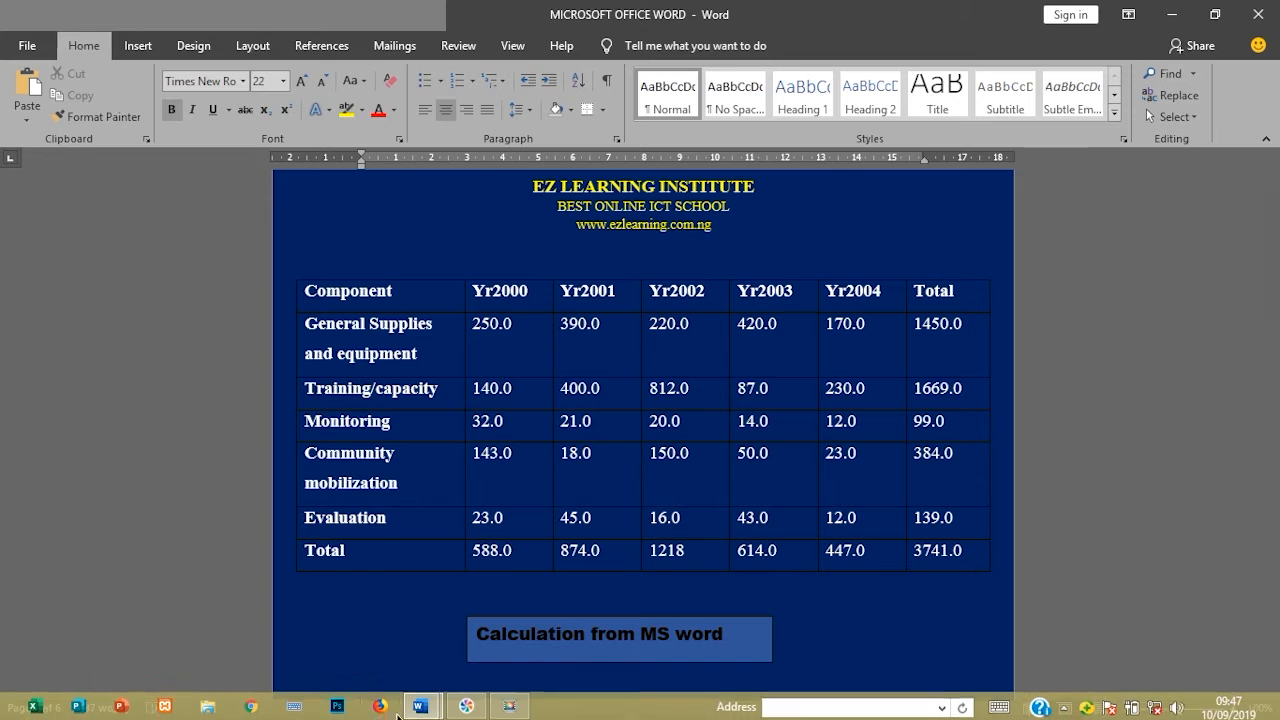
pyautogui.click(475, 640)
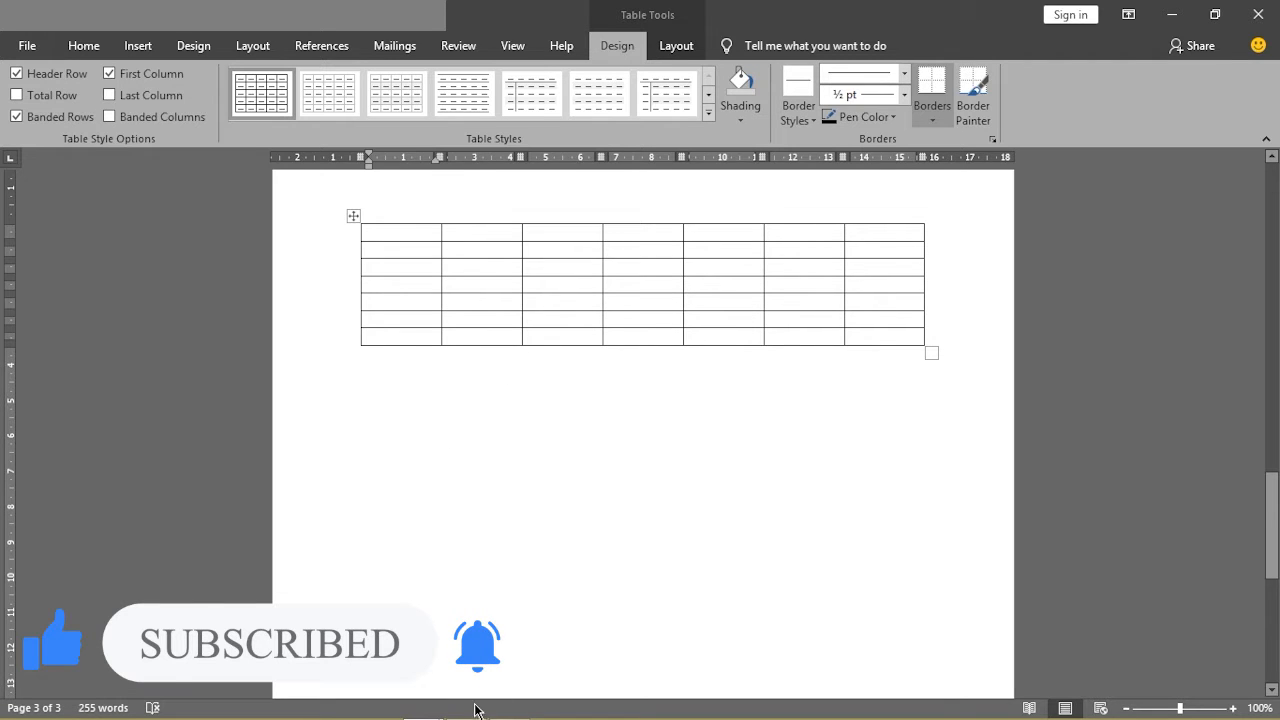
pyautogui.moveTo(419, 712)
pyautogui.click(378, 600)
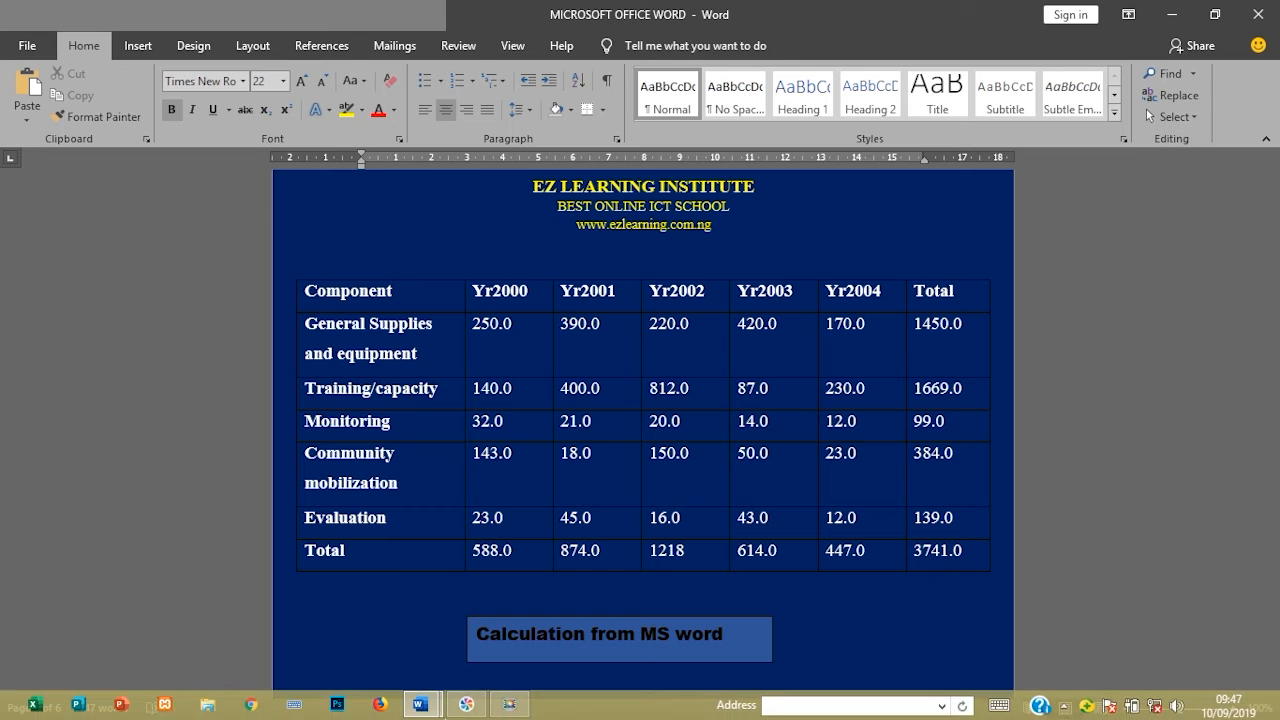
pyautogui.moveTo(420, 704)
pyautogui.click(502, 610)
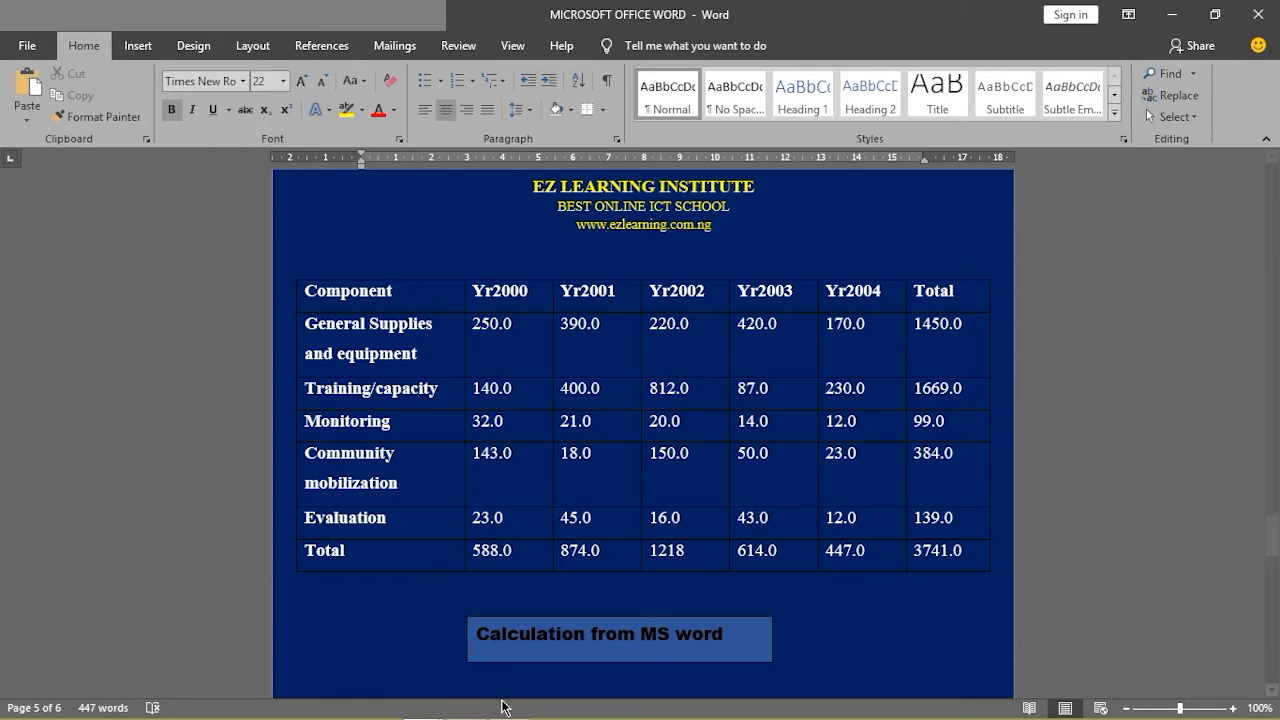
pyautogui.moveTo(441, 705)
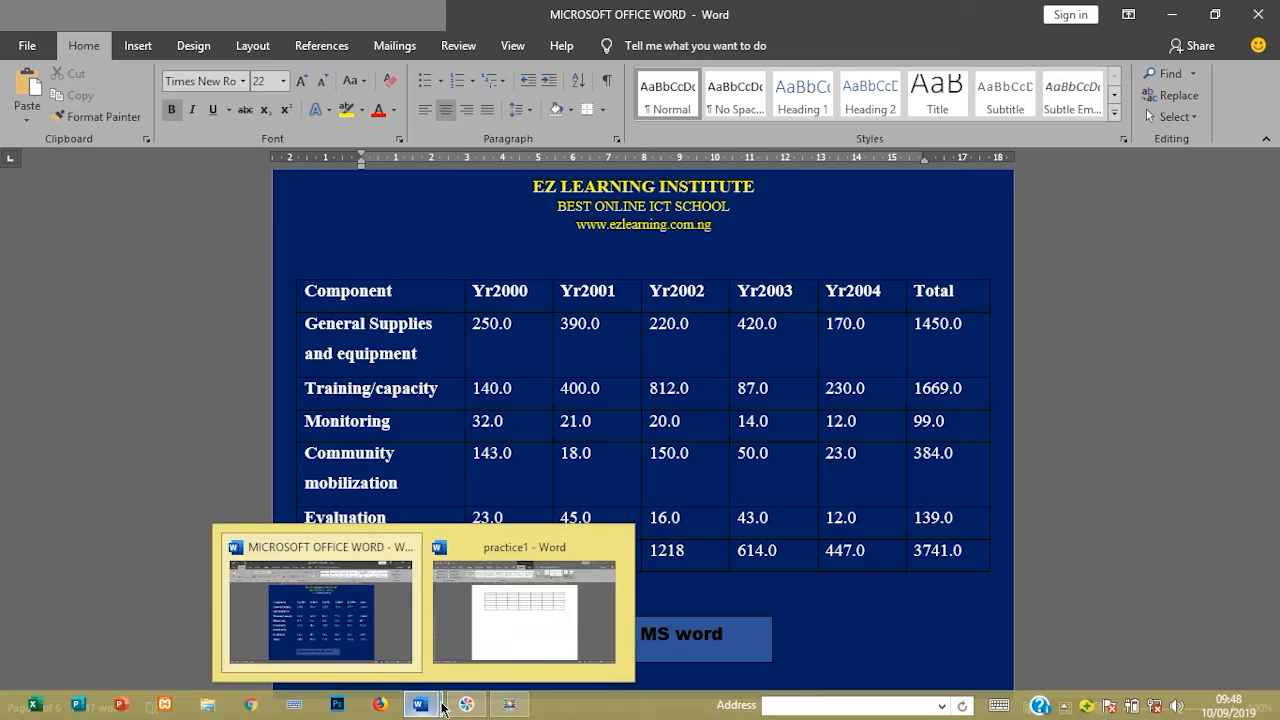
pyautogui.click(502, 635)
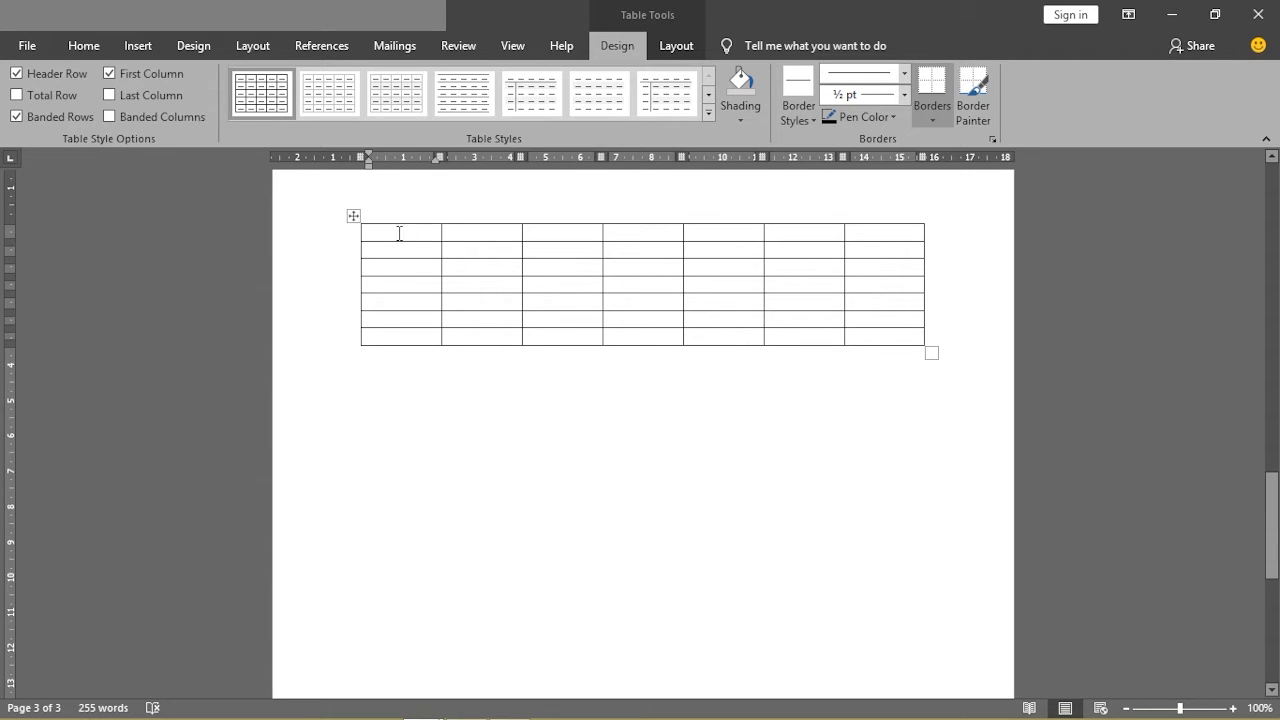
# Place the insertion point in several cells of the empty table, finishing in its first cell
pyautogui.click(454, 234)
pyautogui.click(541, 238)
pyautogui.click(634, 236)
pyautogui.click(886, 336)
pyautogui.click(424, 231)
# Move the insertion point across the table's first row with the on-screen keyboard, then close that keyboard
pyautogui.moveTo(384, 716)
pyautogui.click(298, 708)
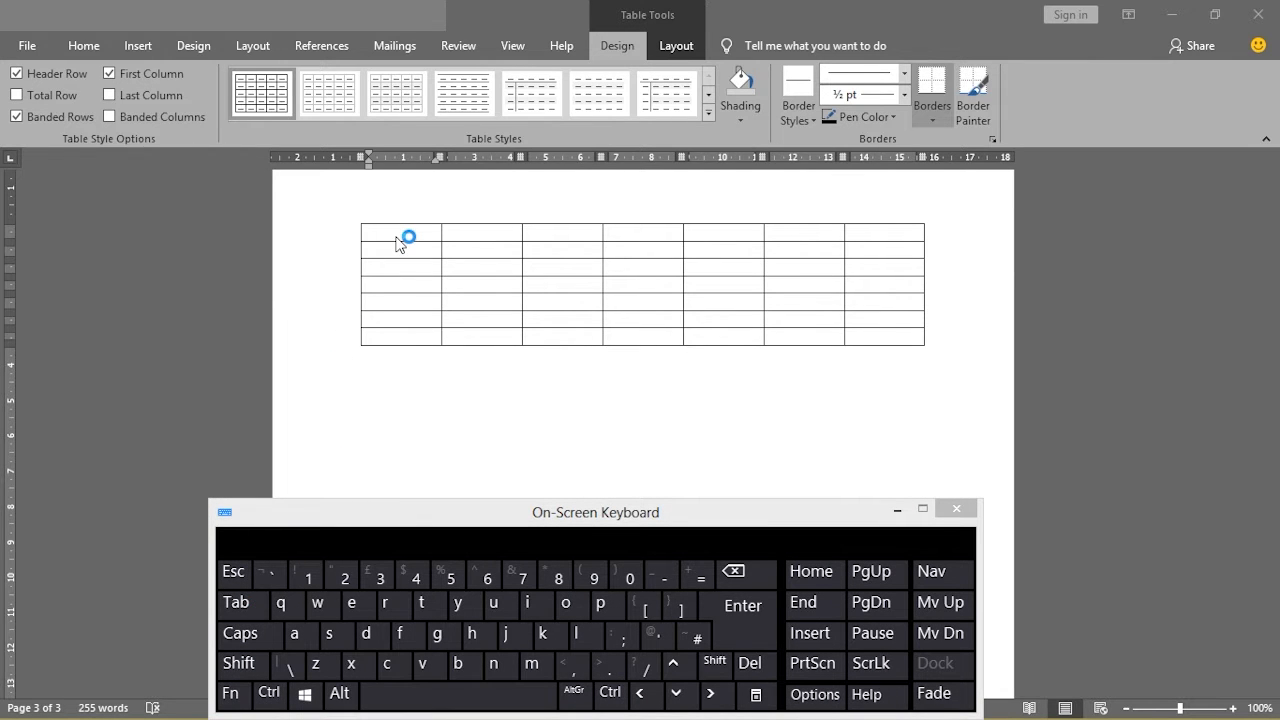
pyautogui.click(398, 245)
pyautogui.click(238, 603)
pyautogui.click(239, 610)
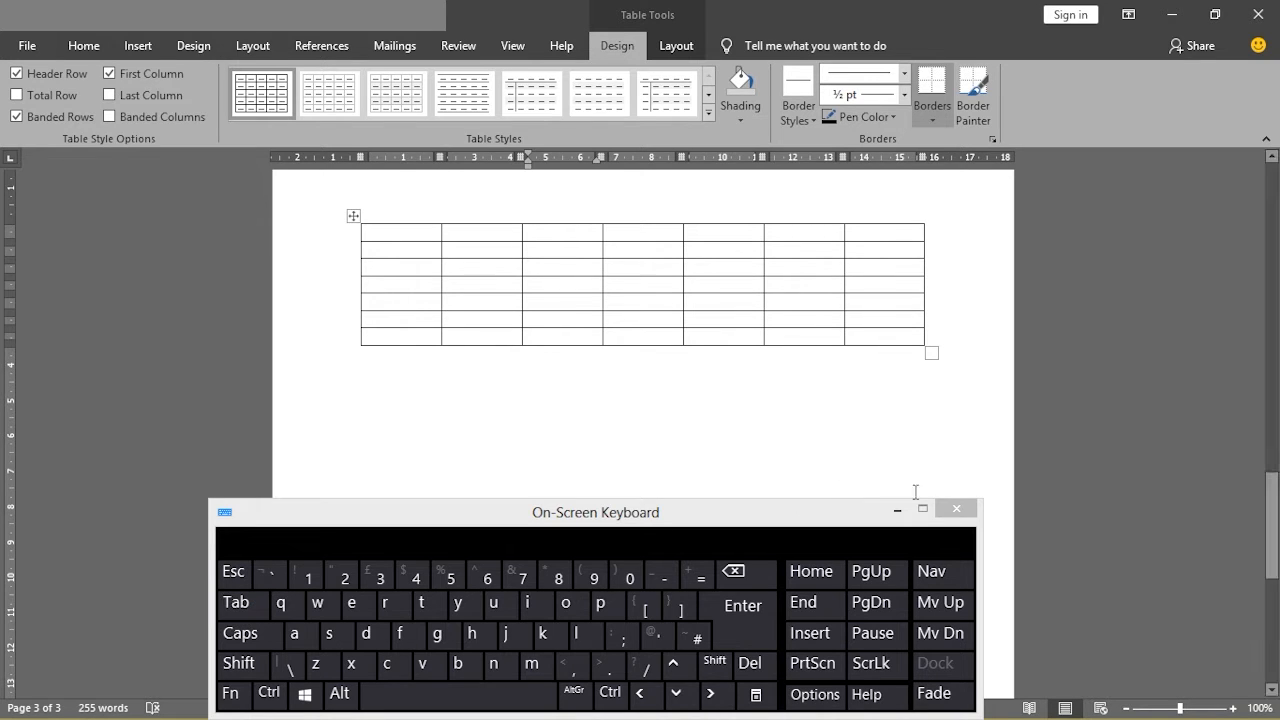
pyautogui.click(956, 508)
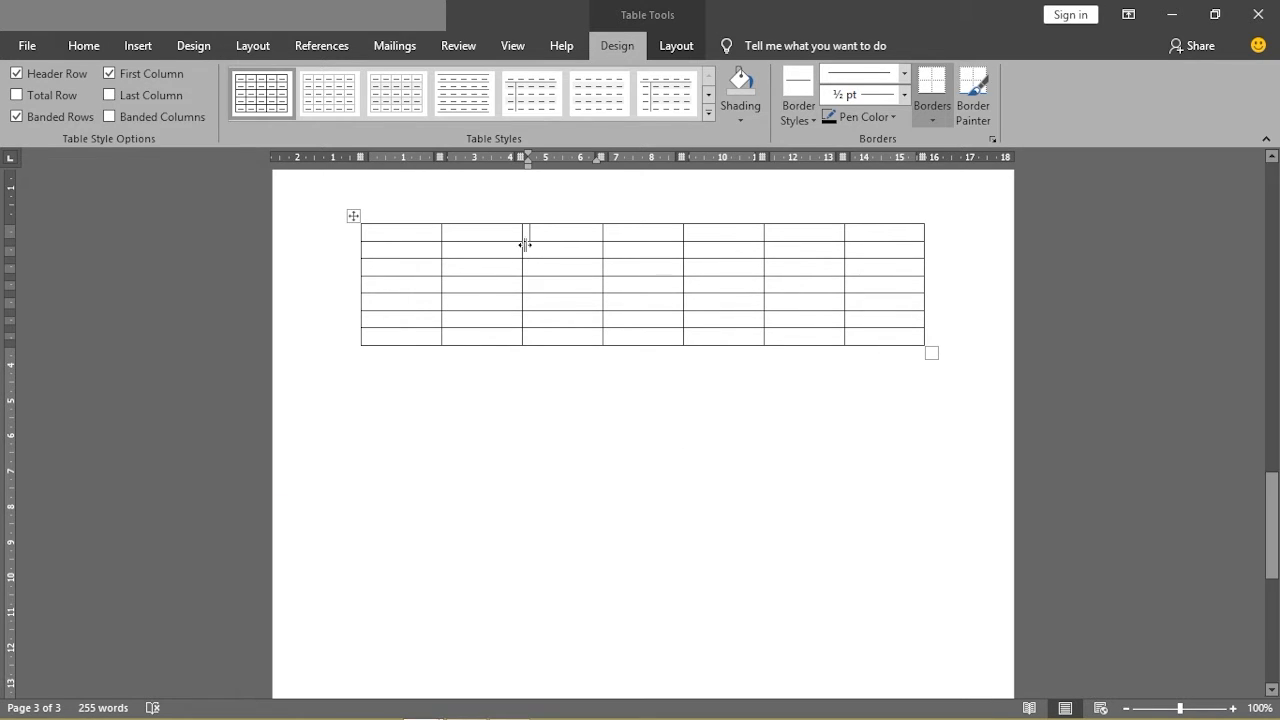
pyautogui.click(644, 232)
pyautogui.click(700, 232)
# Enter the heading COMPONENT in capitals in the first cell of the table's header row
pyautogui.click(402, 235)
pyautogui.write('com')
pyautogui.press('BackSpace')
pyautogui.press('BackSpace')
pyautogui.press('BackSpace')
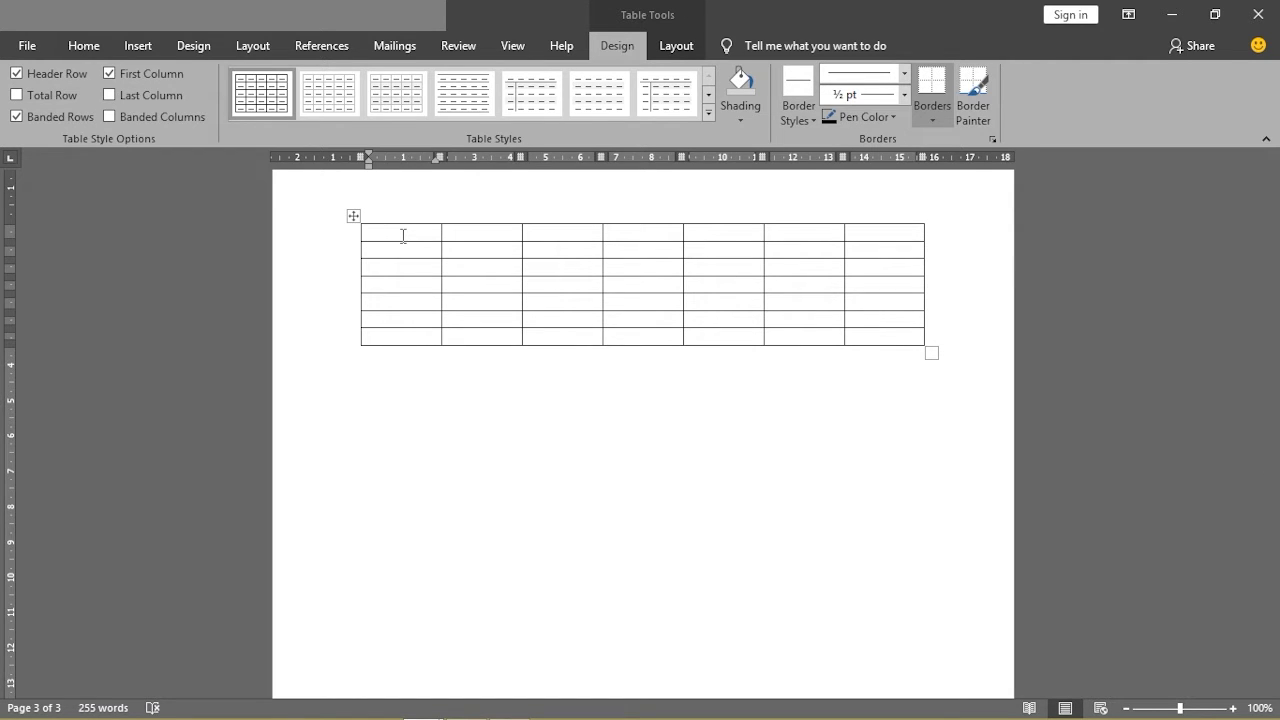
pyautogui.write('COM')
pyautogui.write('MEN')
pyautogui.write('T')
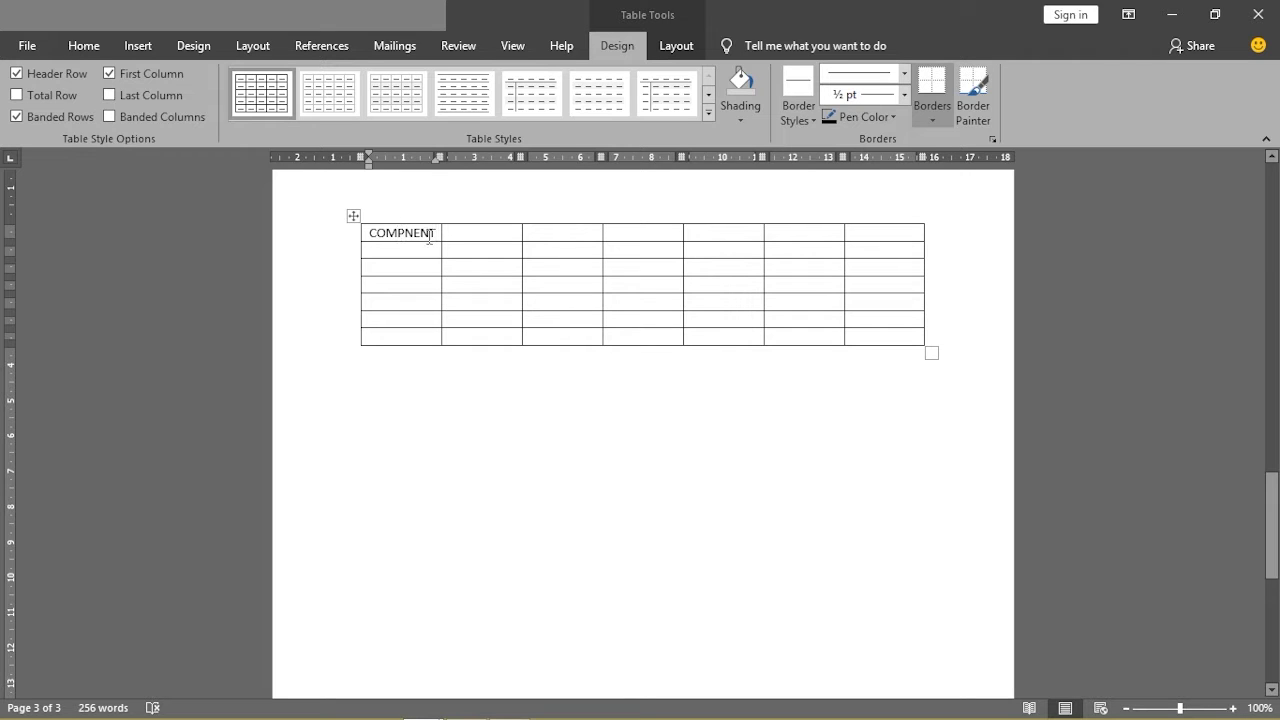
pyautogui.write('O')
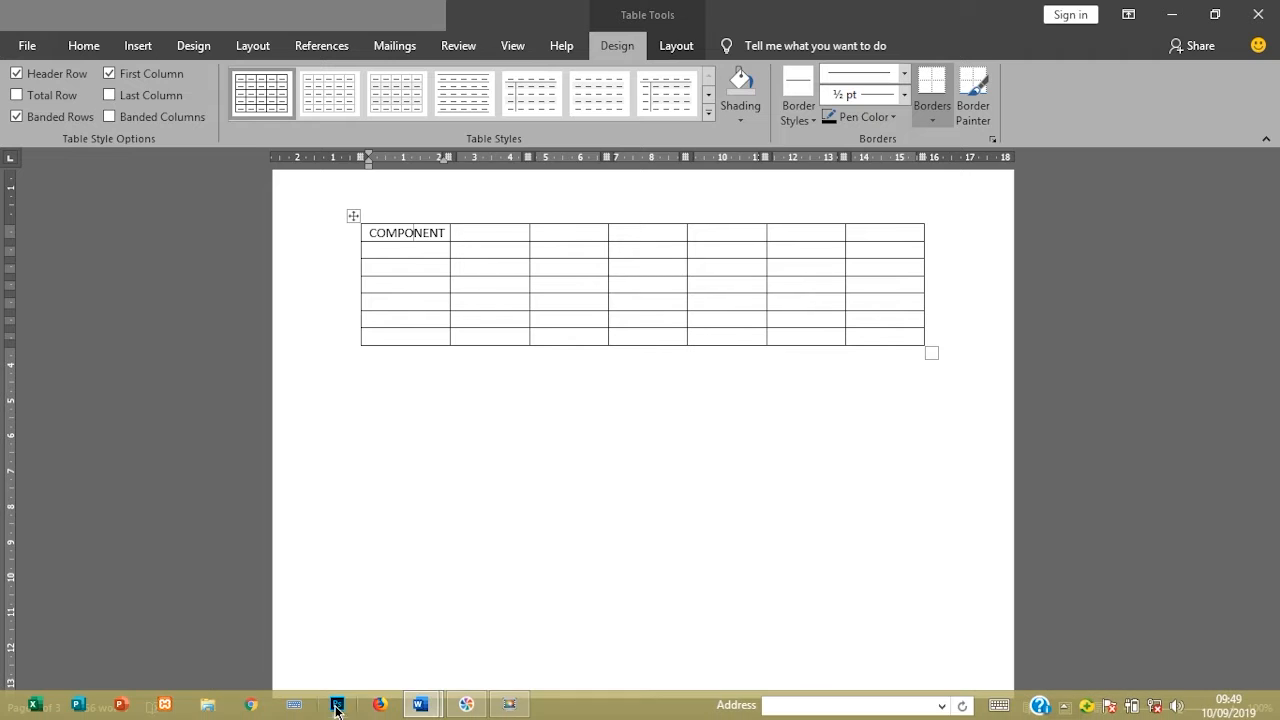
# Check the row labels in the reference document and enter "General supllies and equipemtns" in the practice1 table under COMPONENT
pyautogui.moveTo(419, 705)
pyautogui.click(343, 624)
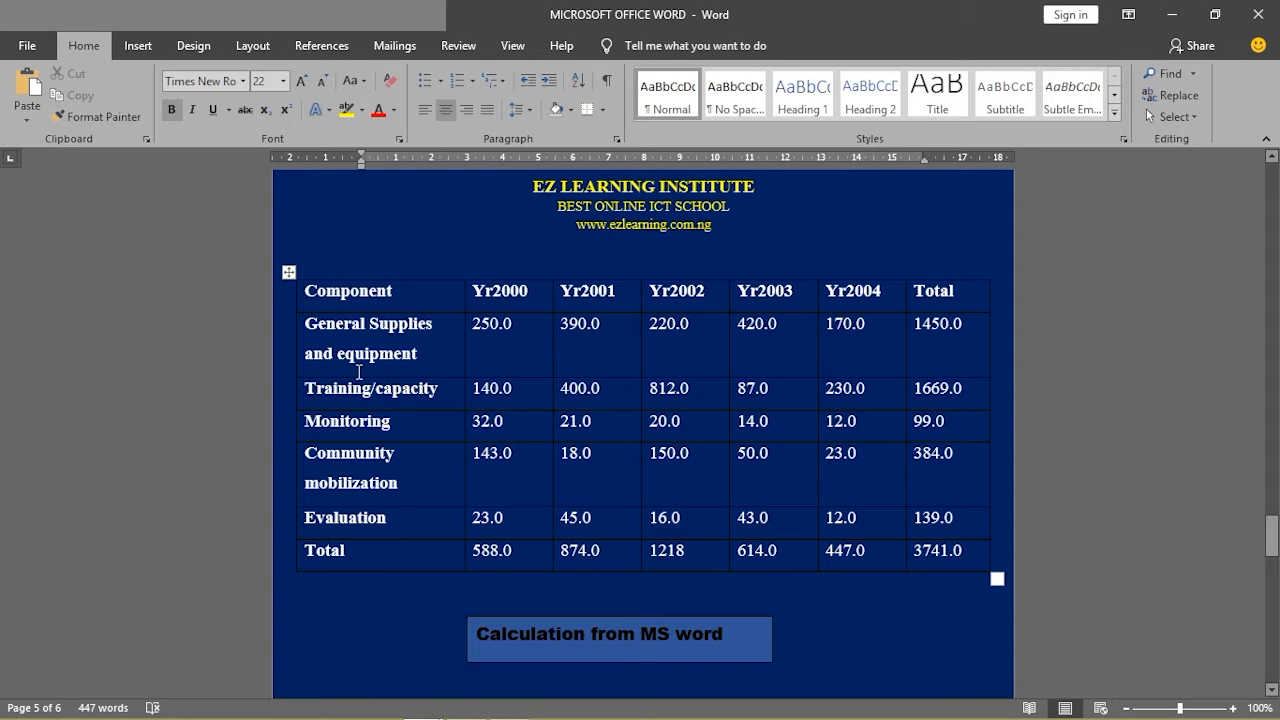
pyautogui.moveTo(561, 717)
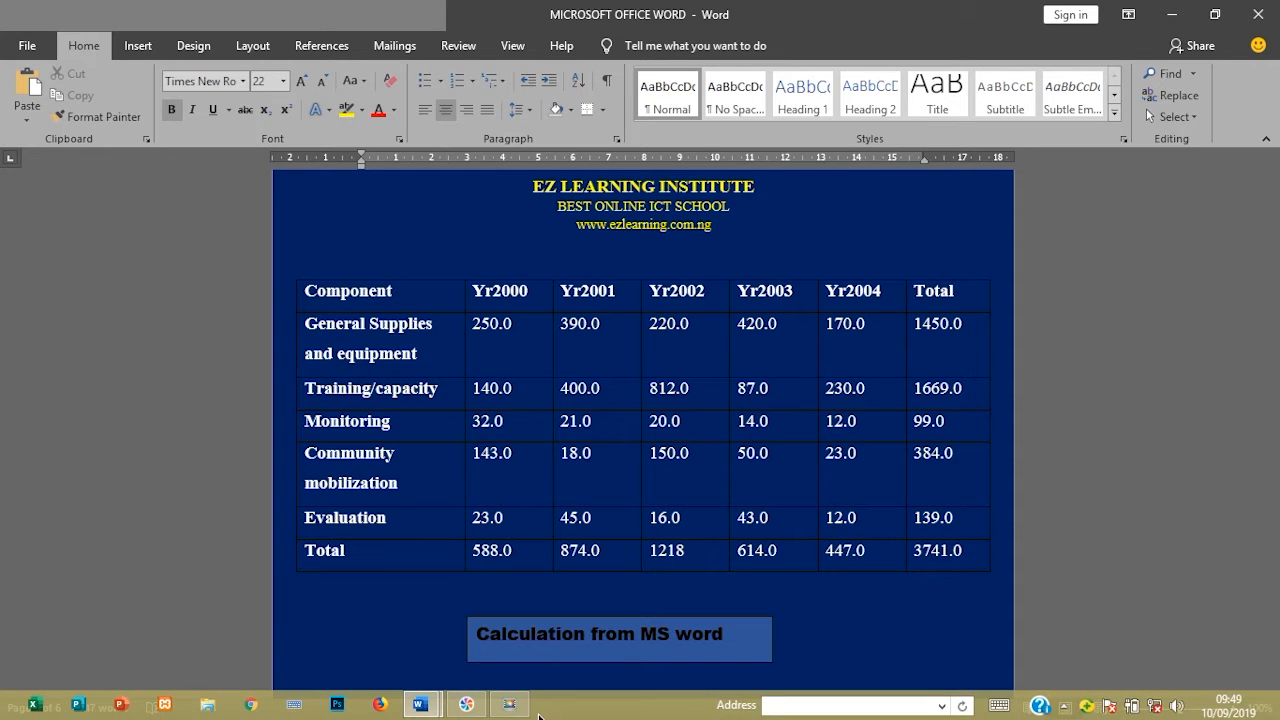
pyautogui.moveTo(419, 704)
pyautogui.click(492, 636)
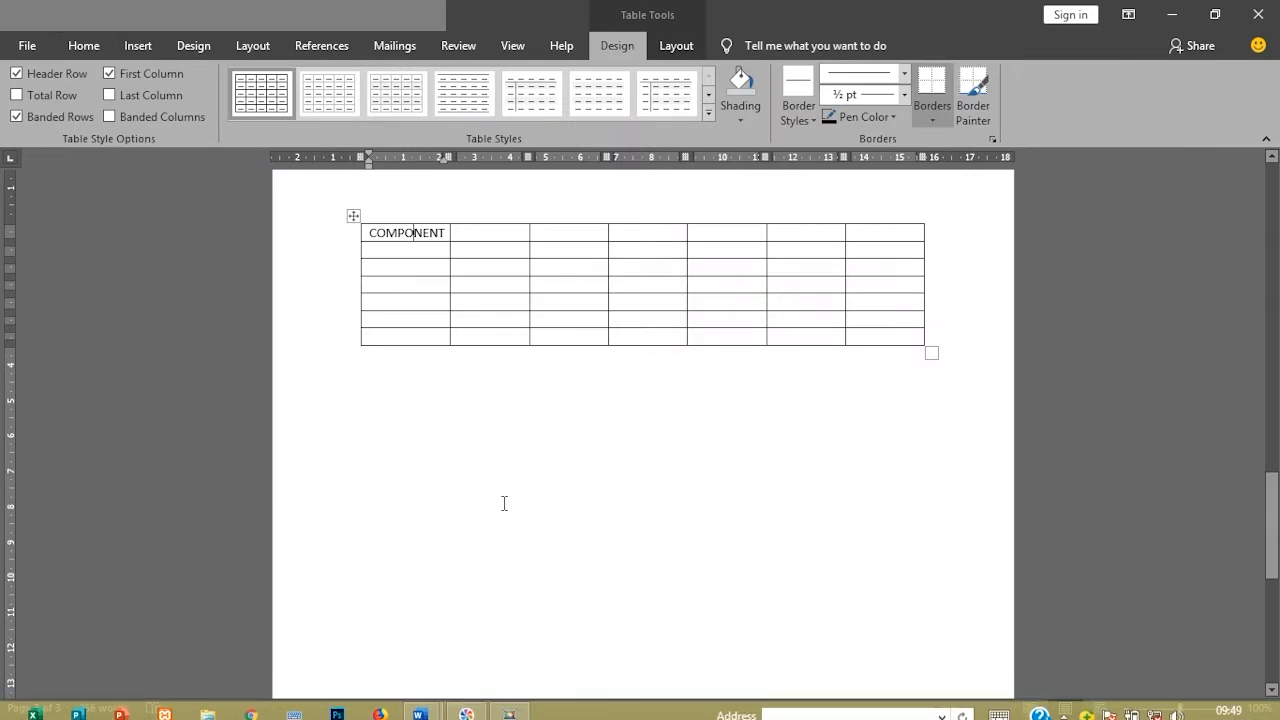
pyautogui.click(403, 251)
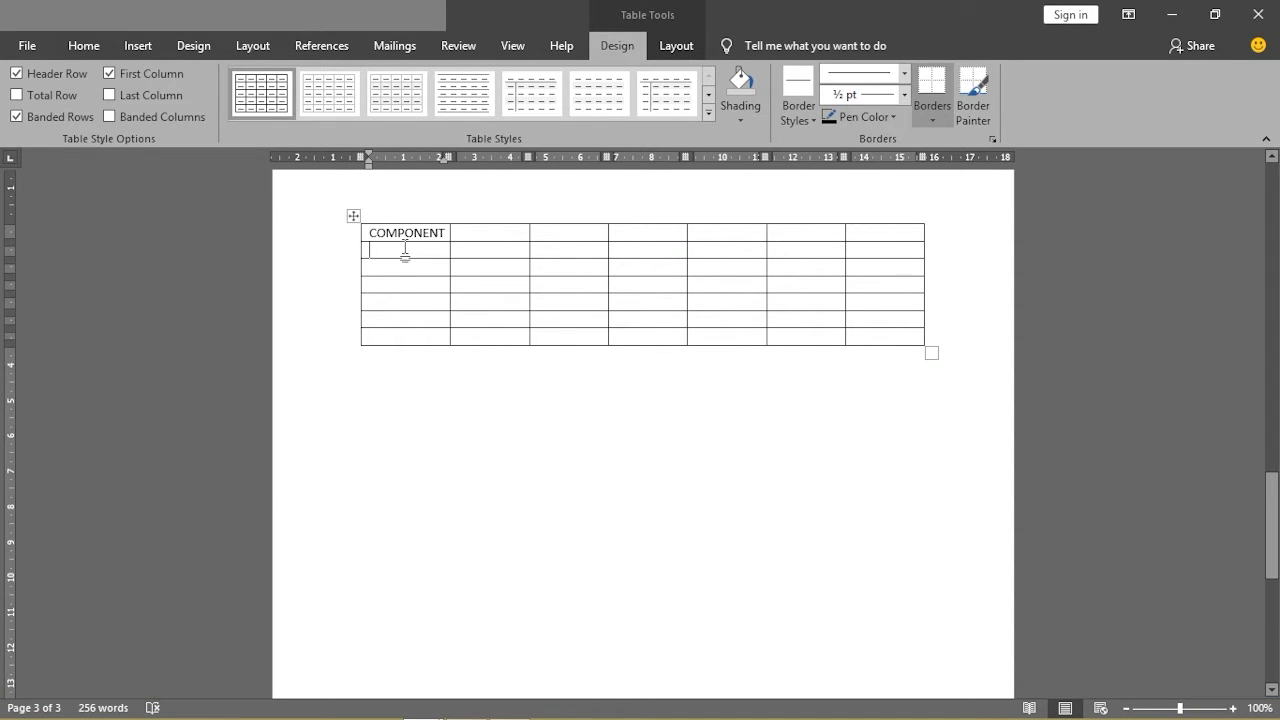
pyautogui.write('Gene')
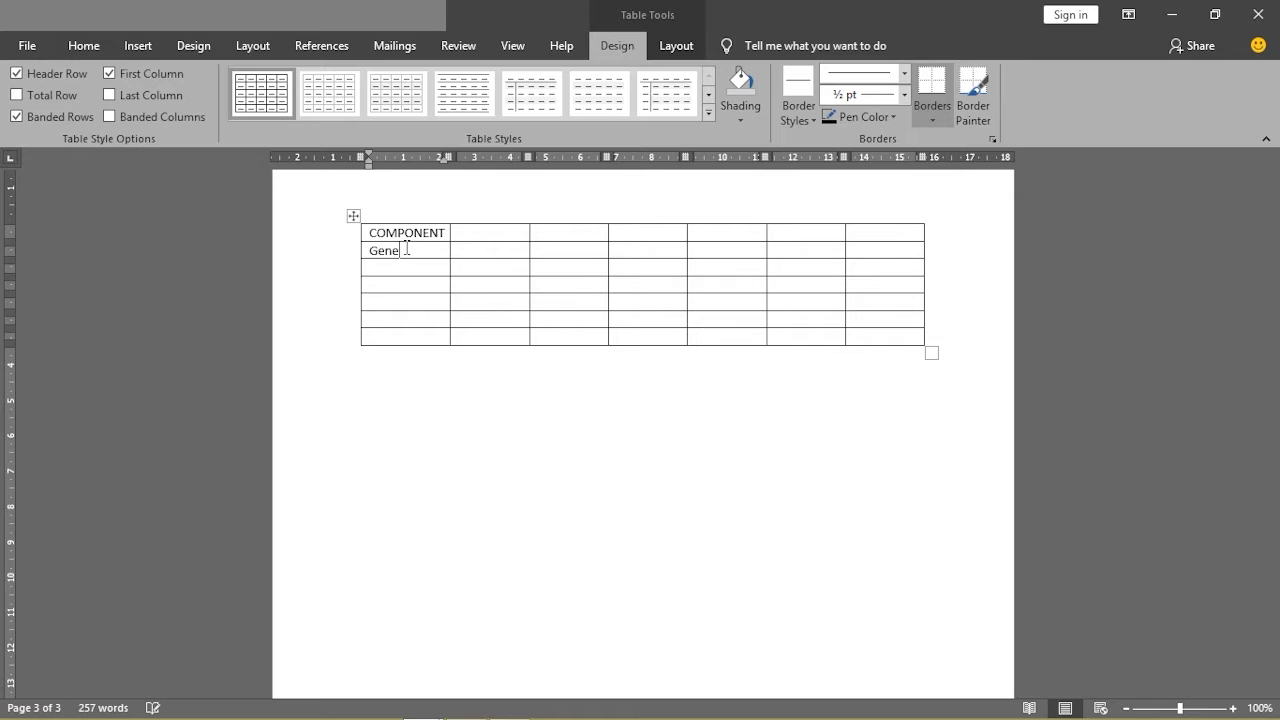
pyautogui.write('ra')
pyautogui.write('l su')
pyautogui.write('pl')
pyautogui.write('i')
pyautogui.write('ies ')
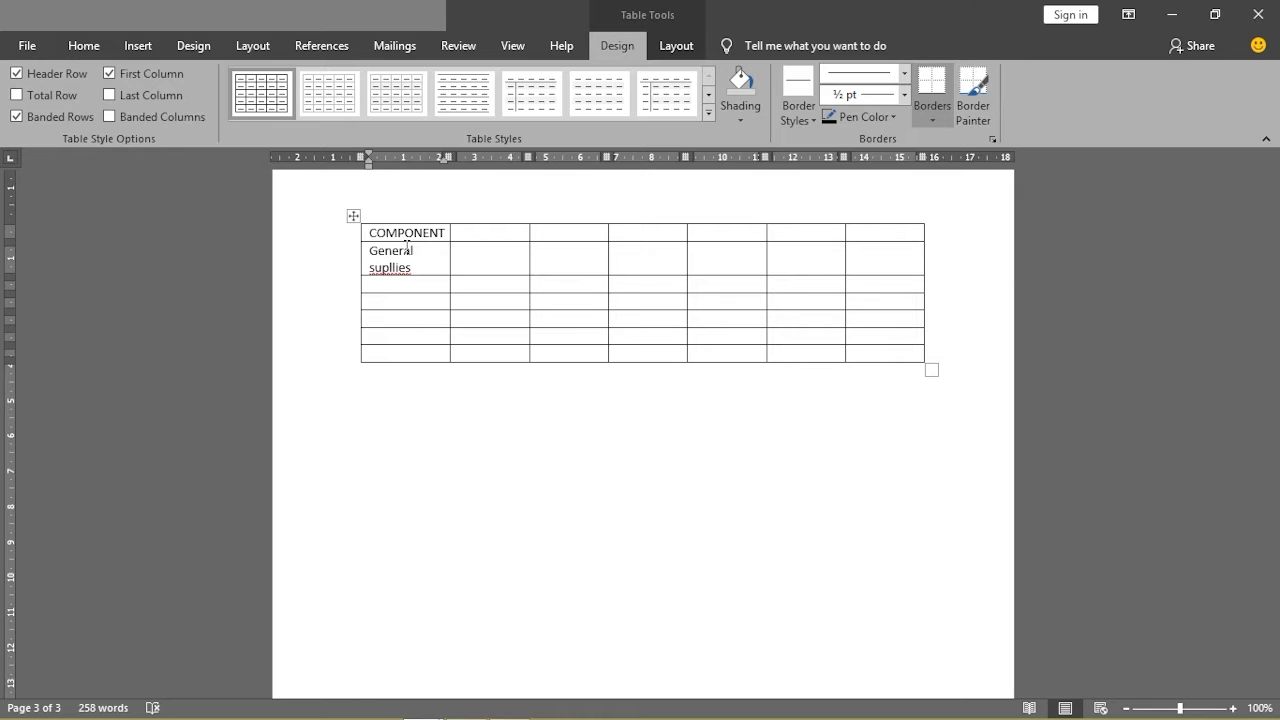
pyautogui.write('and equ')
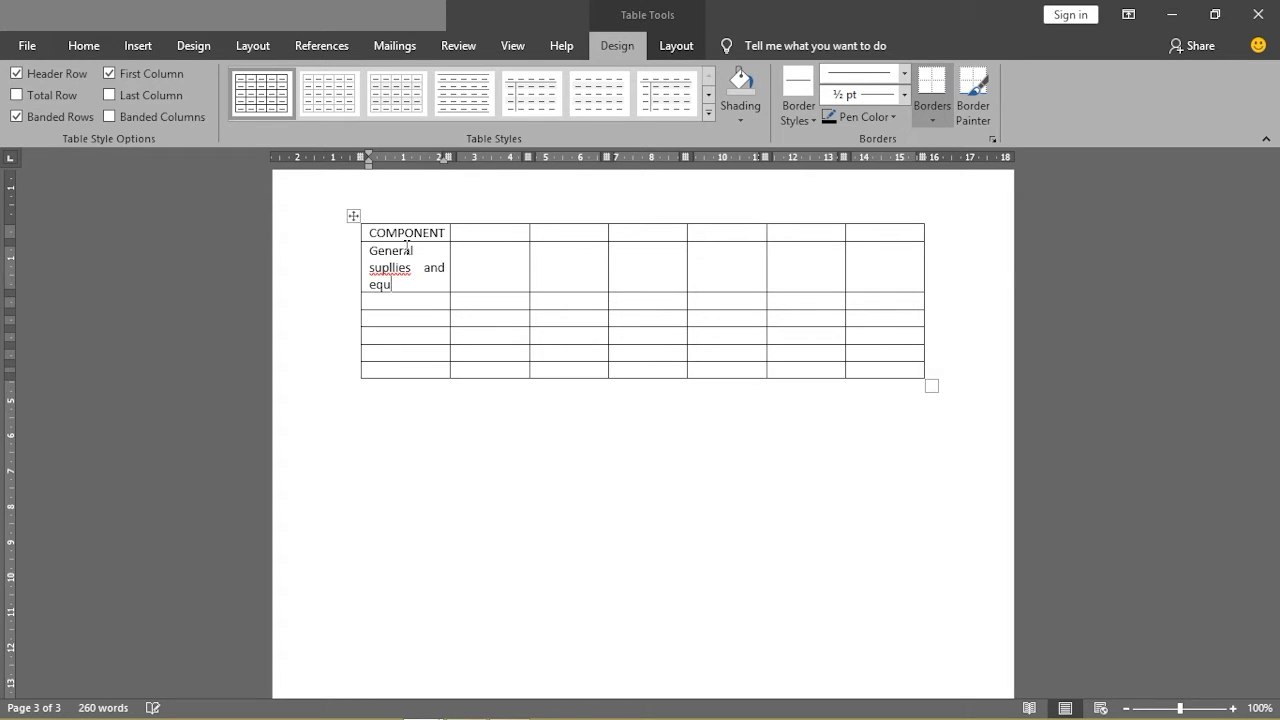
pyautogui.write('ipemtns')
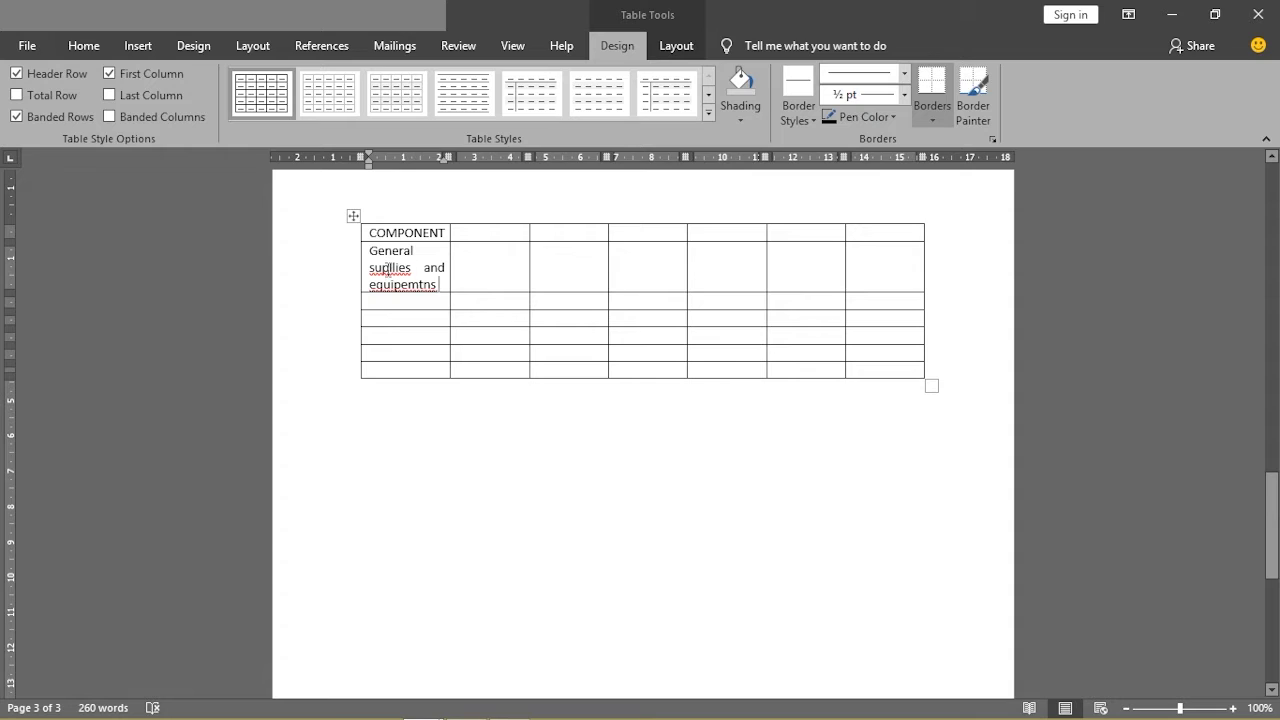
# Correct the two misspelled words in the second row's label to the suggestions "supplies" and "equipment's"
pyautogui.click(391, 268)
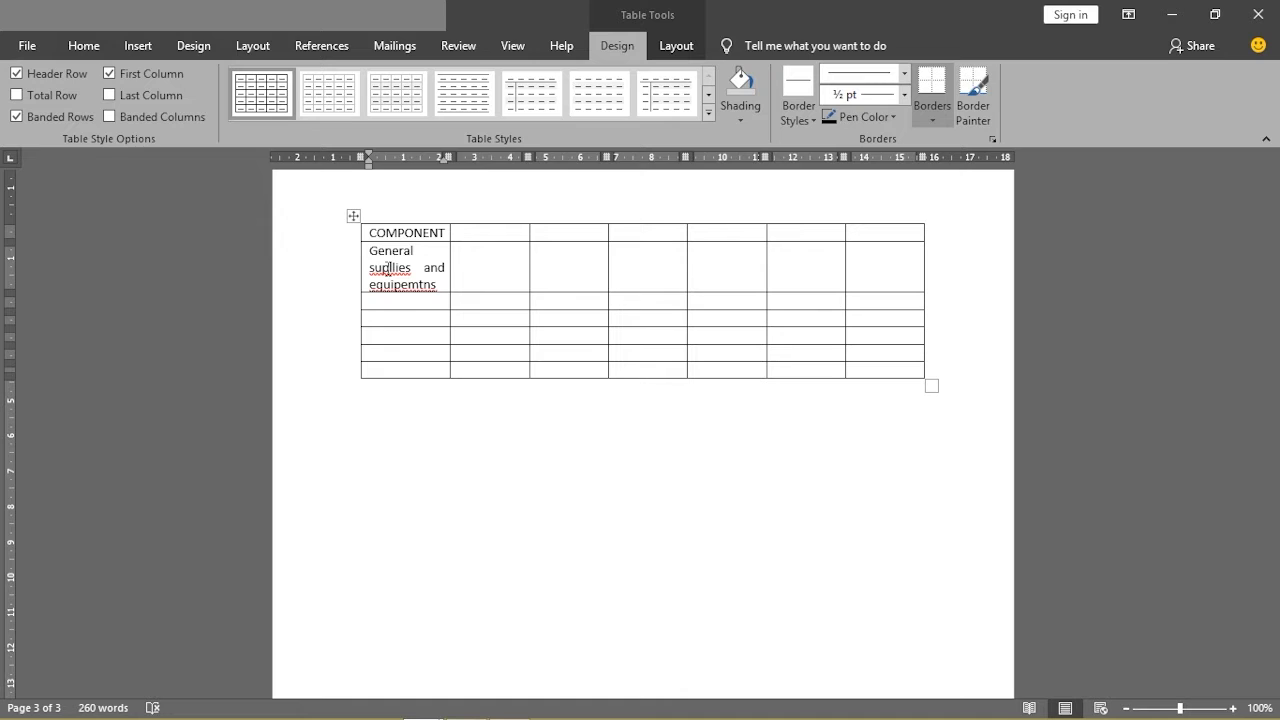
pyautogui.rightClick(388, 267)
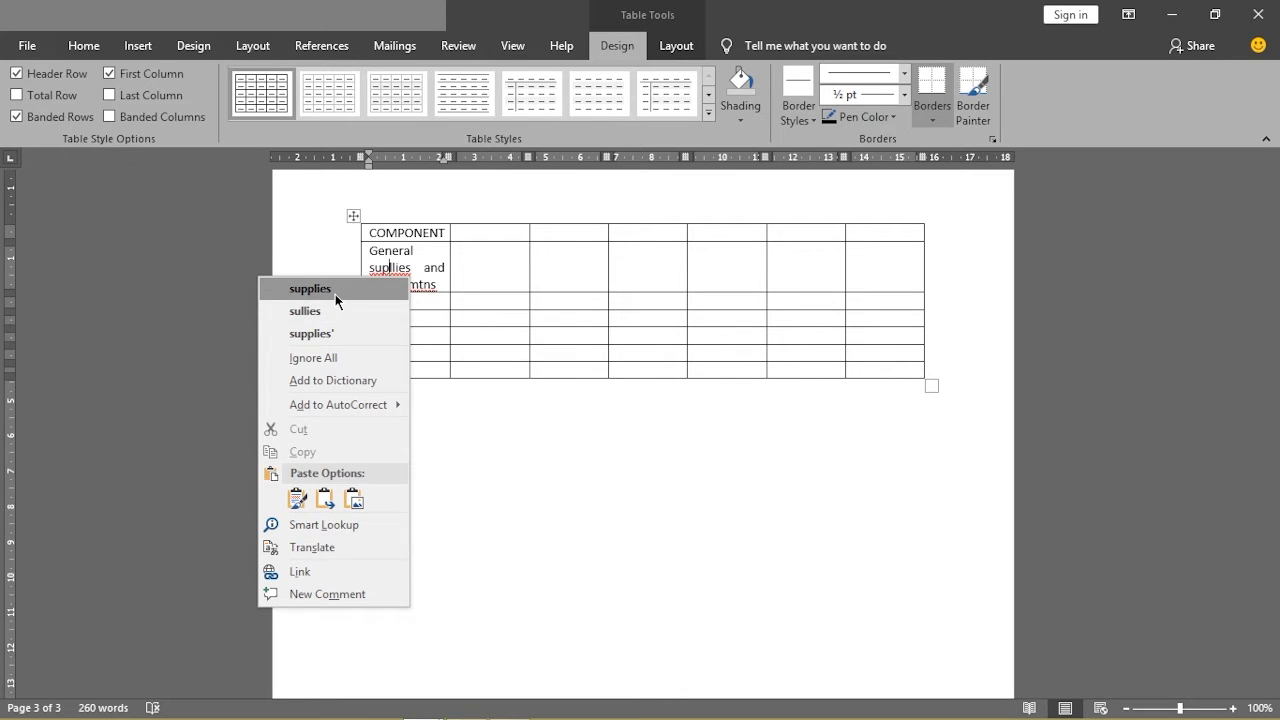
pyautogui.click(335, 294)
pyautogui.rightClick(409, 284)
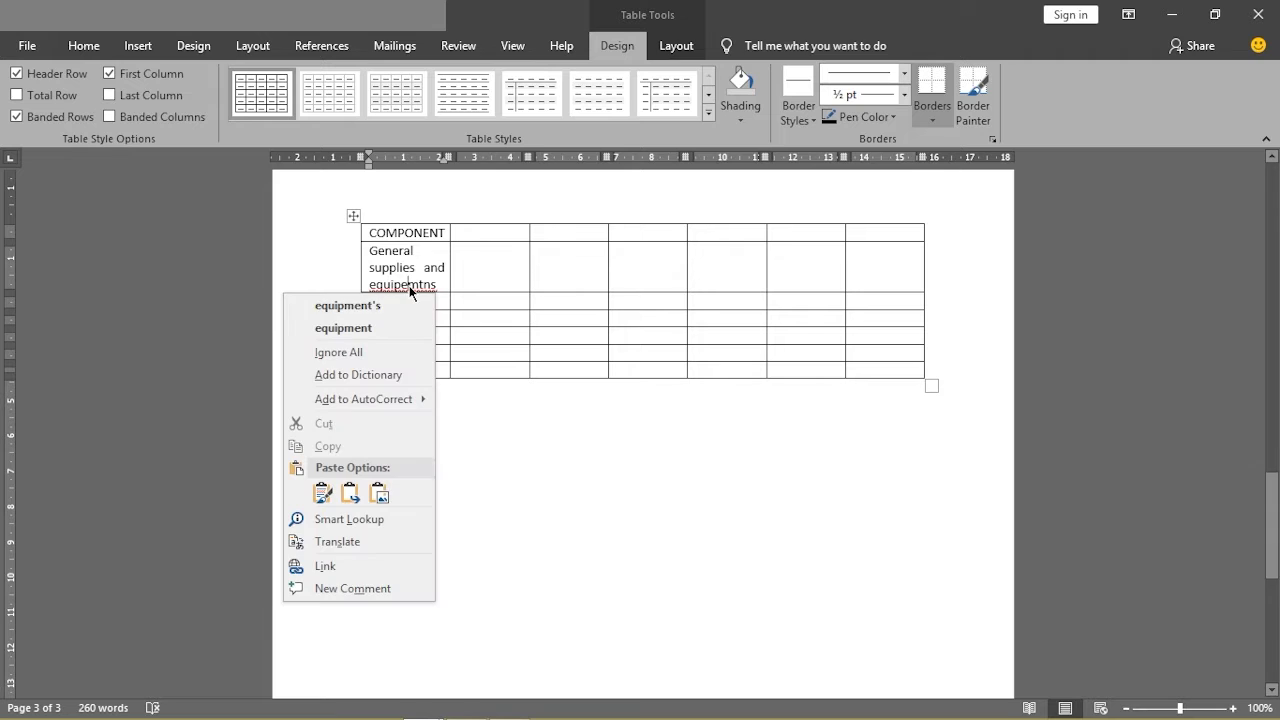
pyautogui.click(350, 306)
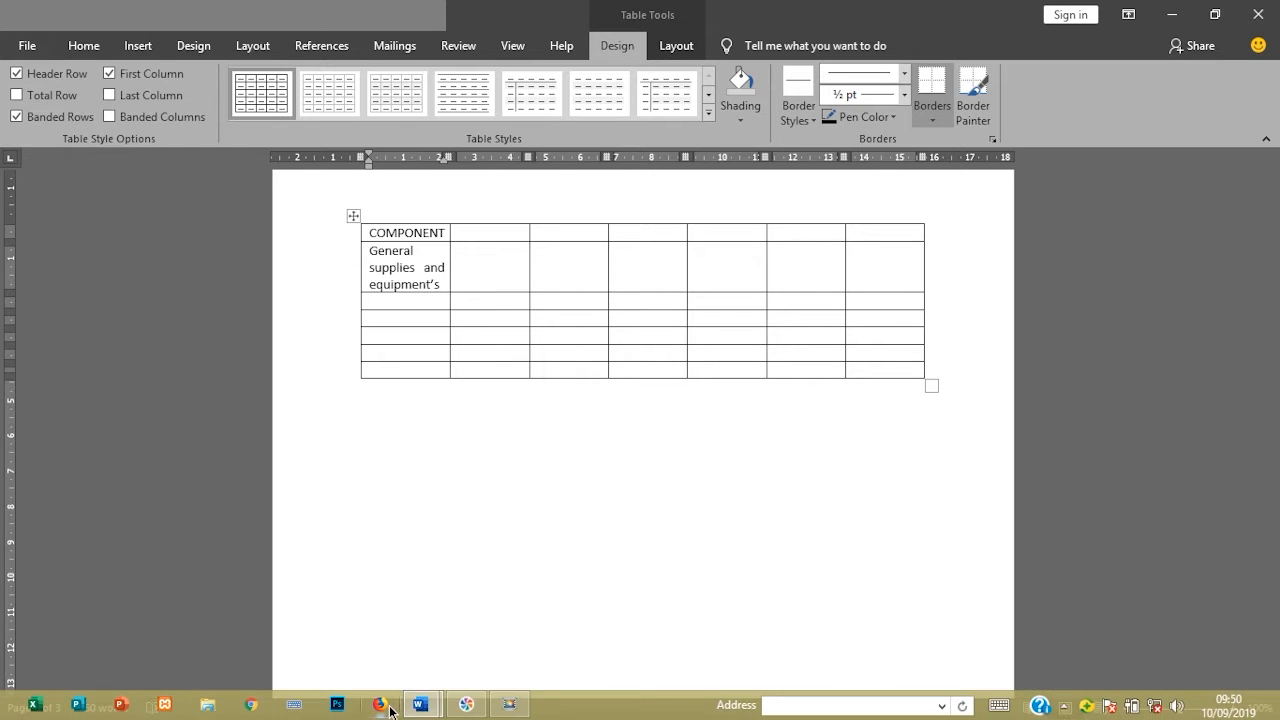
# Enter "Training/capacity" as the third row's label in the first column, following the reference table
pyautogui.moveTo(420, 704)
pyautogui.moveTo(344, 646)
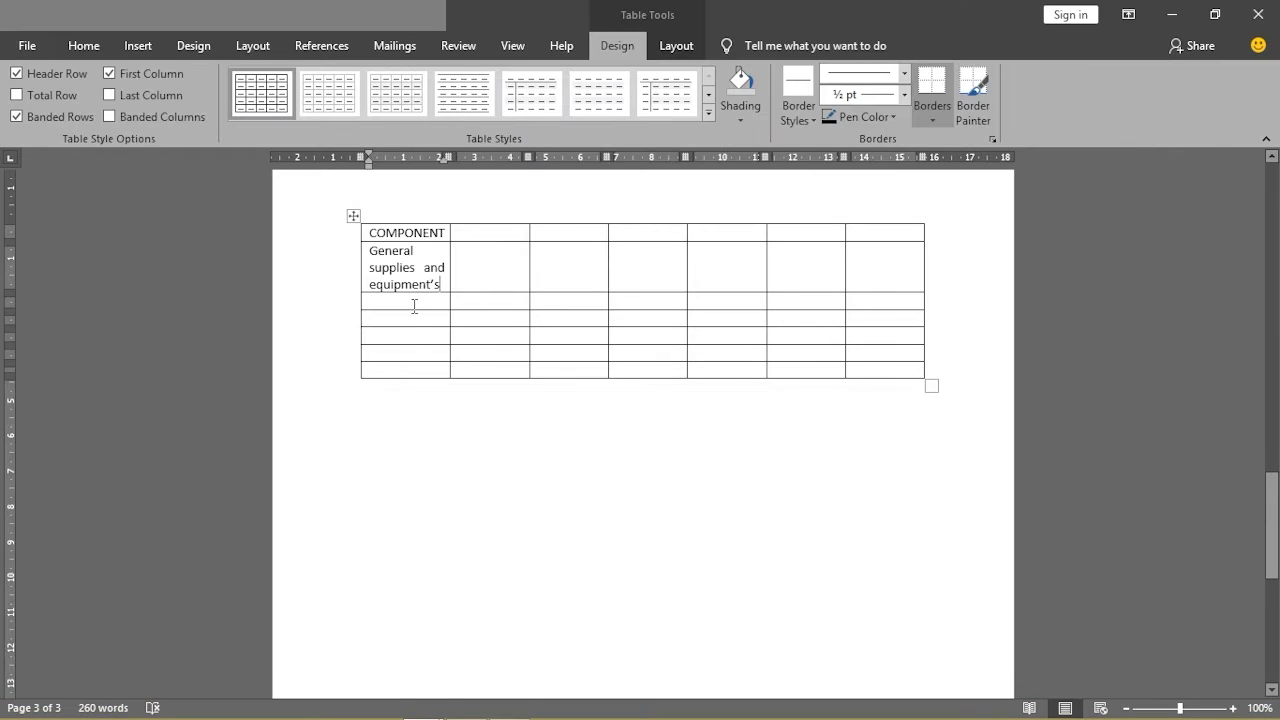
pyautogui.click(414, 305)
pyautogui.write('Training/')
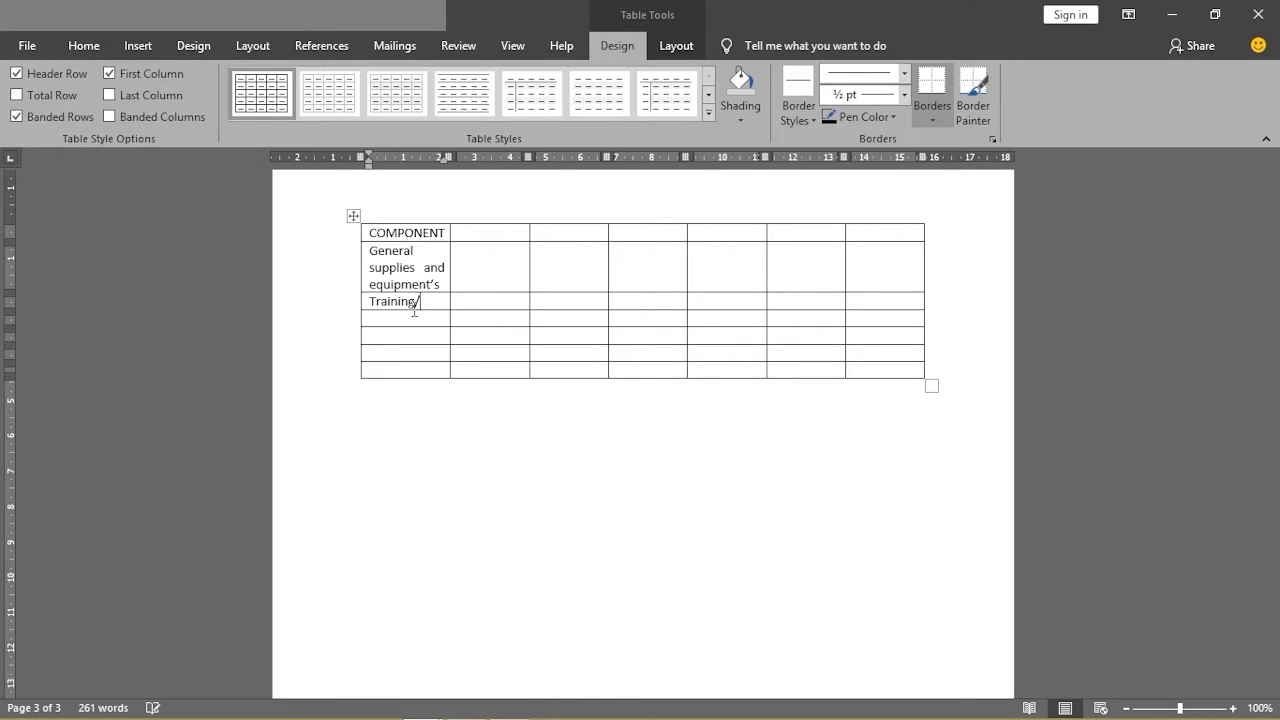
pyautogui.write('capa')
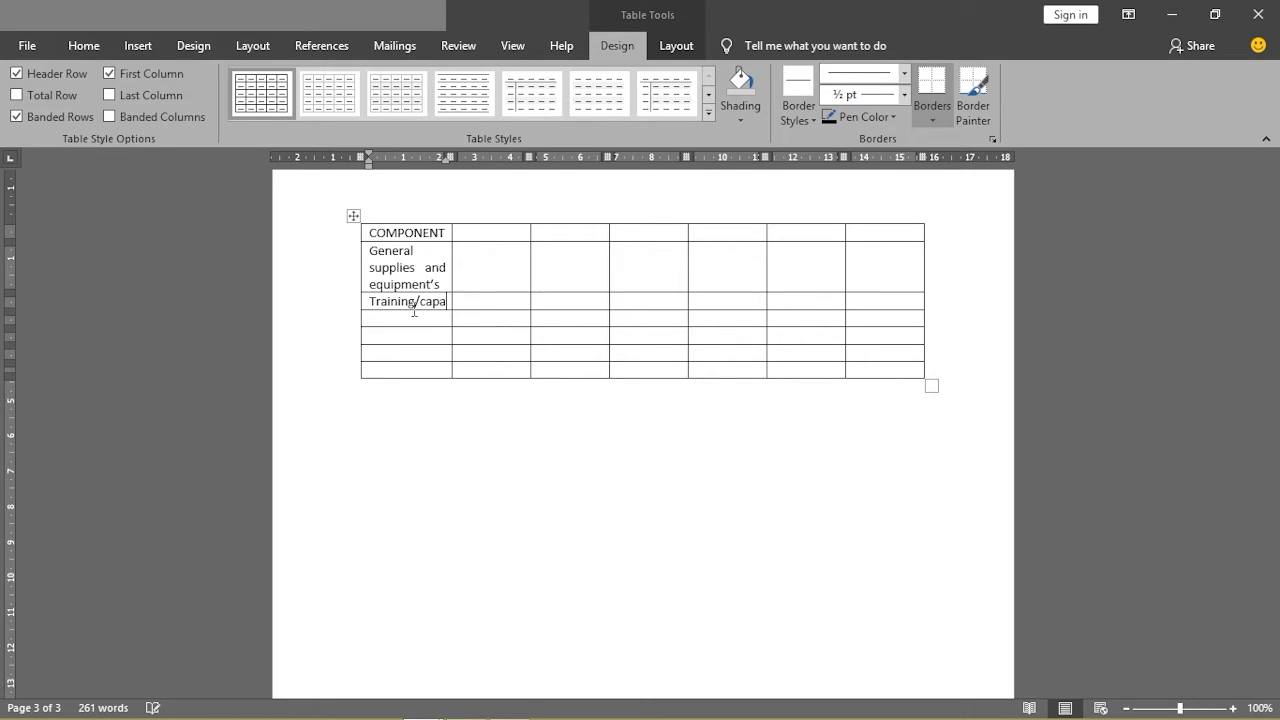
pyautogui.write('city')
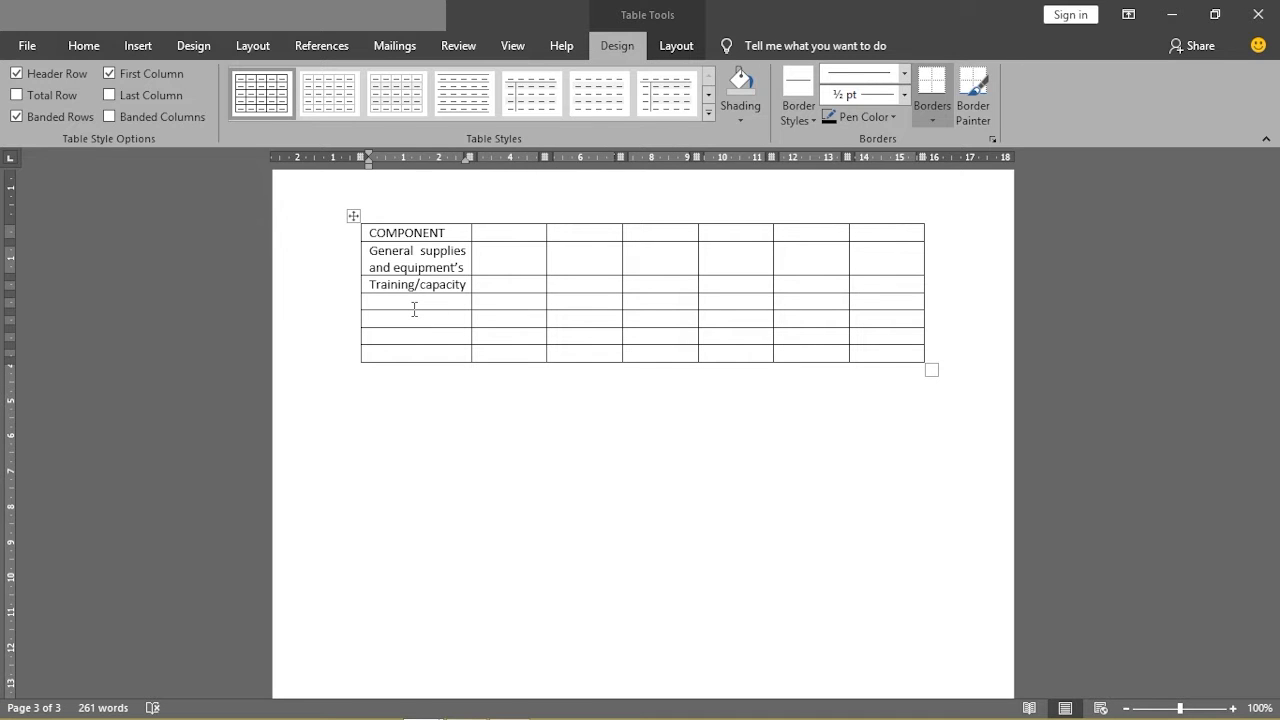
# Enter "Monitoring" as the fourth row's label in the first column
pyautogui.click(413, 308)
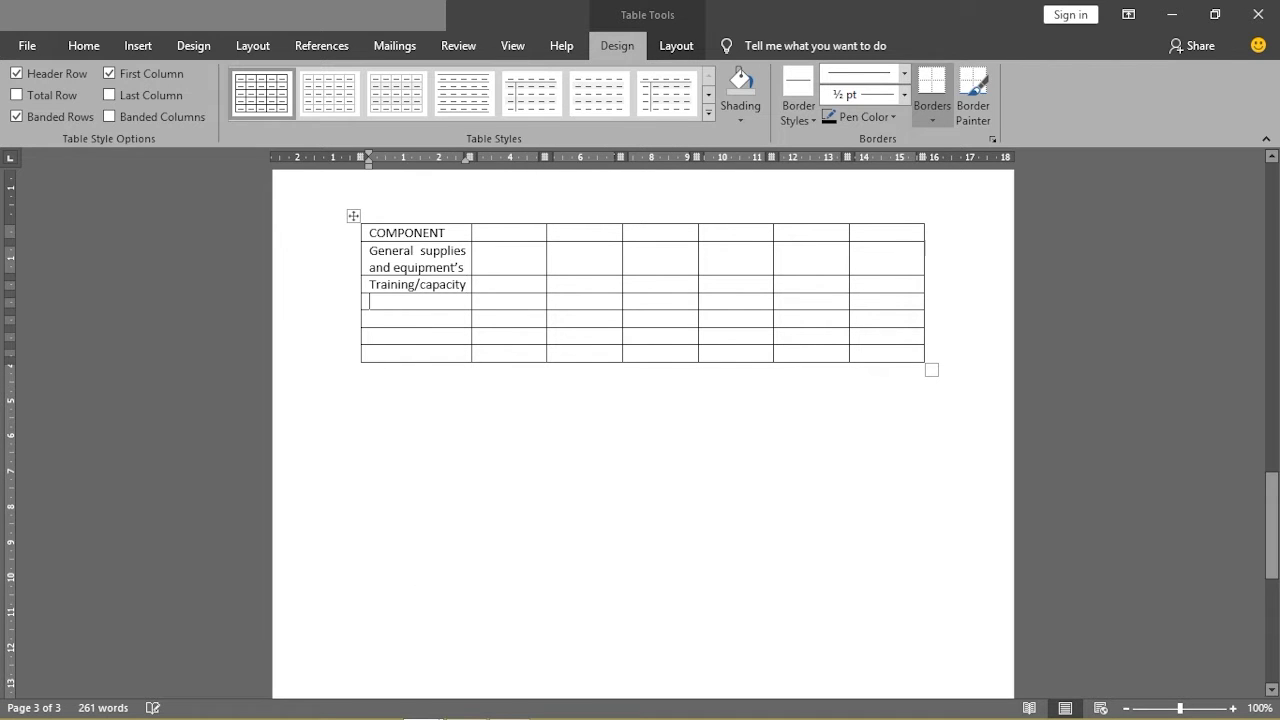
pyautogui.moveTo(363, 617)
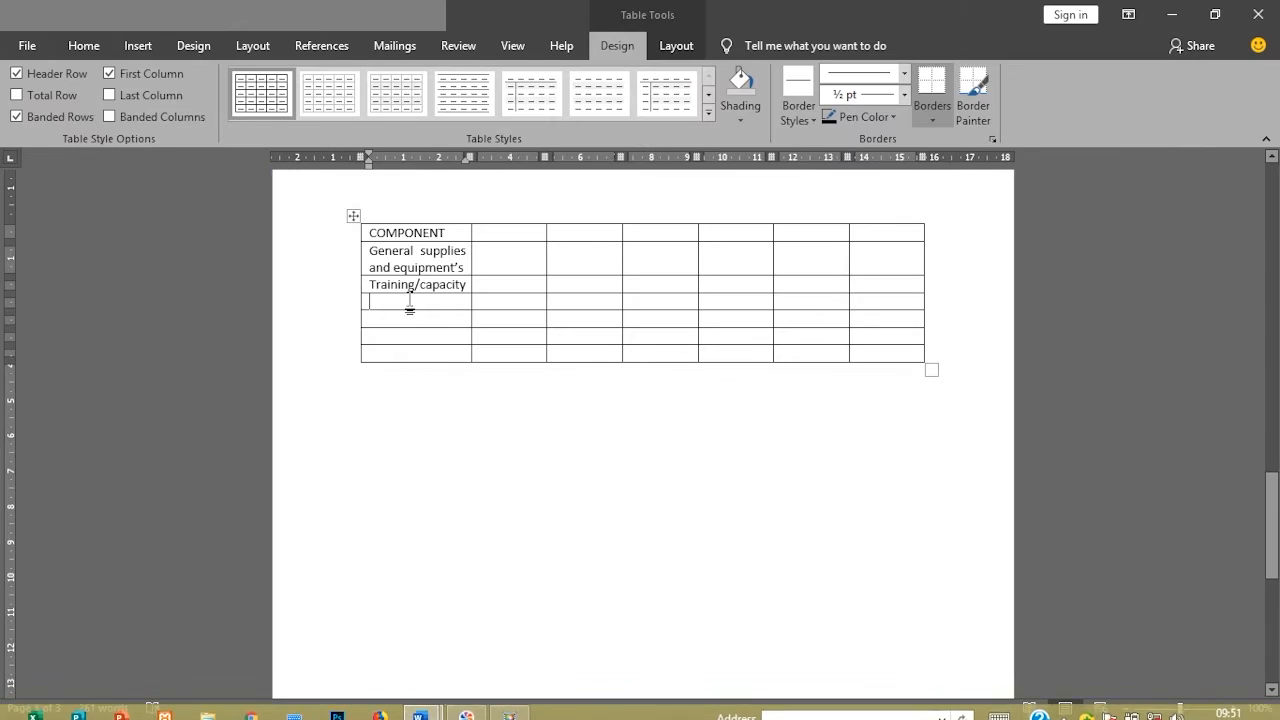
pyautogui.write('Mon')
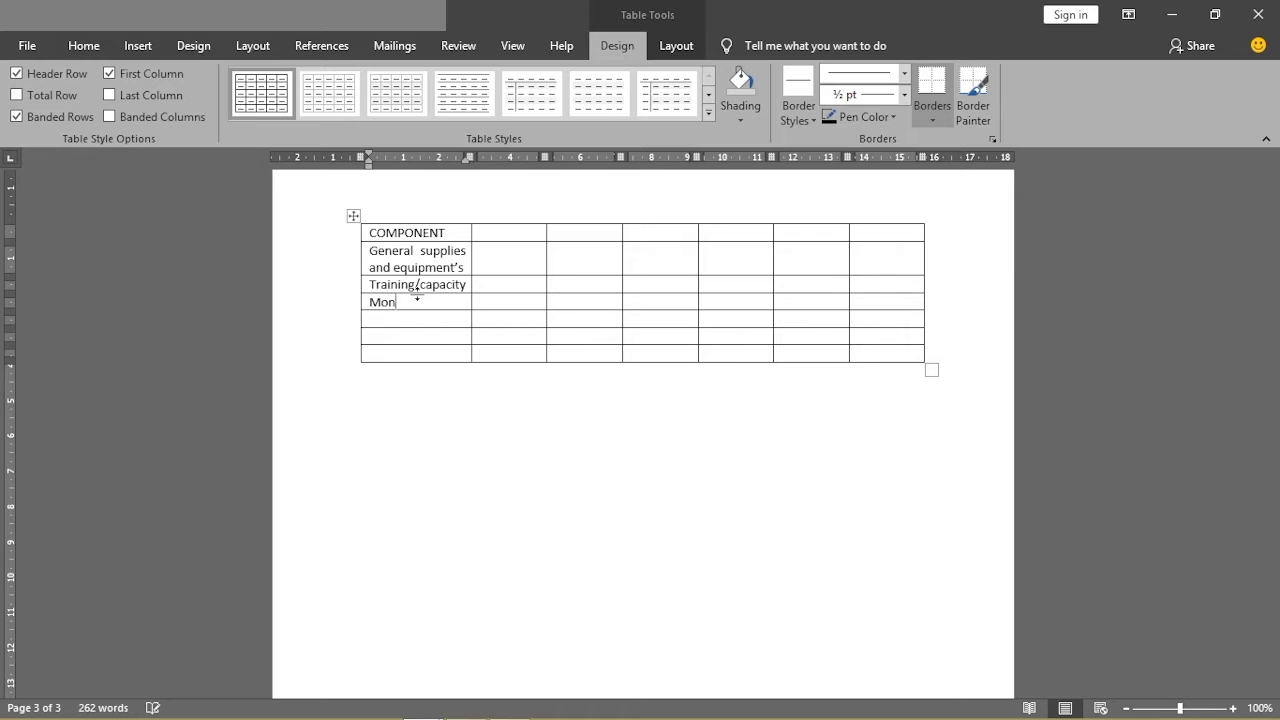
pyautogui.write('itoring')
# Enter "Community Mobilization" as the label of the row below Monitoring
pyautogui.click(414, 322)
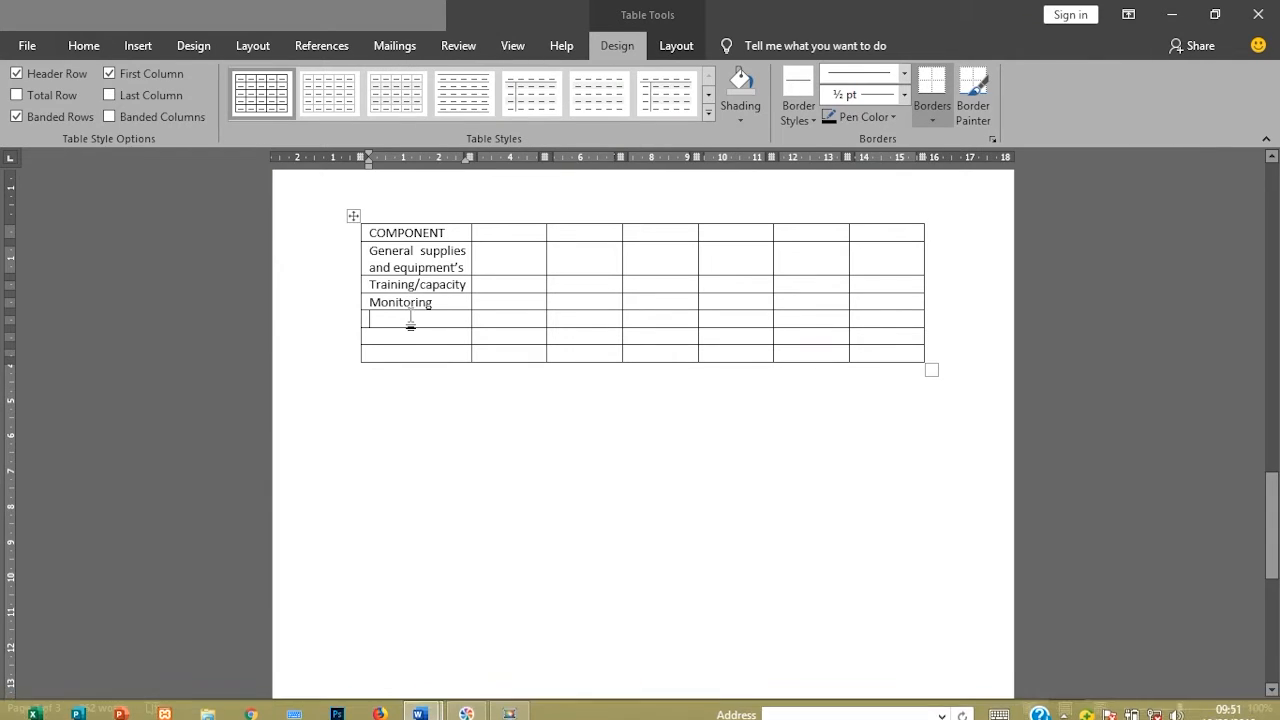
pyautogui.click(410, 322)
pyautogui.write('c')
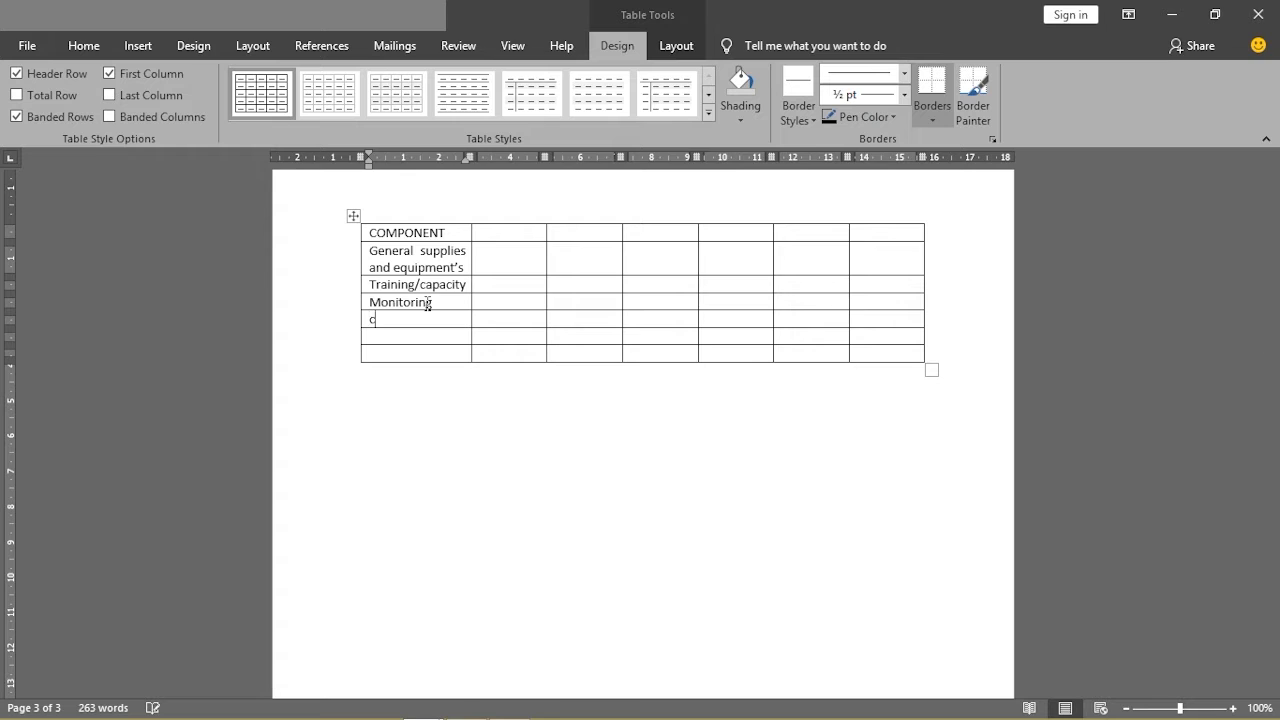
pyautogui.press('BackSpace')
pyautogui.write('Community Mobiliz')
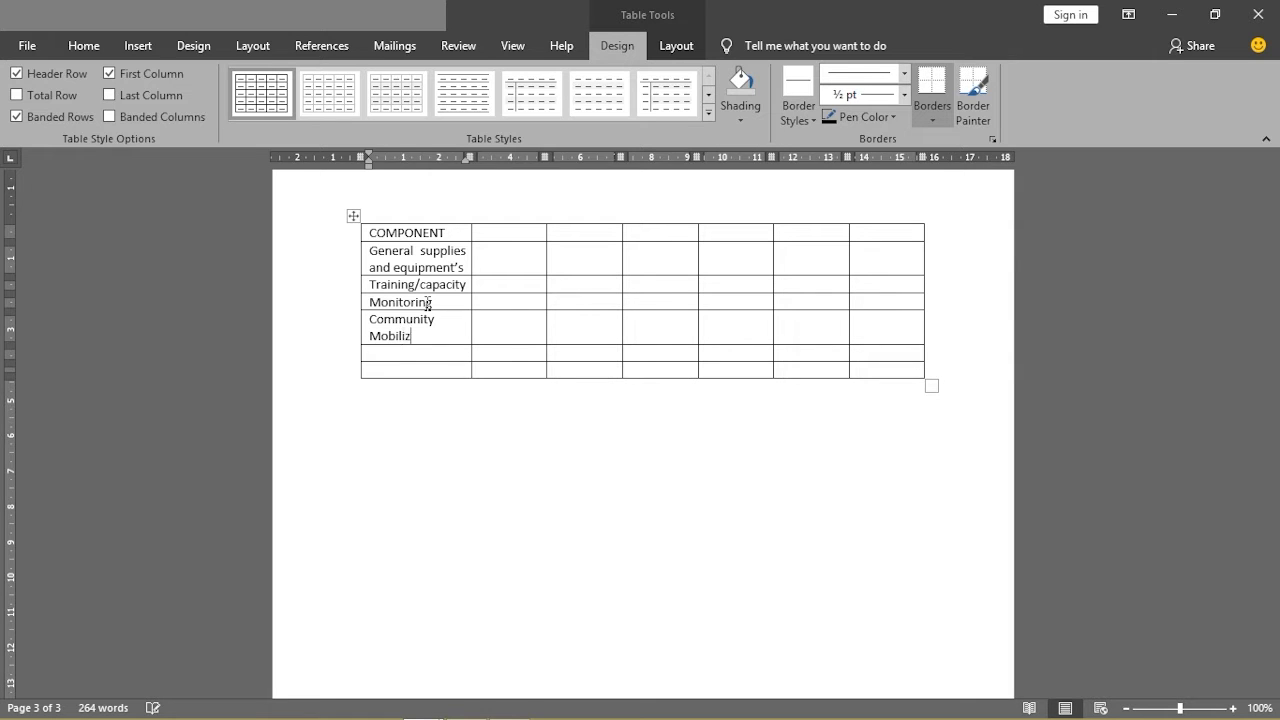
pyautogui.write('ation')
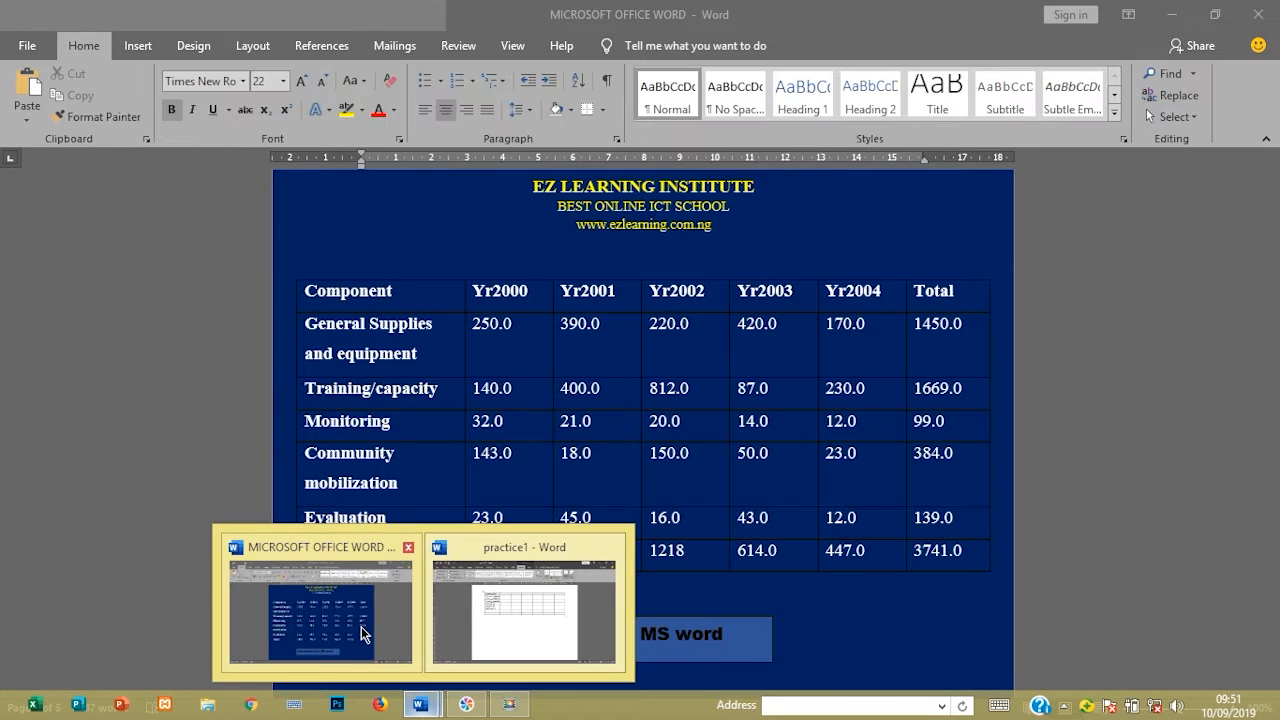
# Enter "Evaluation" and "Total" as the last two row labels in the first column, following the reference table
pyautogui.click(361, 627)
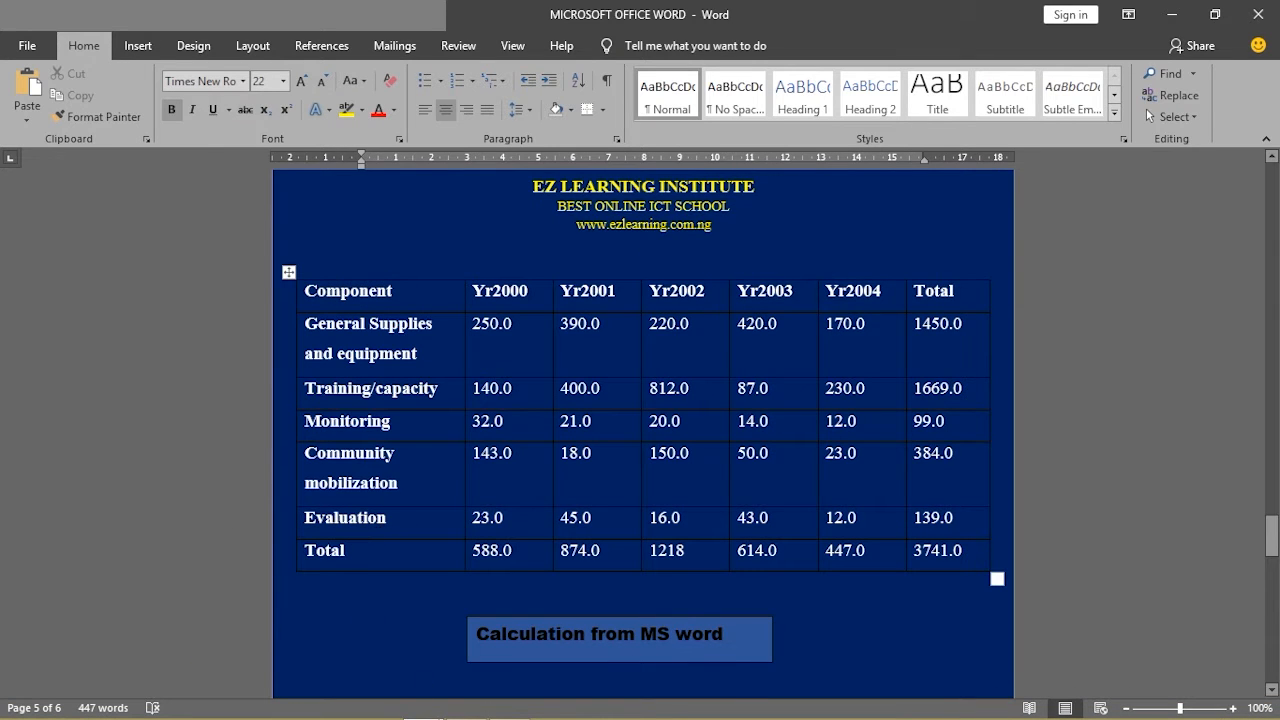
pyautogui.moveTo(420, 704)
pyautogui.click(468, 628)
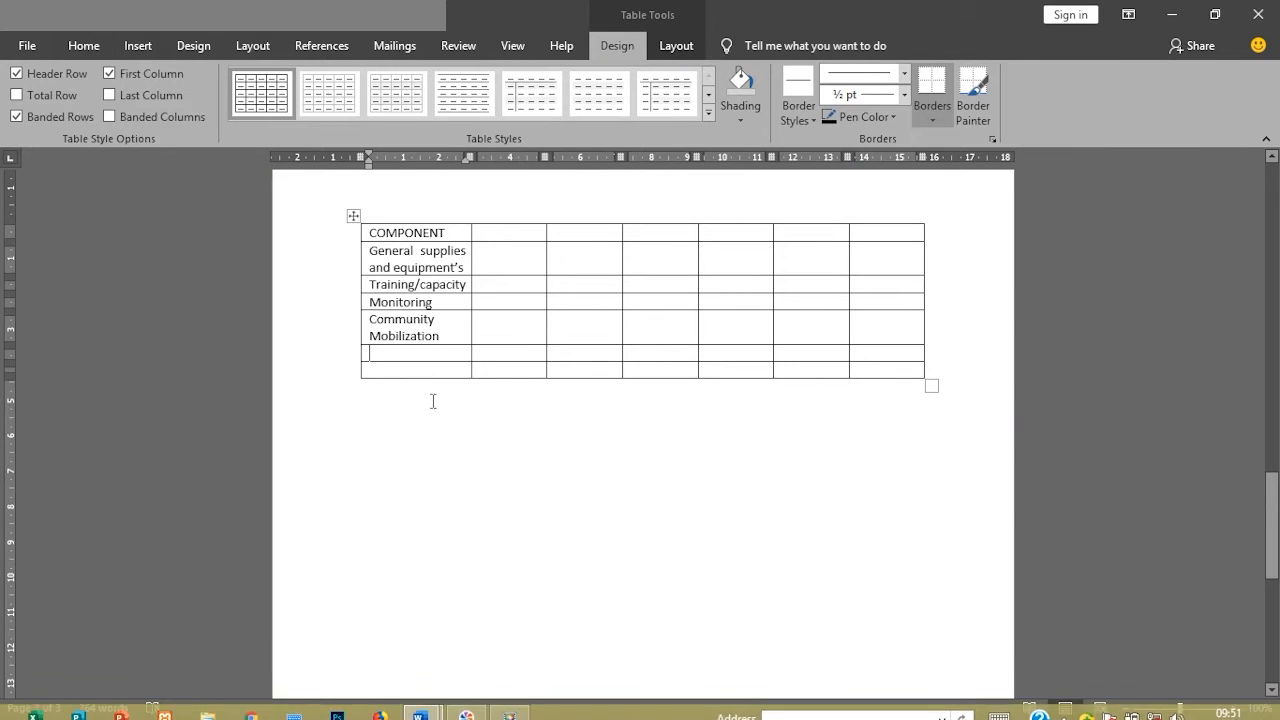
pyautogui.write('Ev')
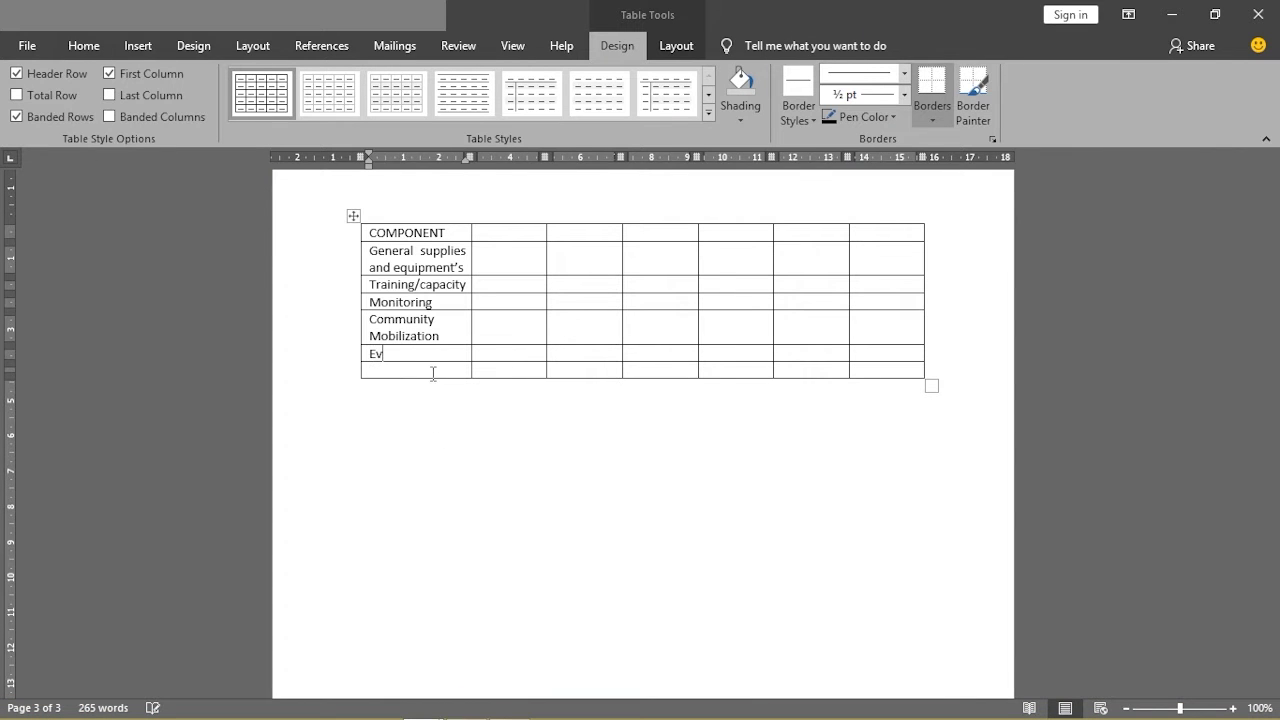
pyautogui.write('aluation')
pyautogui.click(432, 370)
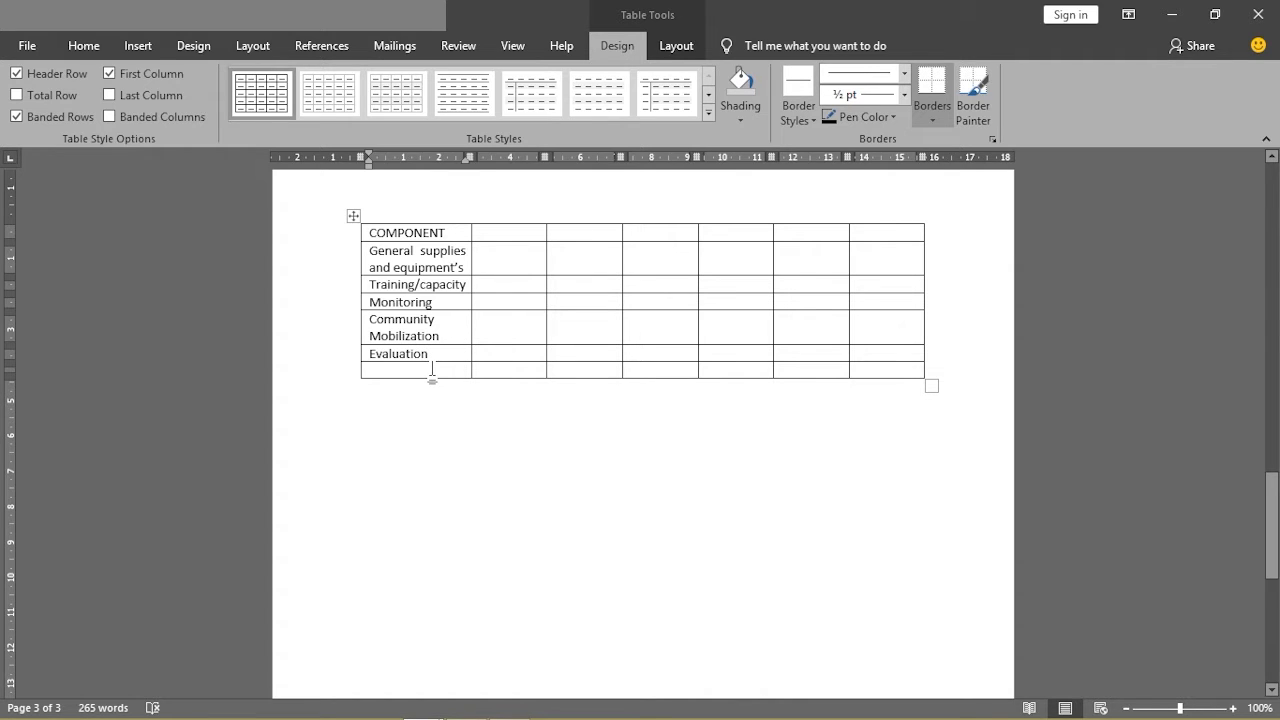
pyautogui.write('Total')
# Try to paste the reference table's Yr2000 through Total columns as a nested table into the header cell beside COMPONENT
pyautogui.click(494, 229)
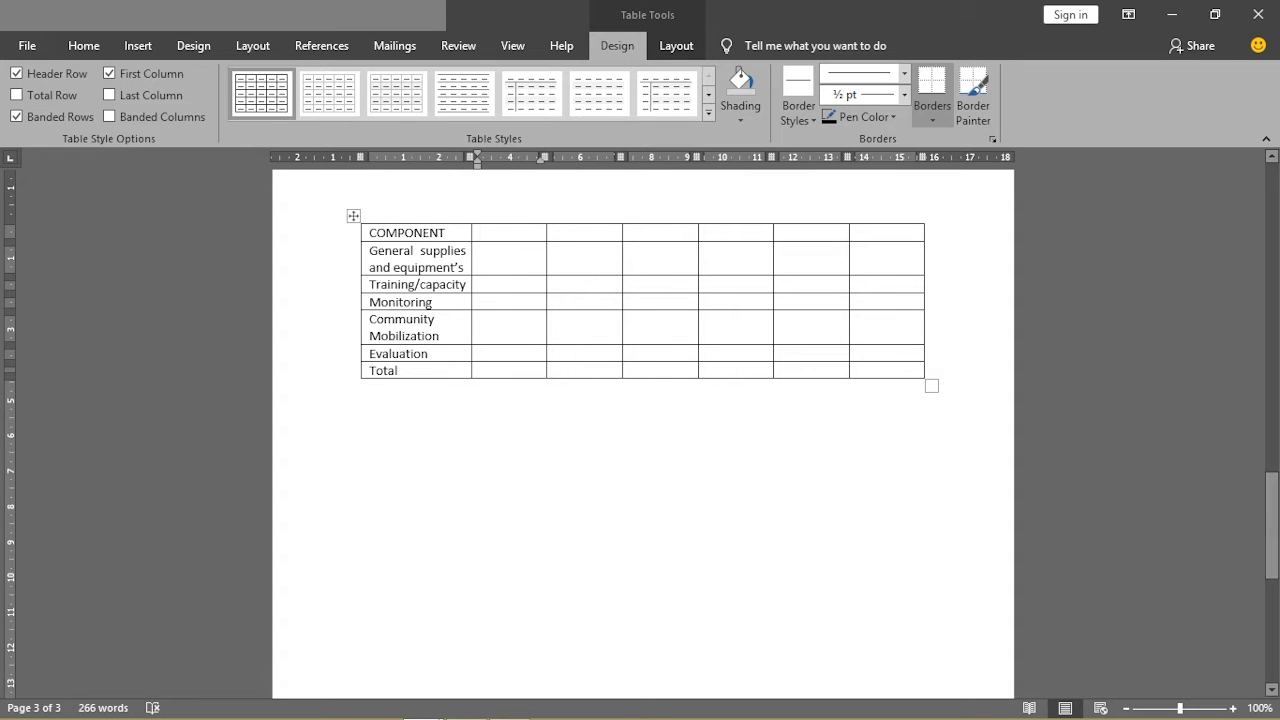
pyautogui.moveTo(422, 712)
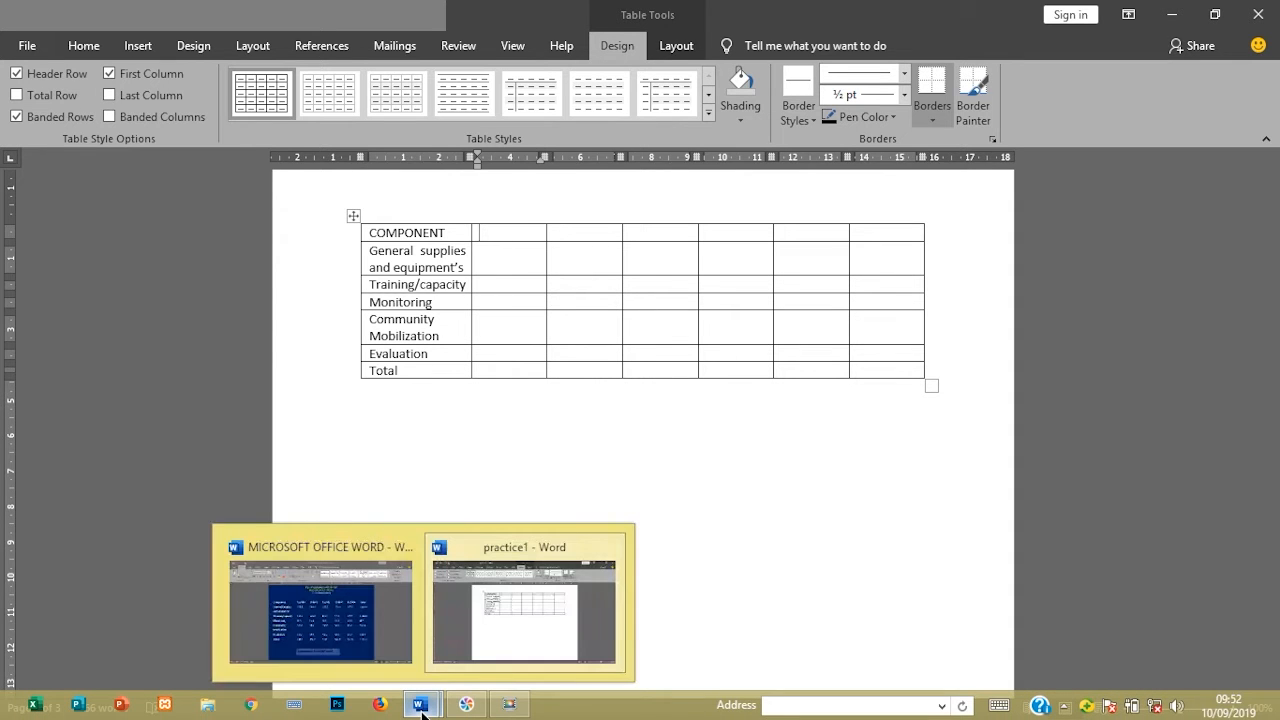
pyautogui.click(361, 631)
pyautogui.moveTo(479, 293); pyautogui.dragTo(939, 566)
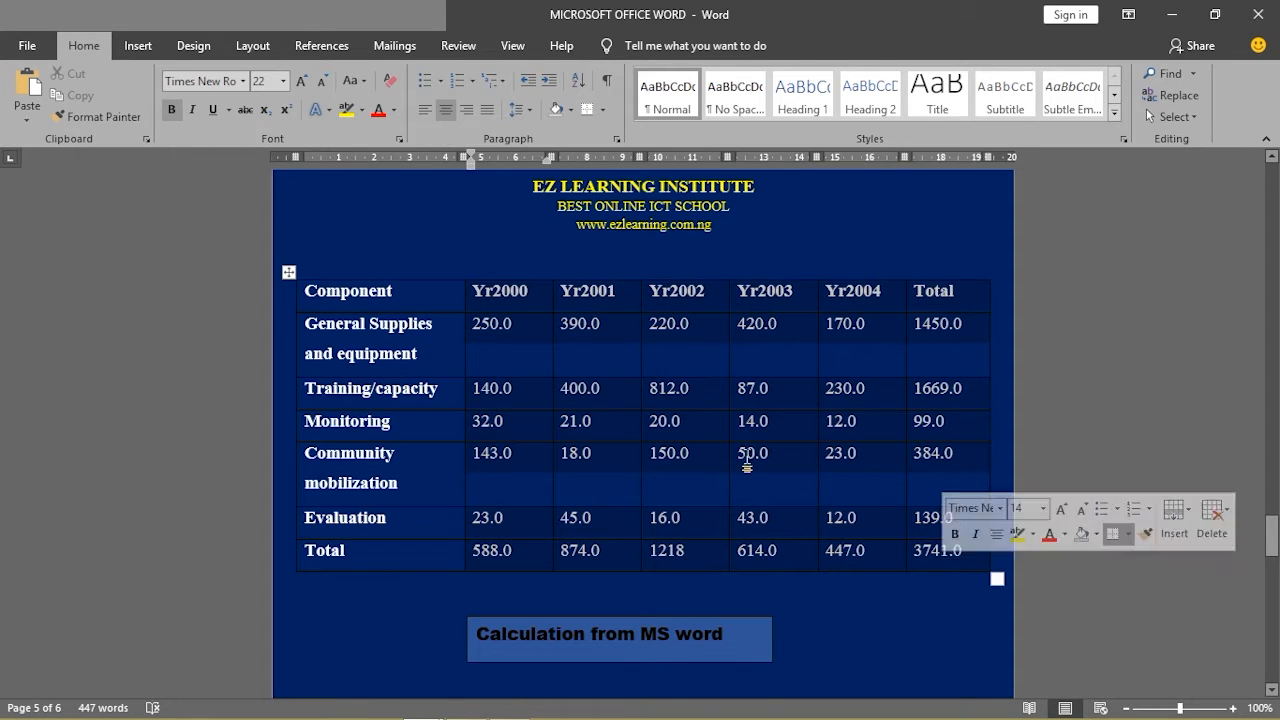
pyautogui.rightClick(493, 291)
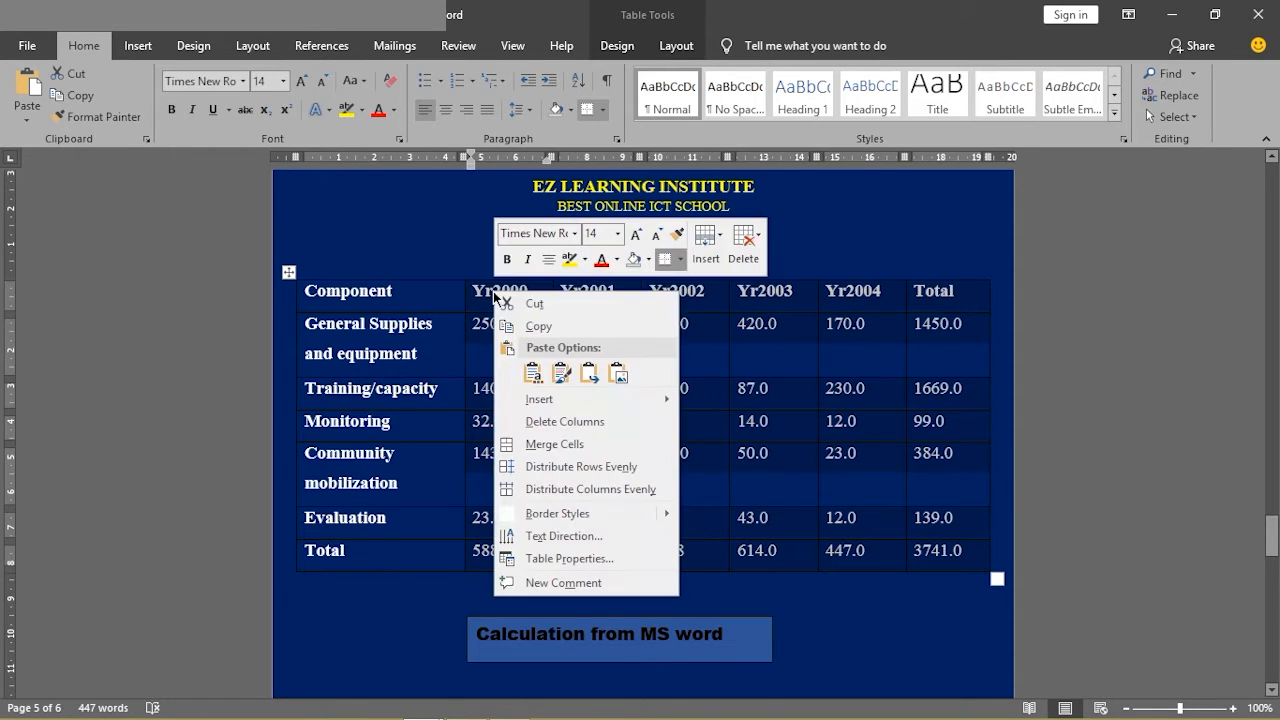
pyautogui.click(550, 331)
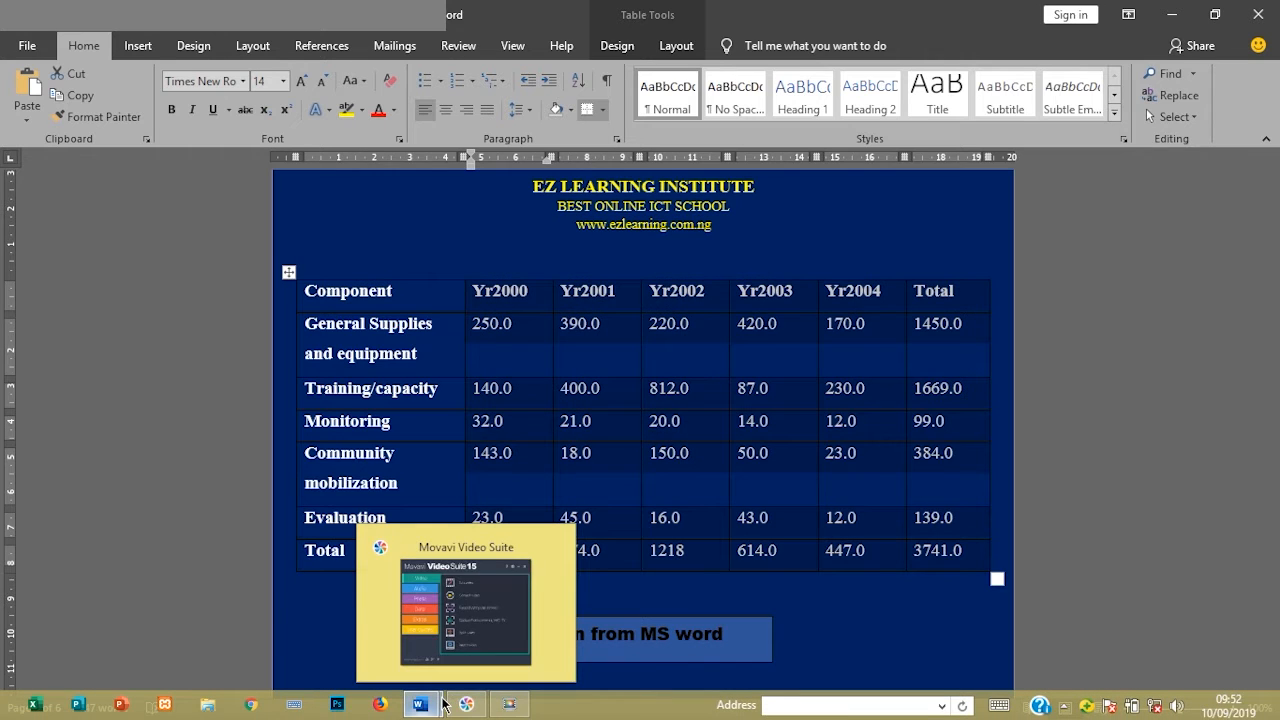
pyautogui.moveTo(420, 704)
pyautogui.click(484, 622)
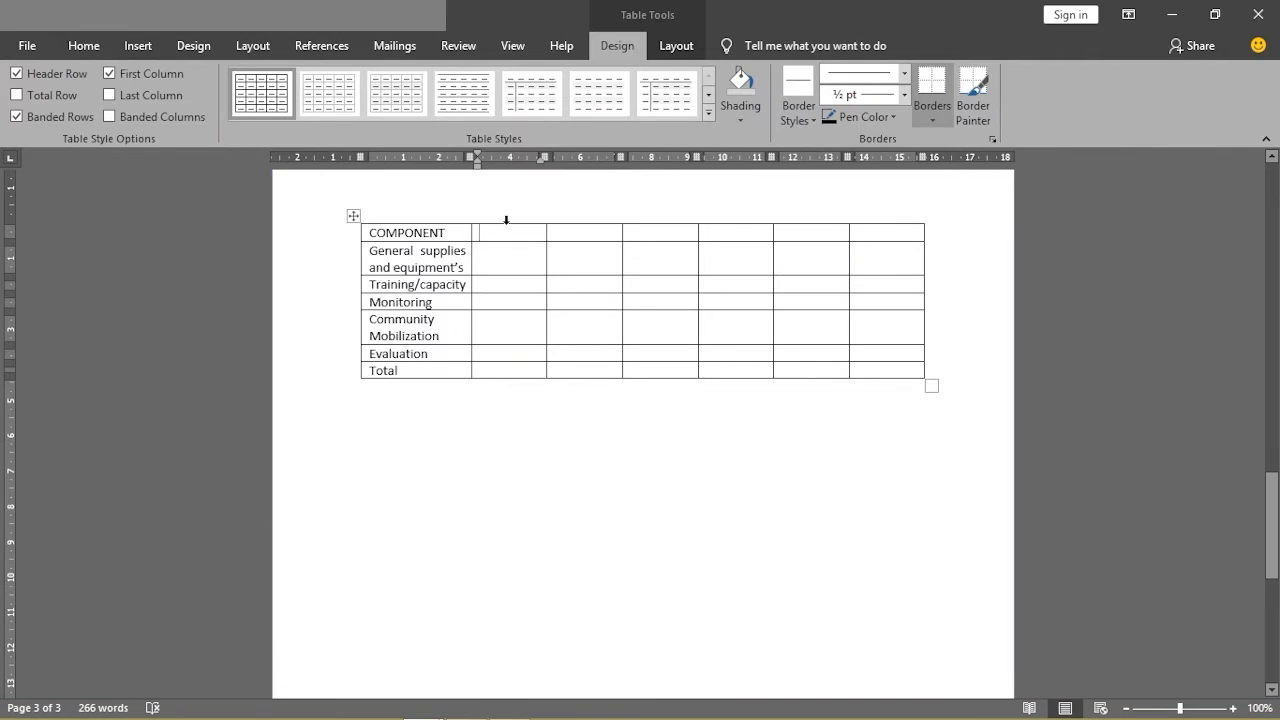
pyautogui.rightClick(503, 231)
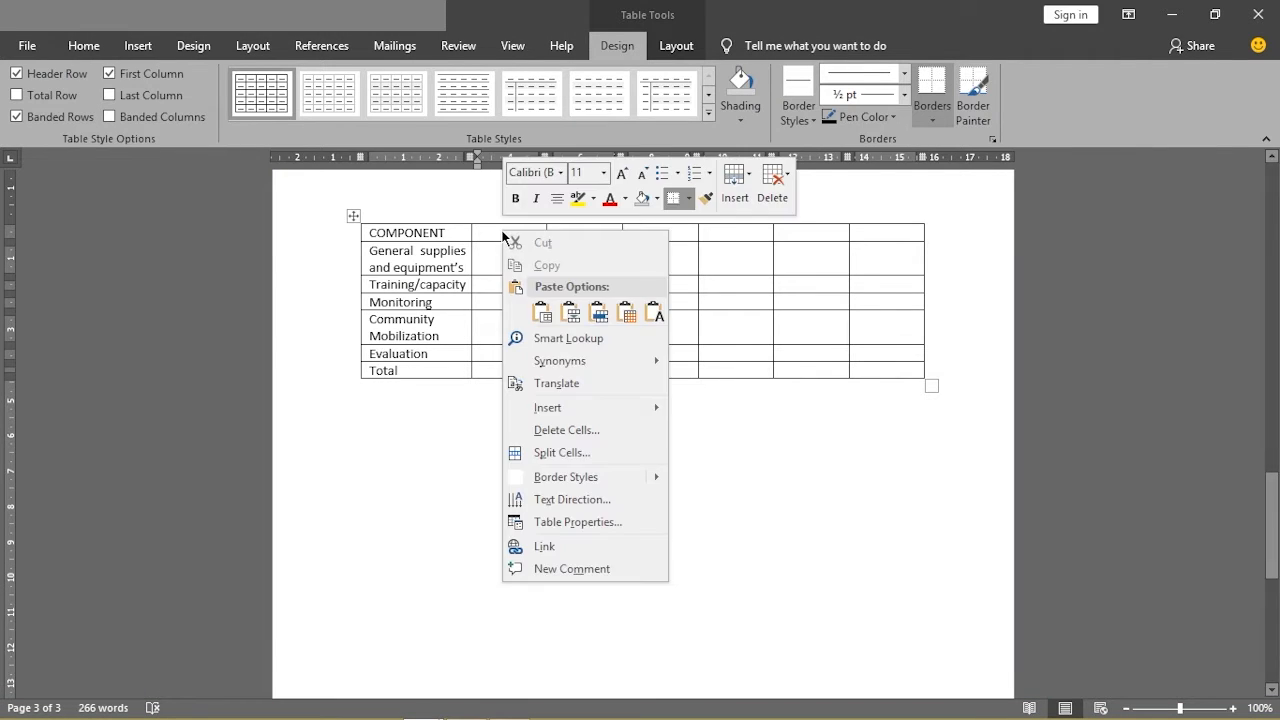
pyautogui.click(548, 316)
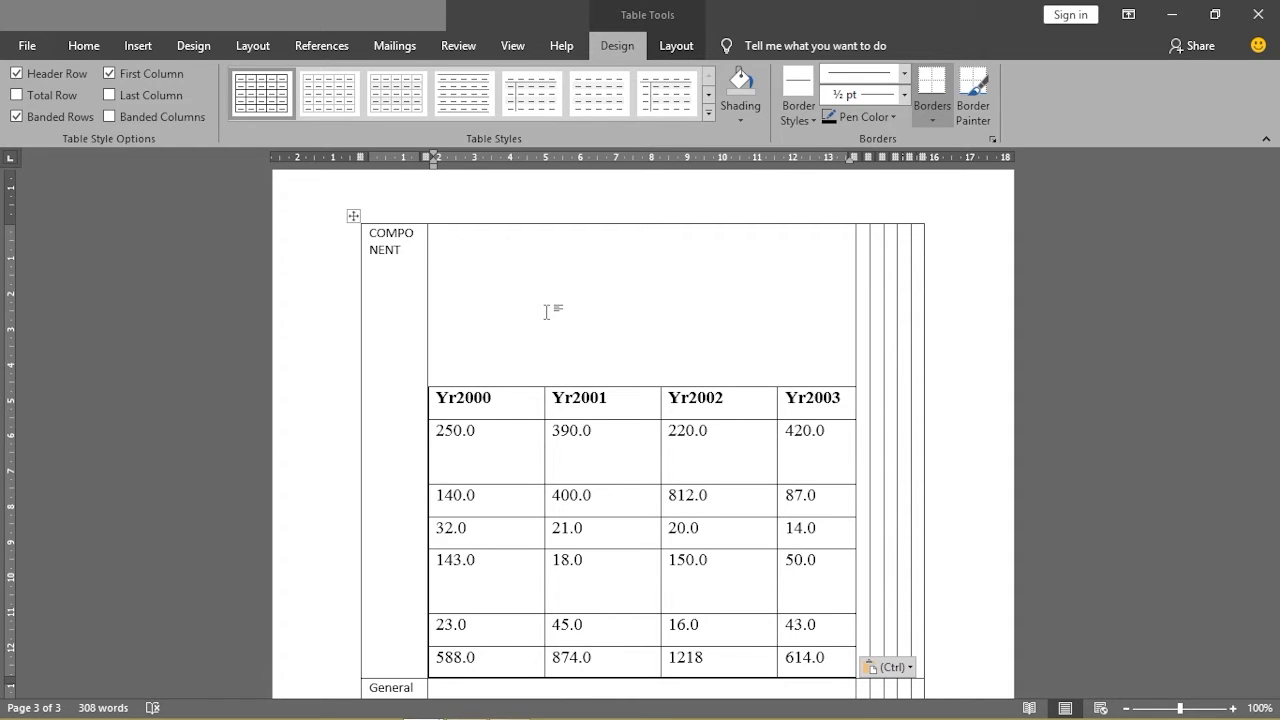
# Undo the nested table paste and keep the practice1 window maximized
pyautogui.hotkey('ctrl', 'z')
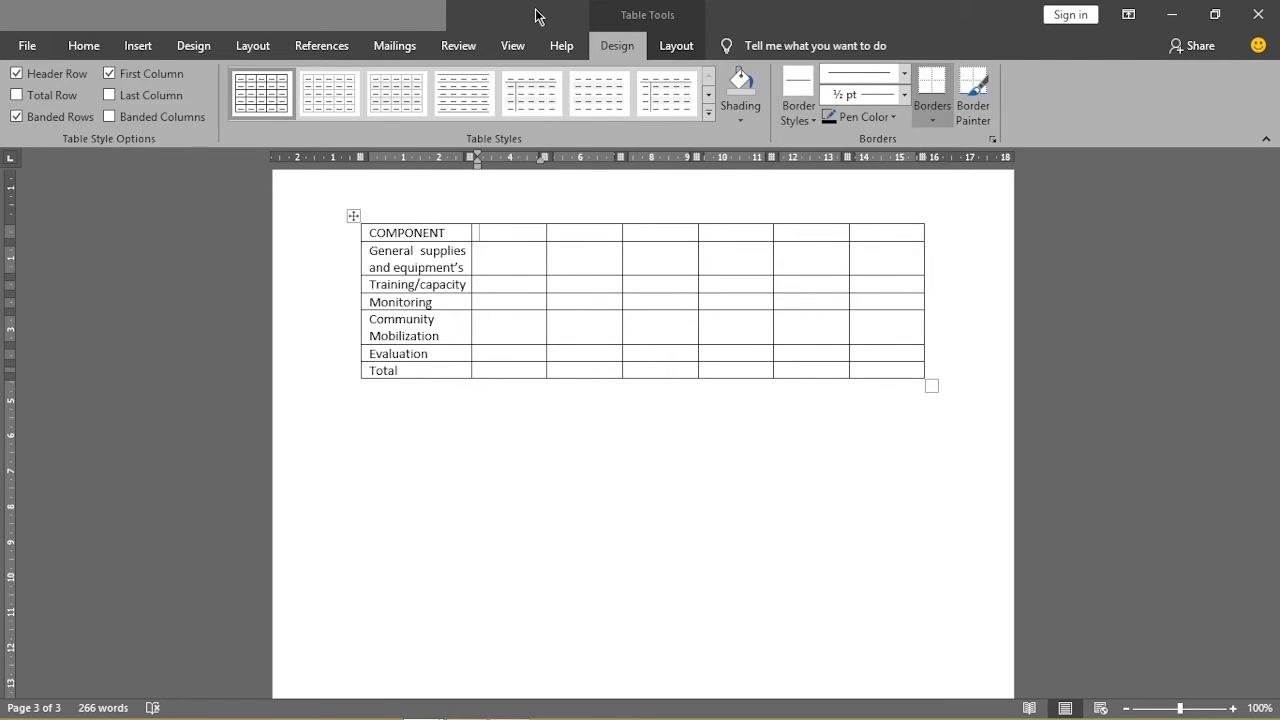
pyautogui.moveTo(535, 15); pyautogui.dragTo(534, 101)
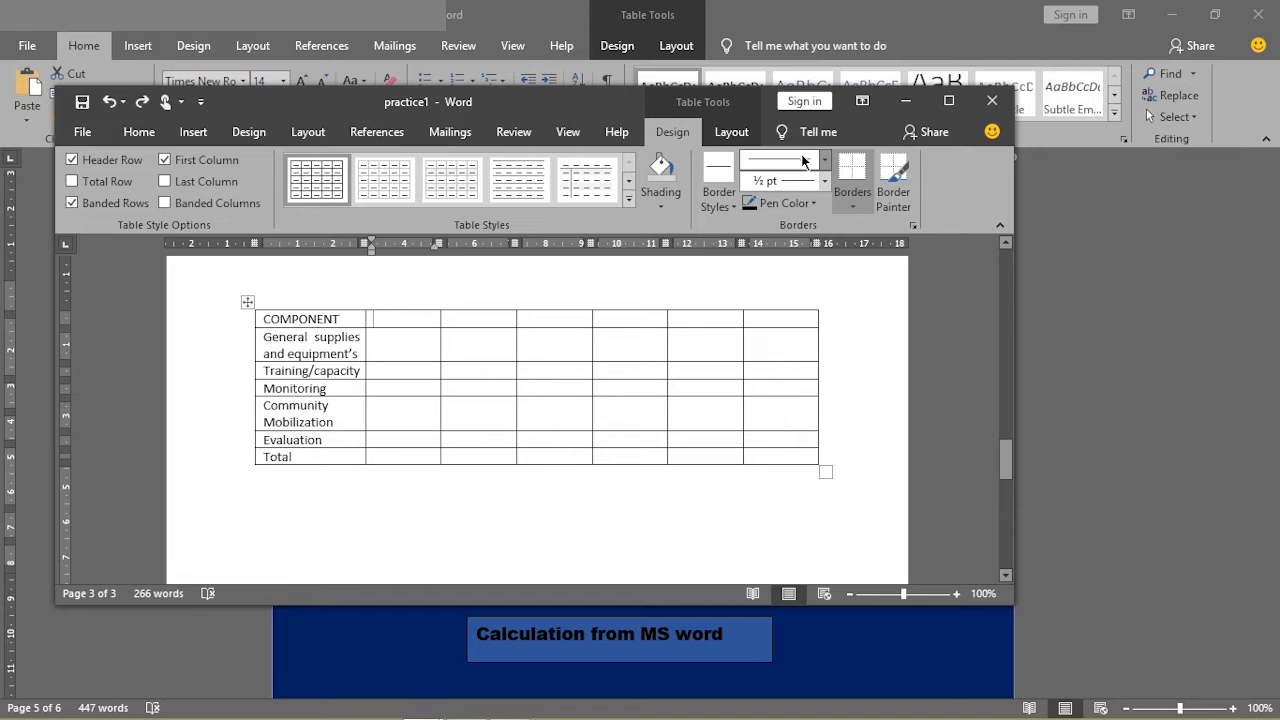
pyautogui.click(107, 102)
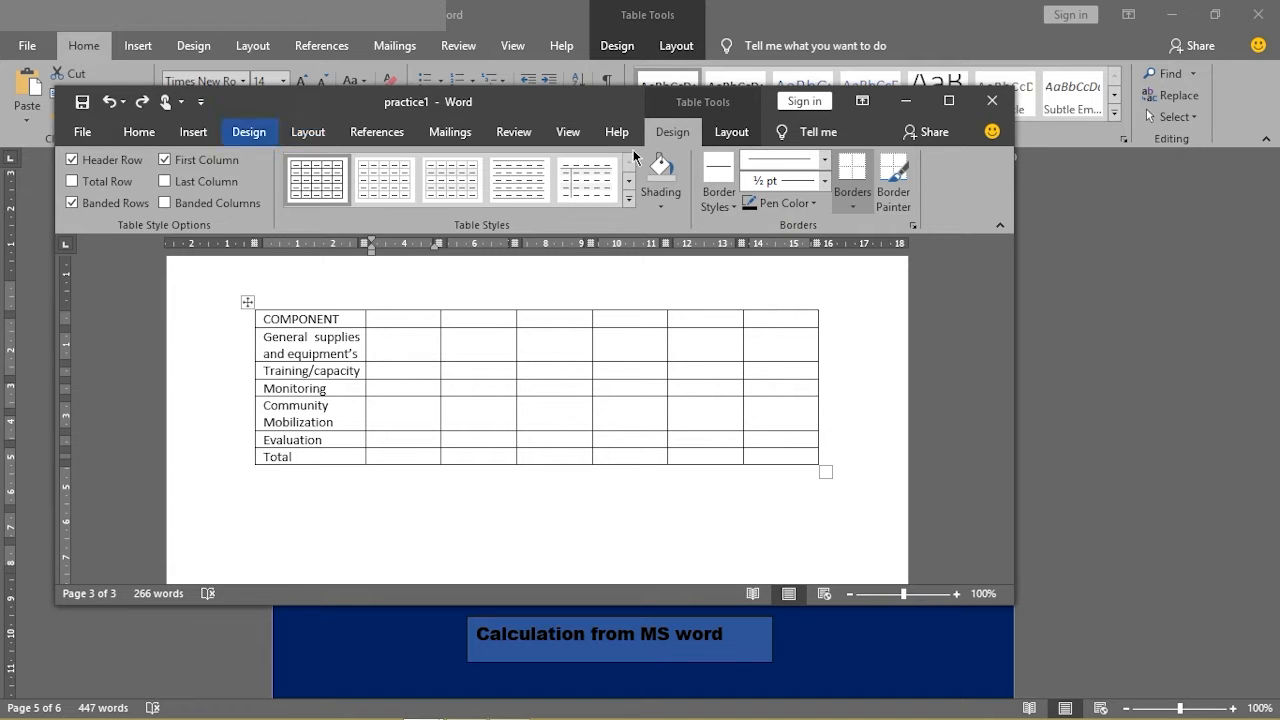
pyautogui.click(944, 101)
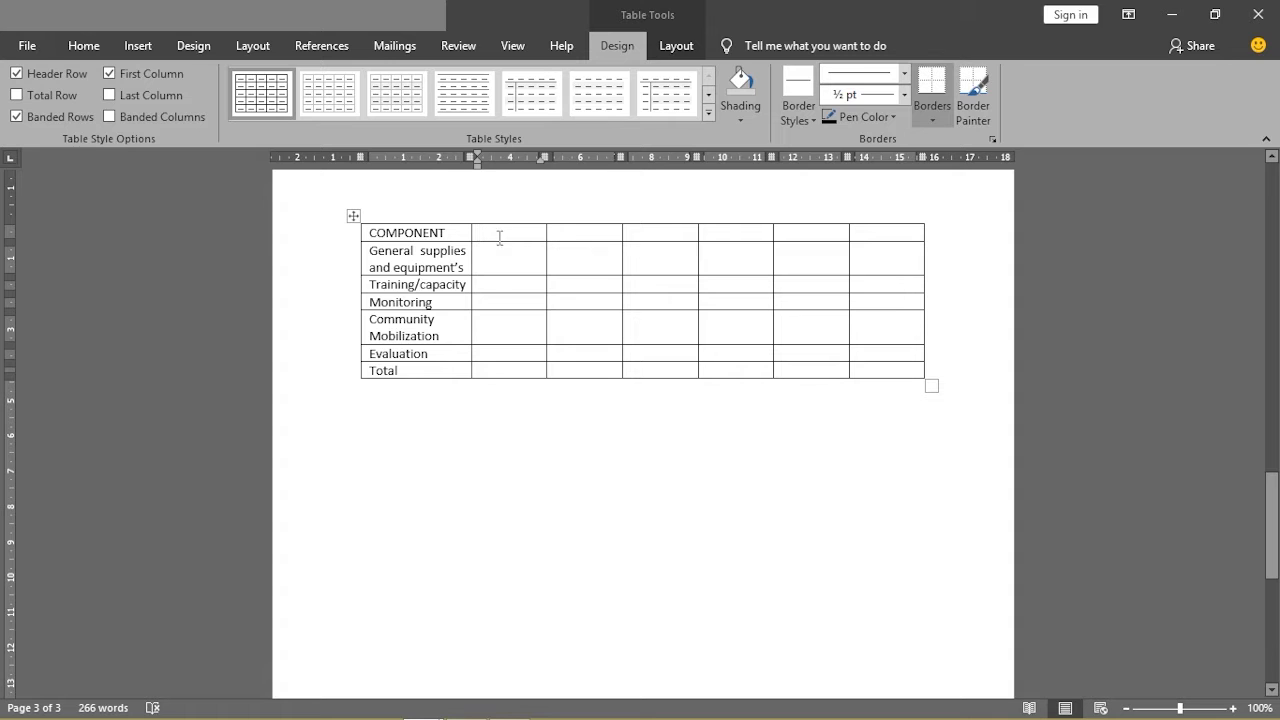
# Copy the "Yr2000" heading from the reference table into the header cell beside COMPONENT in practice1
pyautogui.moveTo(420, 704)
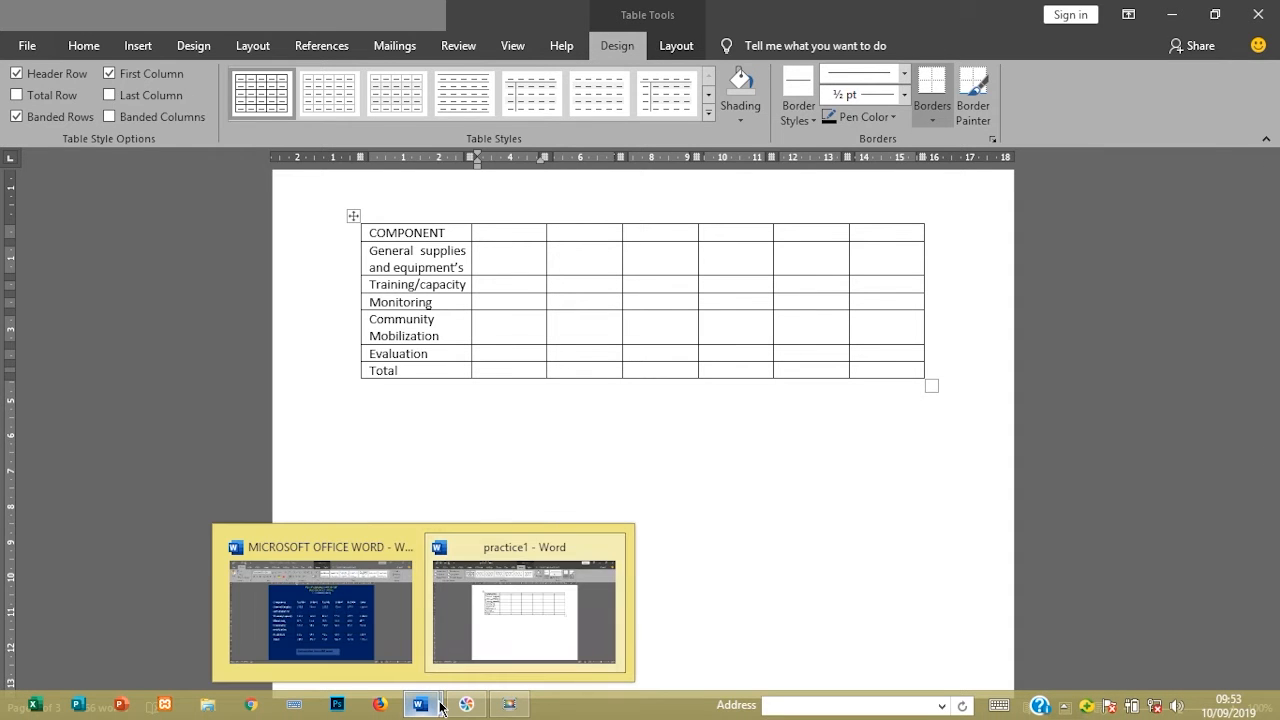
pyautogui.click(418, 638)
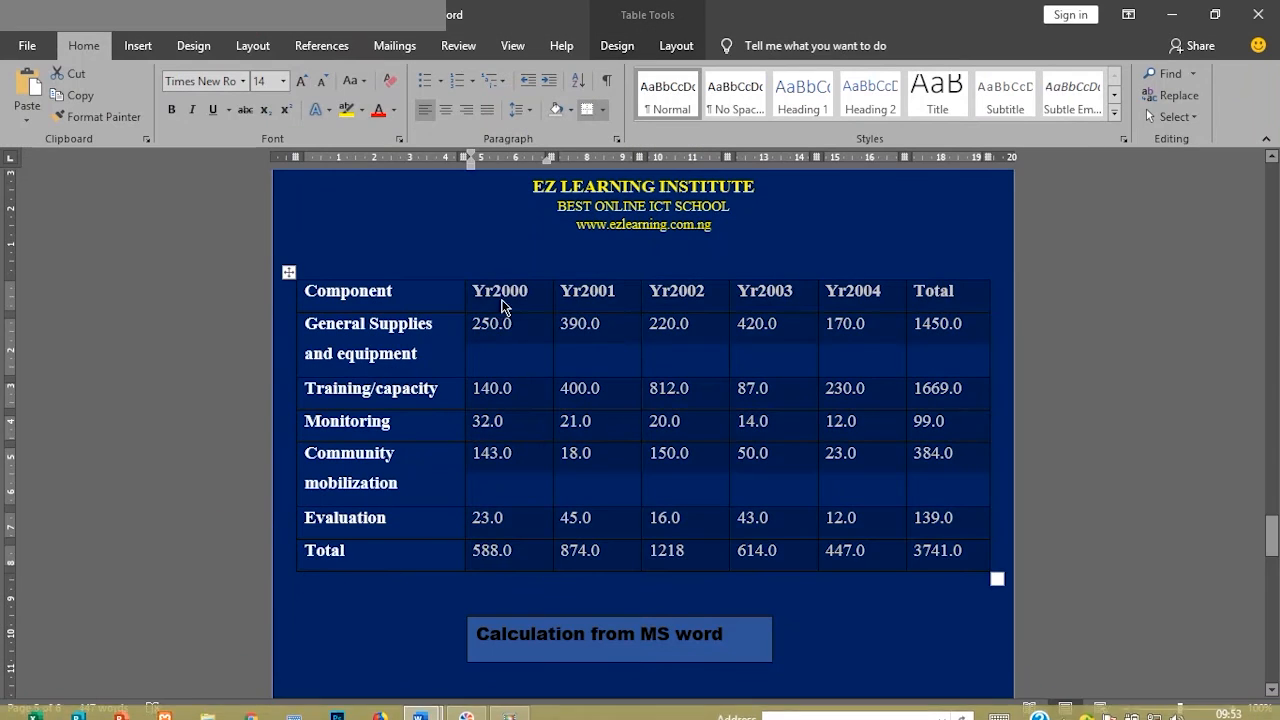
pyautogui.moveTo(476, 291); pyautogui.dragTo(543, 293)
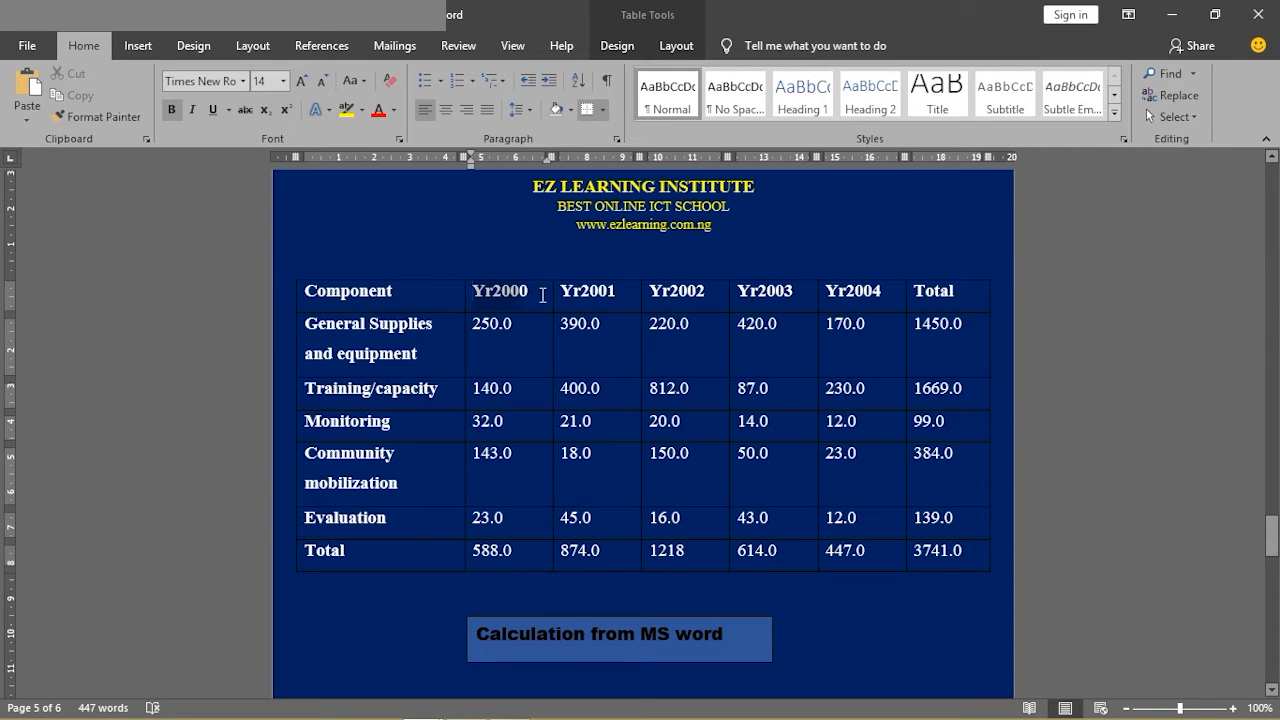
pyautogui.rightClick(510, 302)
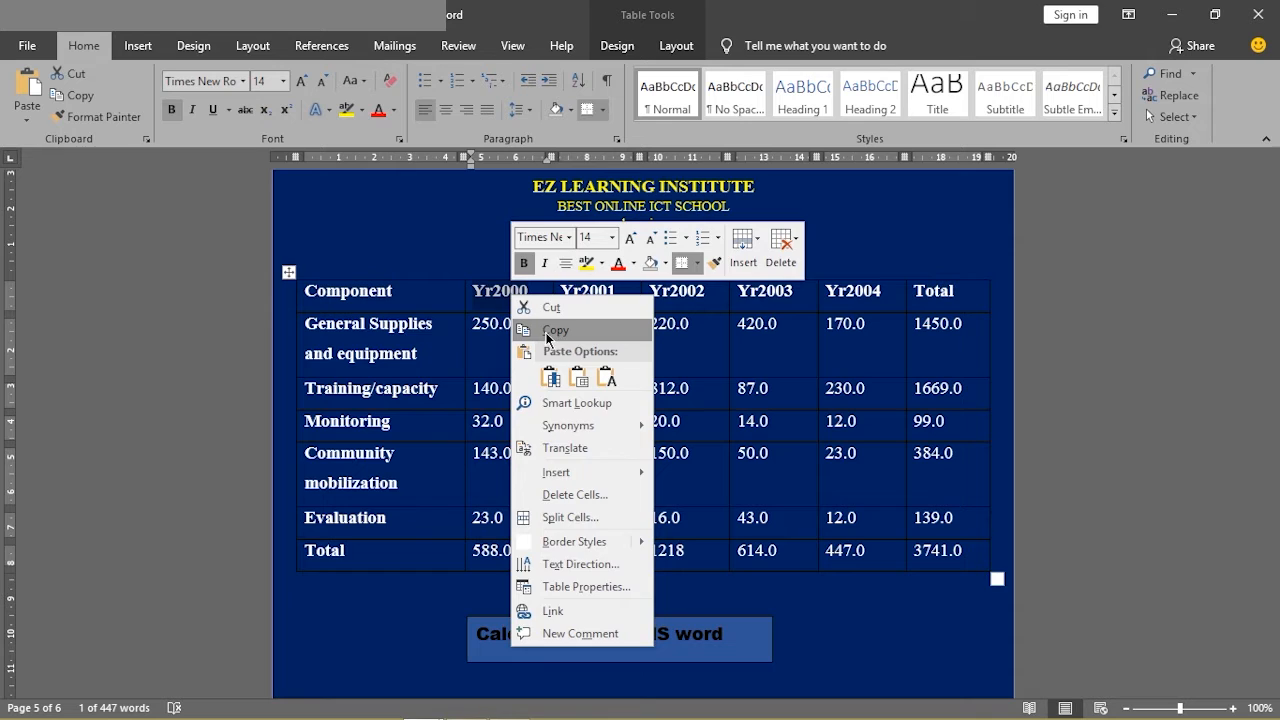
pyautogui.click(546, 331)
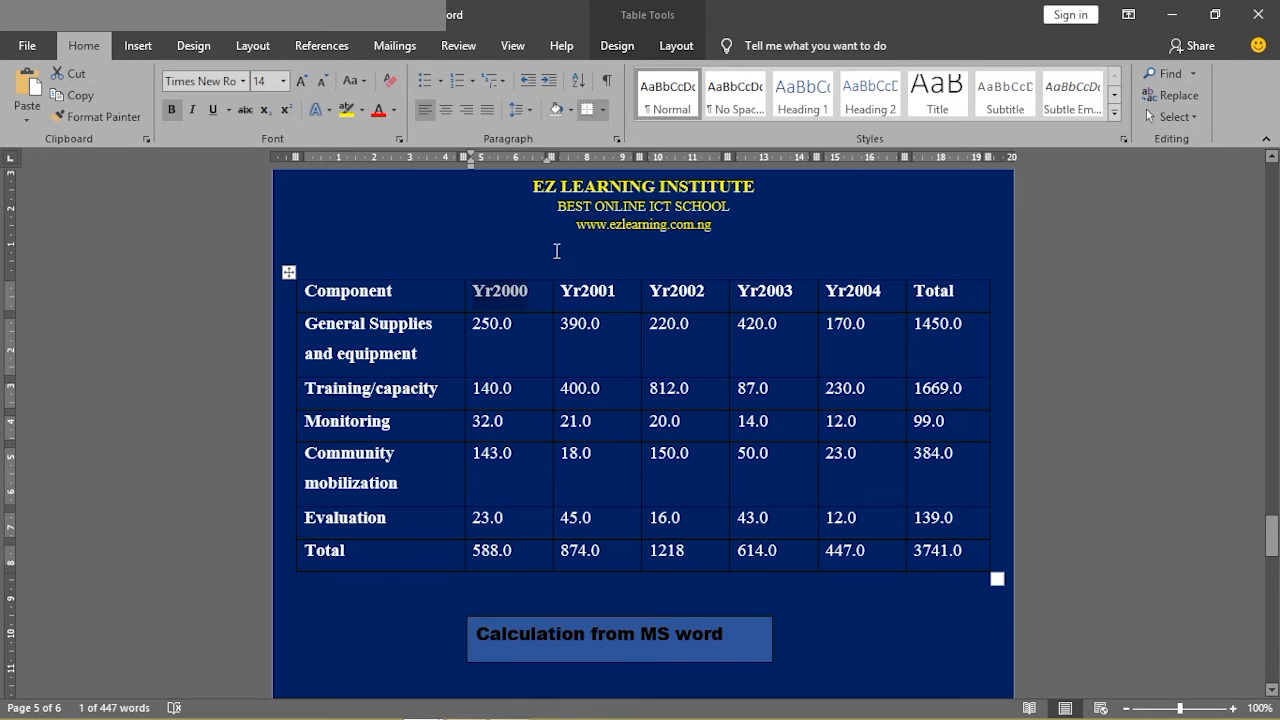
pyautogui.moveTo(419, 705)
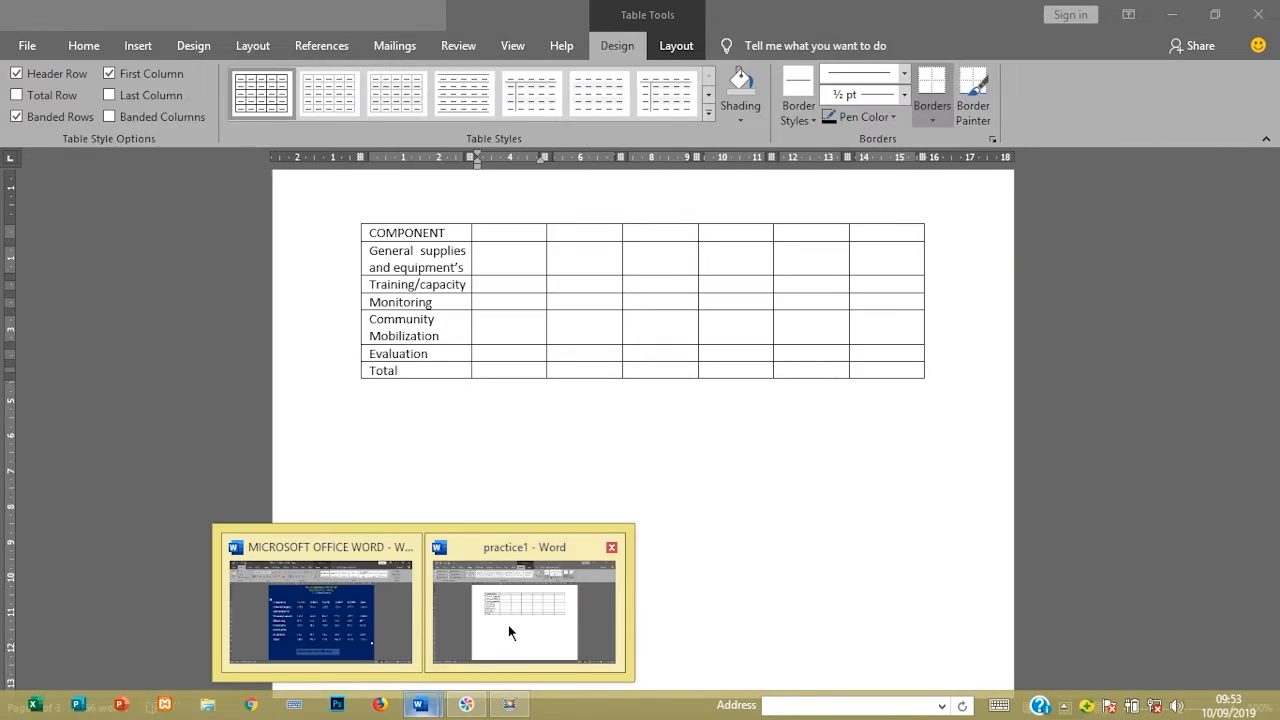
pyautogui.click(508, 632)
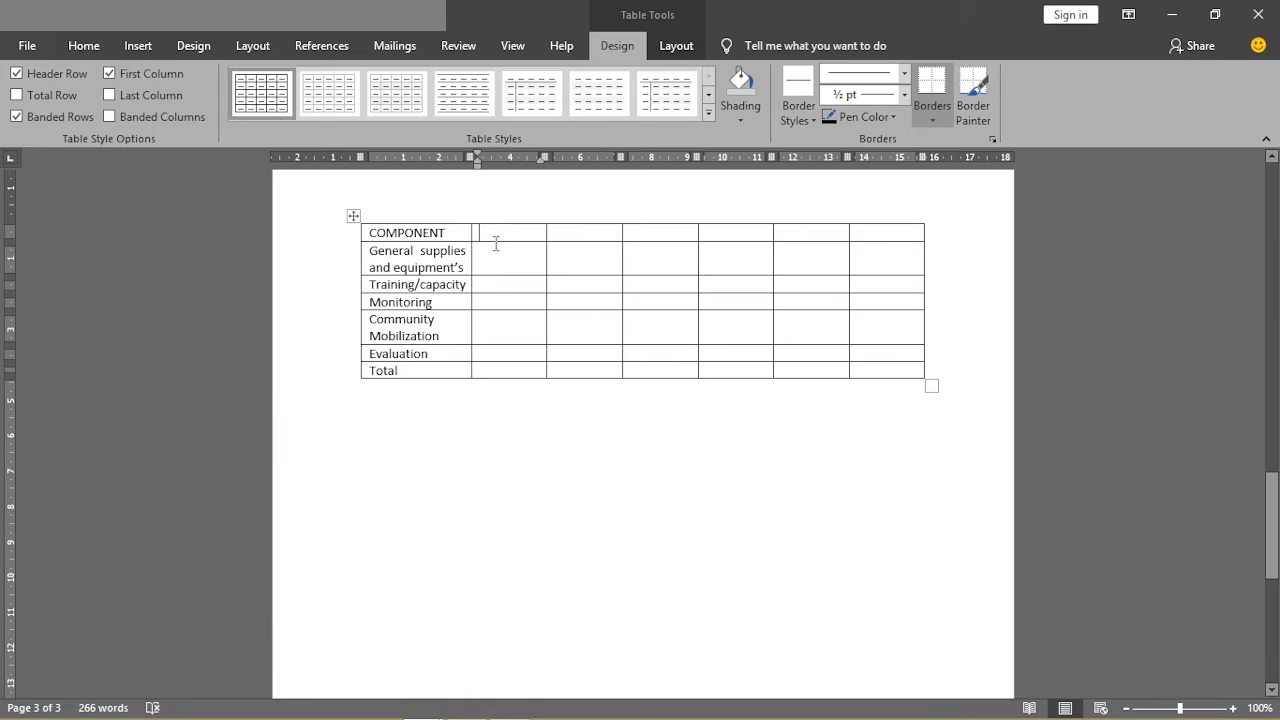
pyautogui.hotkey('ctrl', 'v')
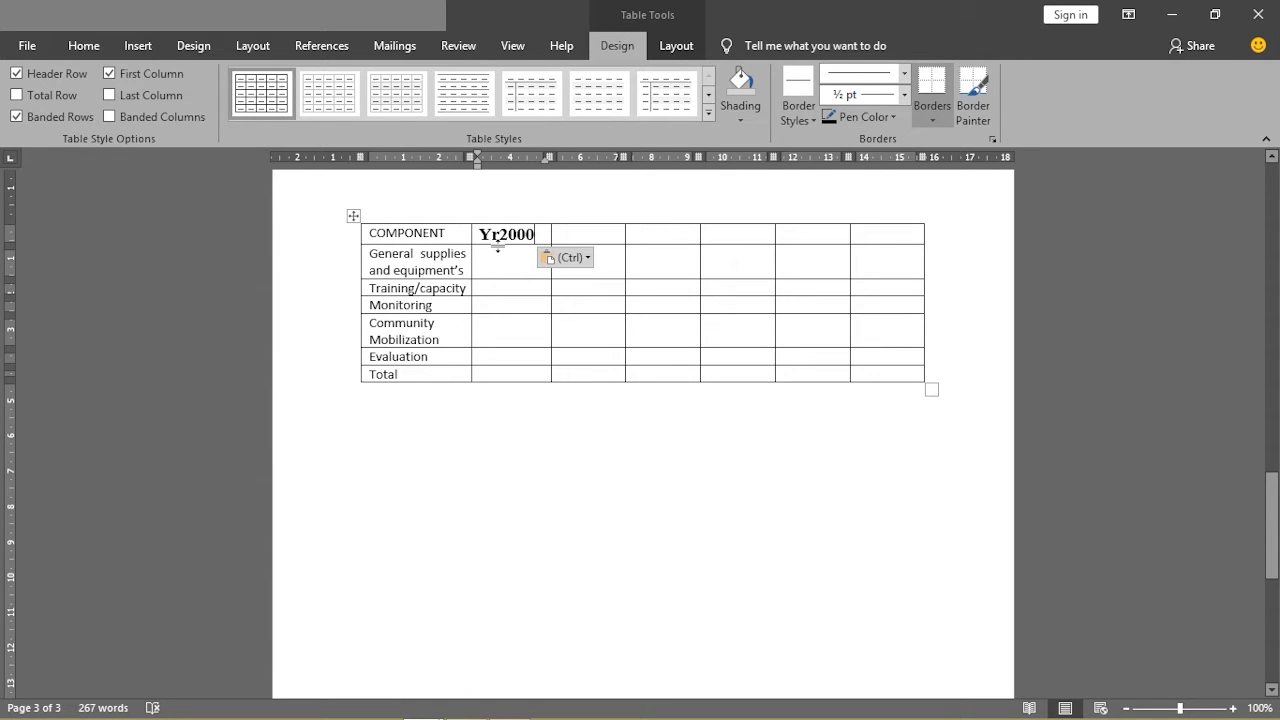
# Copy the value 250.0 from the reference table into the General supplies row under Yr2000 in practice1
pyautogui.click(511, 271)
pyautogui.moveTo(466, 716)
pyautogui.moveTo(419, 710)
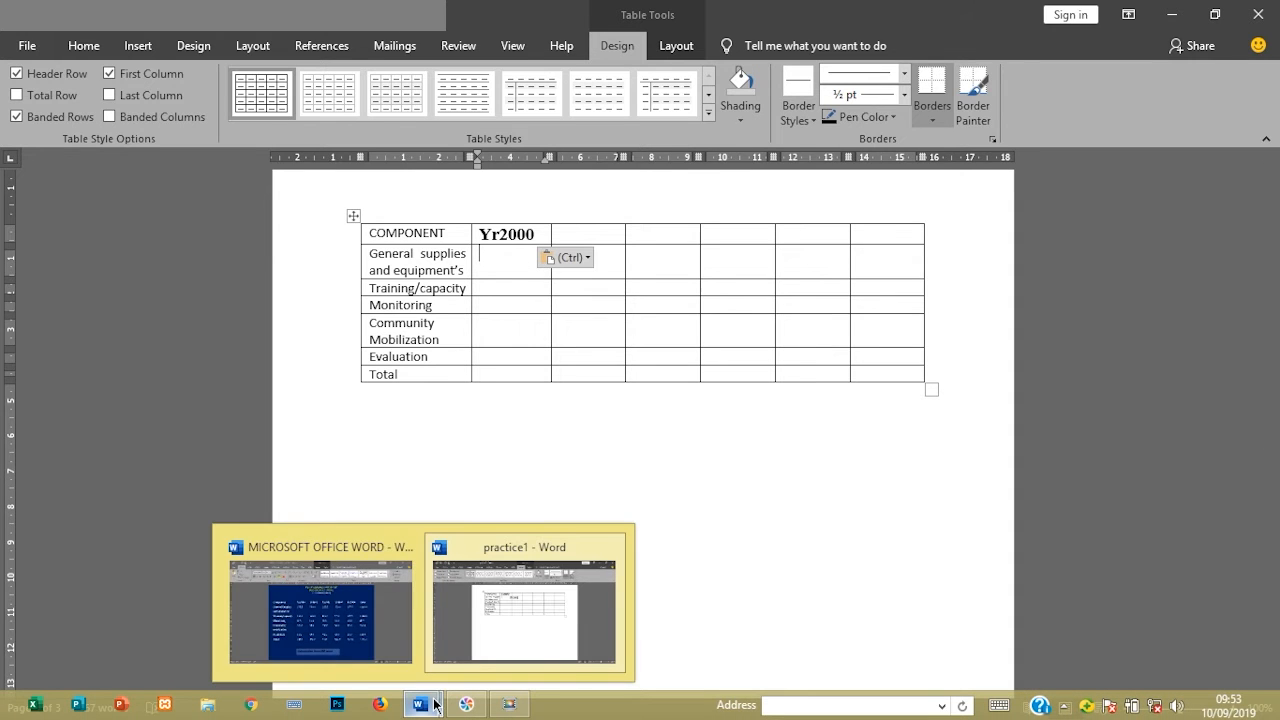
pyautogui.click(329, 545)
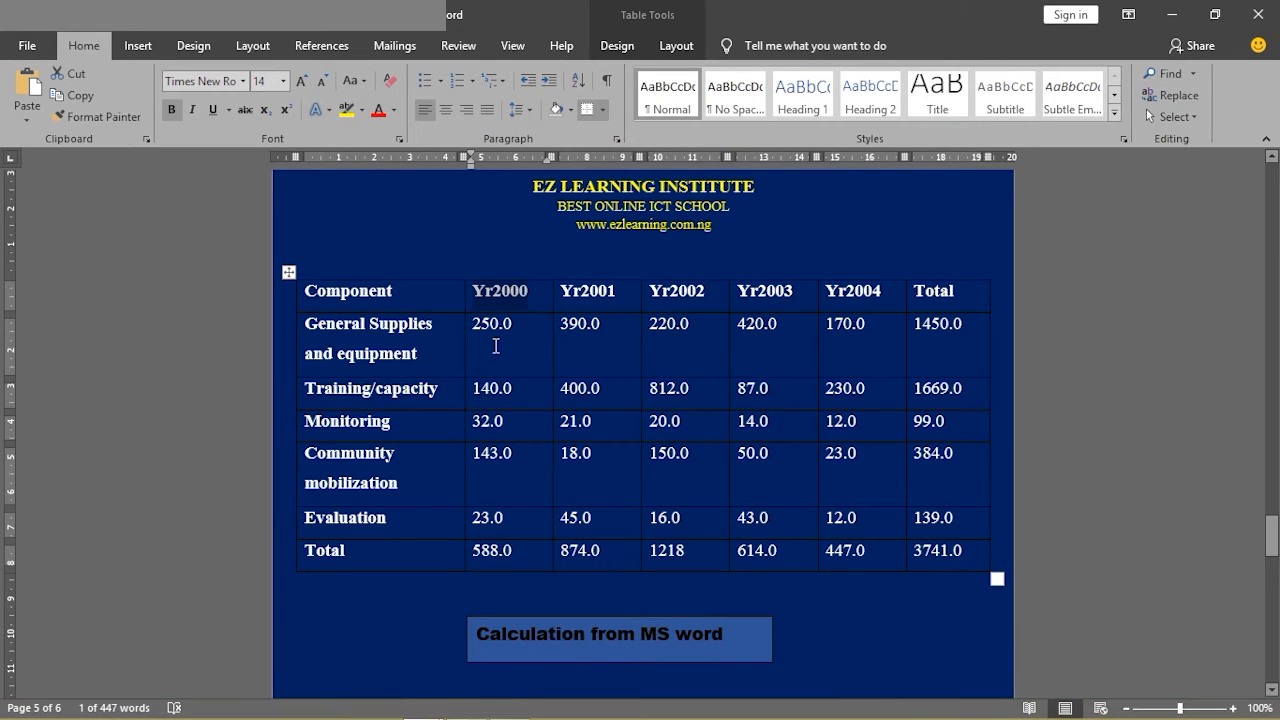
pyautogui.moveTo(474, 328); pyautogui.dragTo(511, 334)
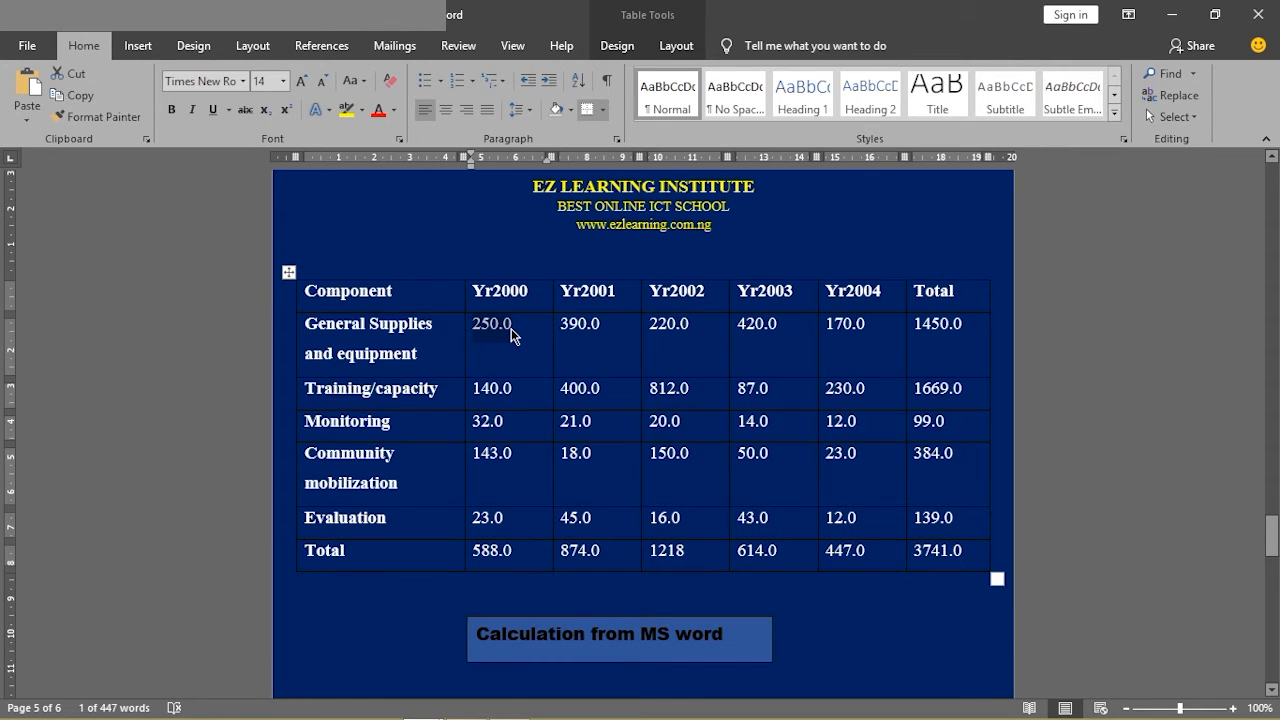
pyautogui.rightClick(511, 334)
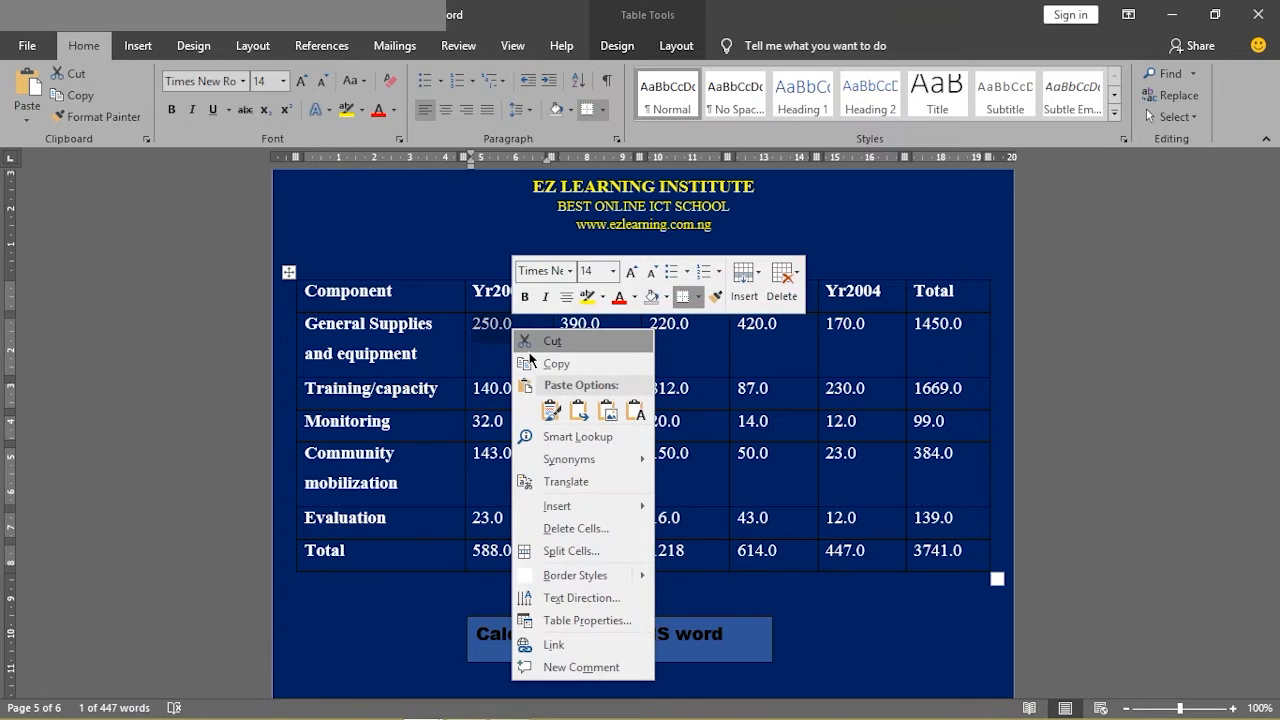
pyautogui.click(553, 368)
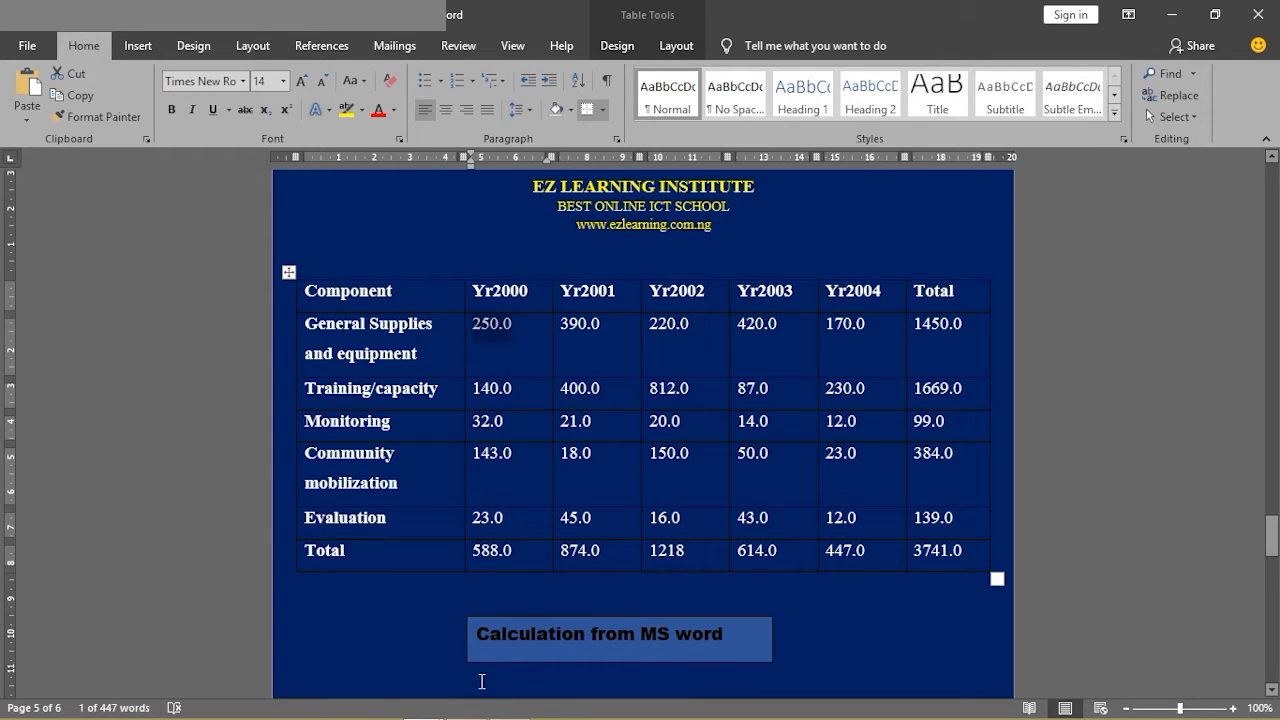
pyautogui.moveTo(424, 708)
pyautogui.click(487, 635)
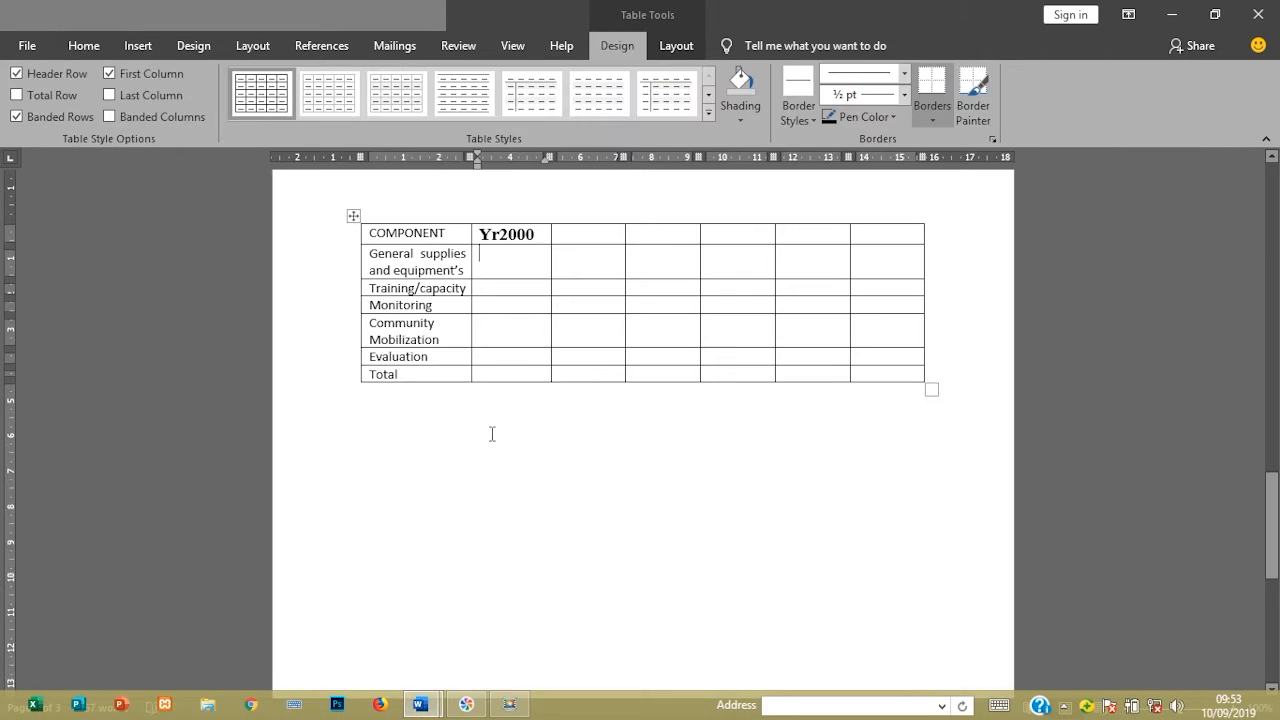
pyautogui.hotkey('ctrl', 'v')
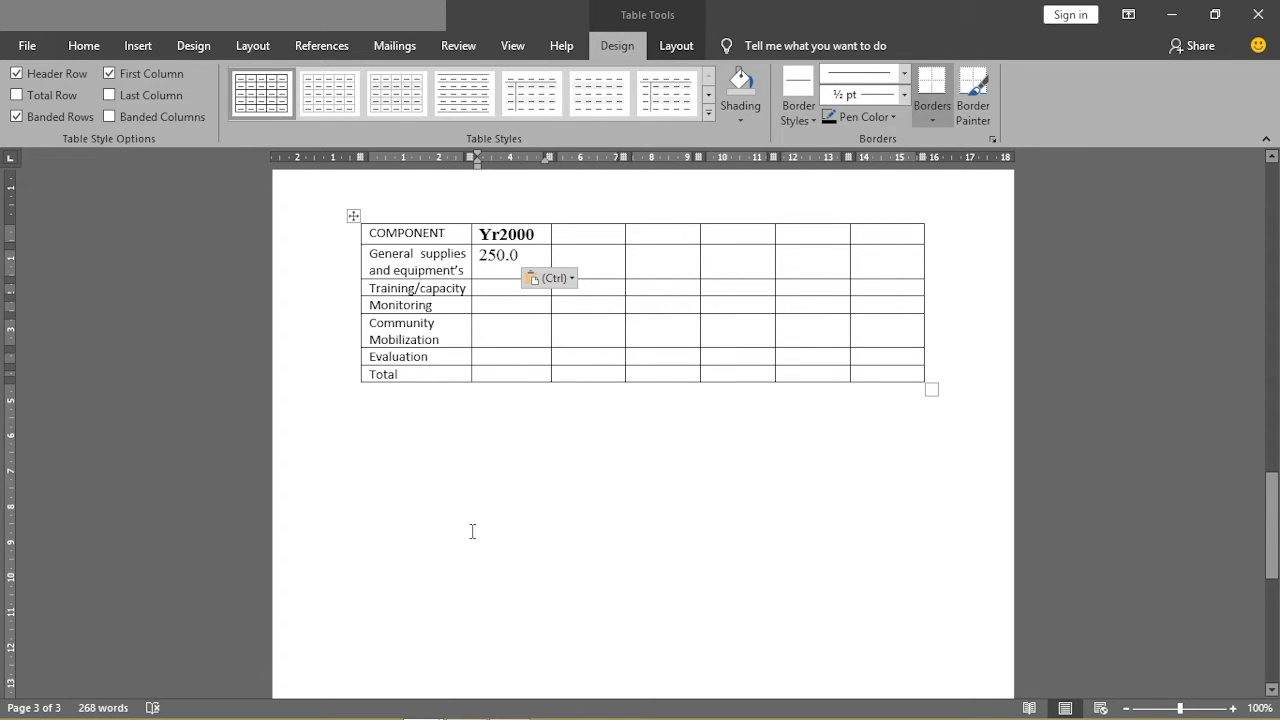
# Review the remaining headings and figures in the reference table, and return to the practice1 document
pyautogui.moveTo(422, 700)
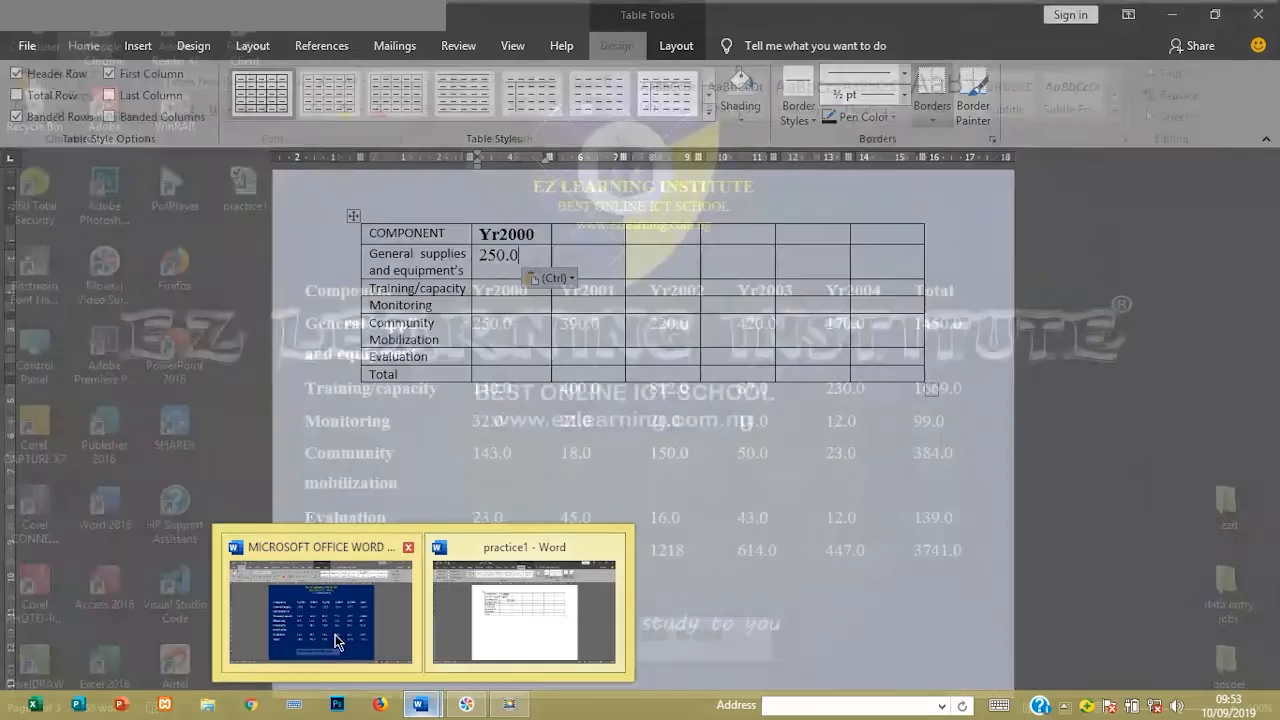
pyautogui.click(335, 641)
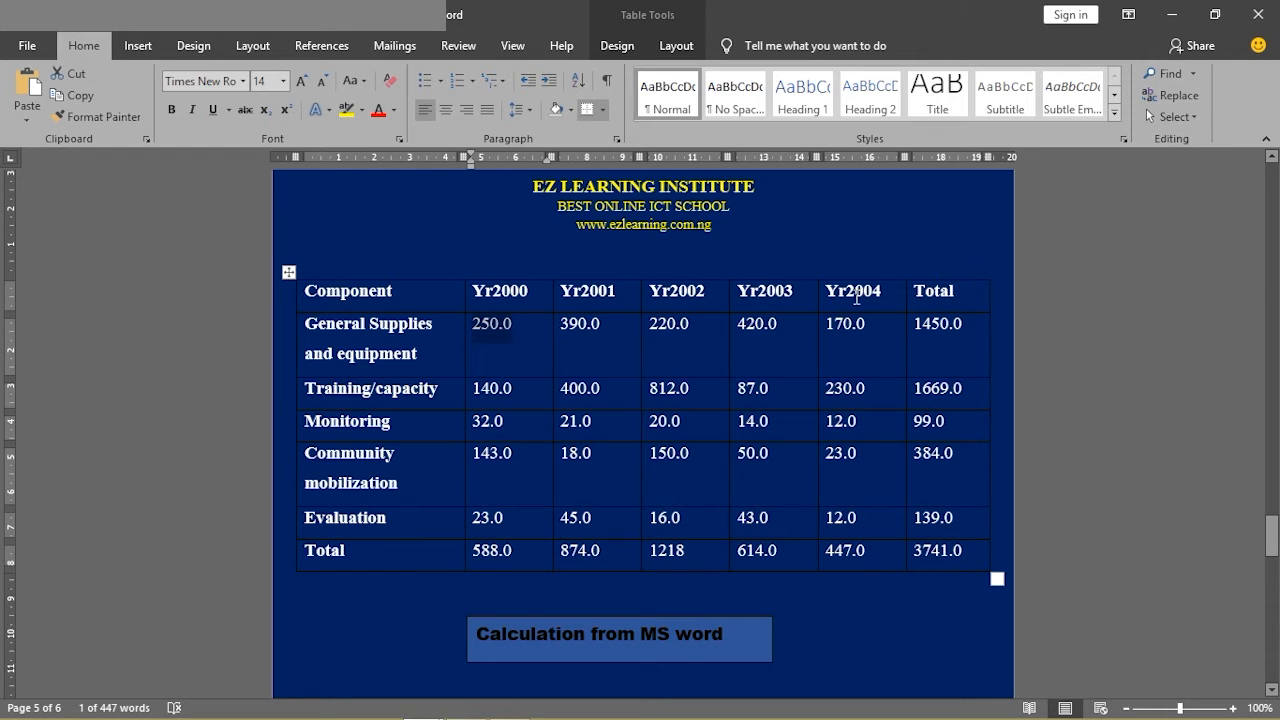
pyautogui.moveTo(420, 705)
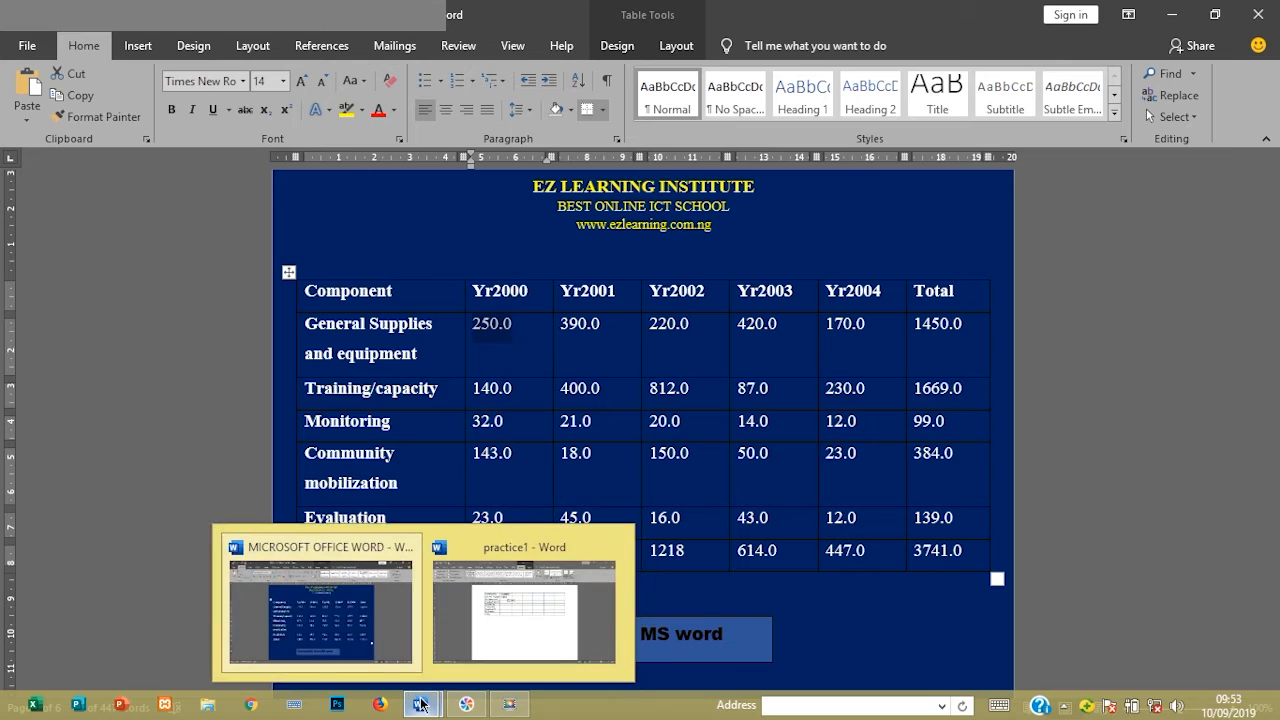
pyautogui.click(489, 645)
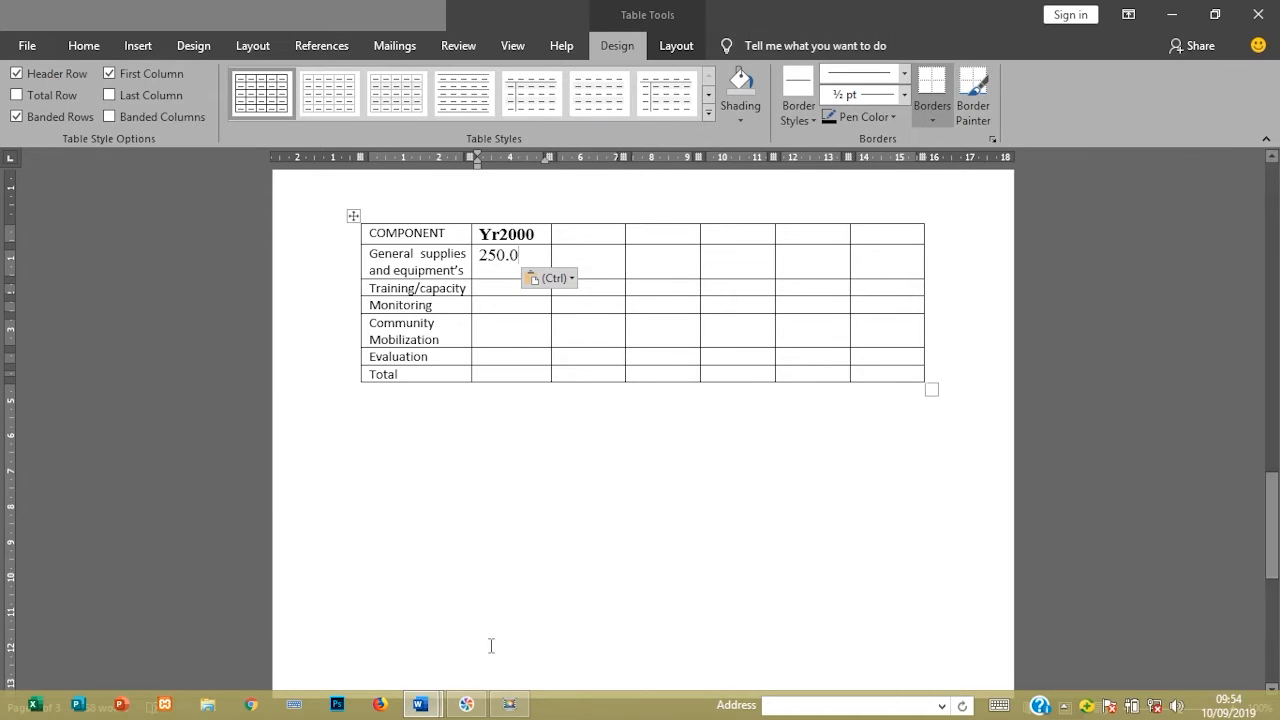
# Enter the column headings "Yr 2001" and "Yr 2002" in the two header cells following Yr2000
pyautogui.click(568, 233)
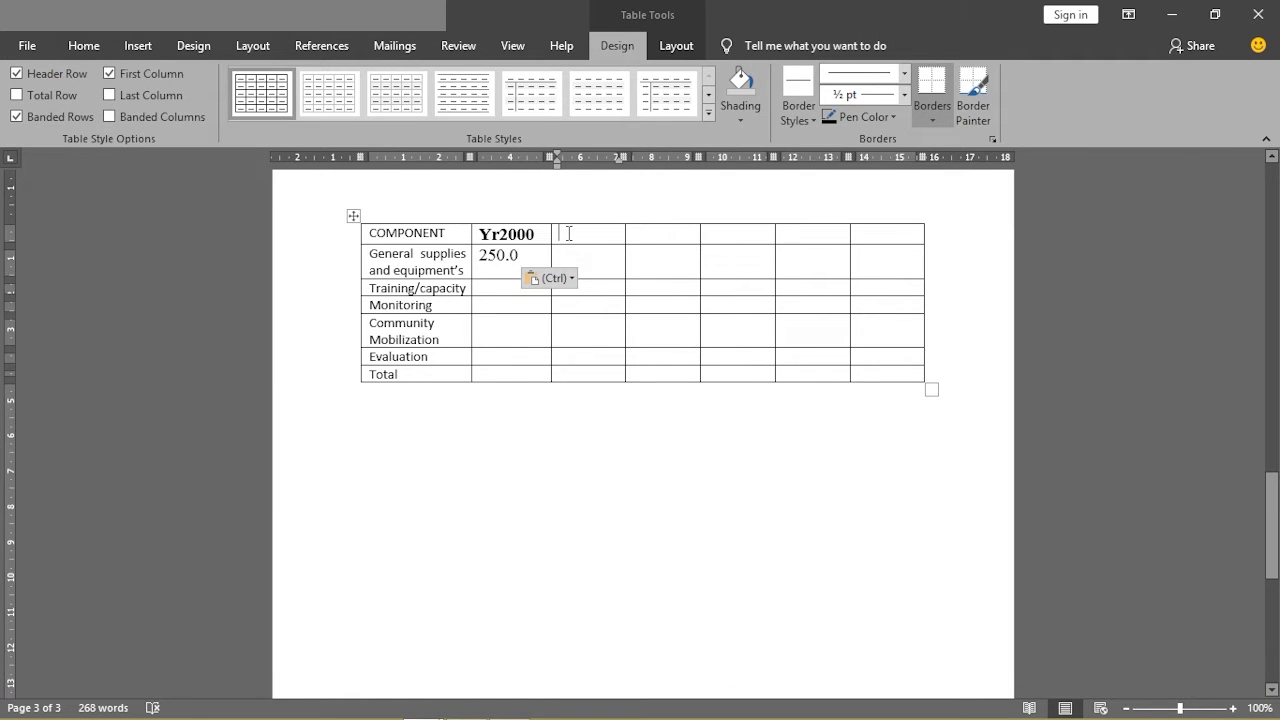
pyautogui.write('Yr')
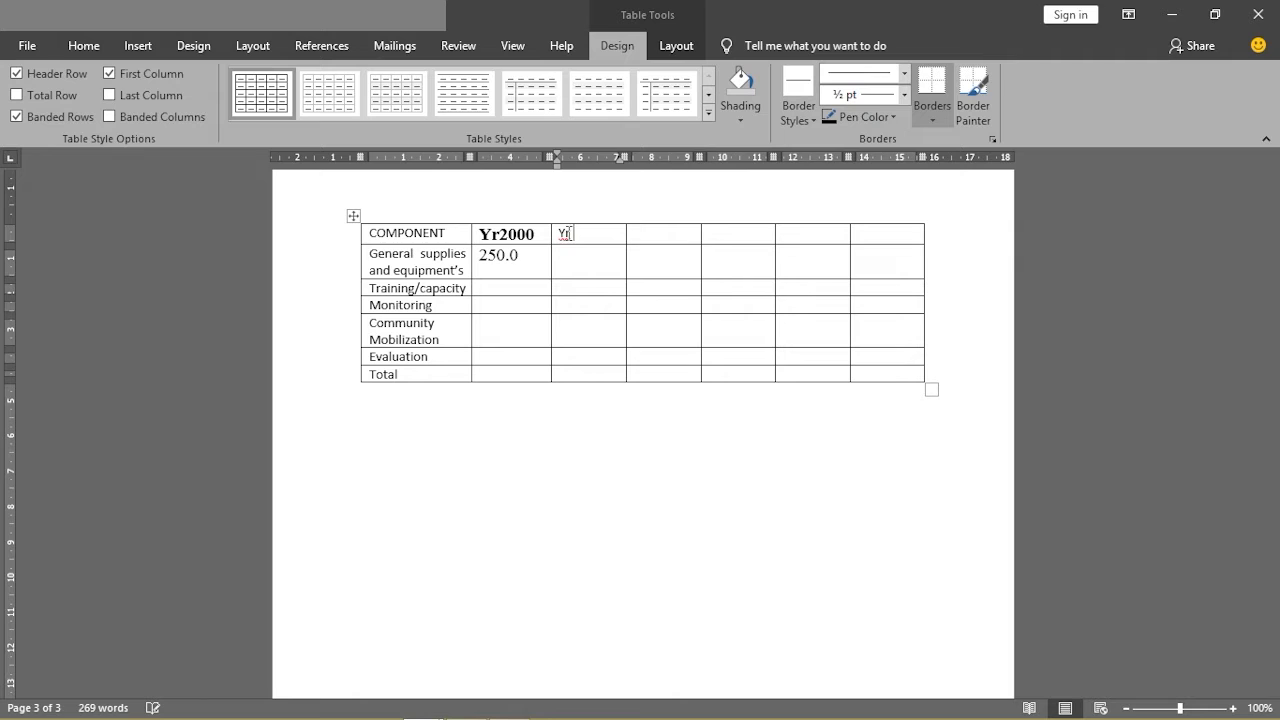
pyautogui.write(' 2001')
pyautogui.click(686, 234)
pyautogui.write('yr')
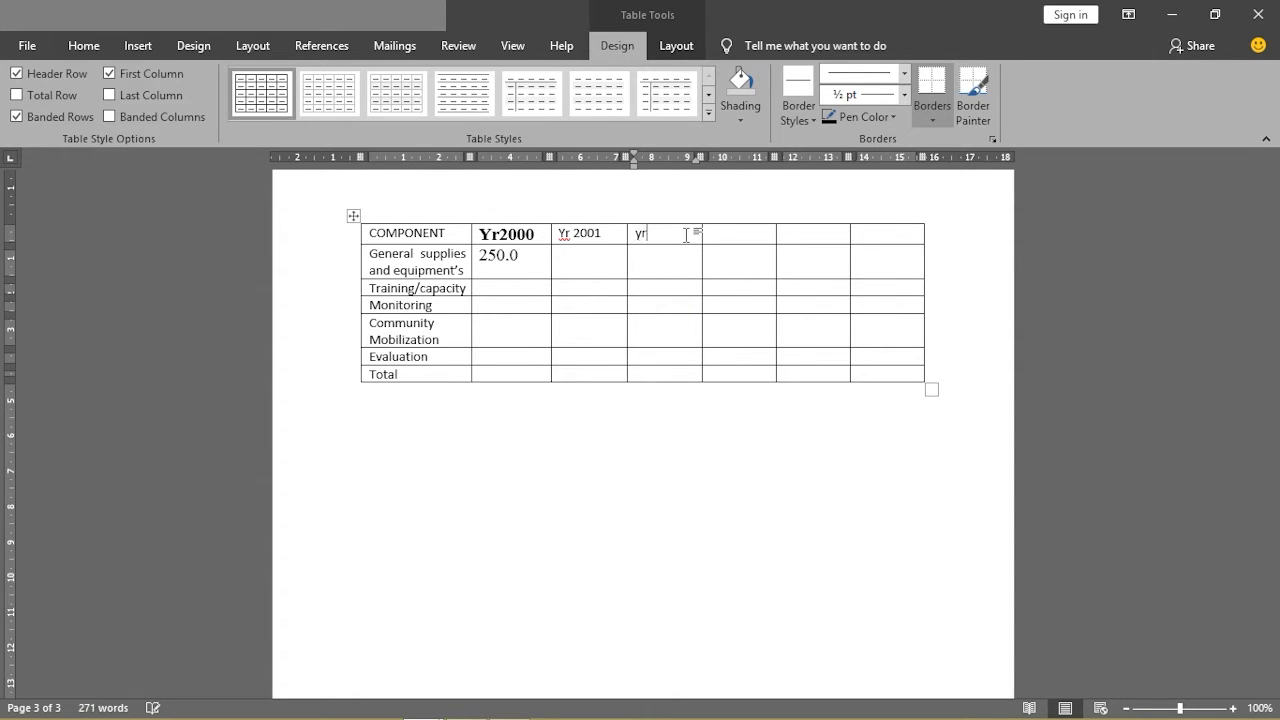
pyautogui.press('BackSpace')
pyautogui.write('Yr')
pyautogui.press('BackSpace')
pyautogui.press('BackSpace')
pyautogui.press('BackSpace')
pyautogui.write('Yr 2002')
# Fill the remaining three header cells with "Yr 2003", "Yr 2004" and "Total"
pyautogui.click(722, 234)
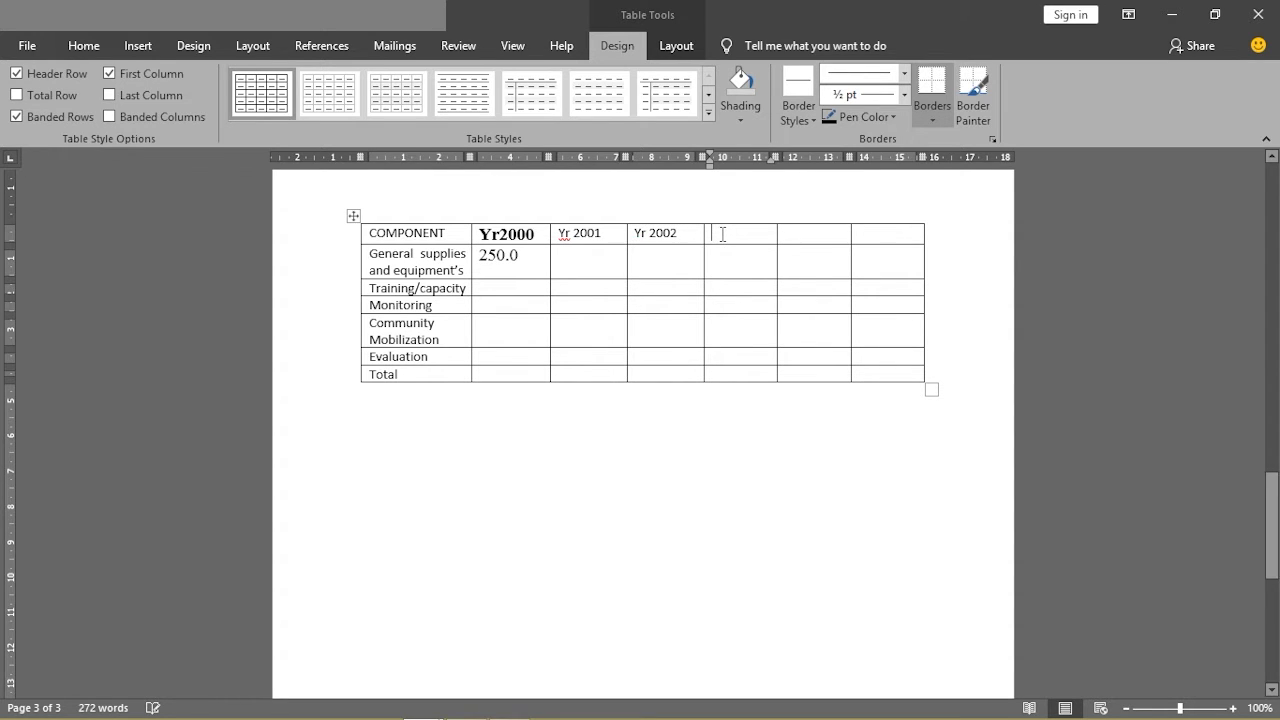
pyautogui.write('Yr 2003')
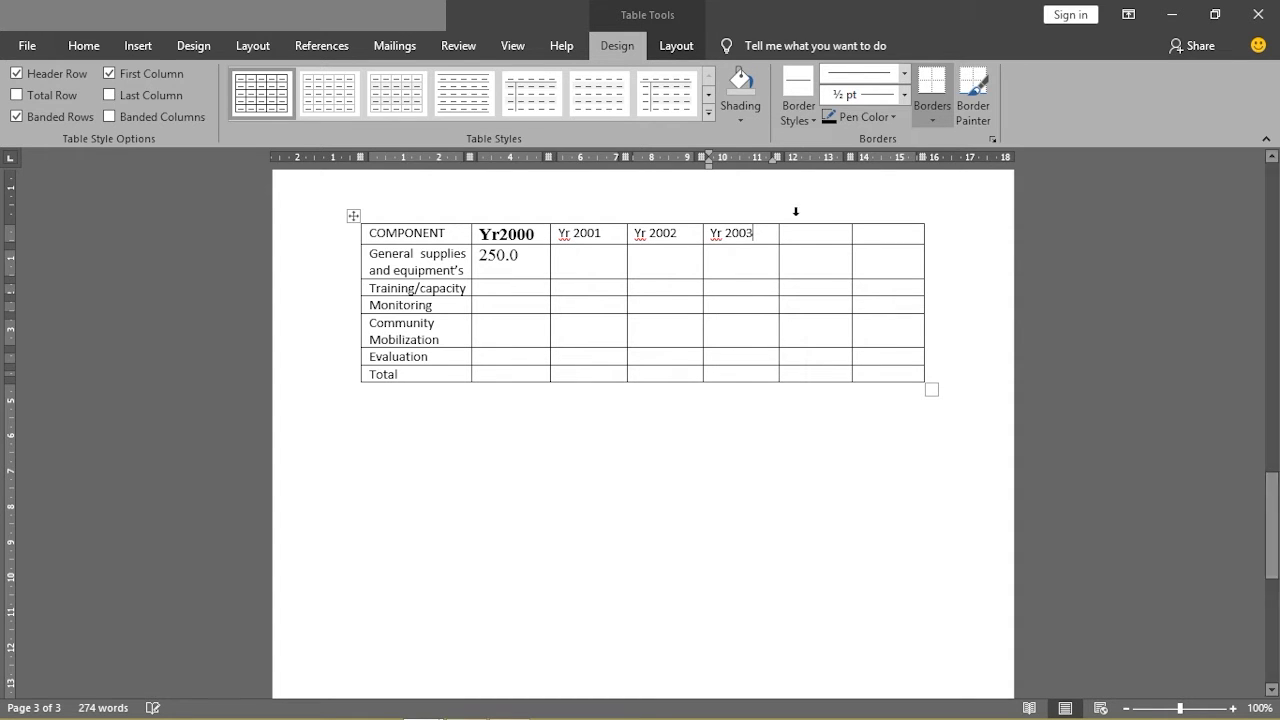
pyautogui.click(817, 235)
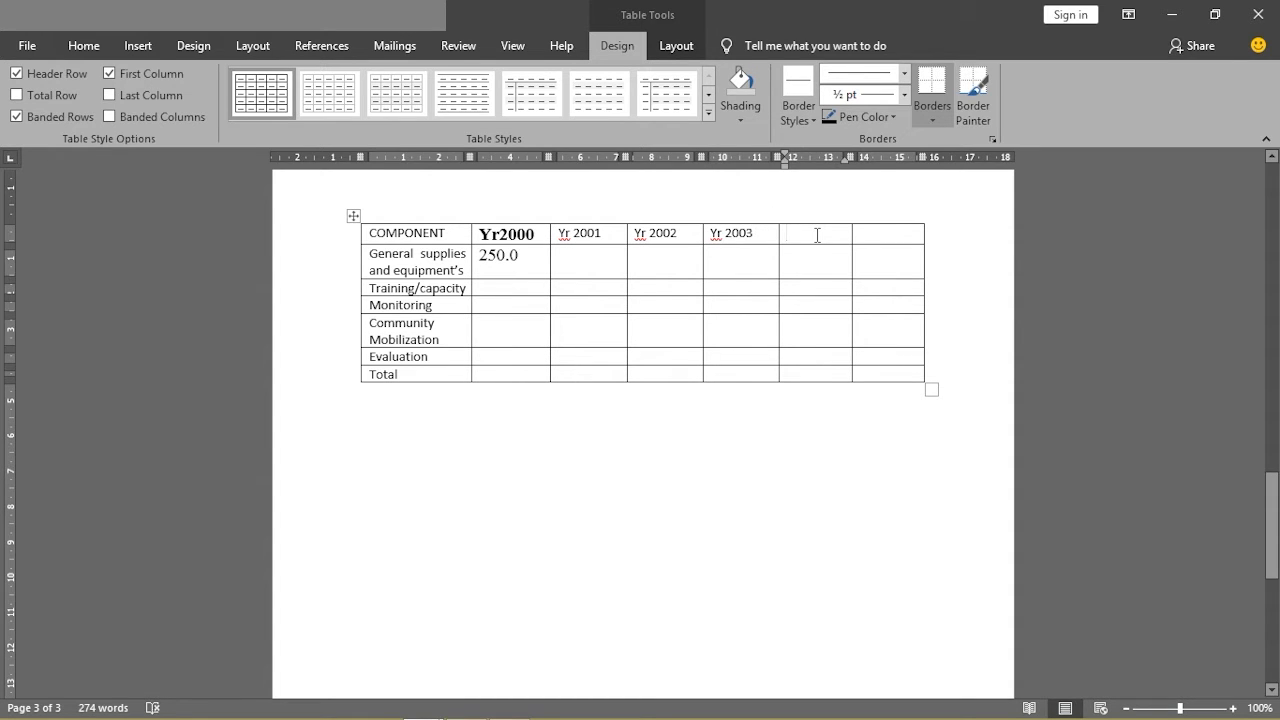
pyautogui.write('Yr 2')
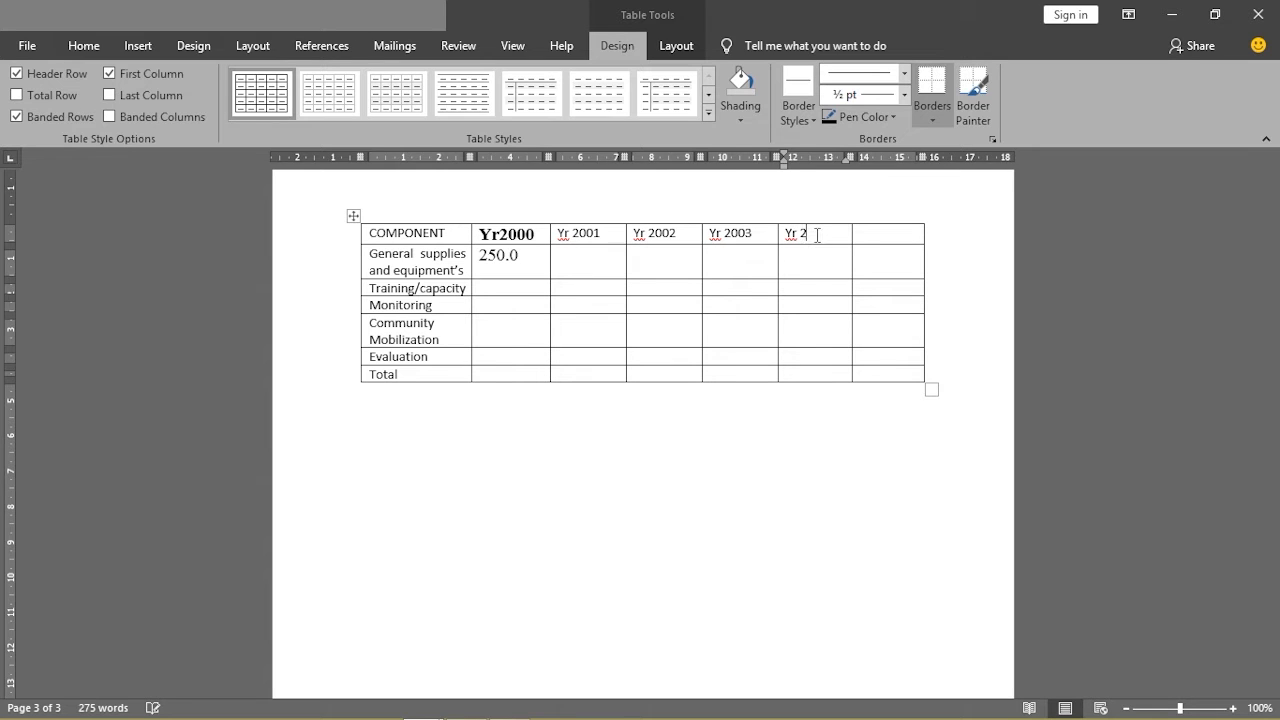
pyautogui.write('004')
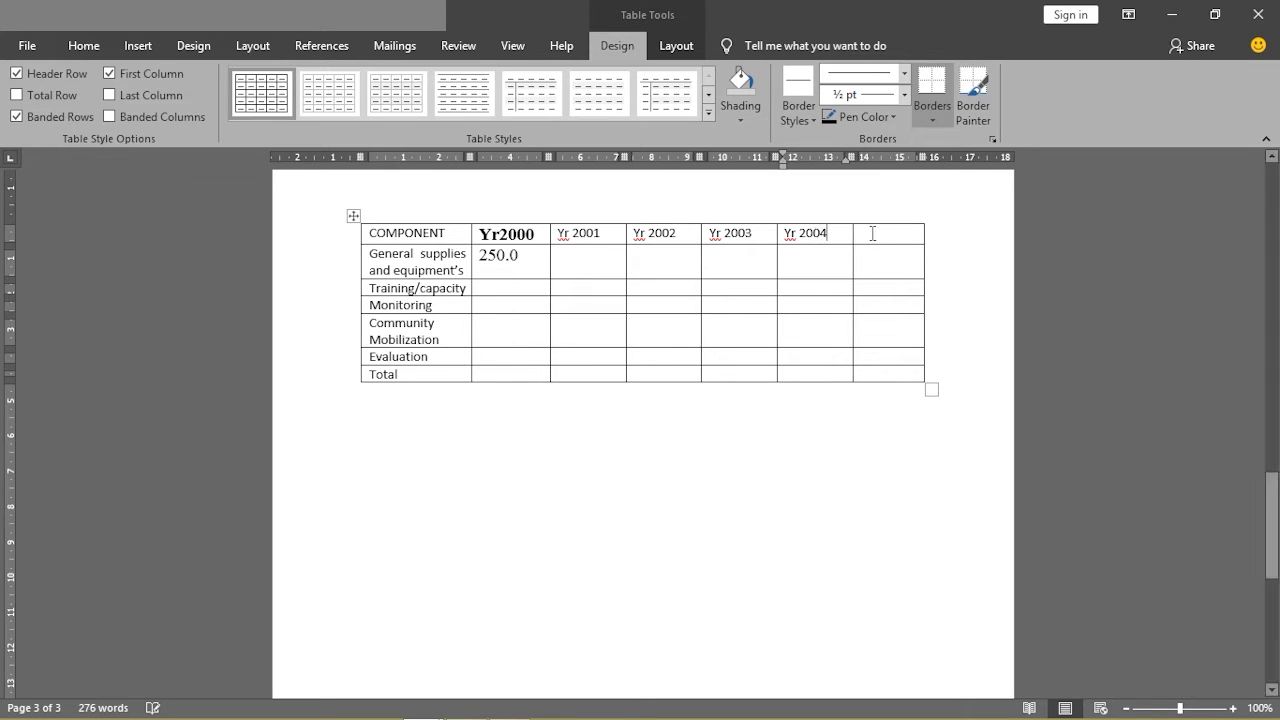
pyautogui.click(879, 233)
pyautogui.write('T')
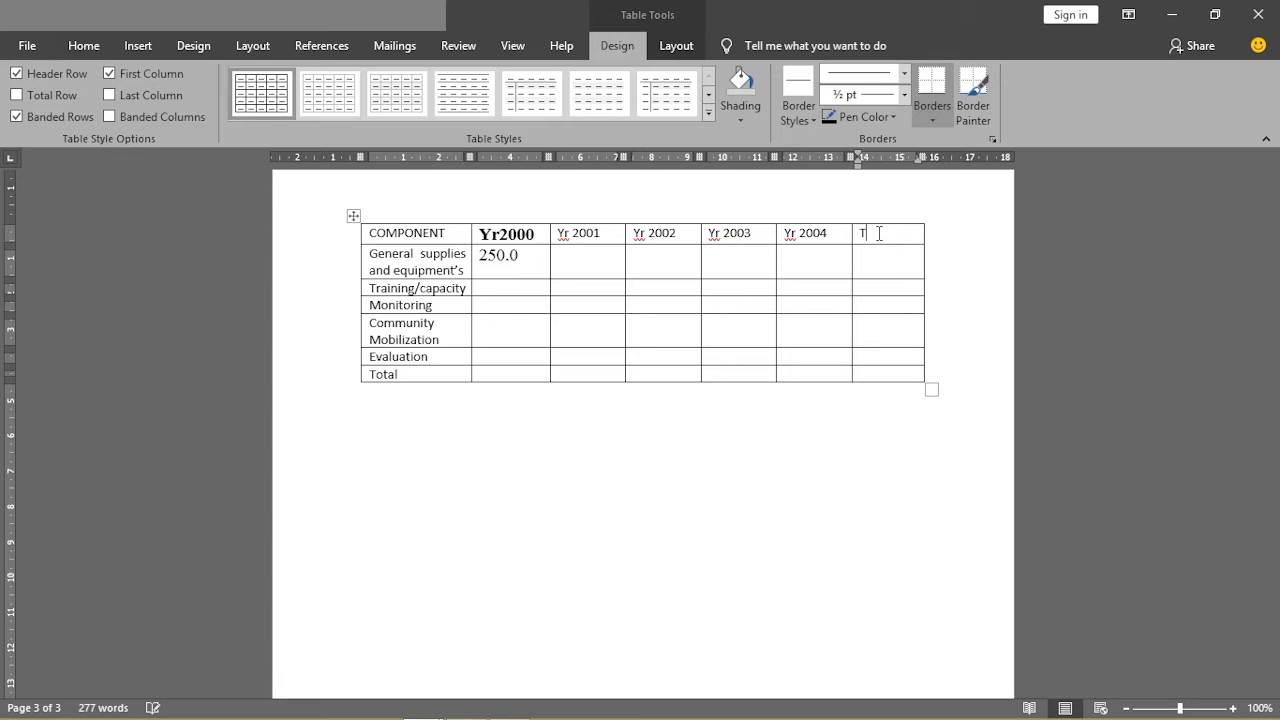
pyautogui.write('otal')
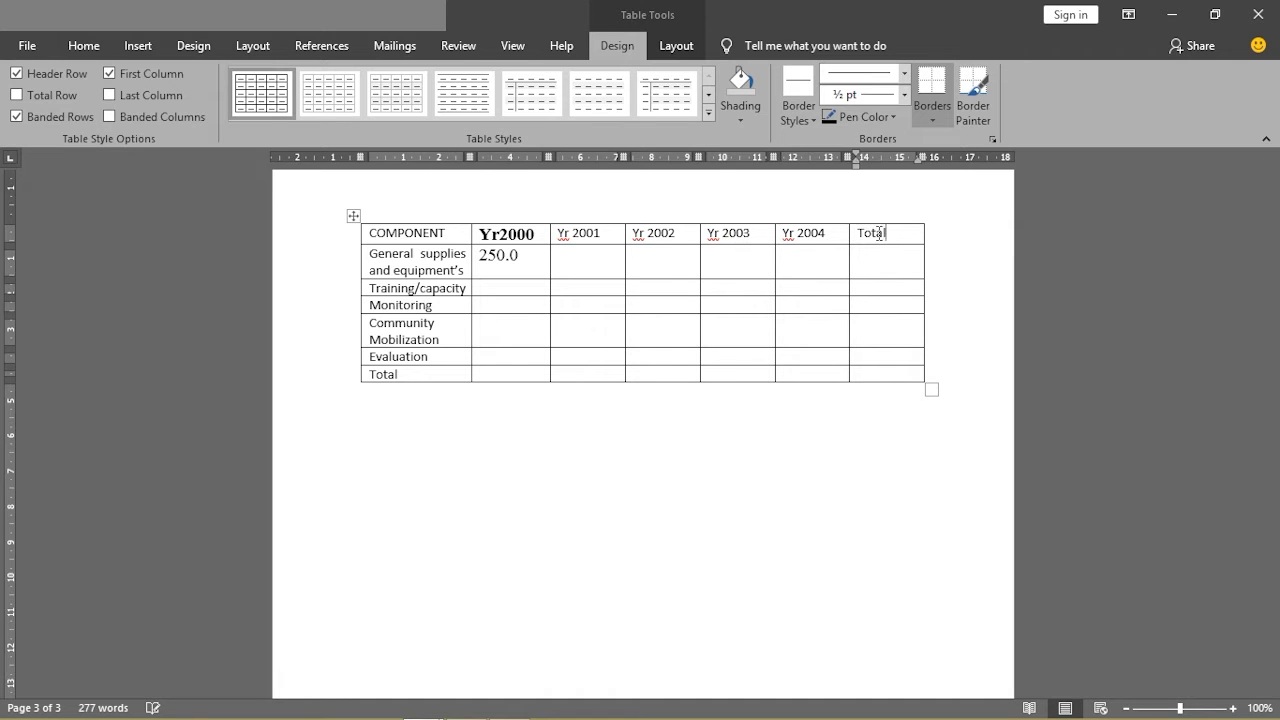
# Remove the bold formatting from the "Yr2000" heading
pyautogui.doubleClick(512, 236)
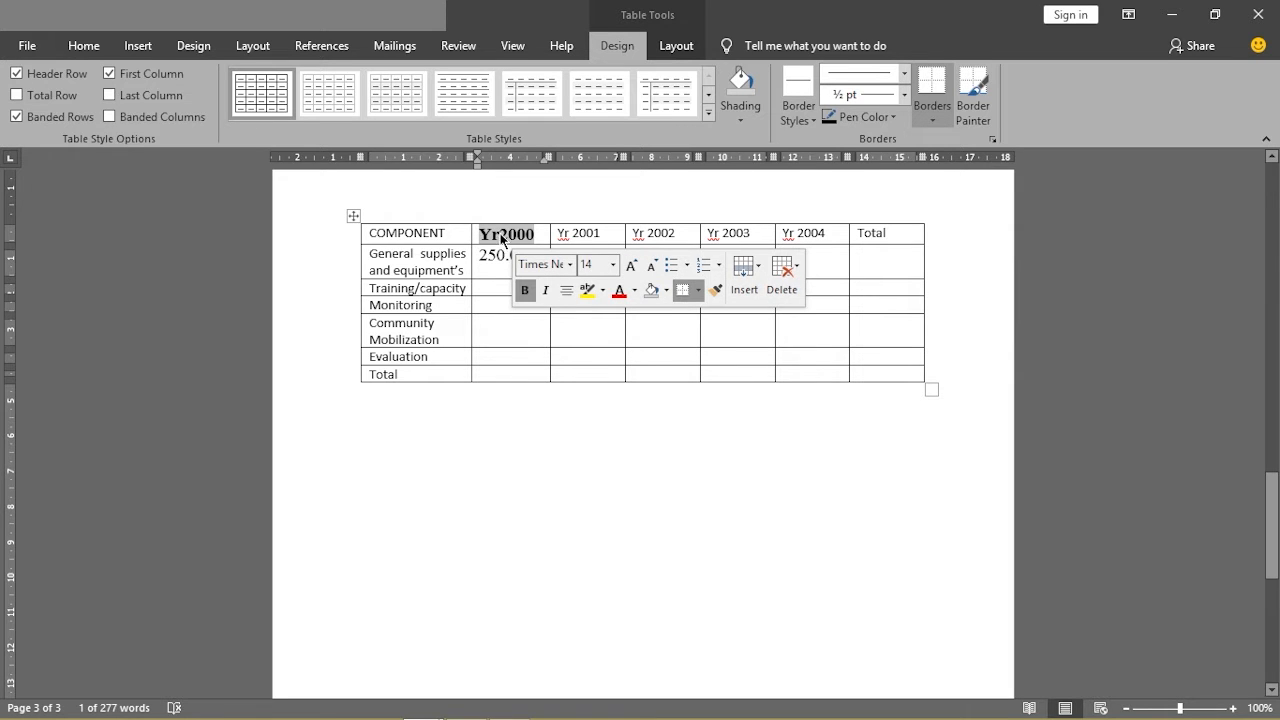
pyautogui.click(86, 48)
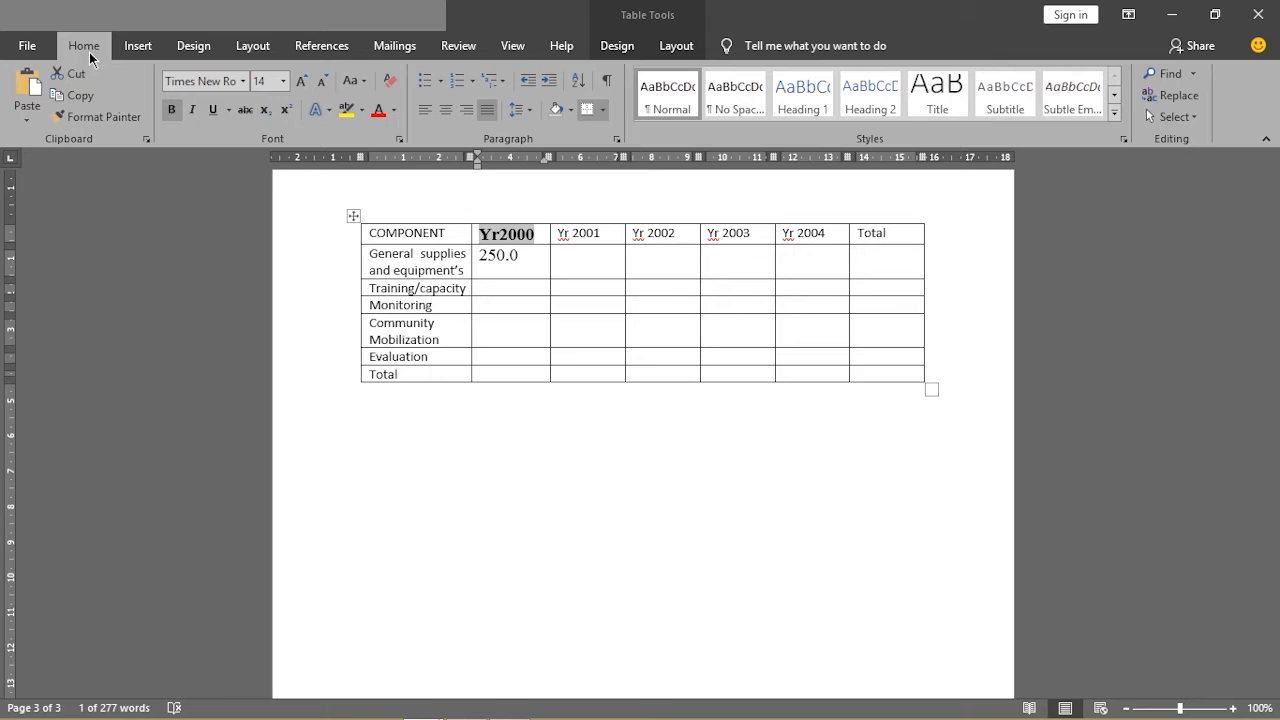
pyautogui.click(172, 110)
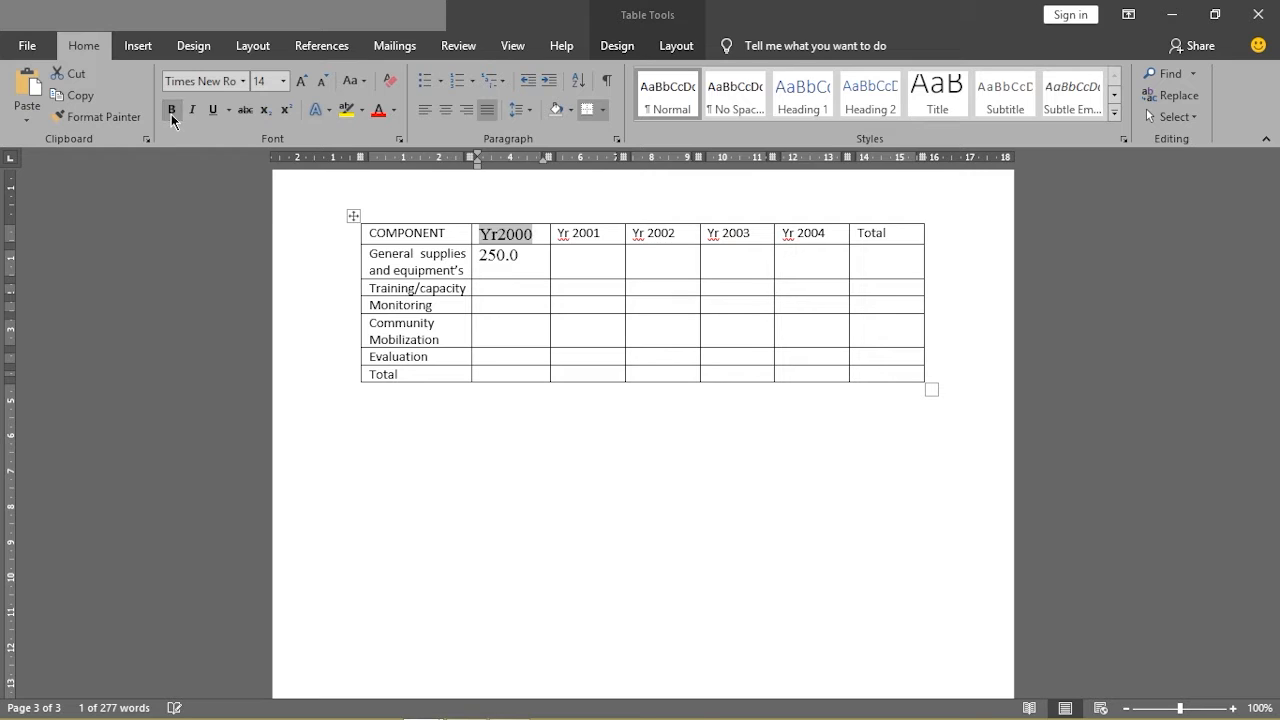
# Check the font of the Yr2000 and Yr 2001 headings, and format the whole table in Times New Roman, size 14
pyautogui.click(563, 233)
pyautogui.click(524, 233)
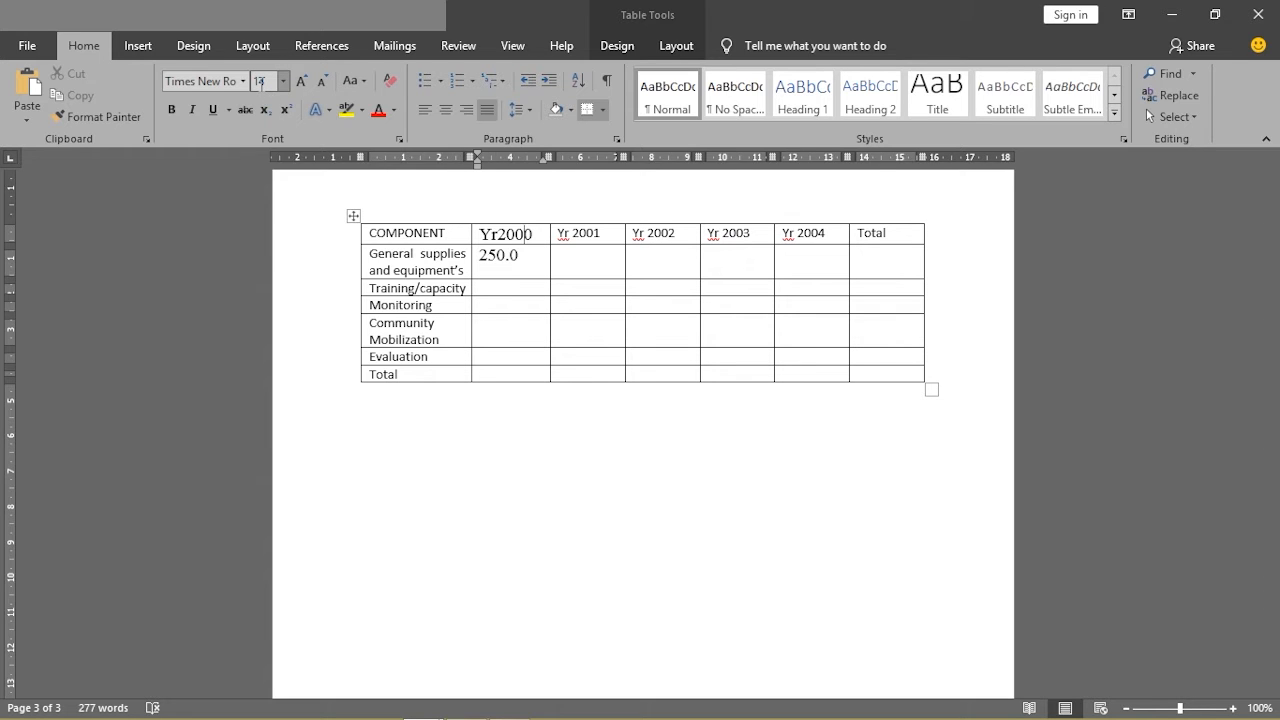
pyautogui.click(571, 233)
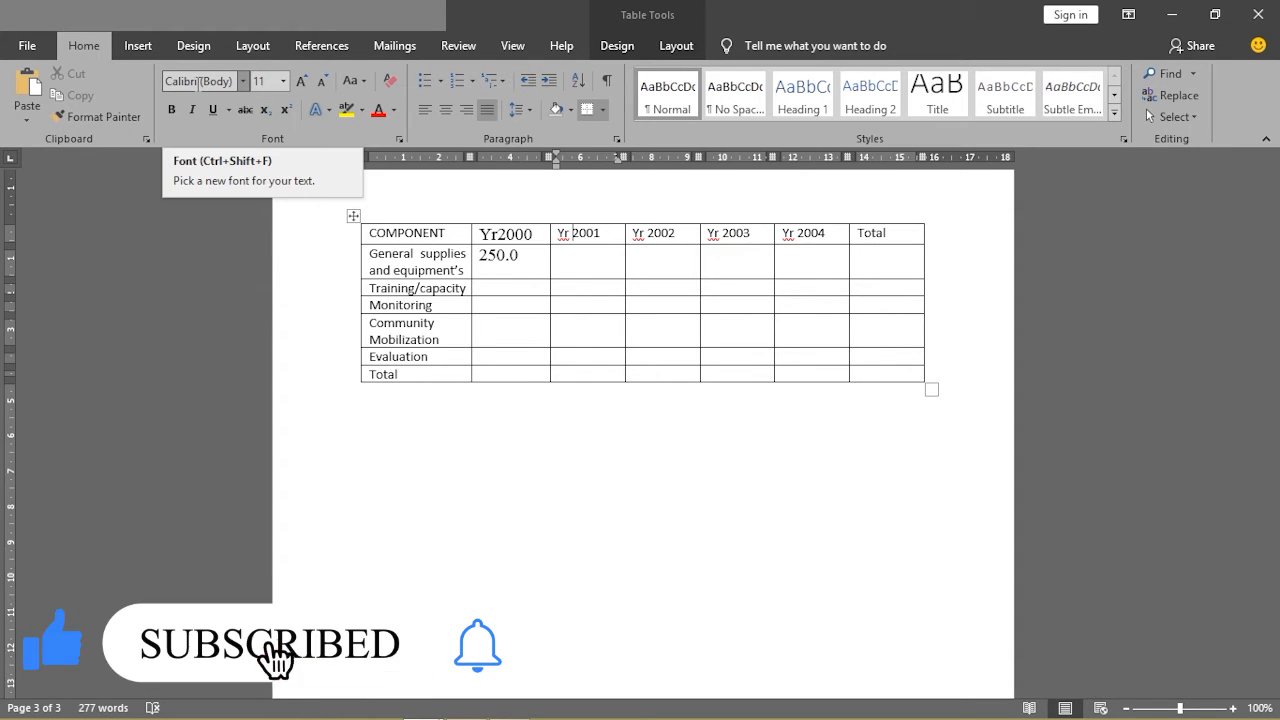
pyautogui.click(487, 234)
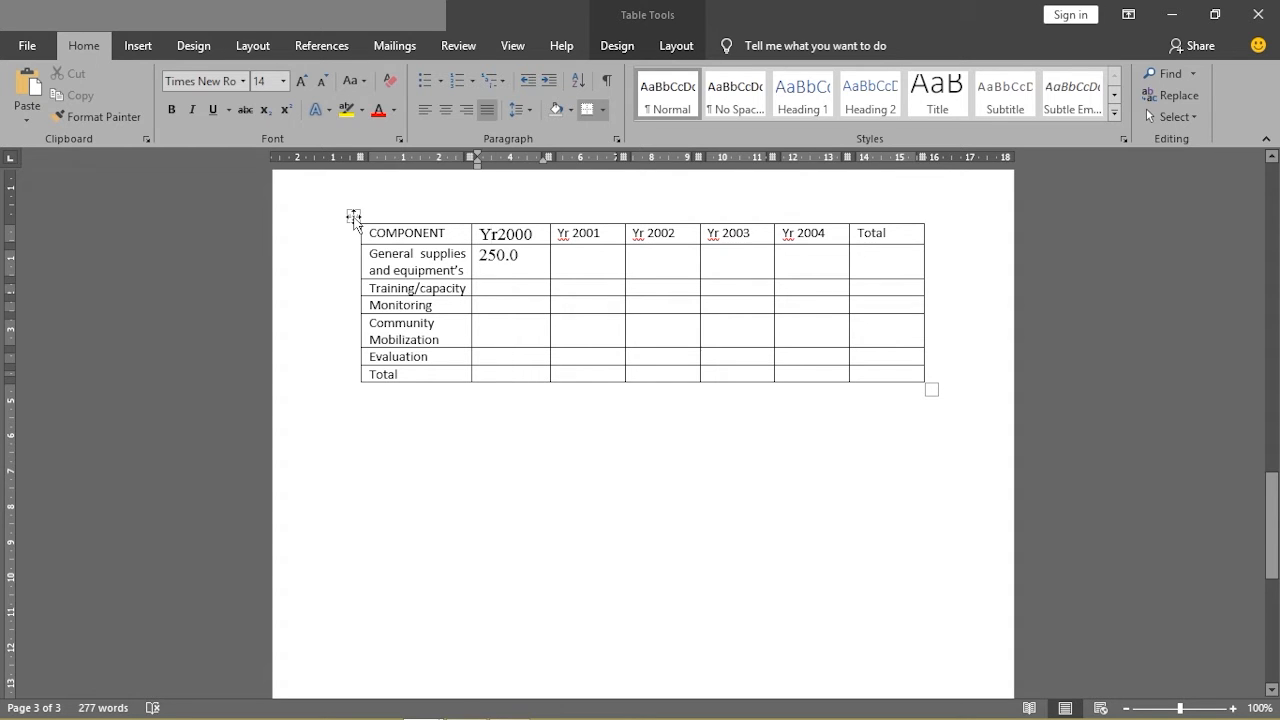
pyautogui.click(354, 218)
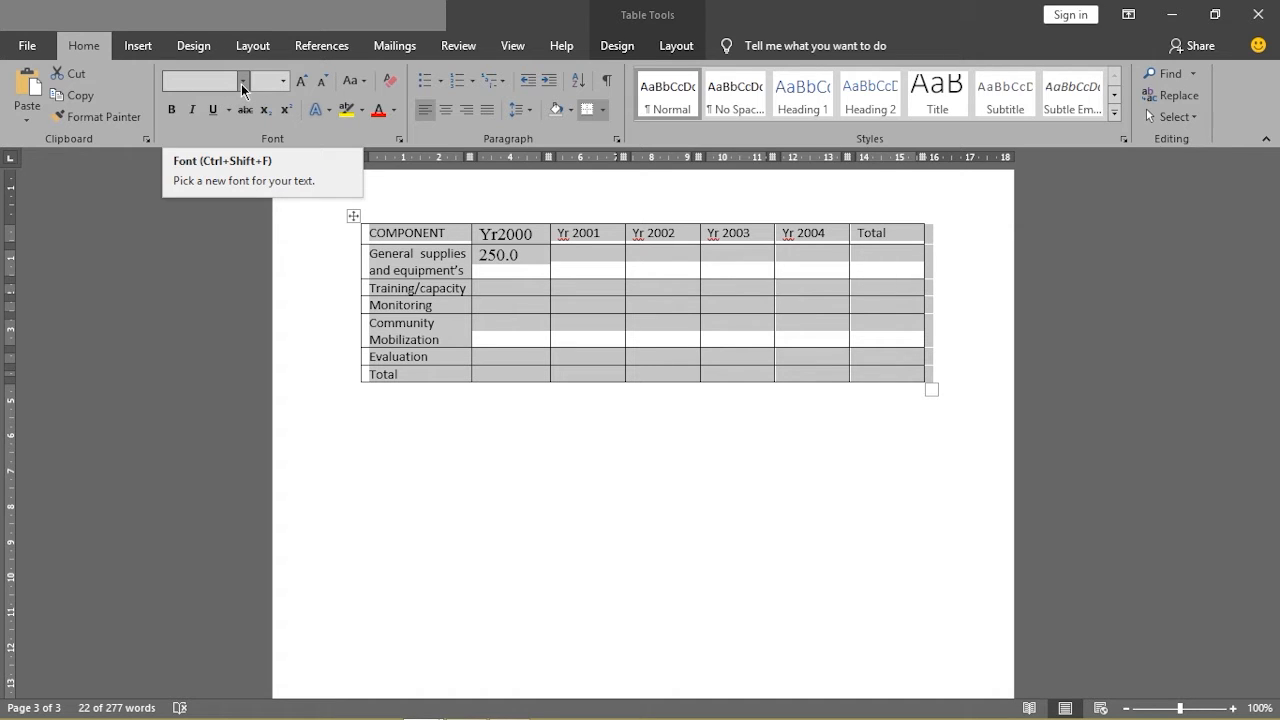
pyautogui.click(242, 82)
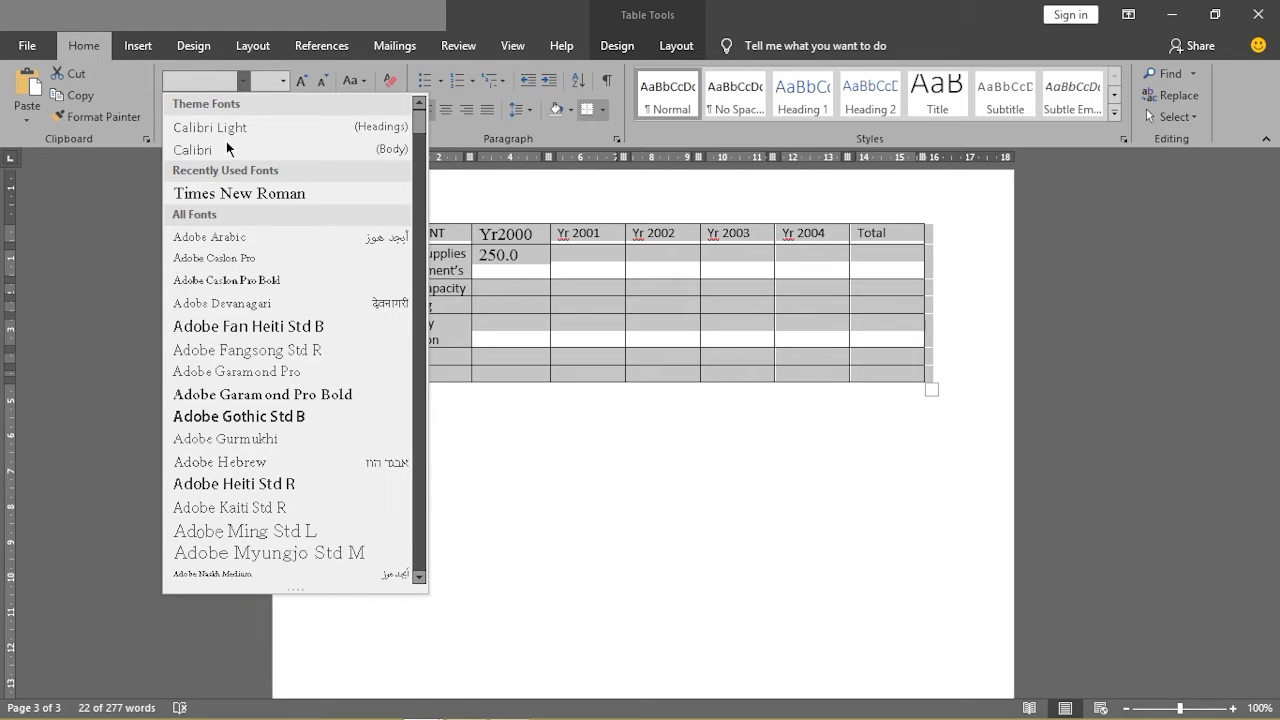
pyautogui.click(224, 193)
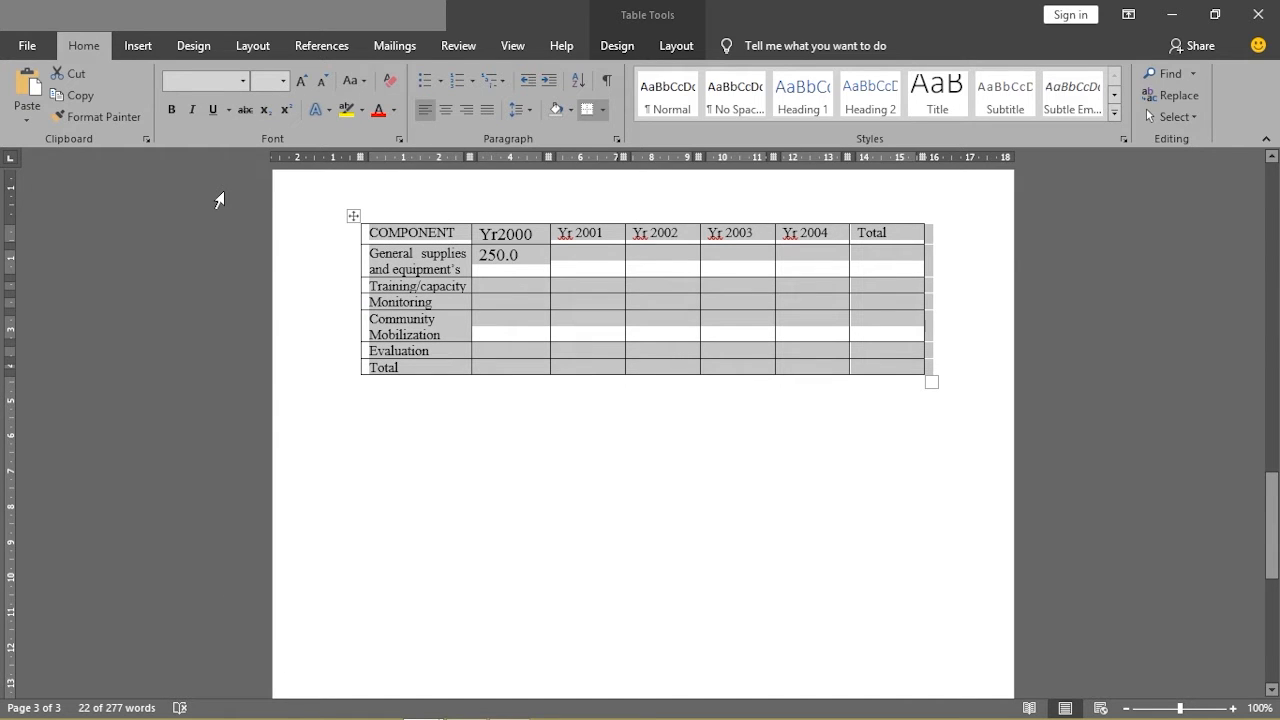
pyautogui.click(283, 84)
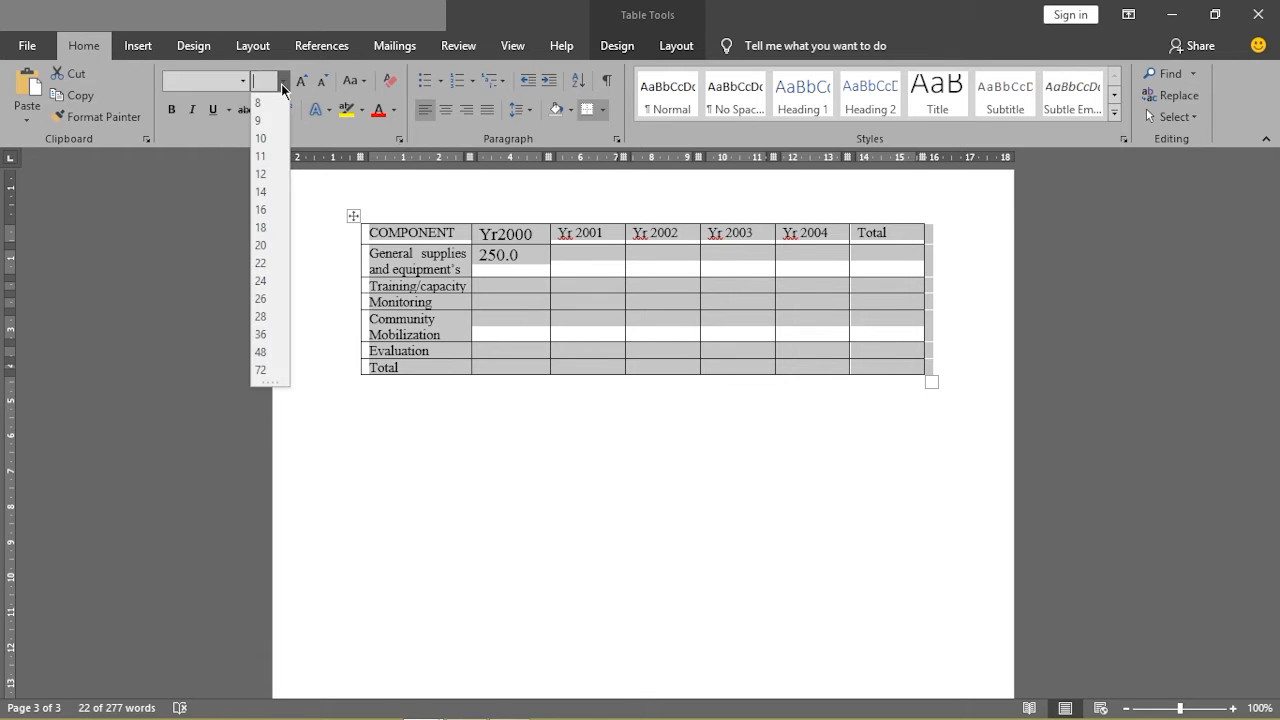
pyautogui.click(261, 197)
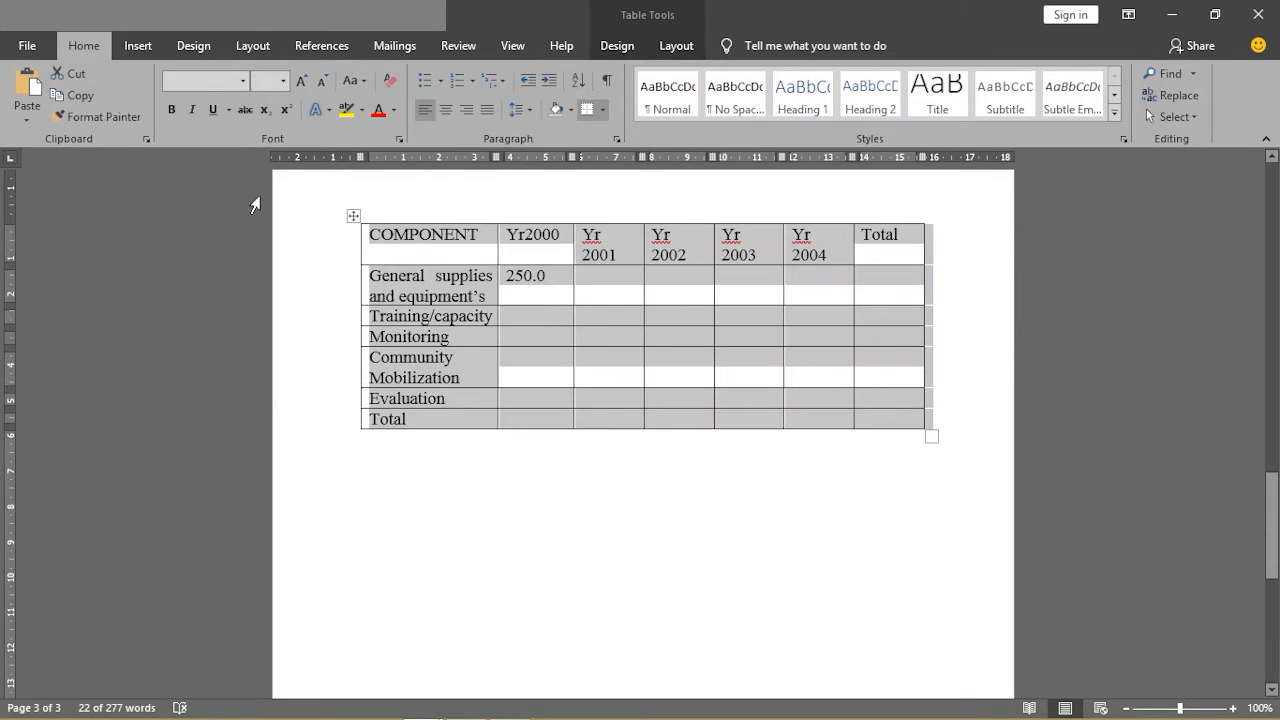
# Enter 390.0 under Yr 2001 and 220.0 under Yr 2002 in the General supplies and equipment's row
pyautogui.click(600, 286)
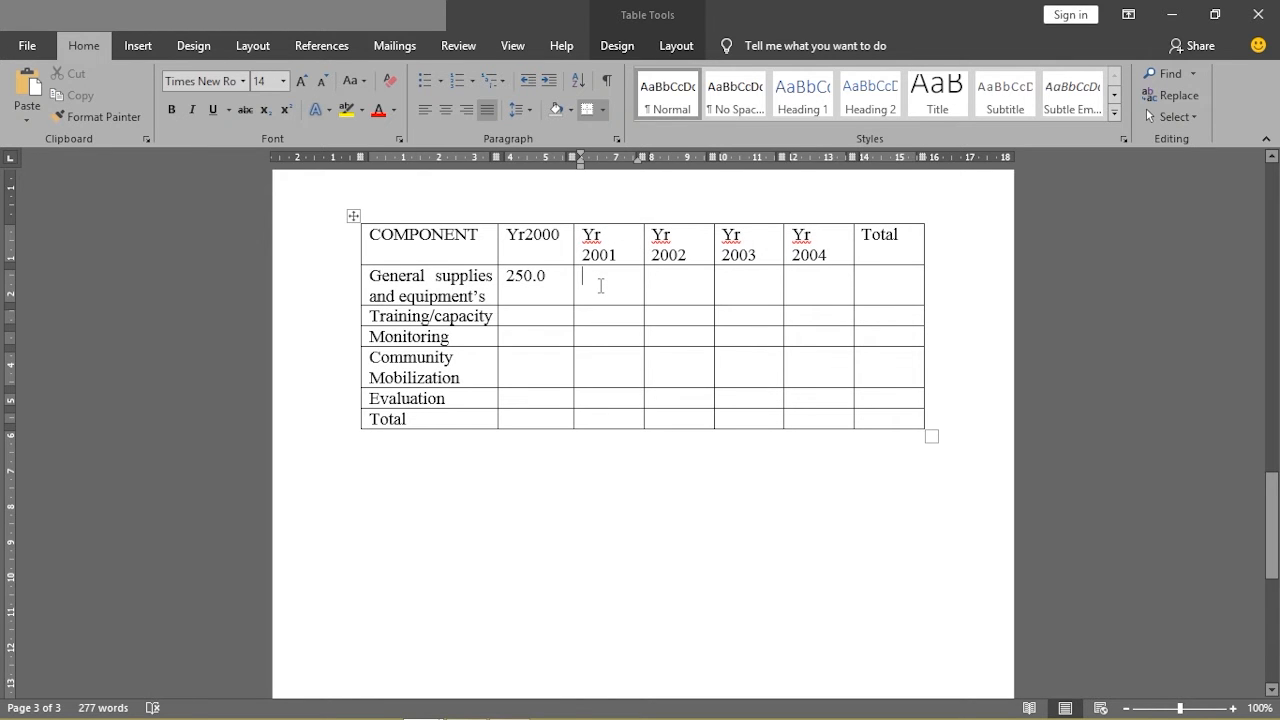
pyautogui.moveTo(420, 705)
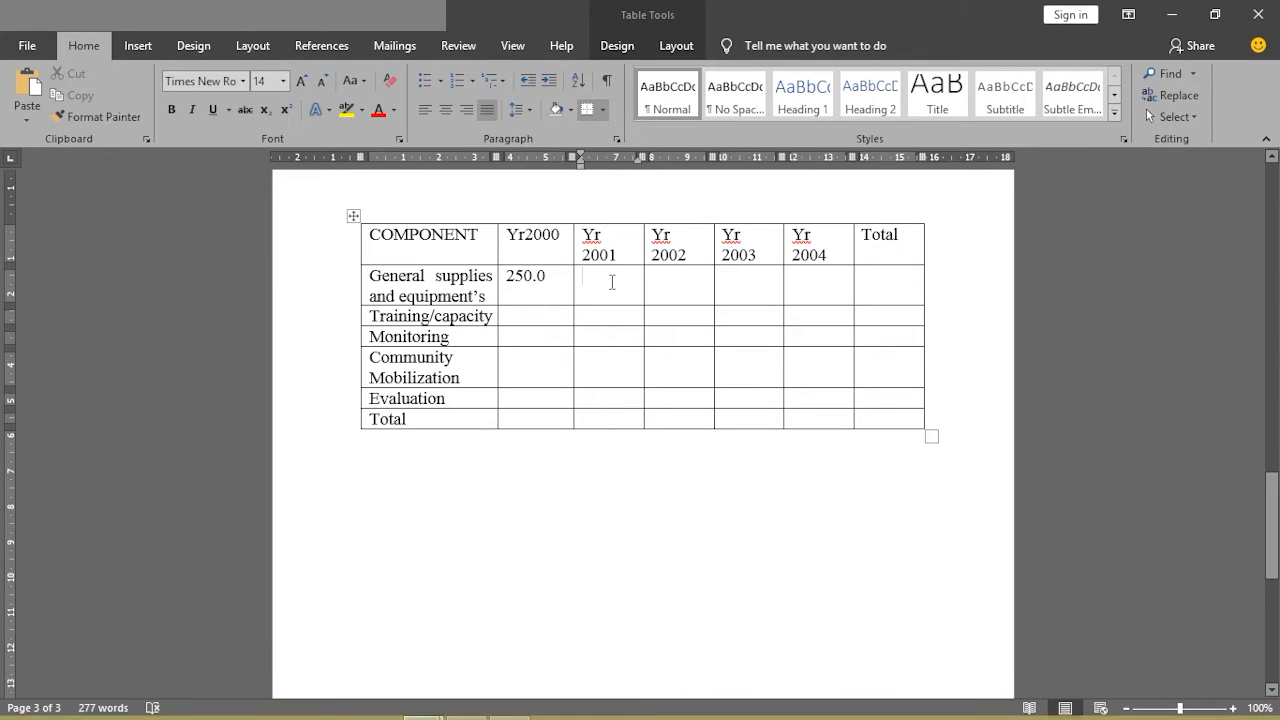
pyautogui.write('390')
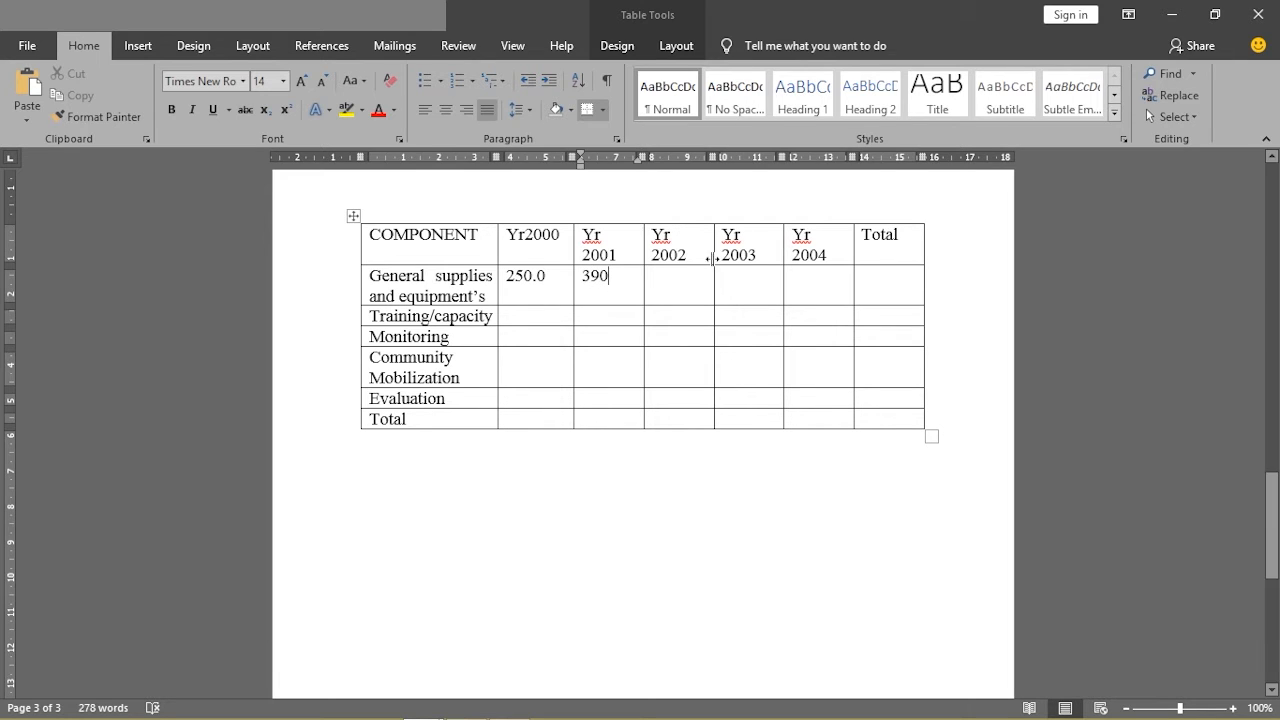
pyautogui.click(677, 277)
pyautogui.click(610, 276)
pyautogui.write('.0')
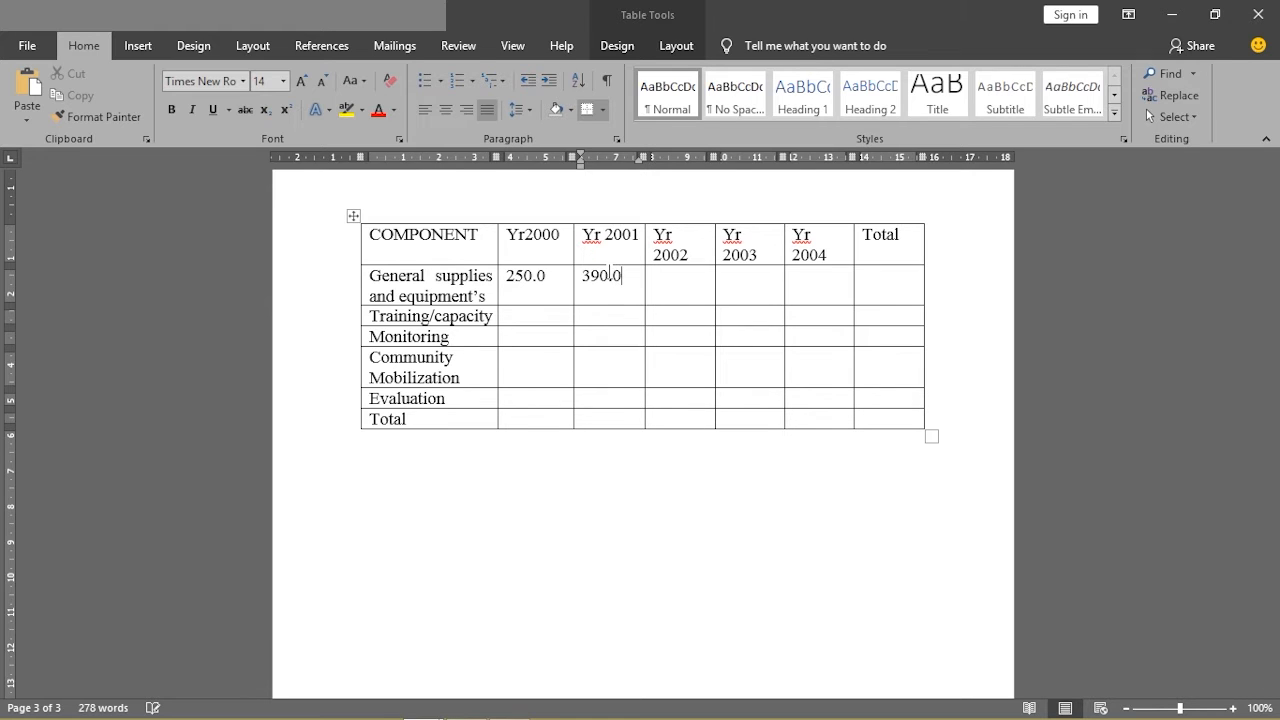
pyautogui.click(688, 277)
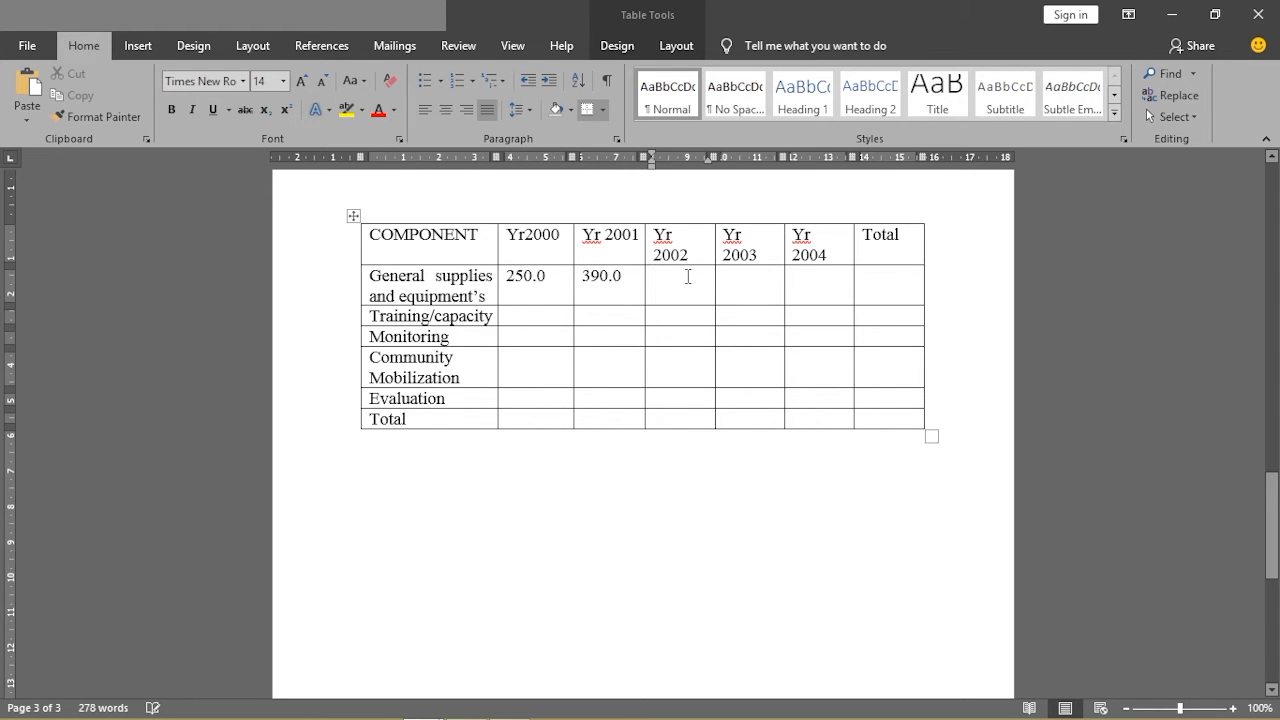
pyautogui.write('20')
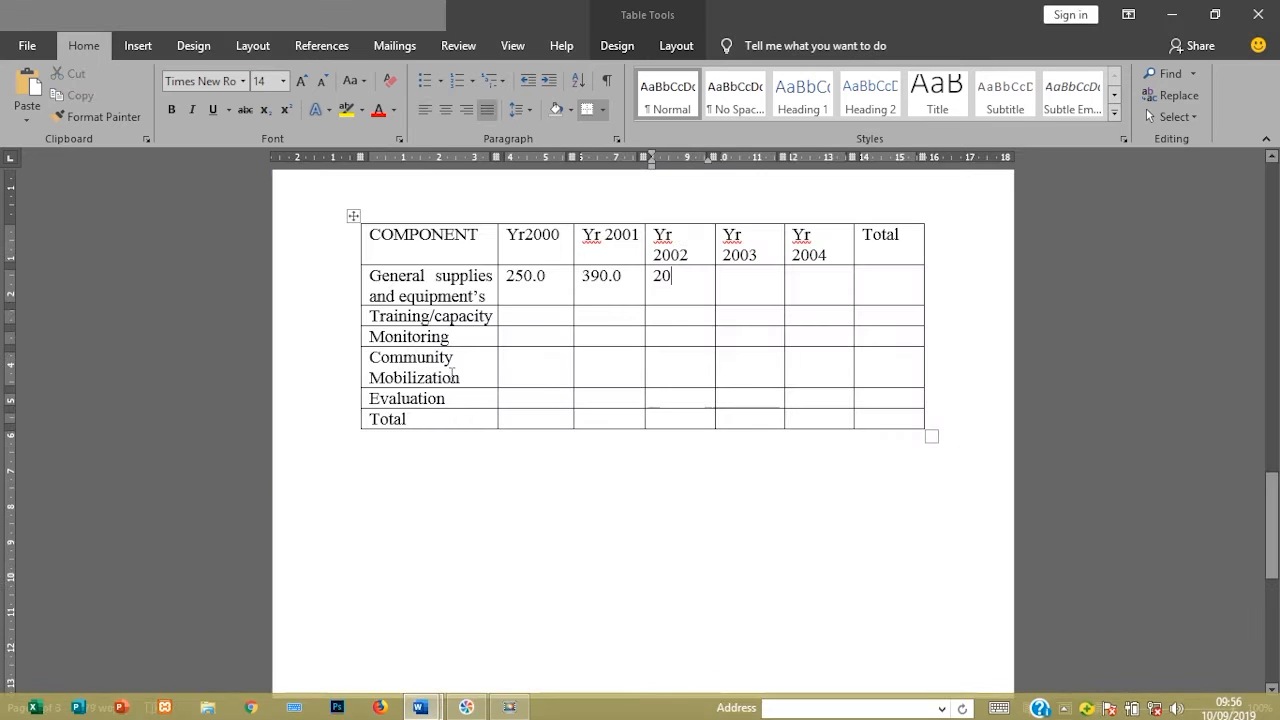
pyautogui.press('BackSpace')
pyautogui.write('2')
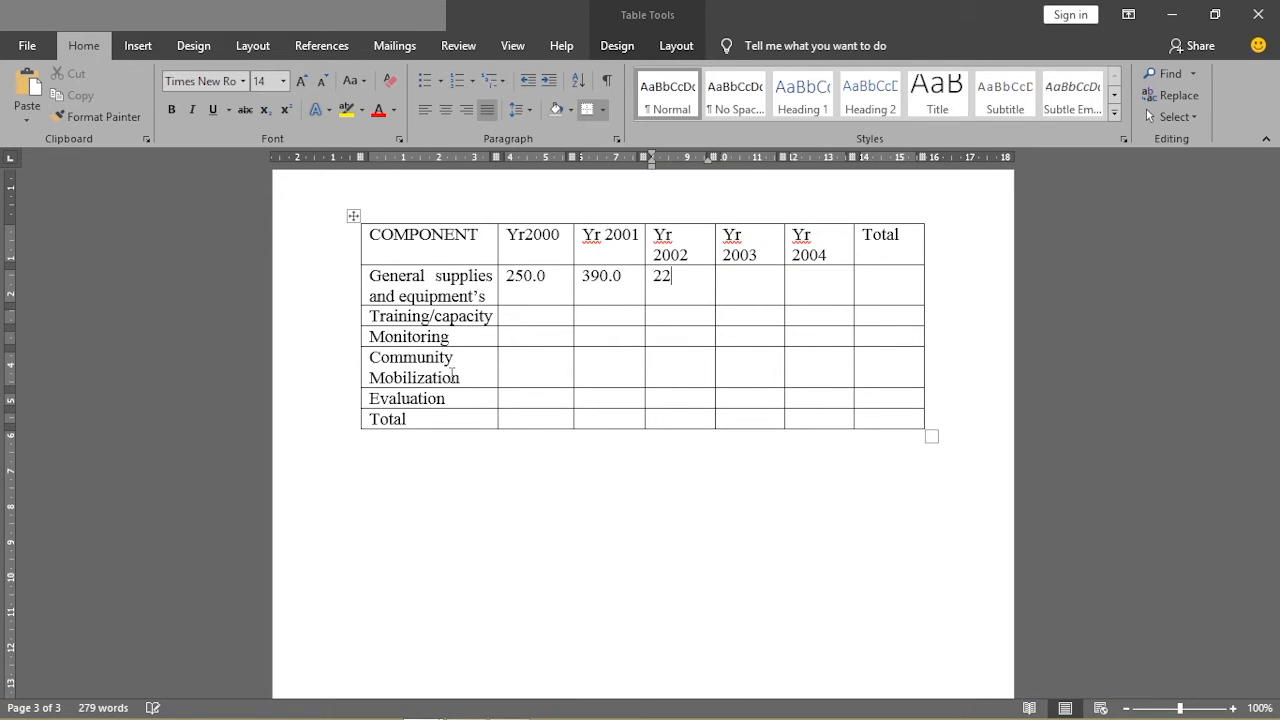
pyautogui.write('0.0')
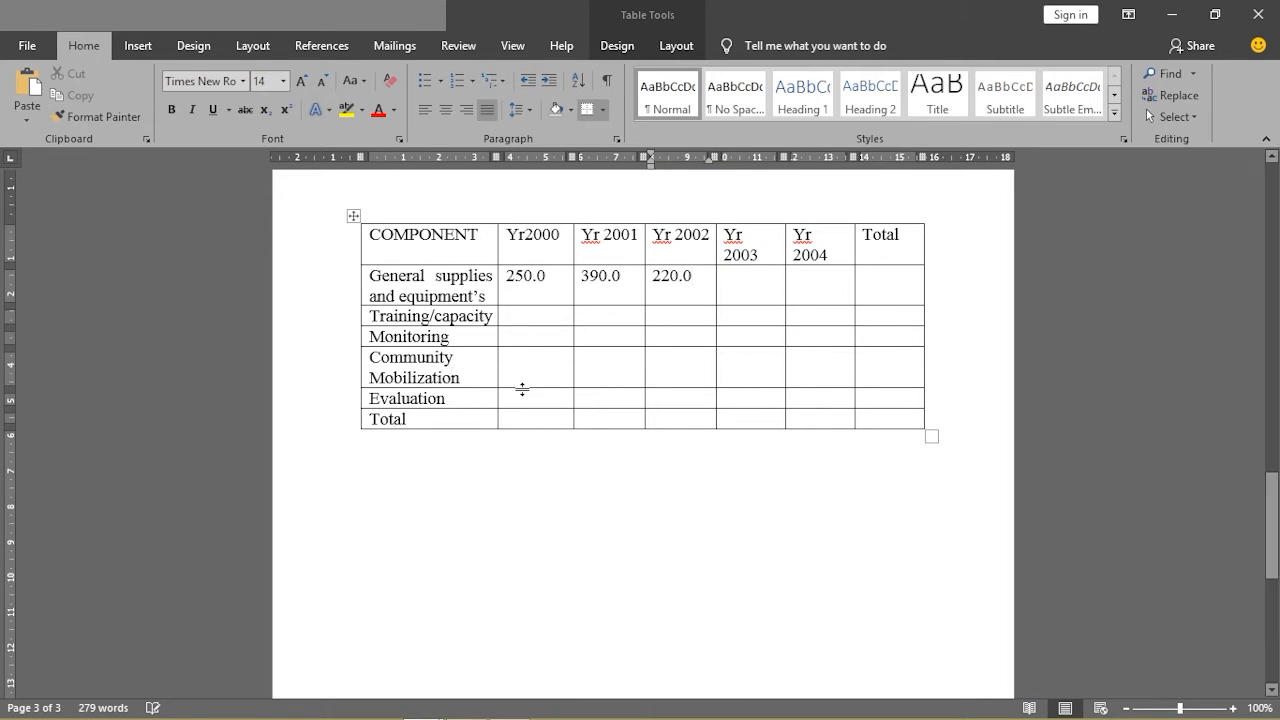
# Enter 420.0 under Yr 2003 and 170.0 under Yr 2004 in the General supplies and equipment's row
pyautogui.click(757, 280)
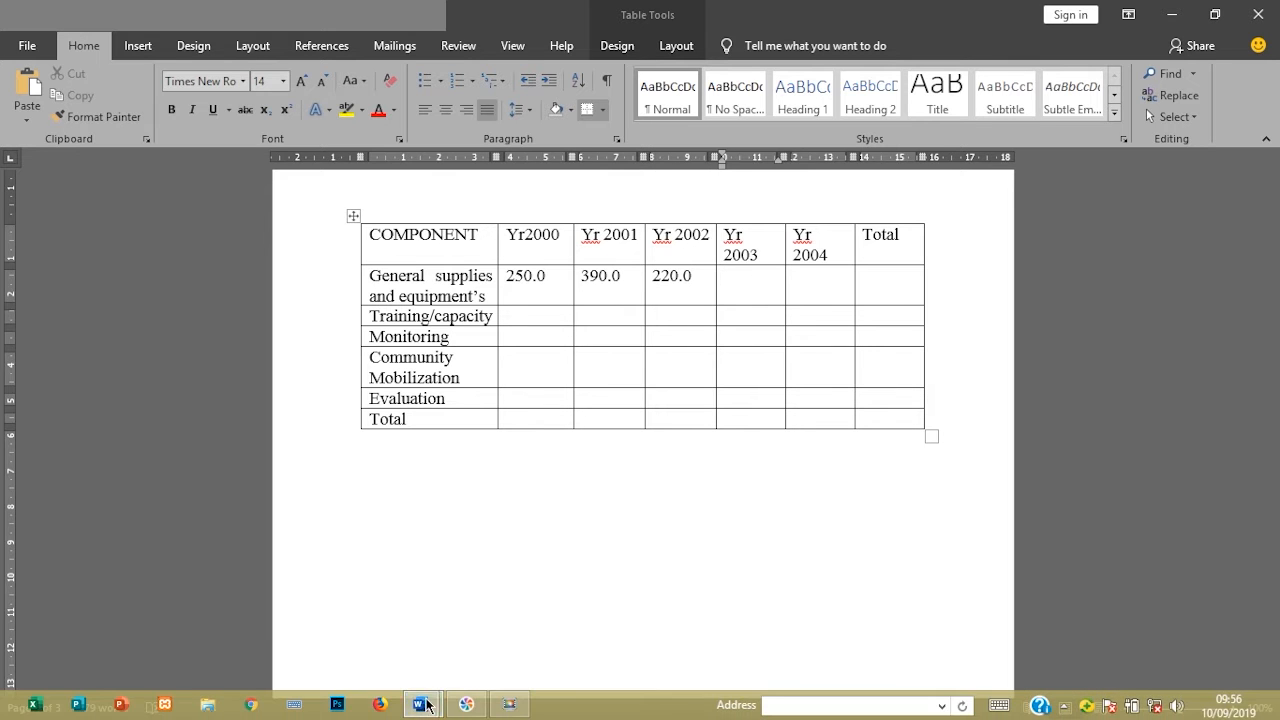
pyautogui.moveTo(327, 611)
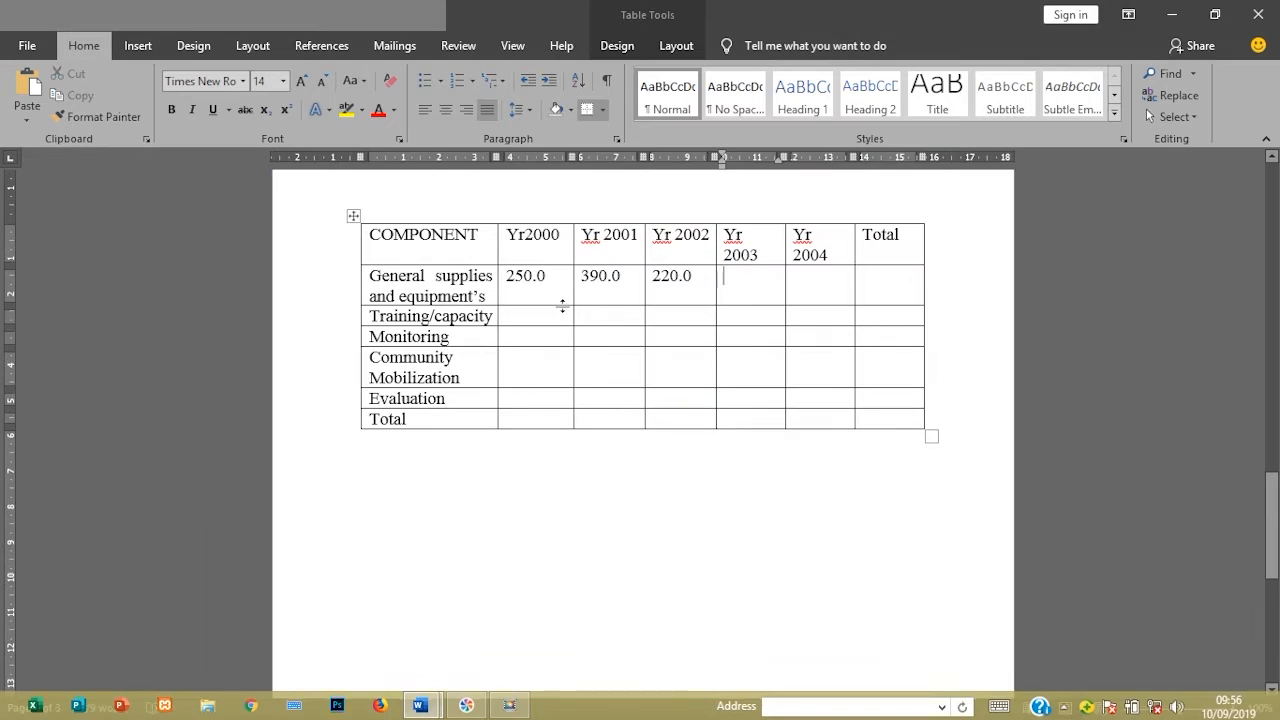
pyautogui.write('4')
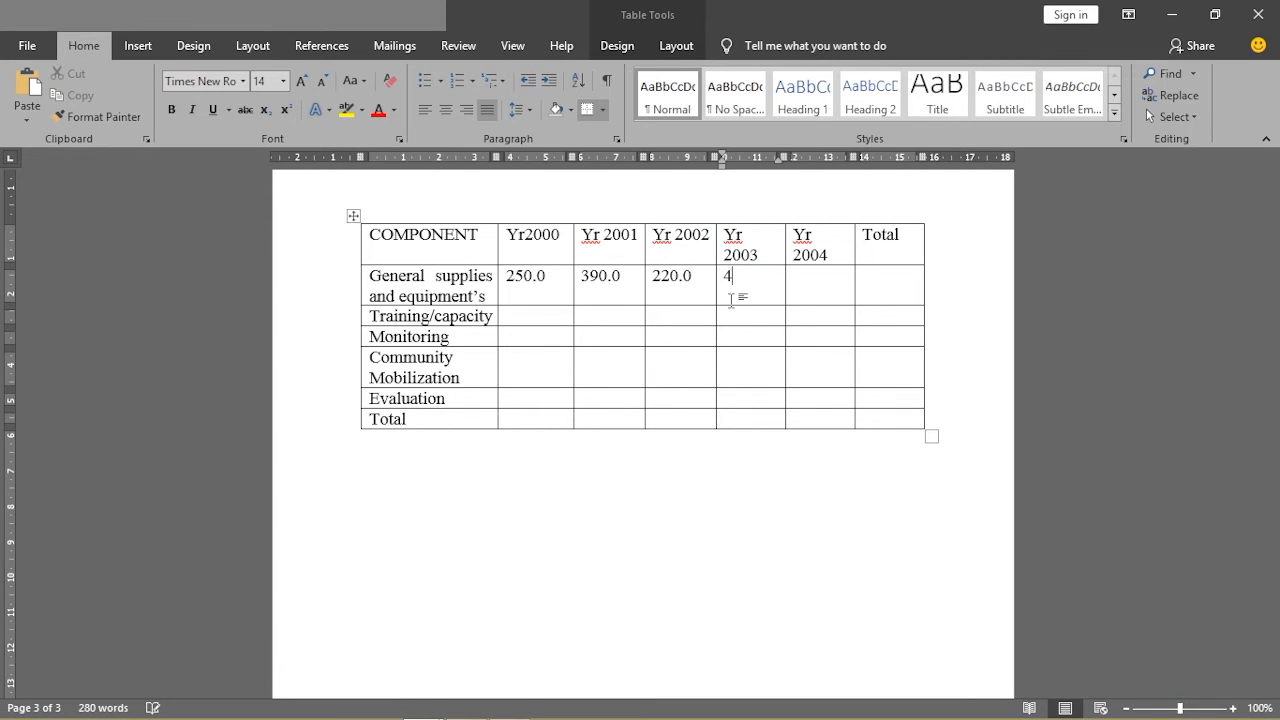
pyautogui.write('20.0')
pyautogui.click(822, 293)
pyautogui.write('17')
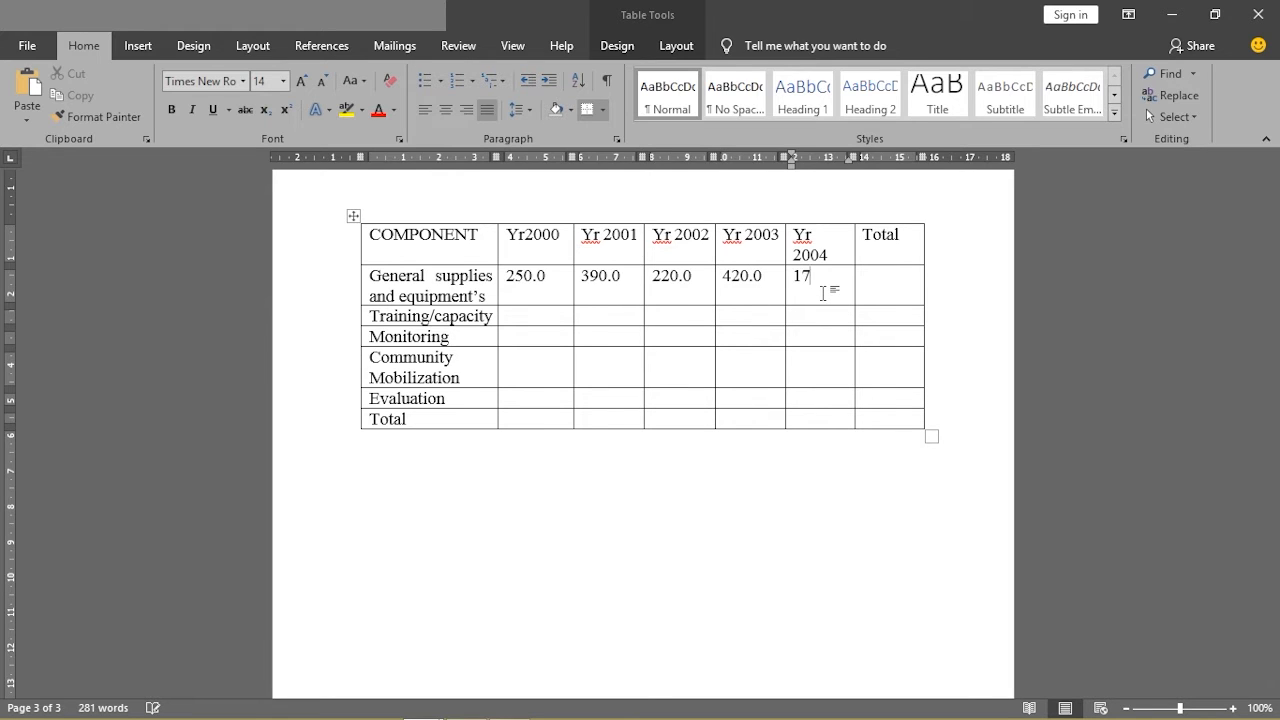
pyautogui.write('0.0')
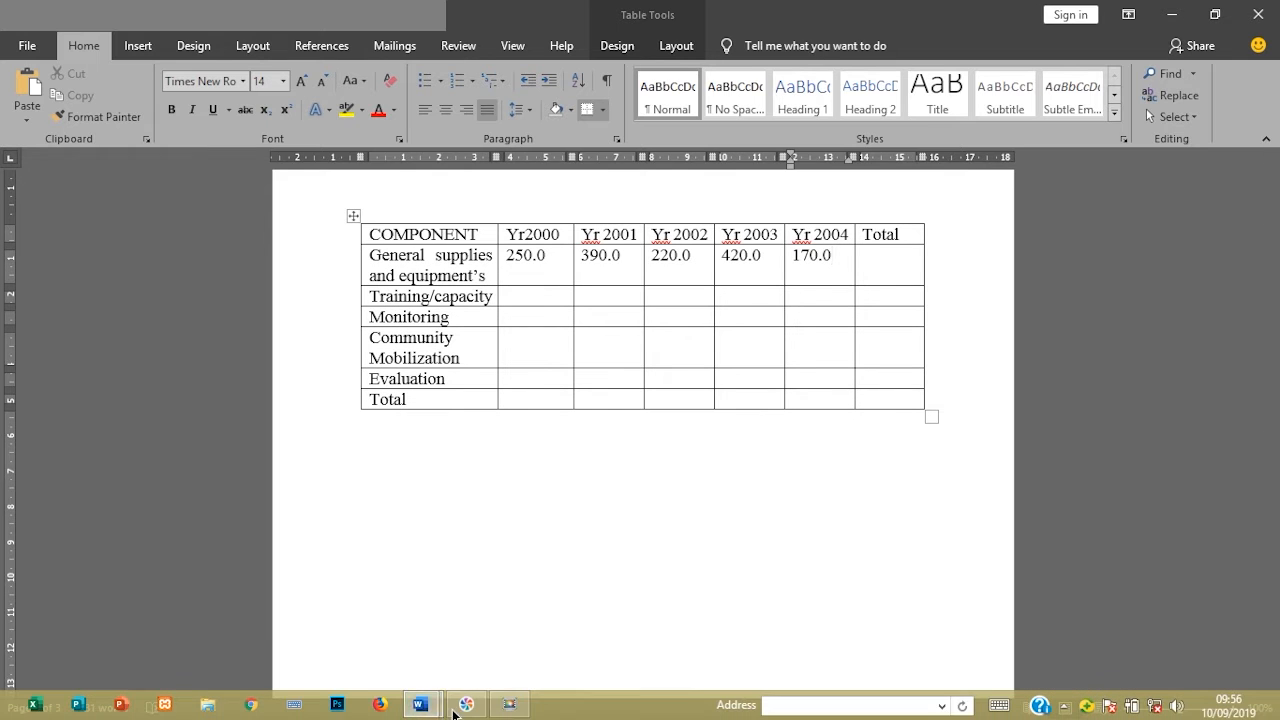
pyautogui.moveTo(364, 624)
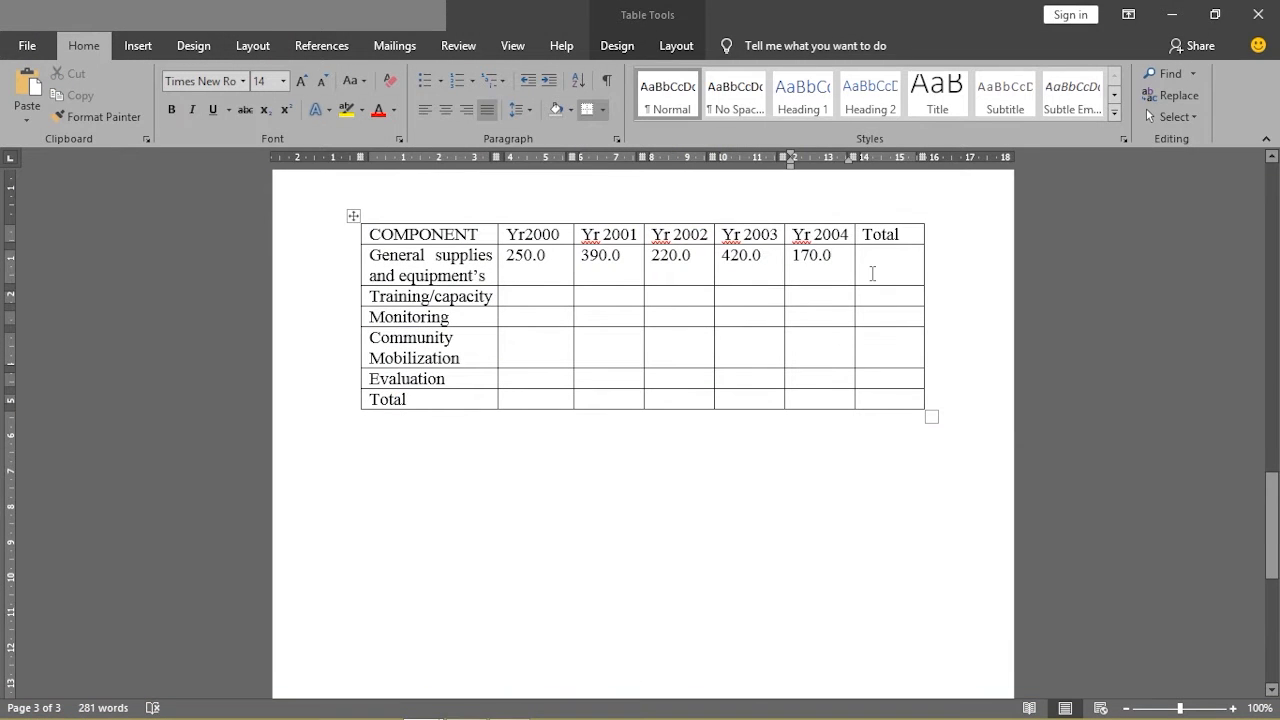
# Enter 1450.0 under Total in the General supplies and equipment's row, and compare the entries with the reference table in the MICROSOFT OFFICE WORD document
pyautogui.click(870, 272)
pyautogui.write('1450')
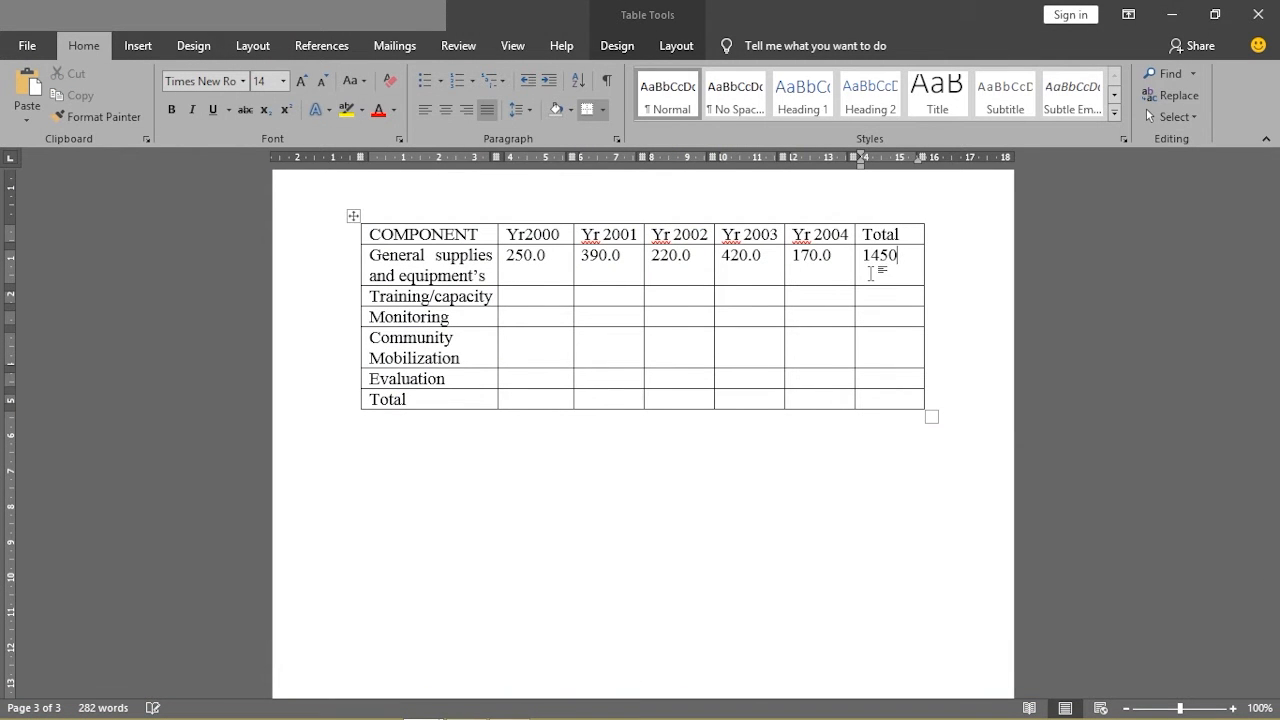
pyautogui.write('.0')
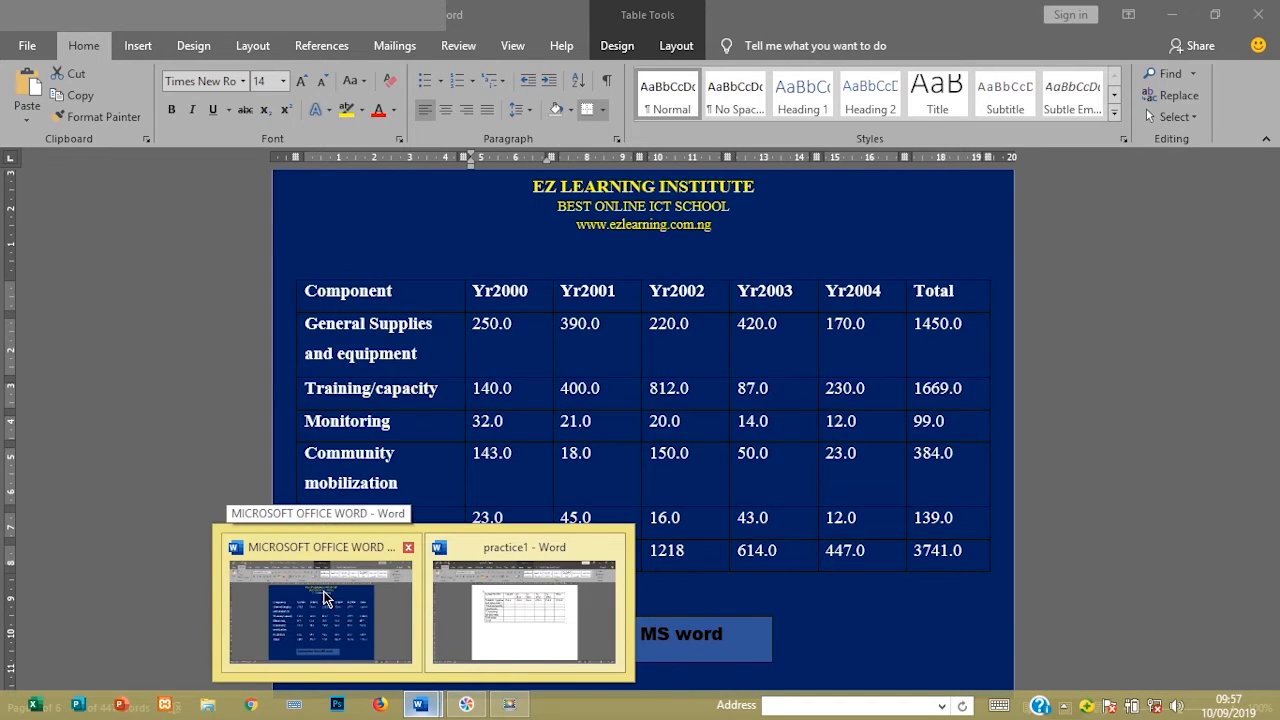
pyautogui.click(325, 597)
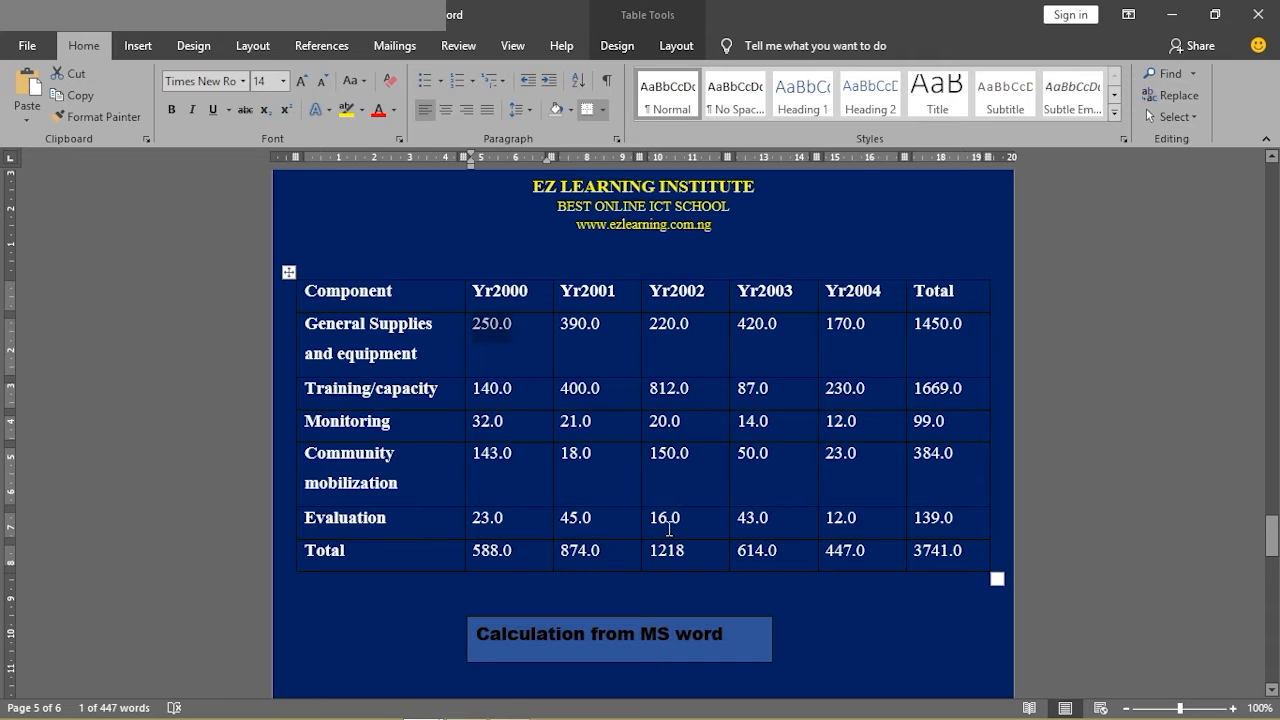
pyautogui.moveTo(420, 704)
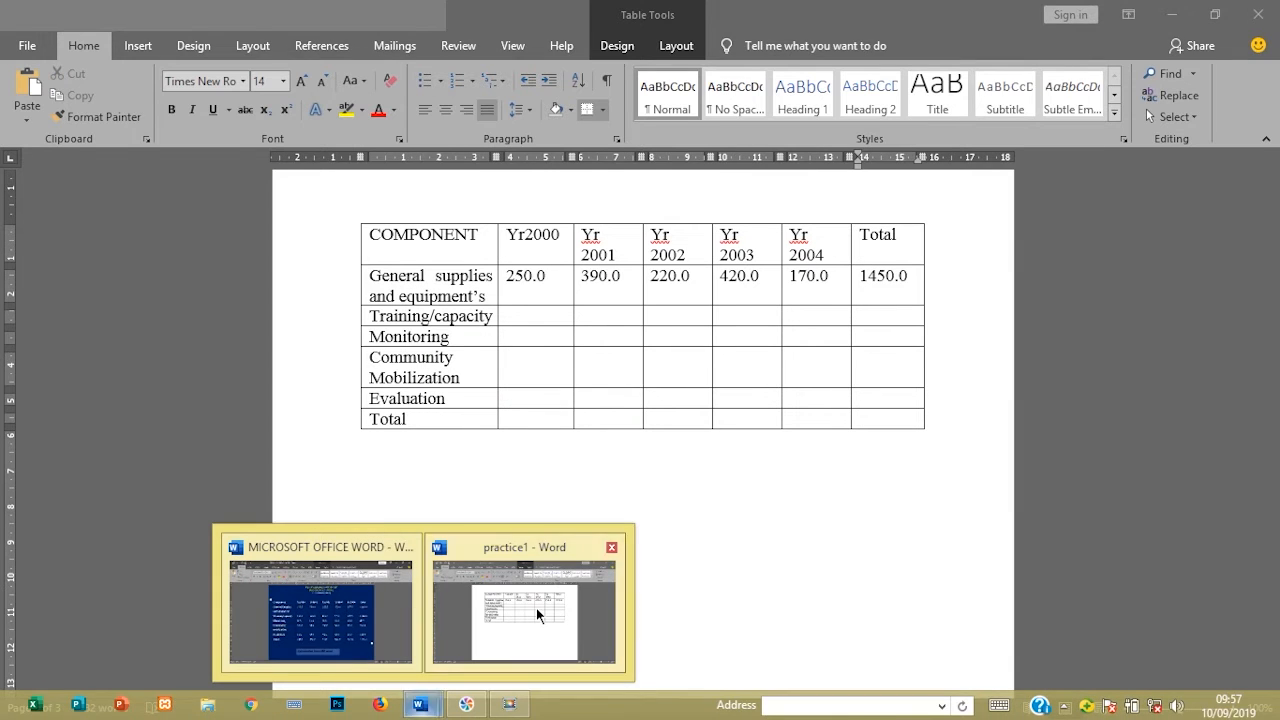
pyautogui.click(536, 608)
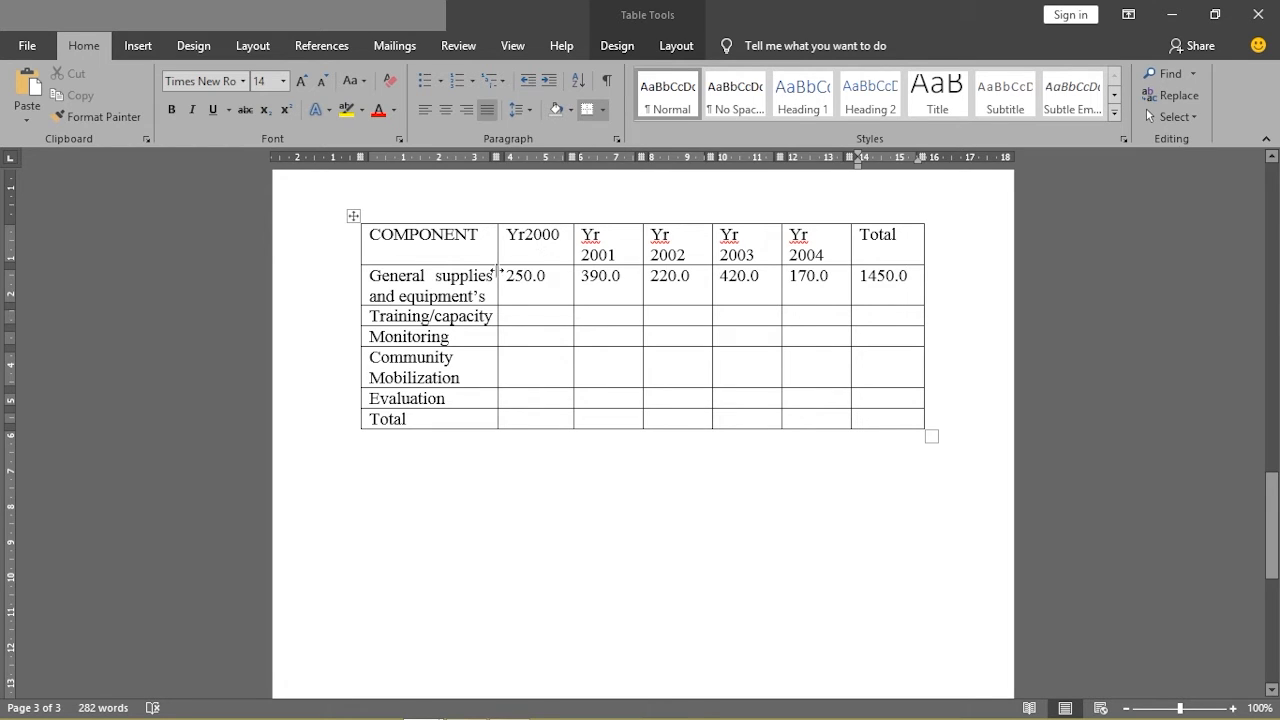
# Change the font colour of the whole table to the standard dark blue
pyautogui.click(353, 217)
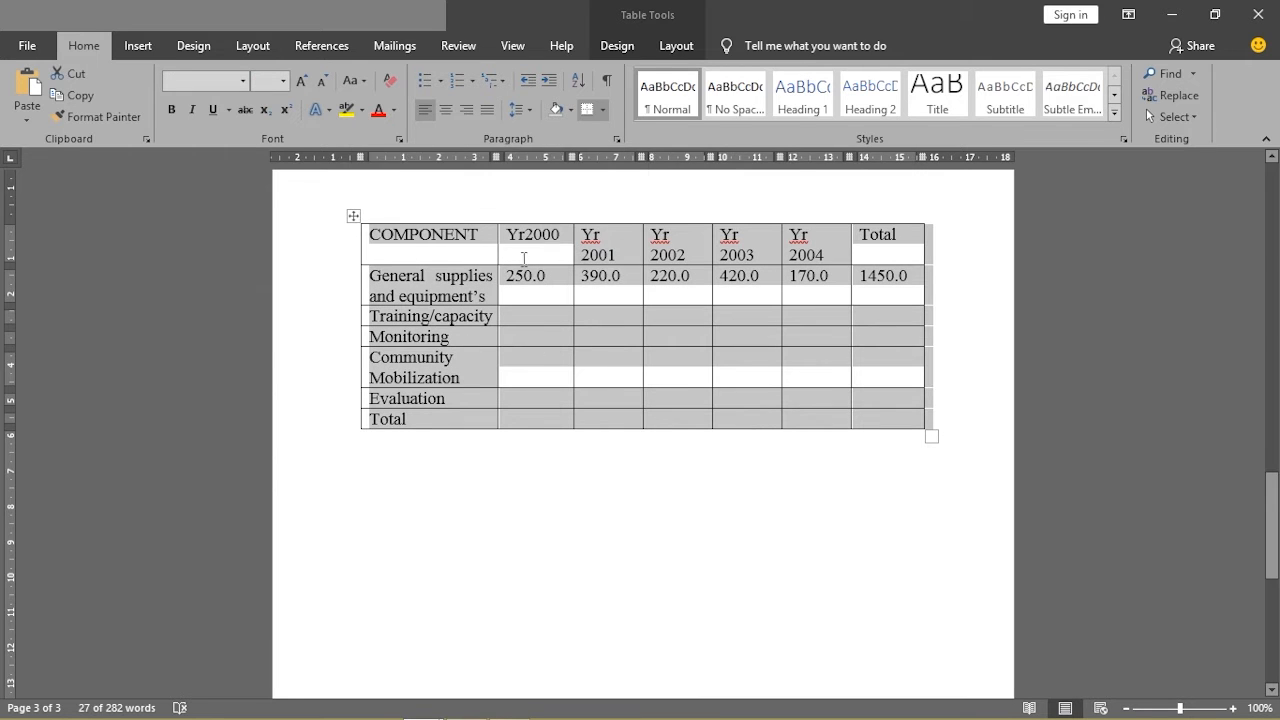
pyautogui.click(376, 113)
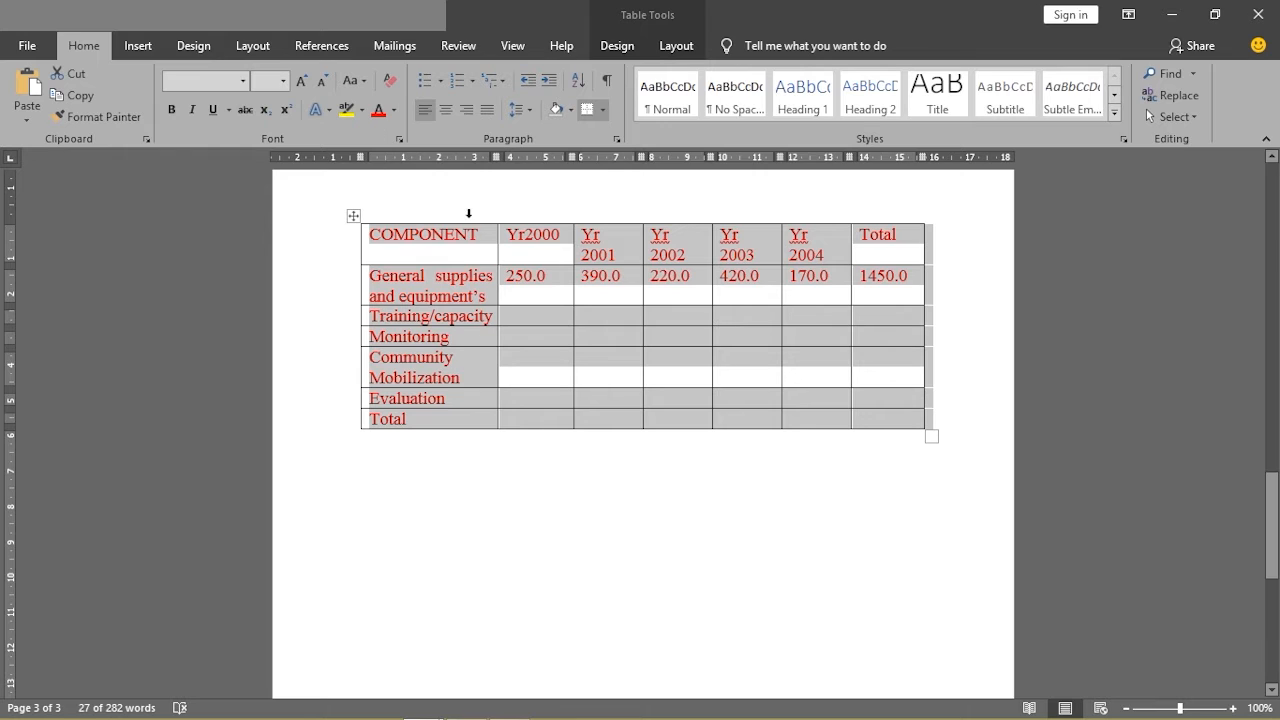
pyautogui.click(395, 113)
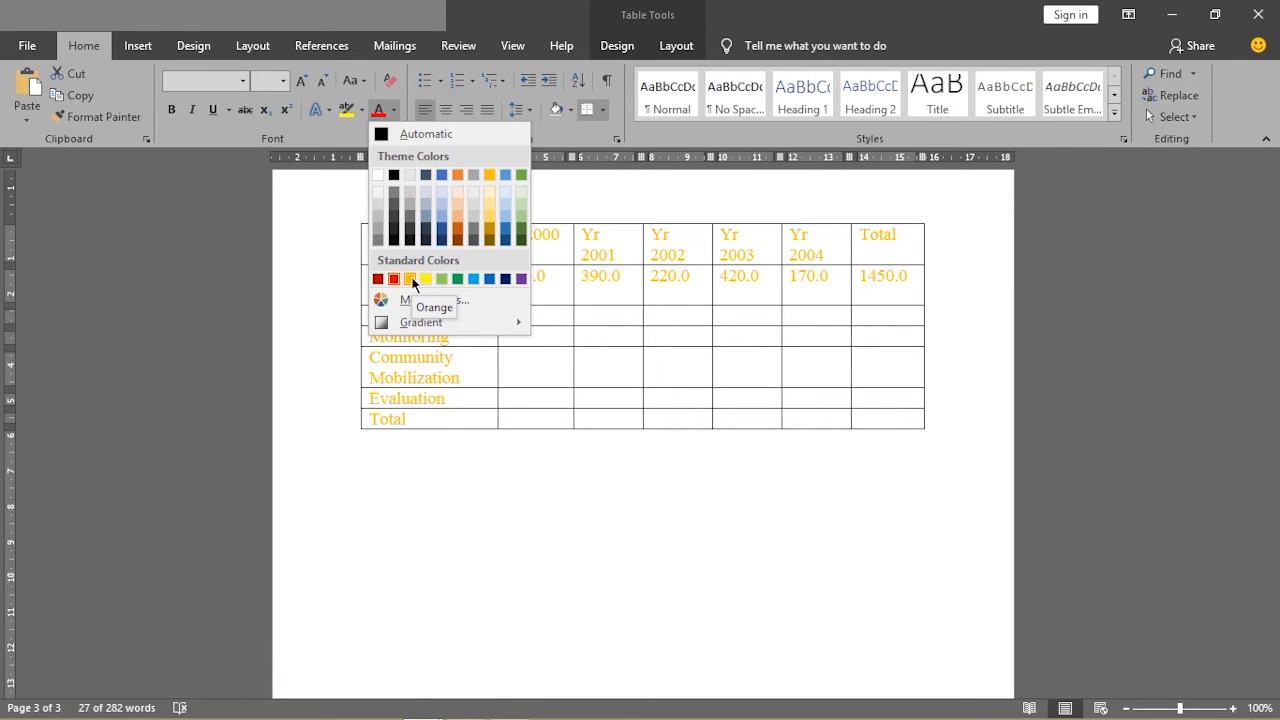
pyautogui.click(506, 279)
pyautogui.click(545, 288)
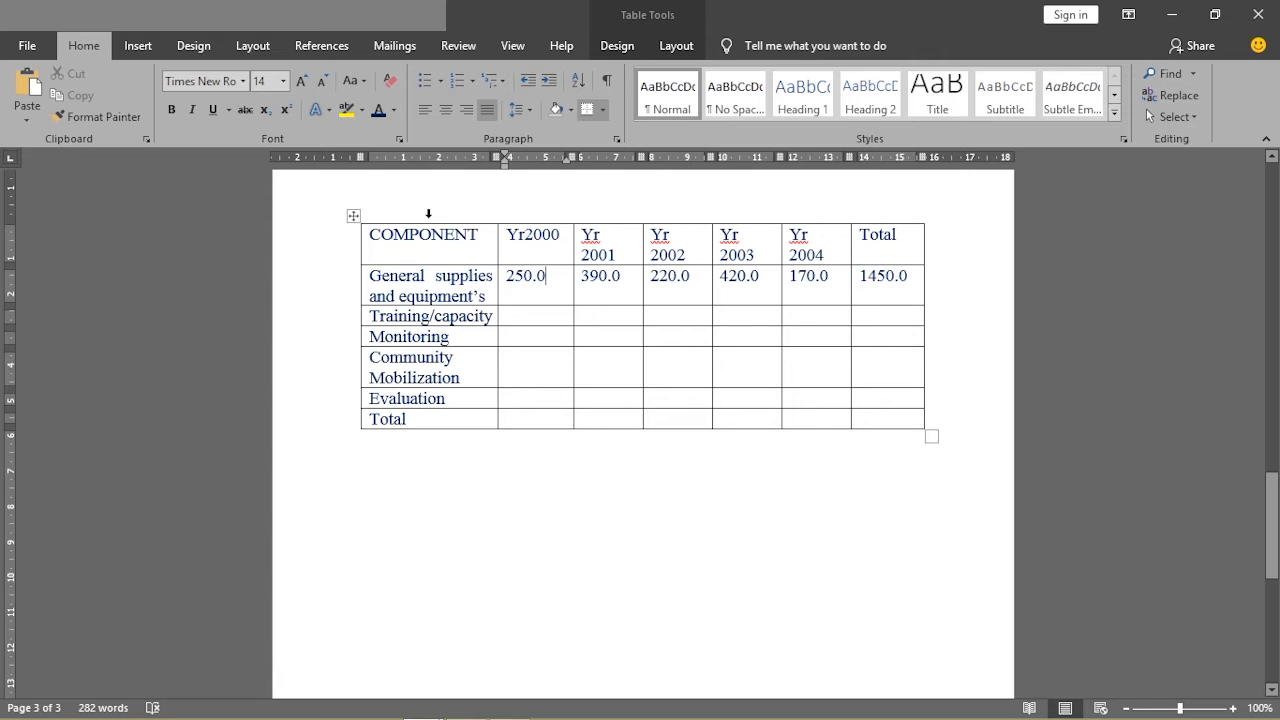
# Make all the text in the COMPONENT column bold
pyautogui.click(428, 213)
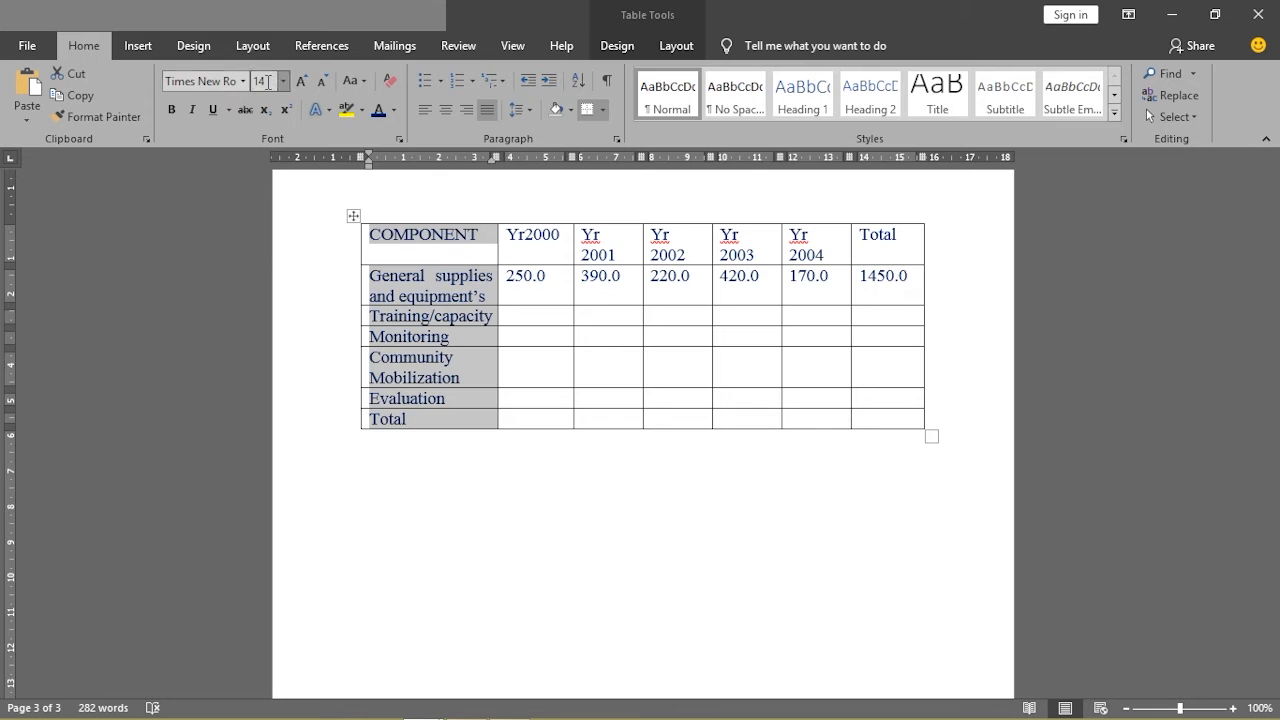
pyautogui.click(172, 110)
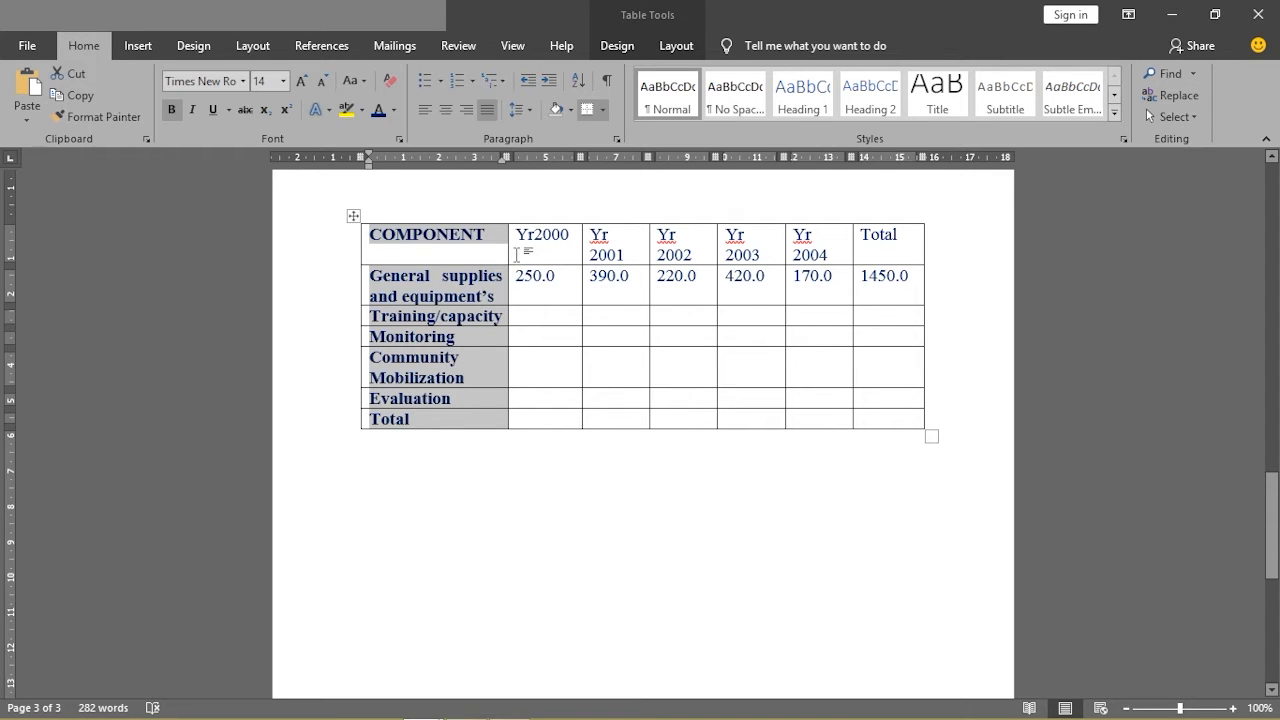
pyautogui.click(471, 246)
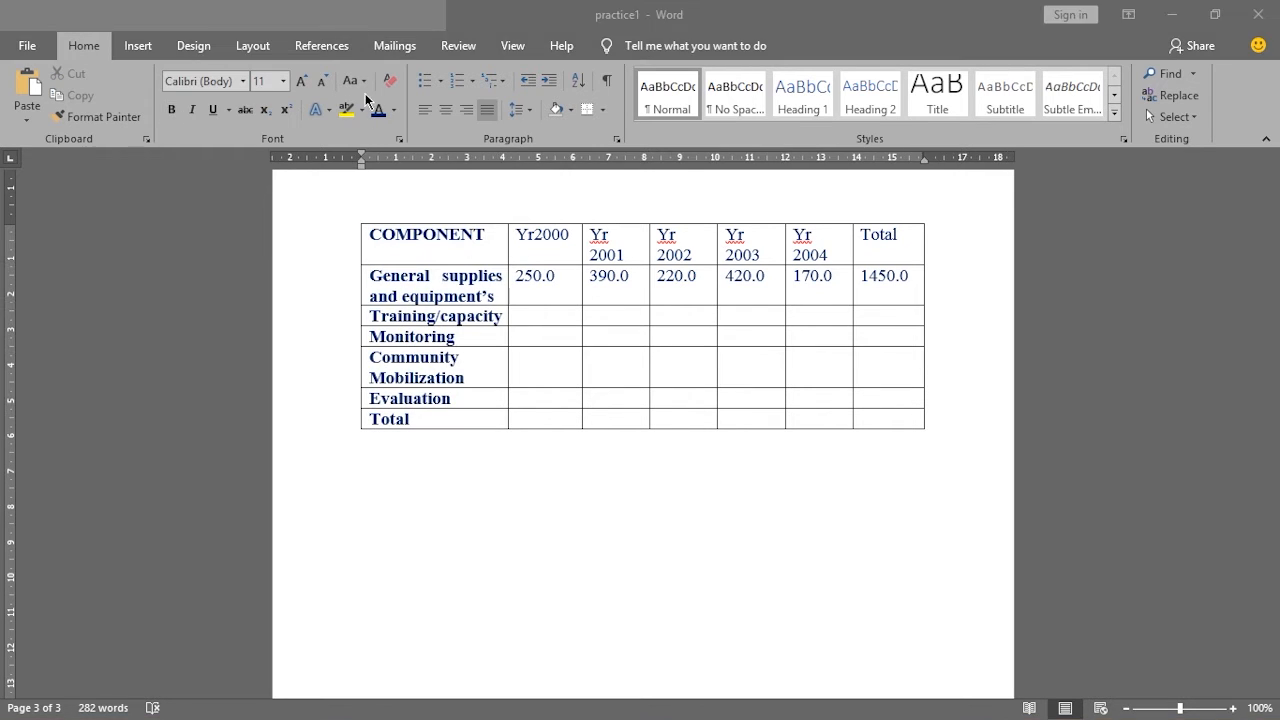
# Change the font colour of the COMPONENT column to the standard dark red
pyautogui.click(379, 203)
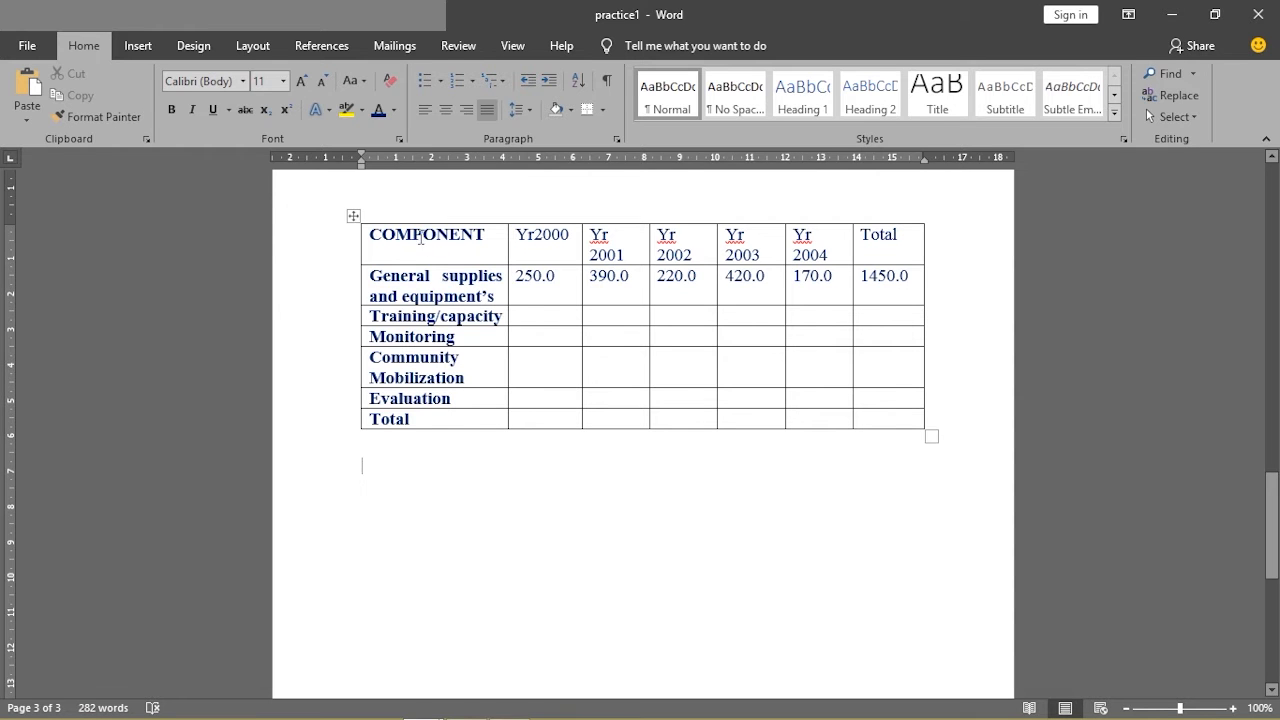
pyautogui.click(416, 220)
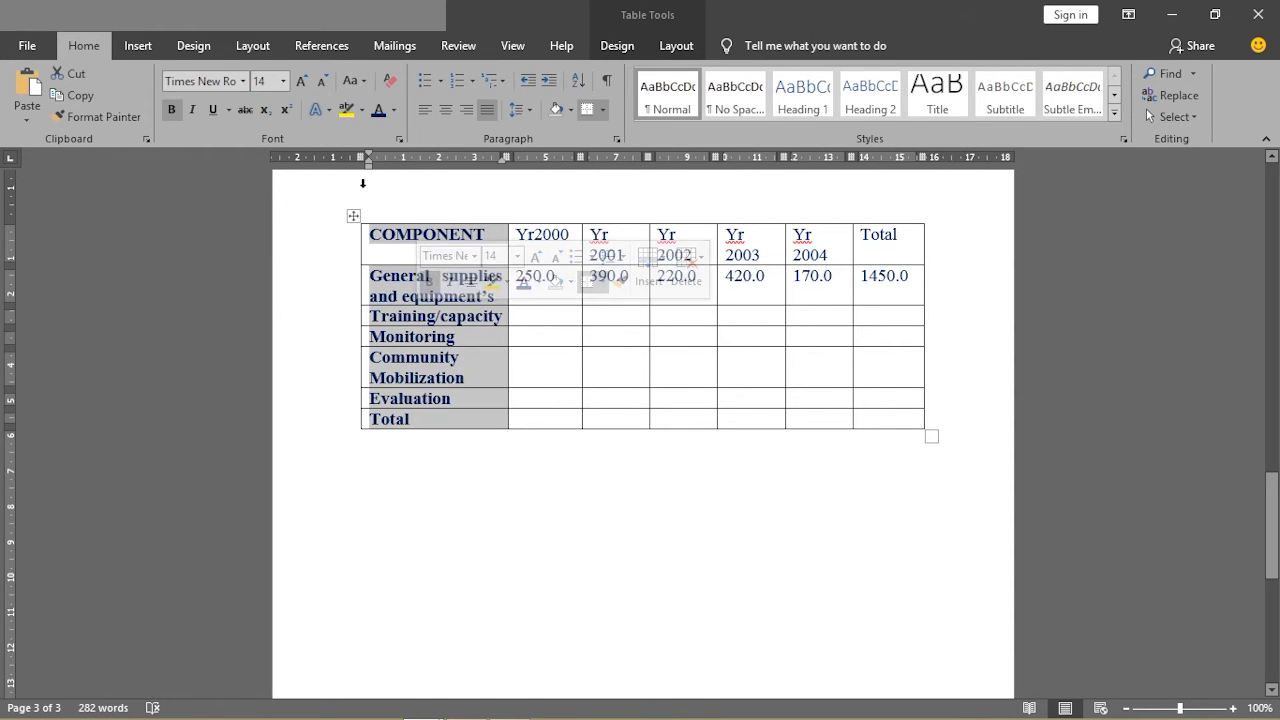
pyautogui.click(395, 112)
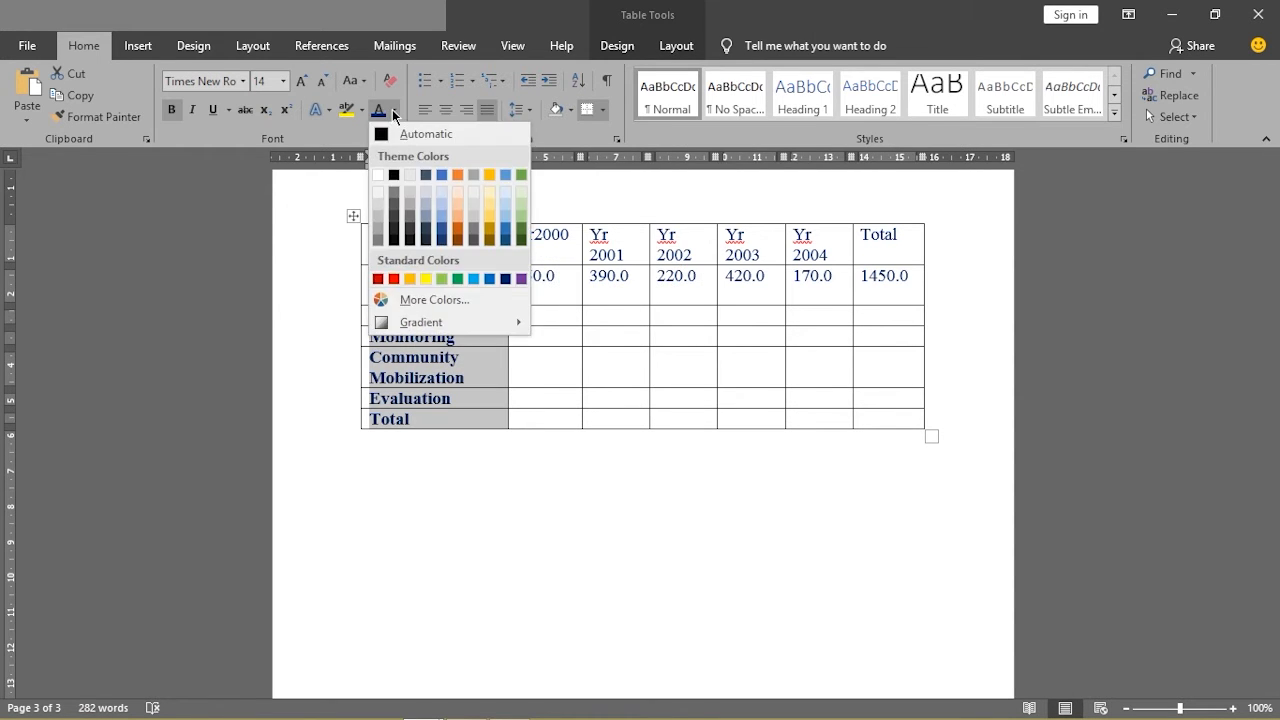
pyautogui.click(382, 279)
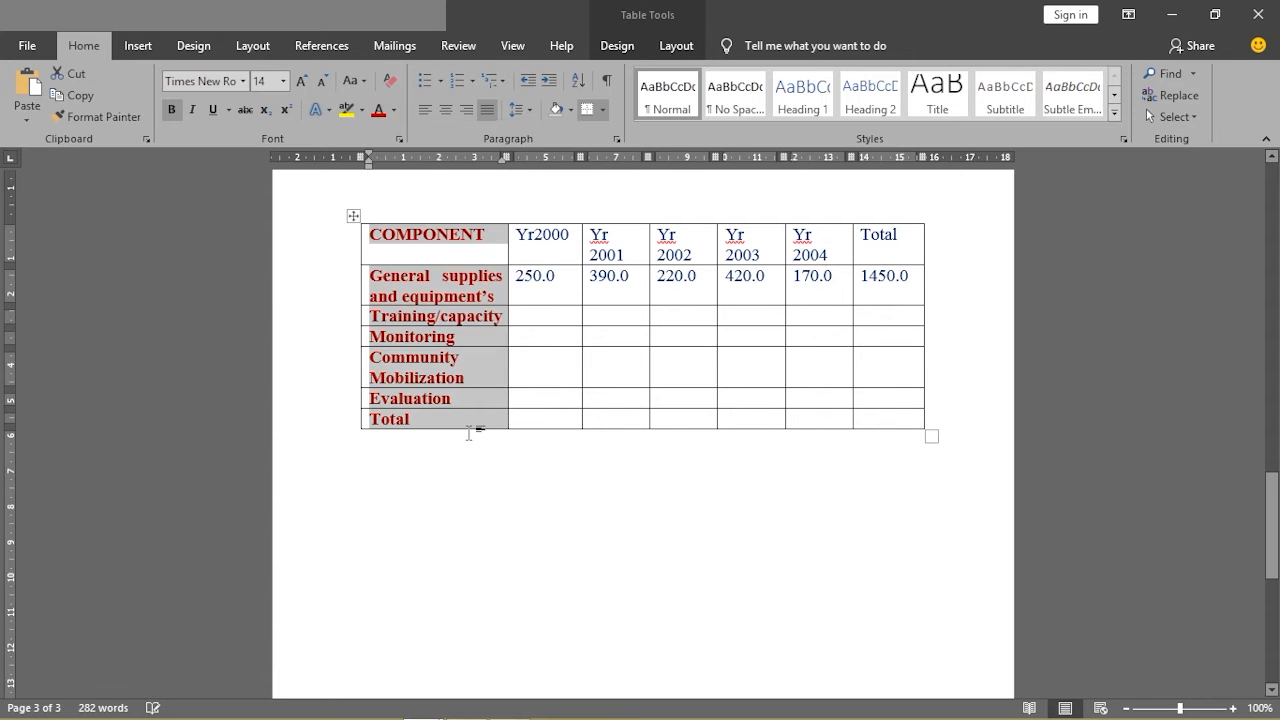
pyautogui.click(551, 446)
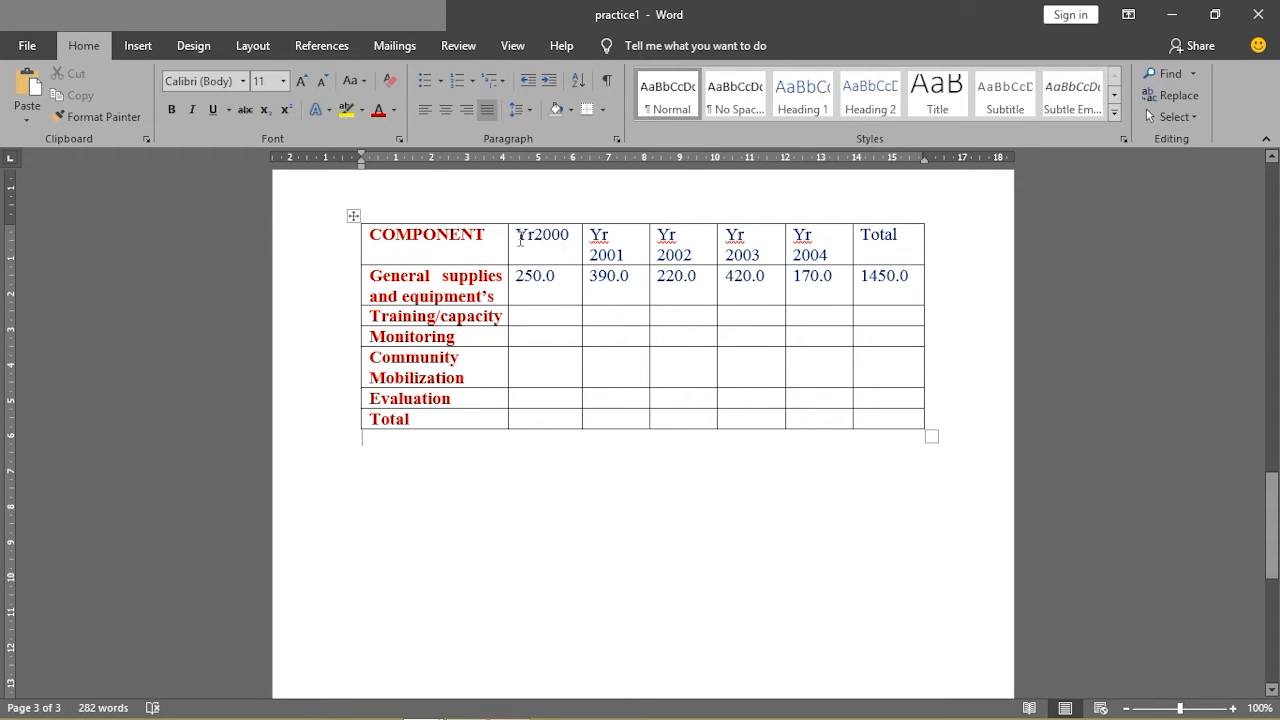
# Change the font colour of only the "Yr2000" heading cell to dark red
pyautogui.click(572, 236)
pyautogui.moveTo(572, 236); pyautogui.dragTo(505, 245)
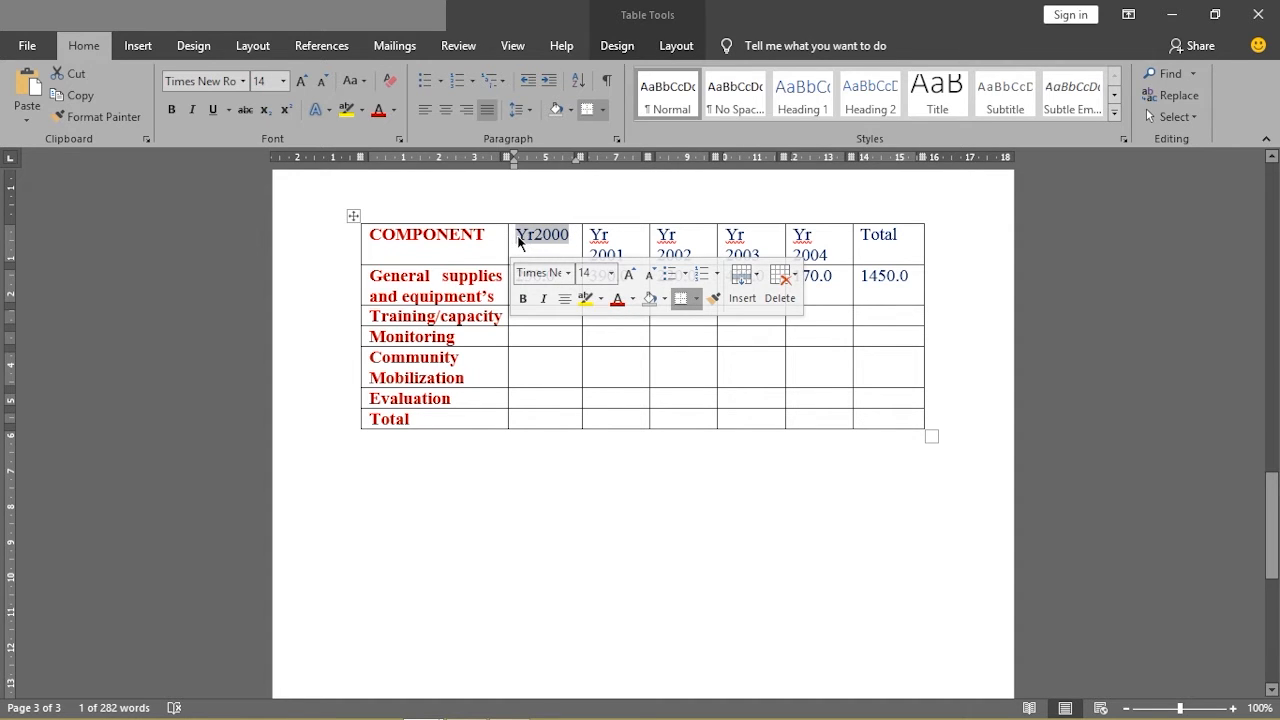
pyautogui.click(523, 247)
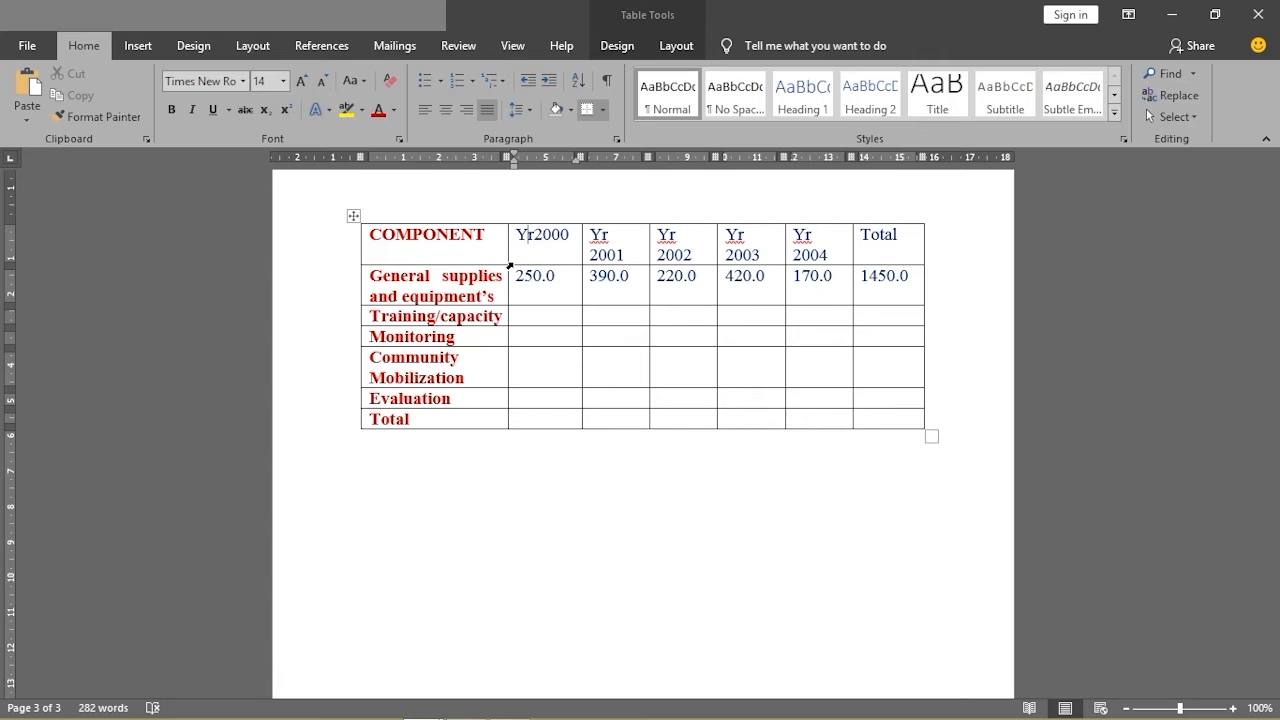
pyautogui.click(510, 265)
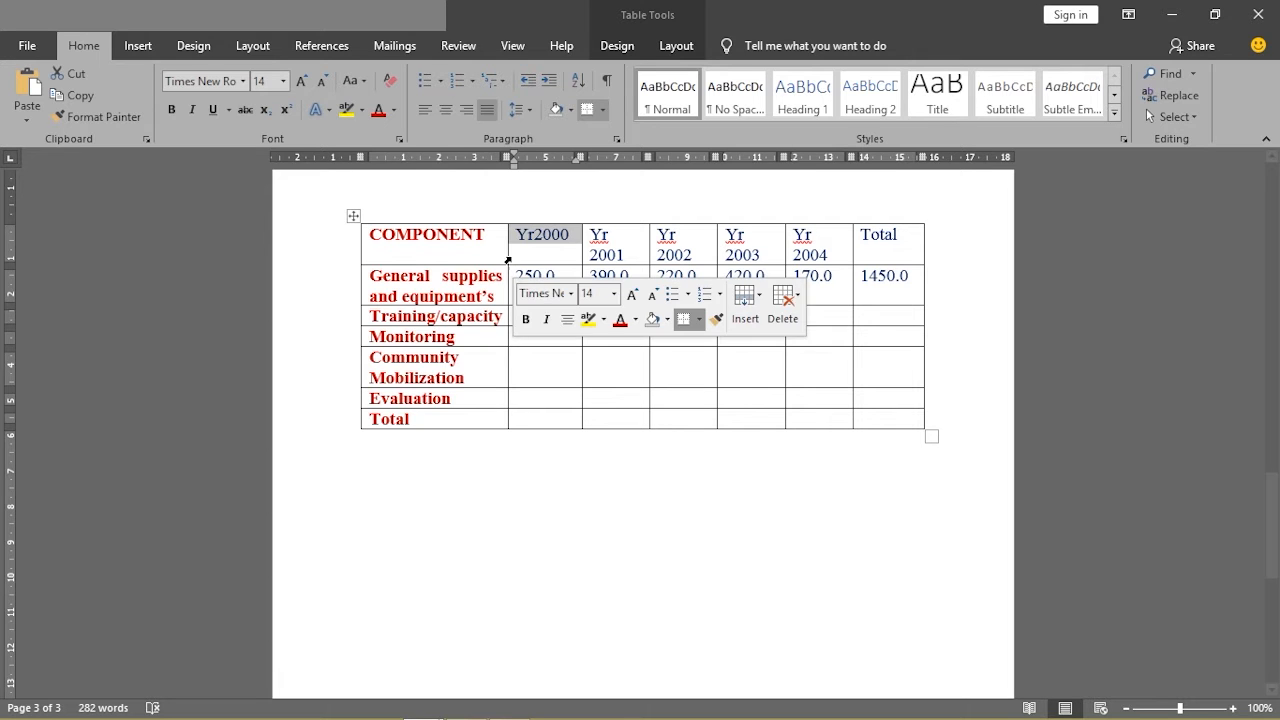
pyautogui.click(378, 112)
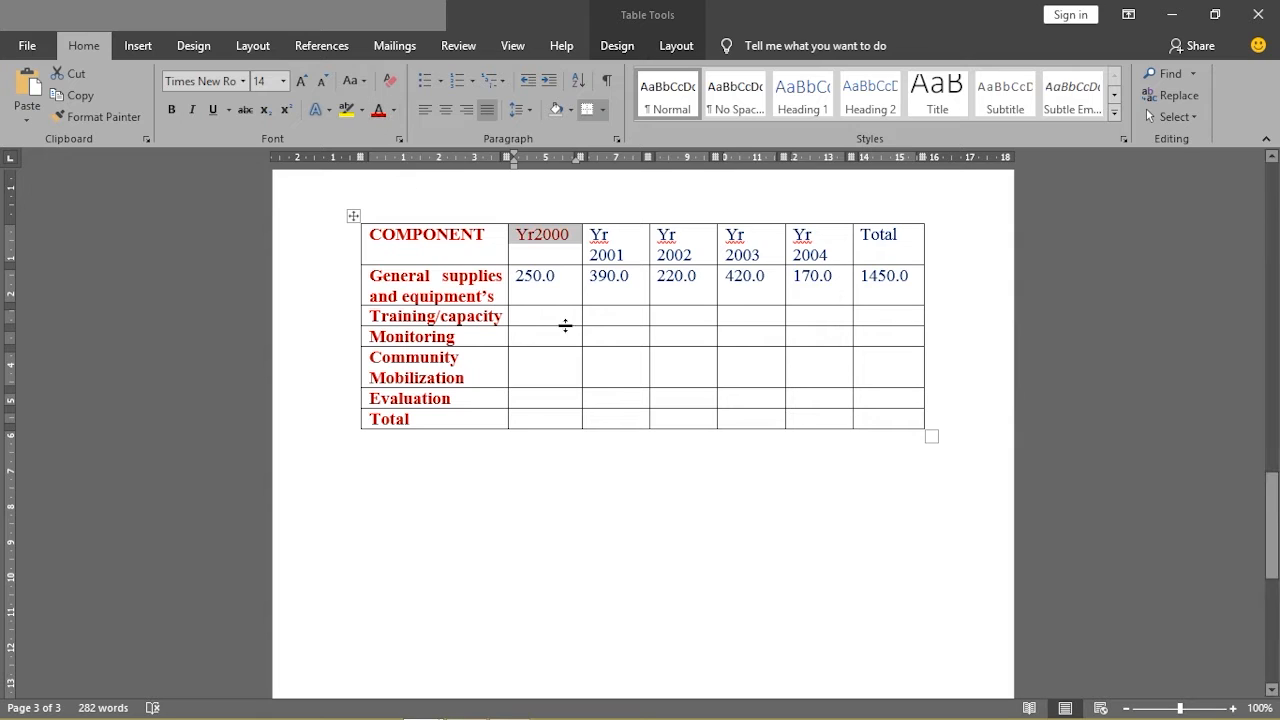
pyautogui.click(528, 258)
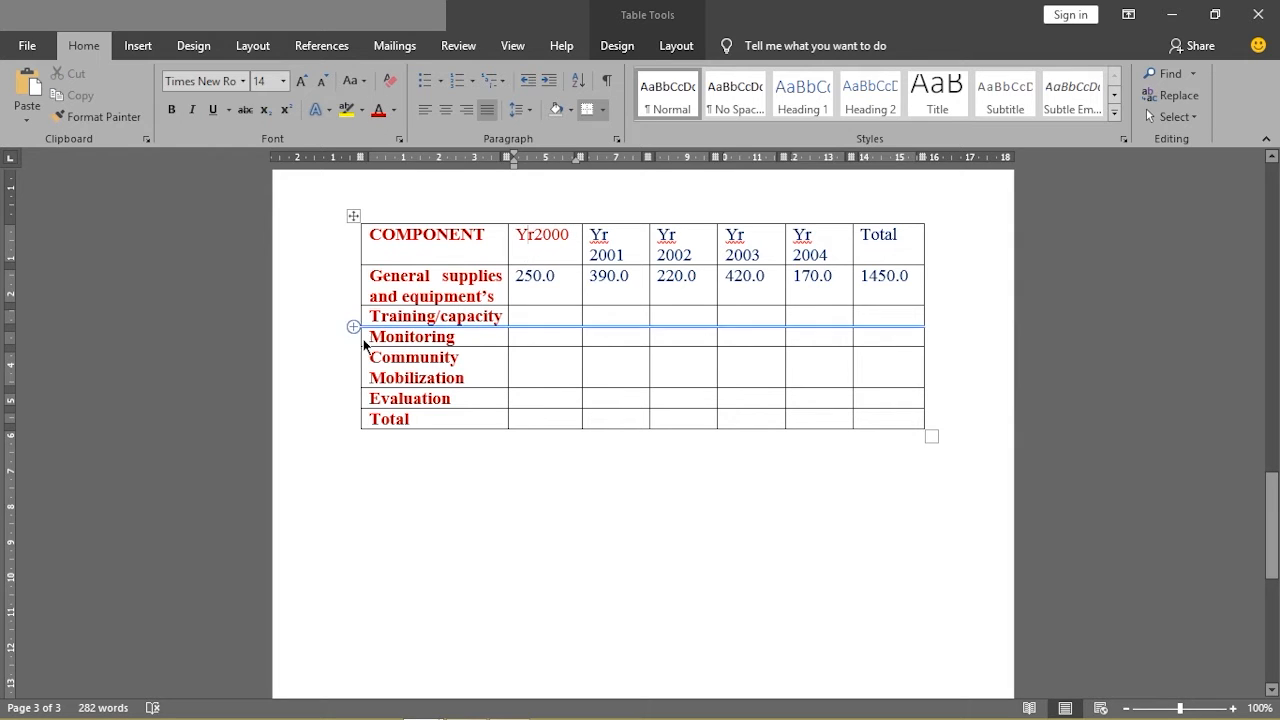
# Select the whole Yr2000 column and the whole Yr 2001 column in turn, and clear the selection
pyautogui.click(544, 210)
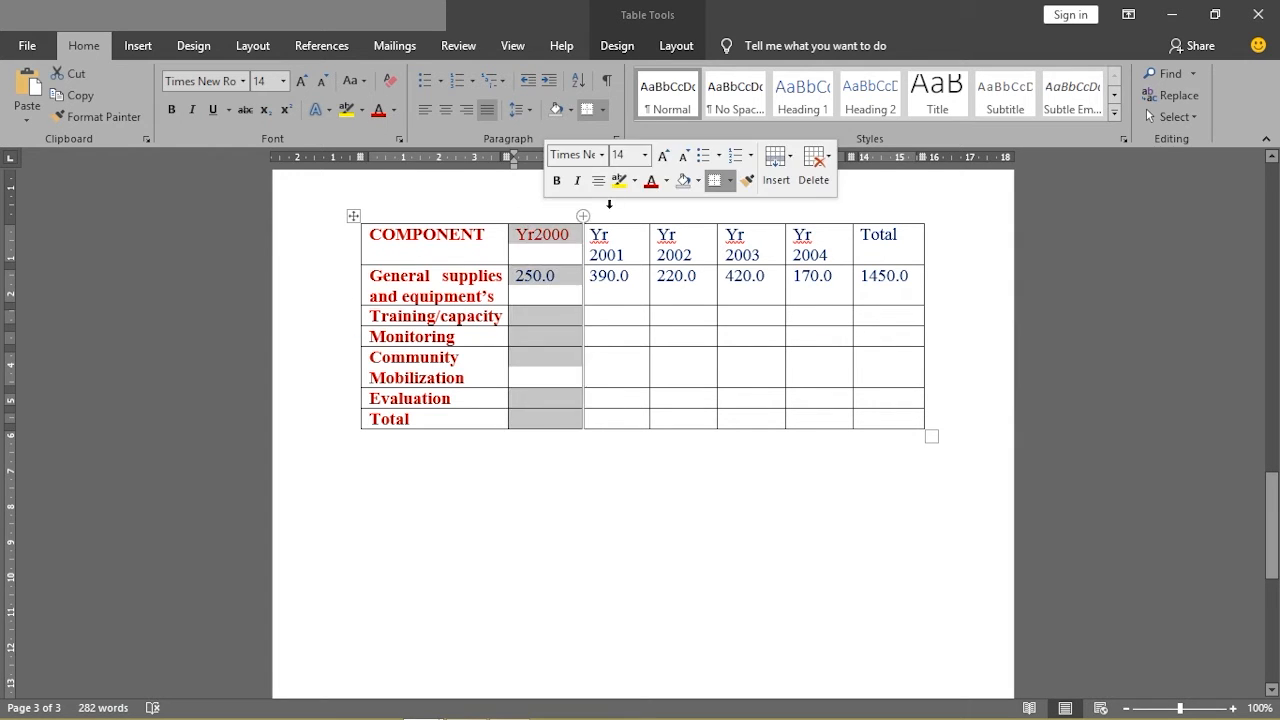
pyautogui.click(611, 213)
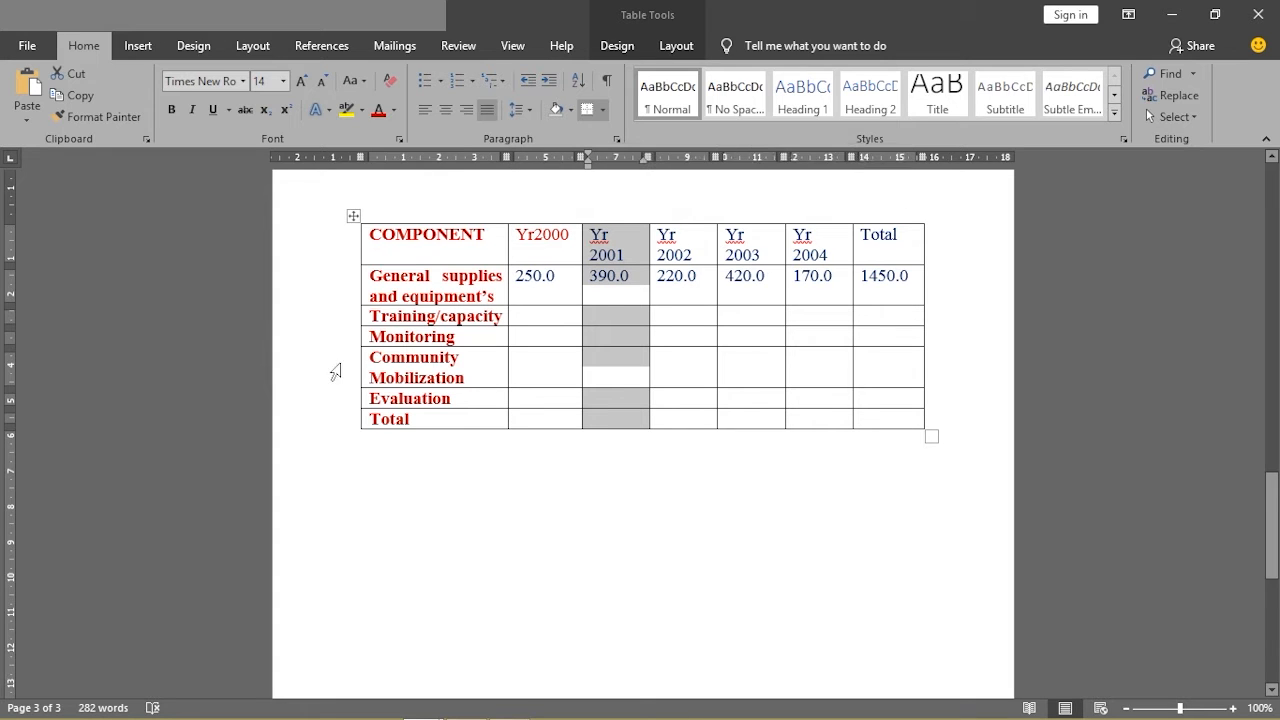
pyautogui.click(394, 283)
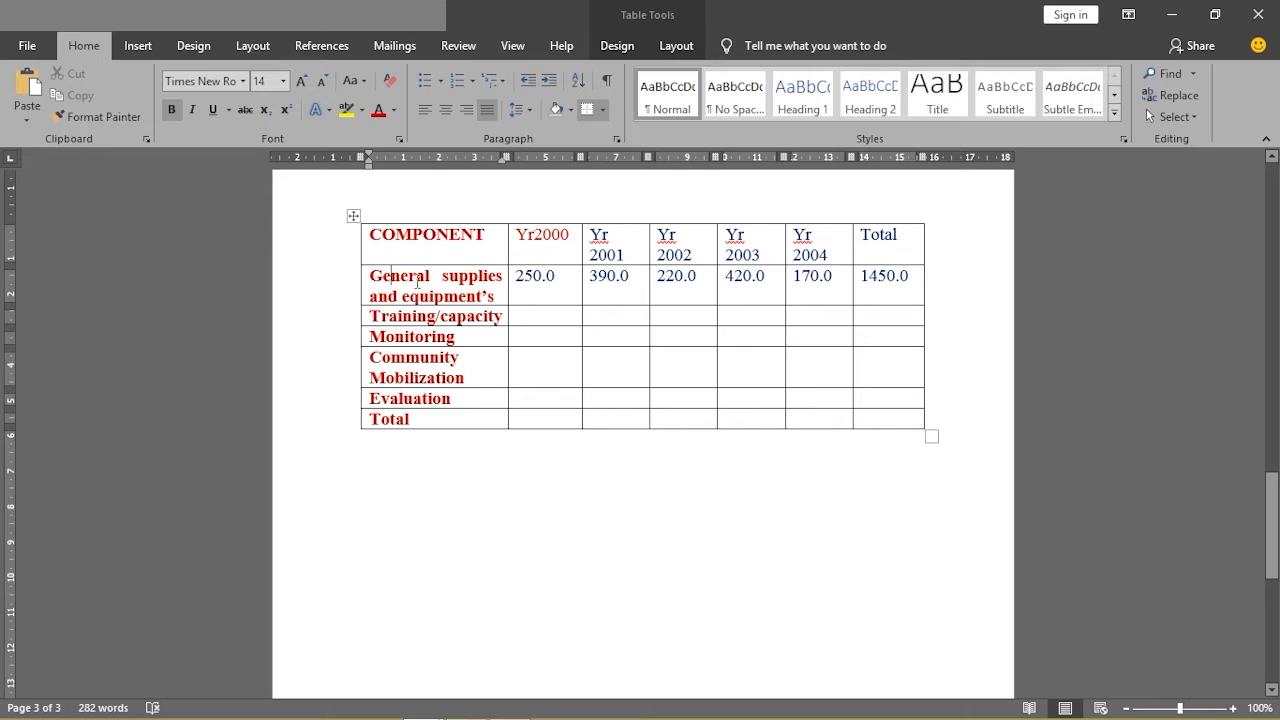
# Change the font colour of the entire General supplies and equipment's row to the standard green
pyautogui.click(360, 289)
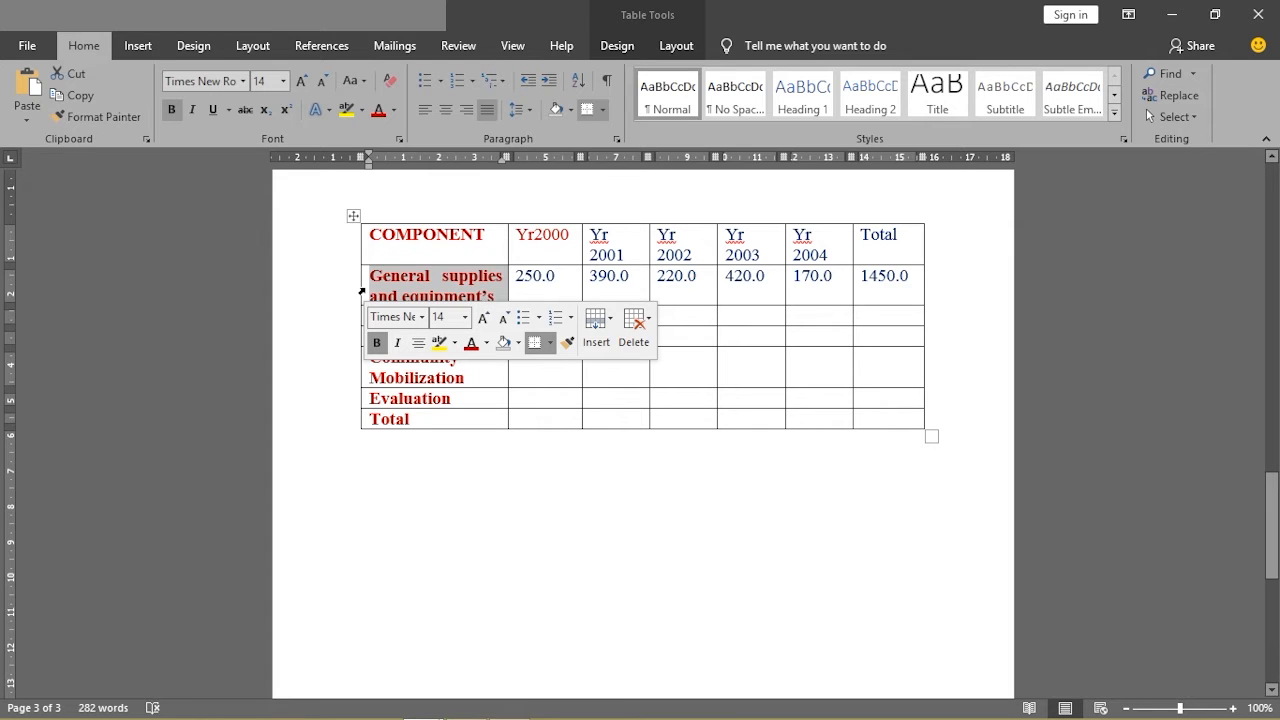
pyautogui.click(362, 292)
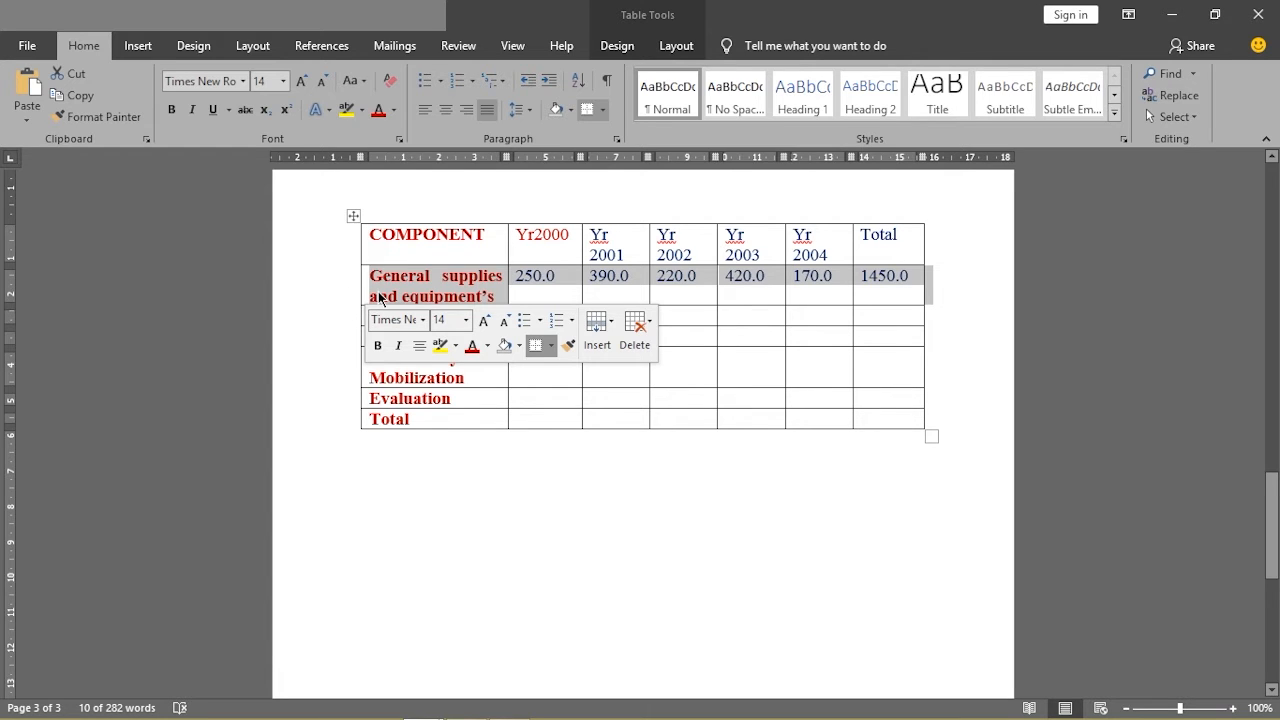
pyautogui.click(394, 113)
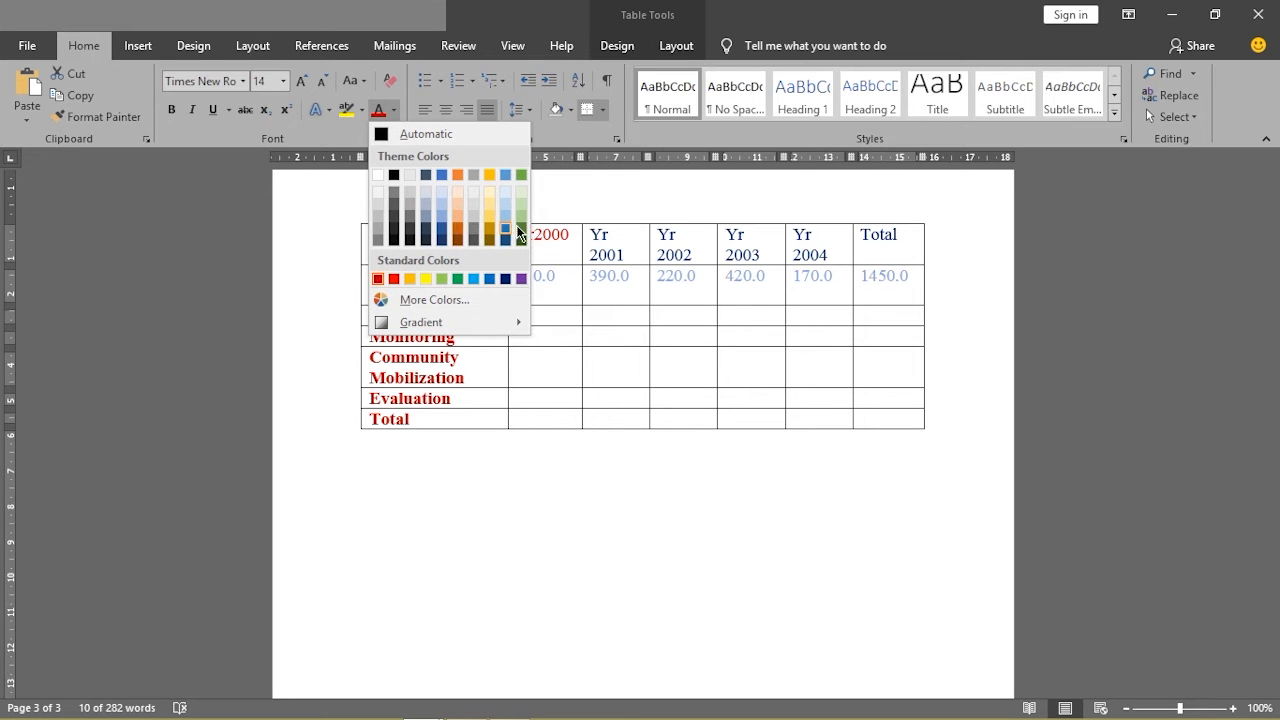
pyautogui.click(459, 282)
pyautogui.click(543, 318)
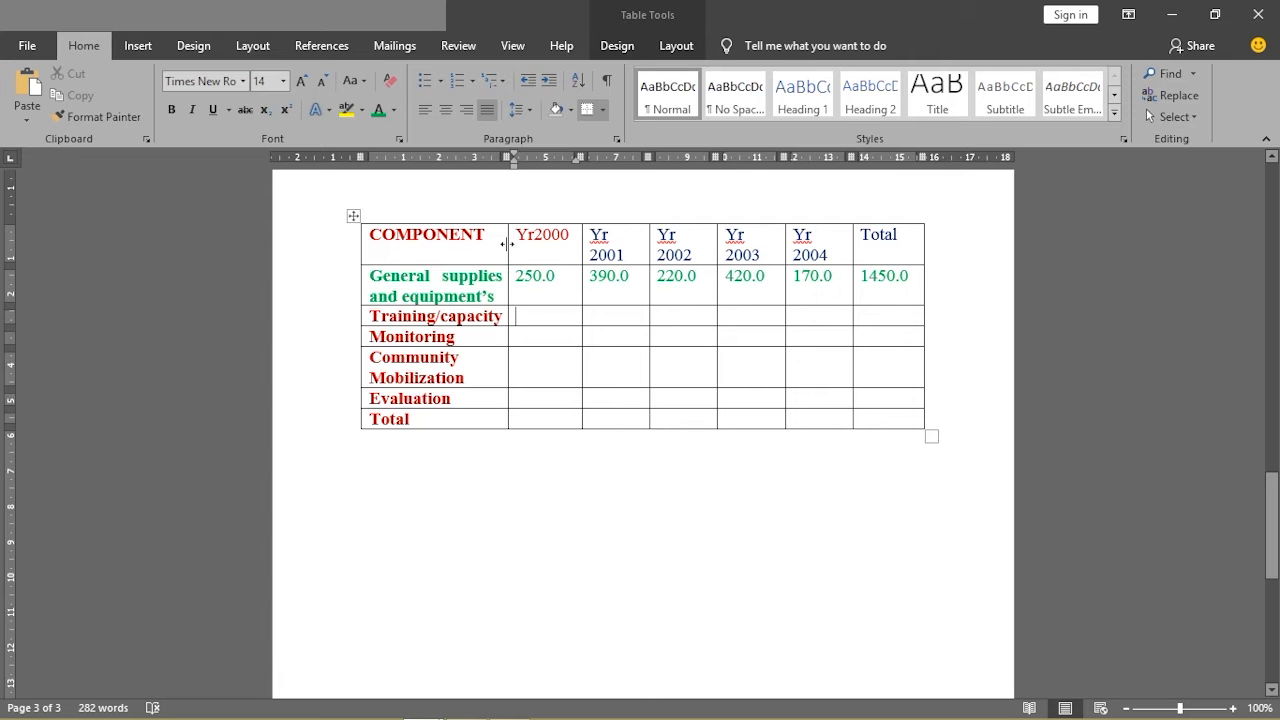
# Widen the Yr2000 column slightly and increase the height of the heading row
pyautogui.moveTo(507, 243)
pyautogui.mouseDown()
pyautogui.moveTo(543, 244)
pyautogui.moveTo(505, 249)
pyautogui.mouseUp()
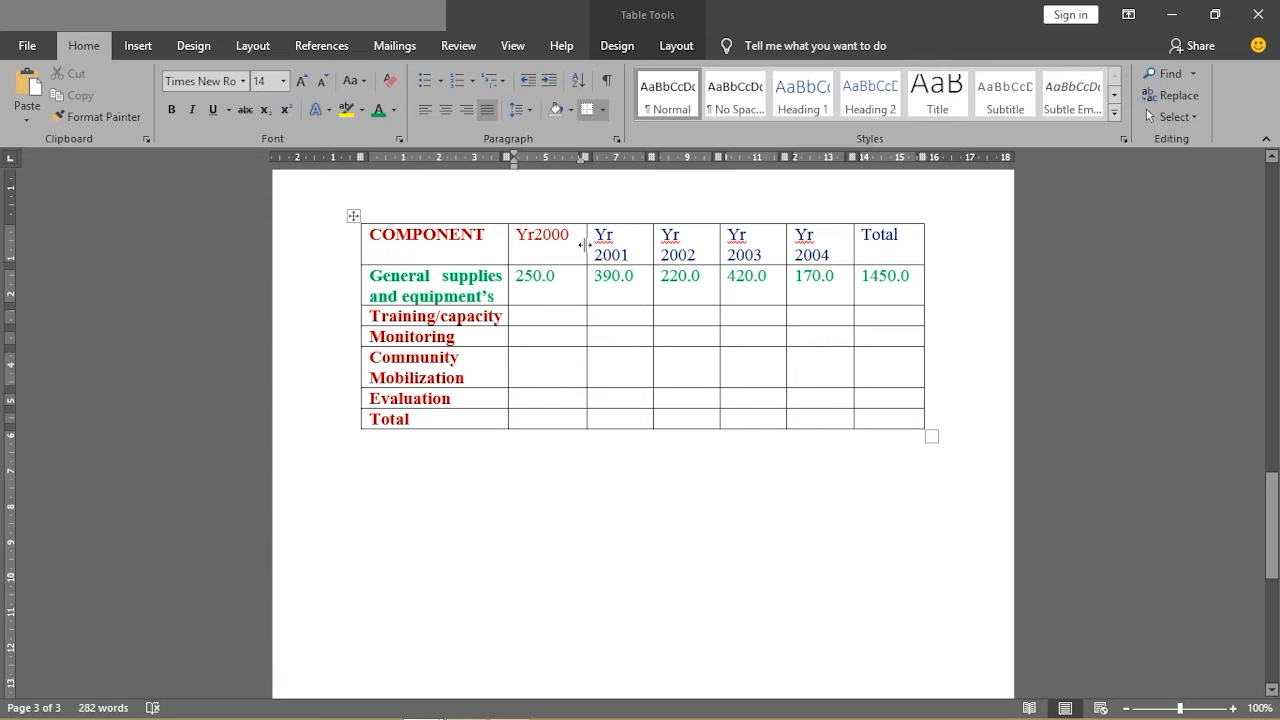
pyautogui.moveTo(584, 245)
pyautogui.mouseDown()
pyautogui.moveTo(646, 238)
pyautogui.moveTo(587, 245)
pyautogui.mouseUp()
pyautogui.moveTo(560, 265)
pyautogui.mouseDown()
pyautogui.moveTo(571, 355)
pyautogui.moveTo(575, 285)
pyautogui.mouseUp()
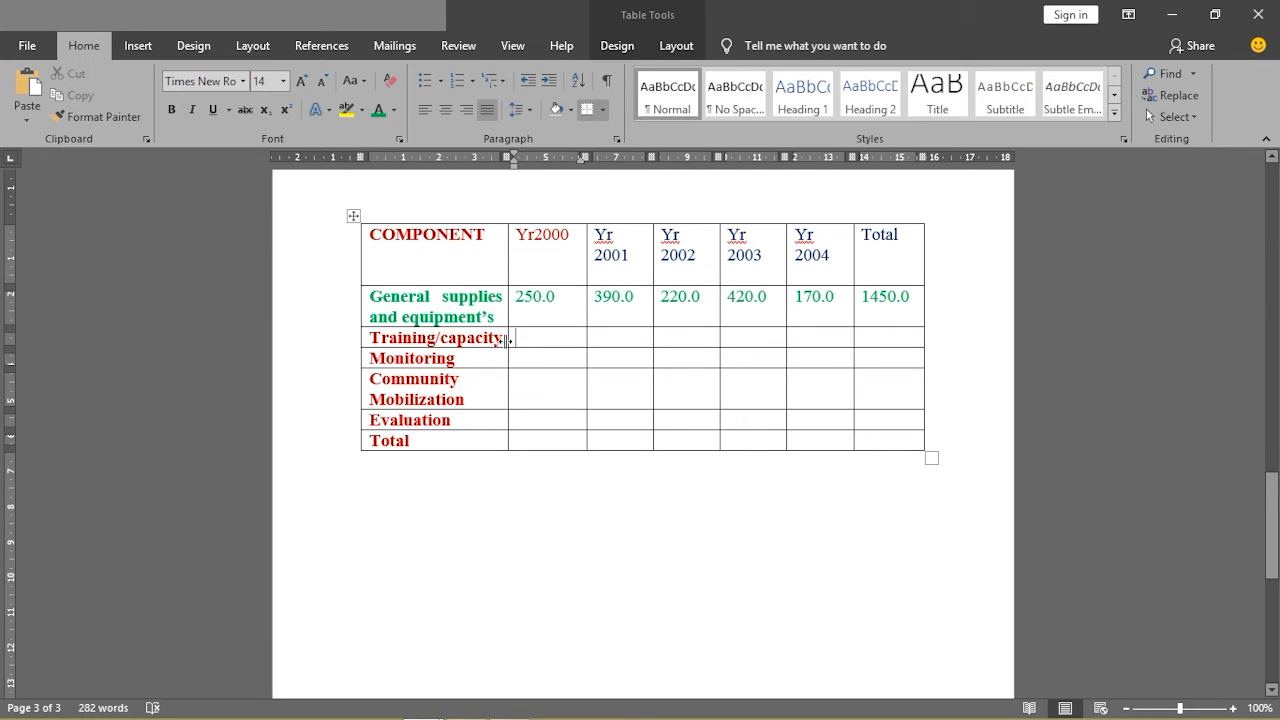
# Switch to the MICROSOFT OFFICE WORD document and look through its Excel calculation section and the topic list on page 1
pyautogui.moveTo(433, 708)
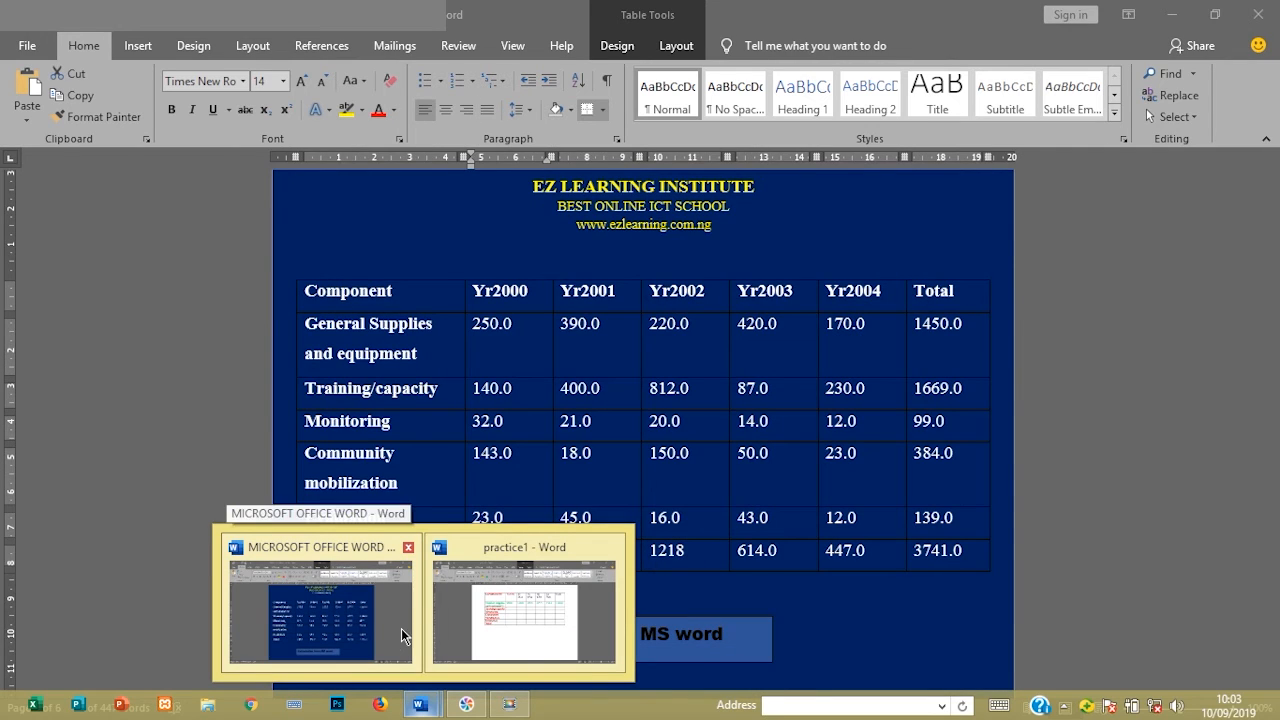
pyautogui.click(400, 628)
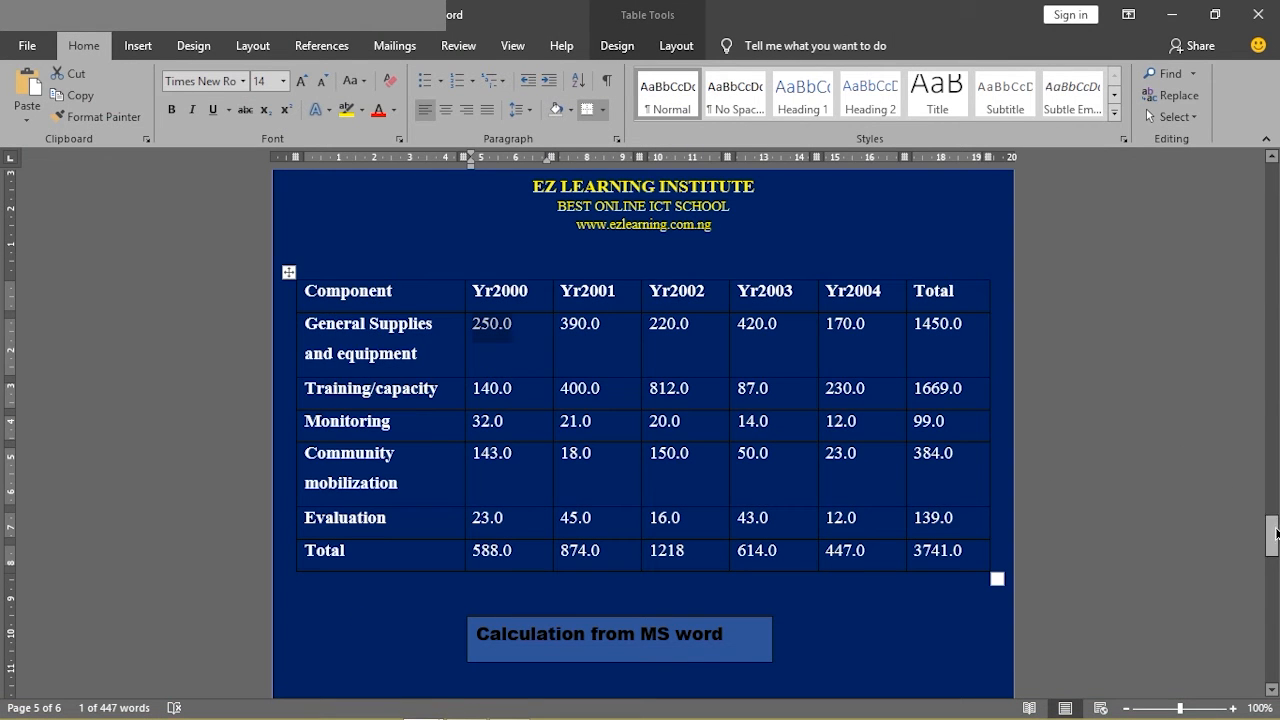
pyautogui.moveTo(1271, 537); pyautogui.dragTo(1270, 578)
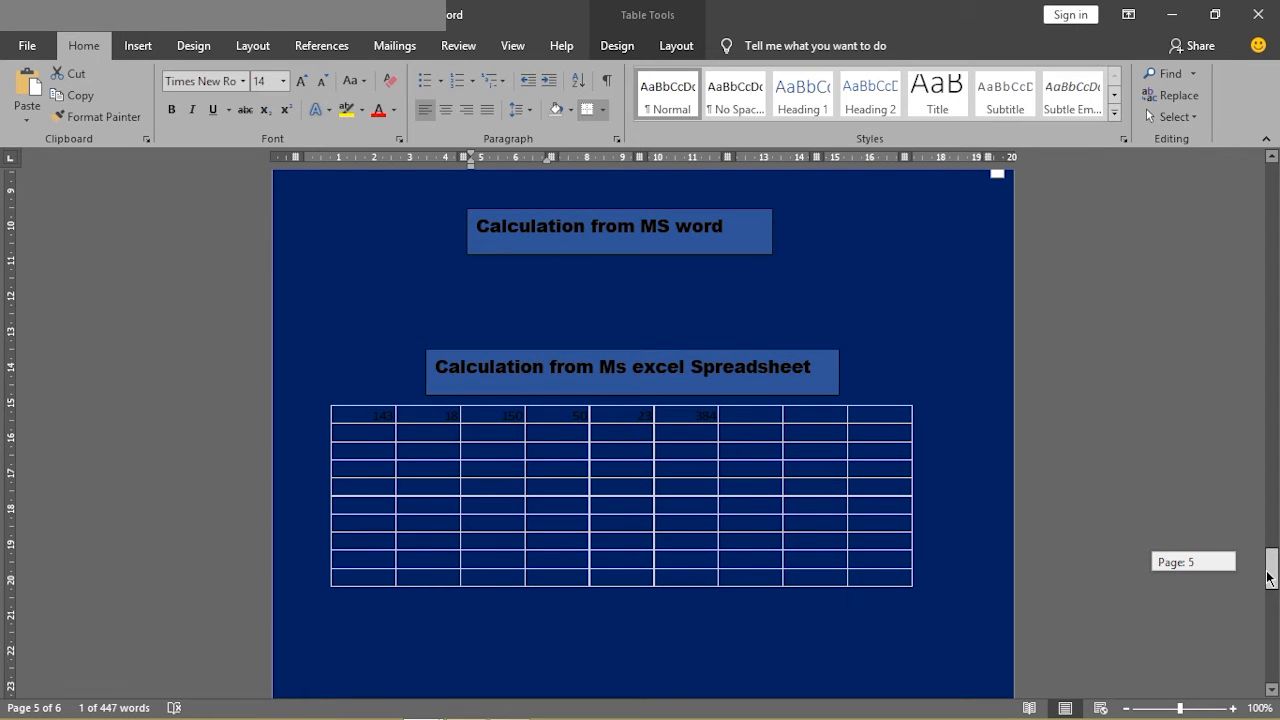
pyautogui.moveTo(1268, 578); pyautogui.dragTo(1266, 578)
pyautogui.moveTo(1266, 578); pyautogui.dragTo(1189, 229)
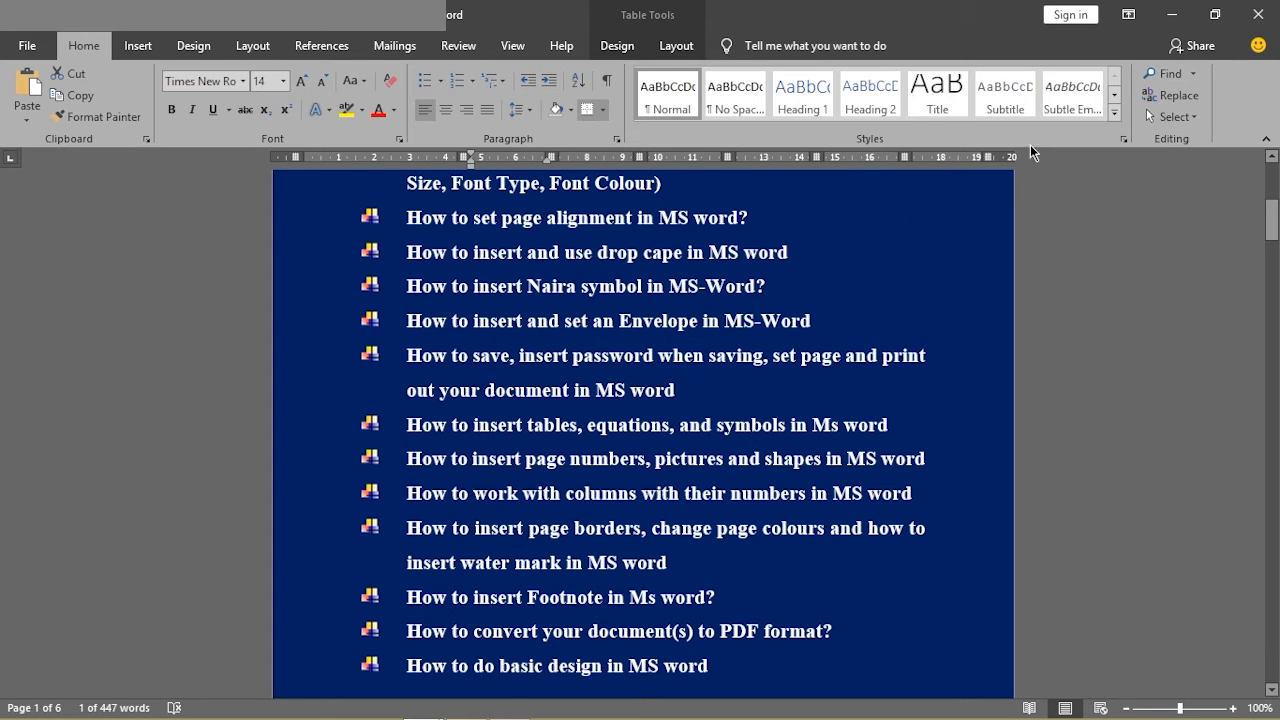
# Switch back to the practice1 document and delete the entire budget table from page 3
pyautogui.click(1171, 14)
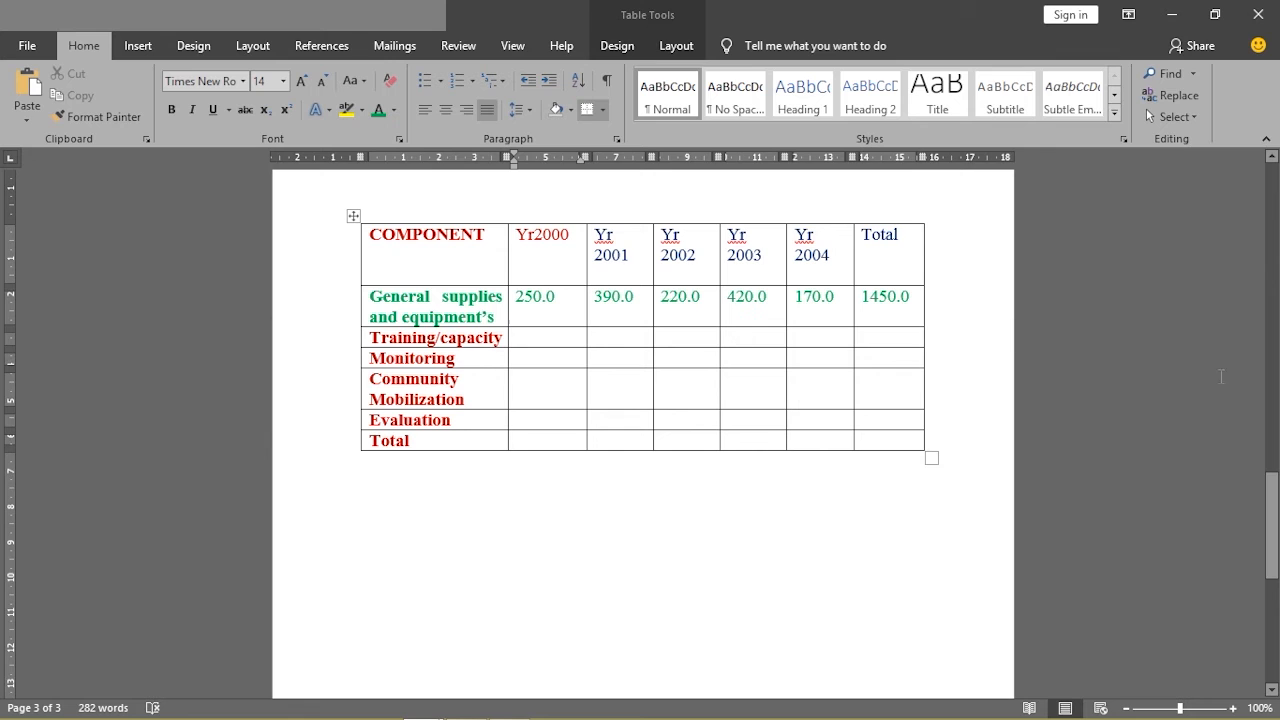
pyautogui.click(352, 216)
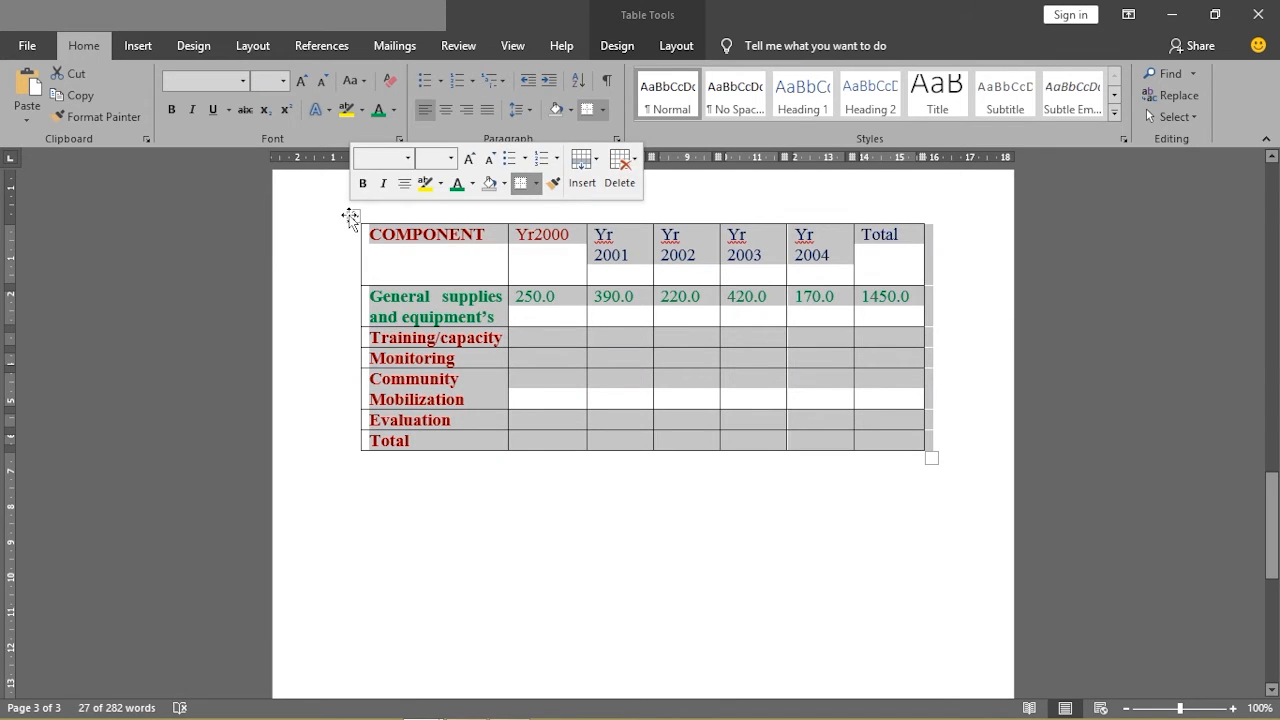
pyautogui.rightClick(352, 216)
pyautogui.click(387, 348)
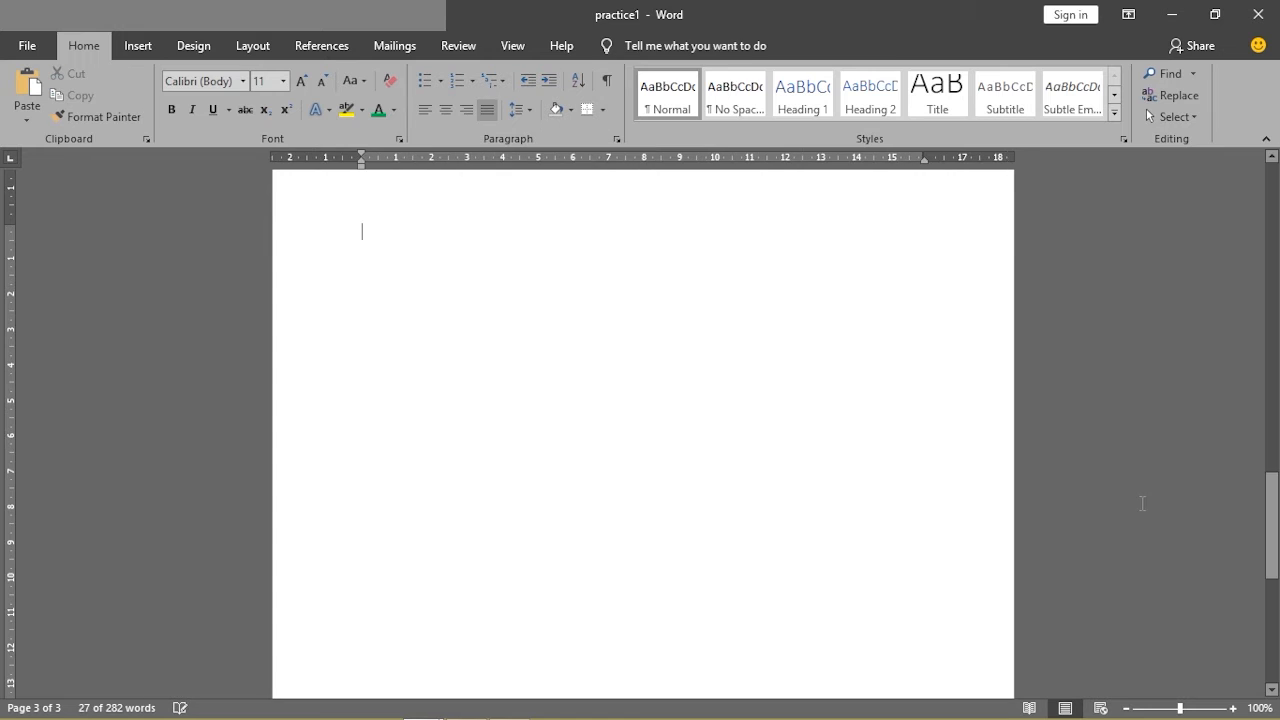
# Insert the Registered Sign (®) from the Tahoma symbol set at the start of the blank page 3
pyautogui.moveTo(1266, 515); pyautogui.dragTo(1270, 175)
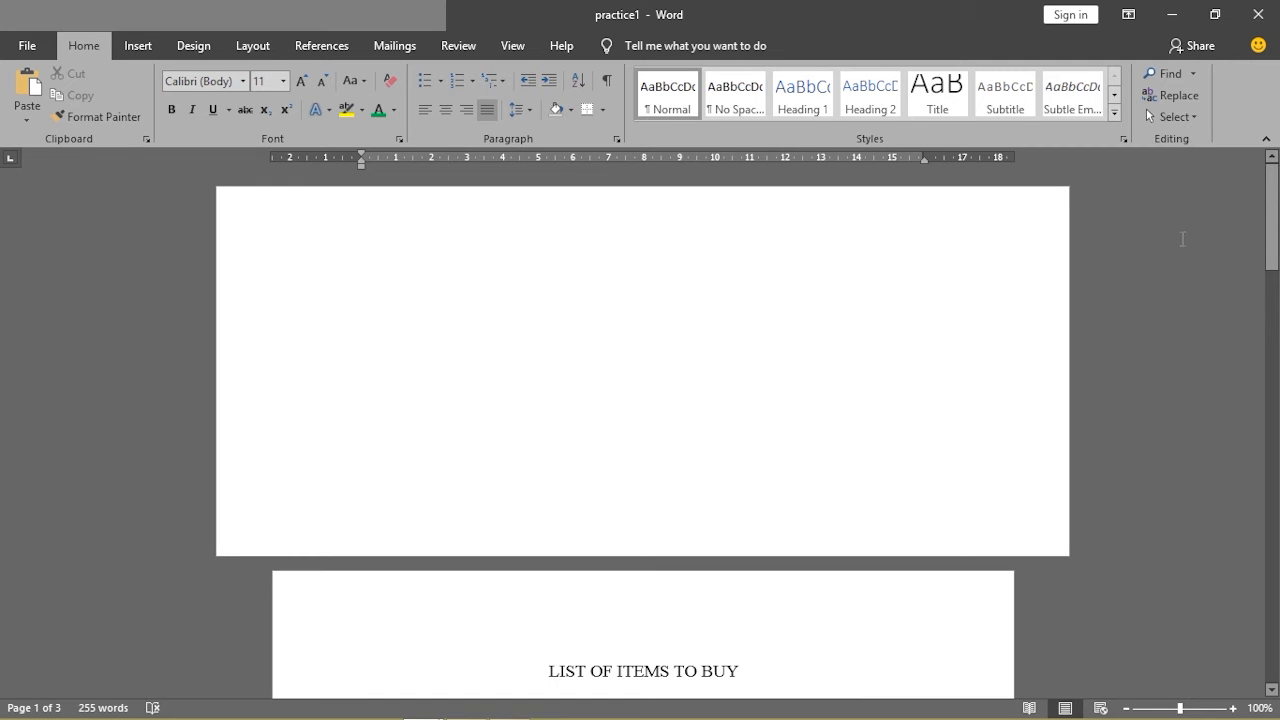
pyautogui.moveTo(1268, 200); pyautogui.dragTo(1271, 510)
pyautogui.click(500, 520)
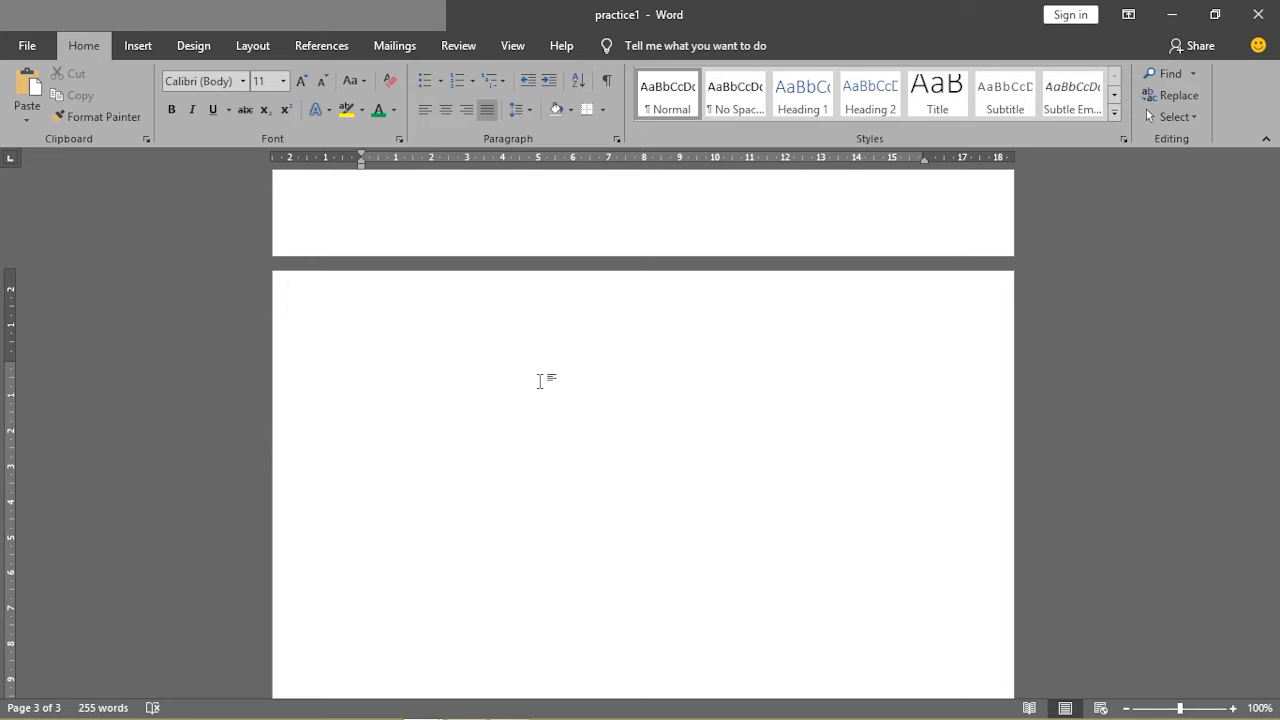
pyautogui.click(125, 50)
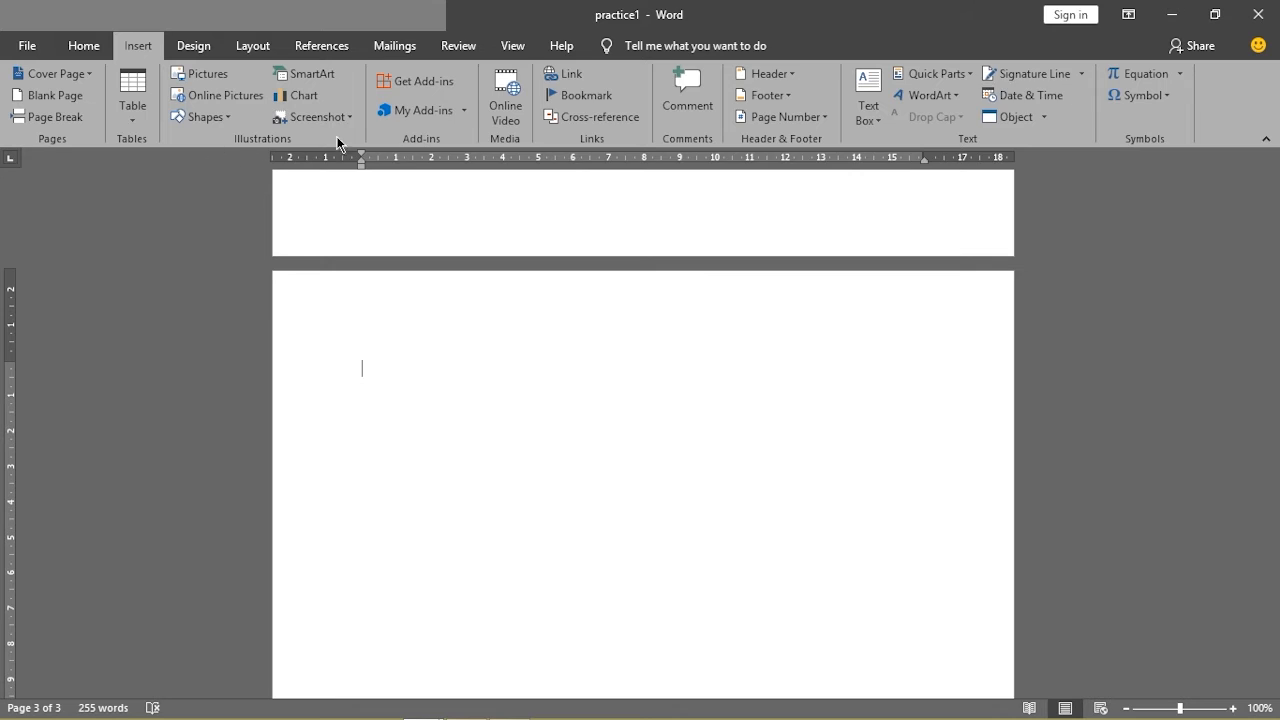
pyautogui.click(1167, 99)
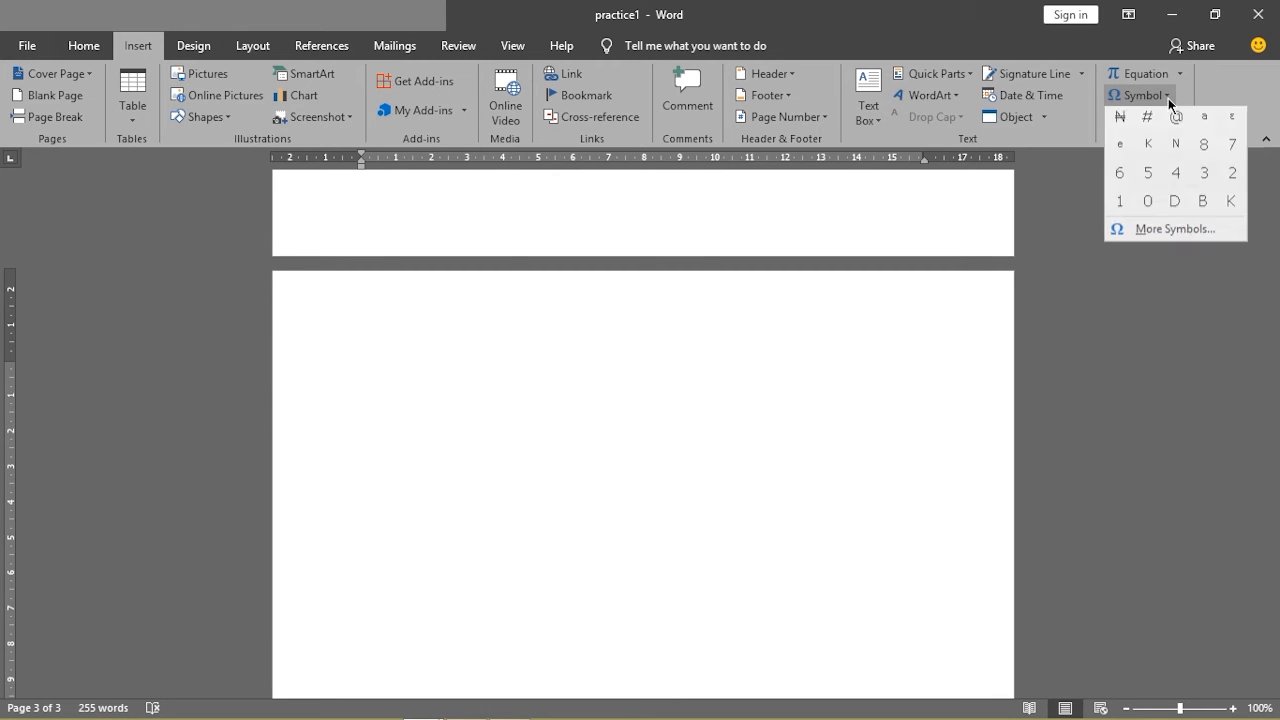
pyautogui.click(1175, 236)
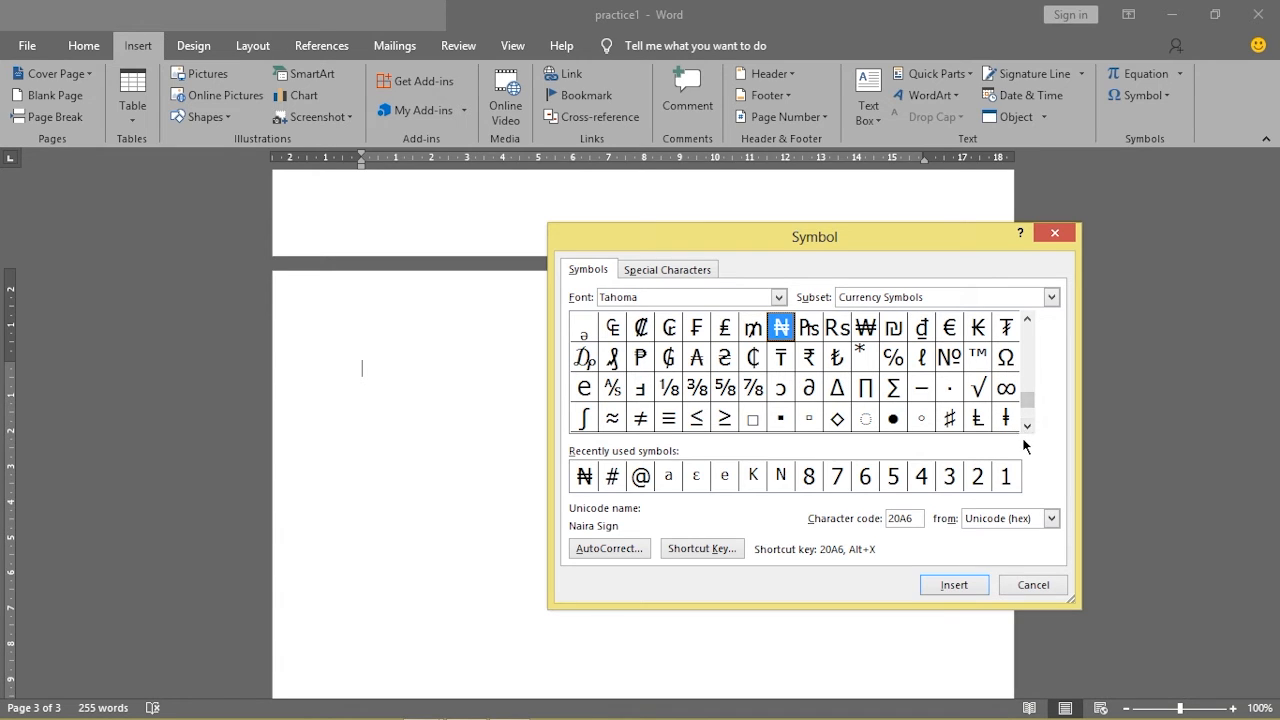
pyautogui.moveTo(1027, 405); pyautogui.dragTo(1025, 327)
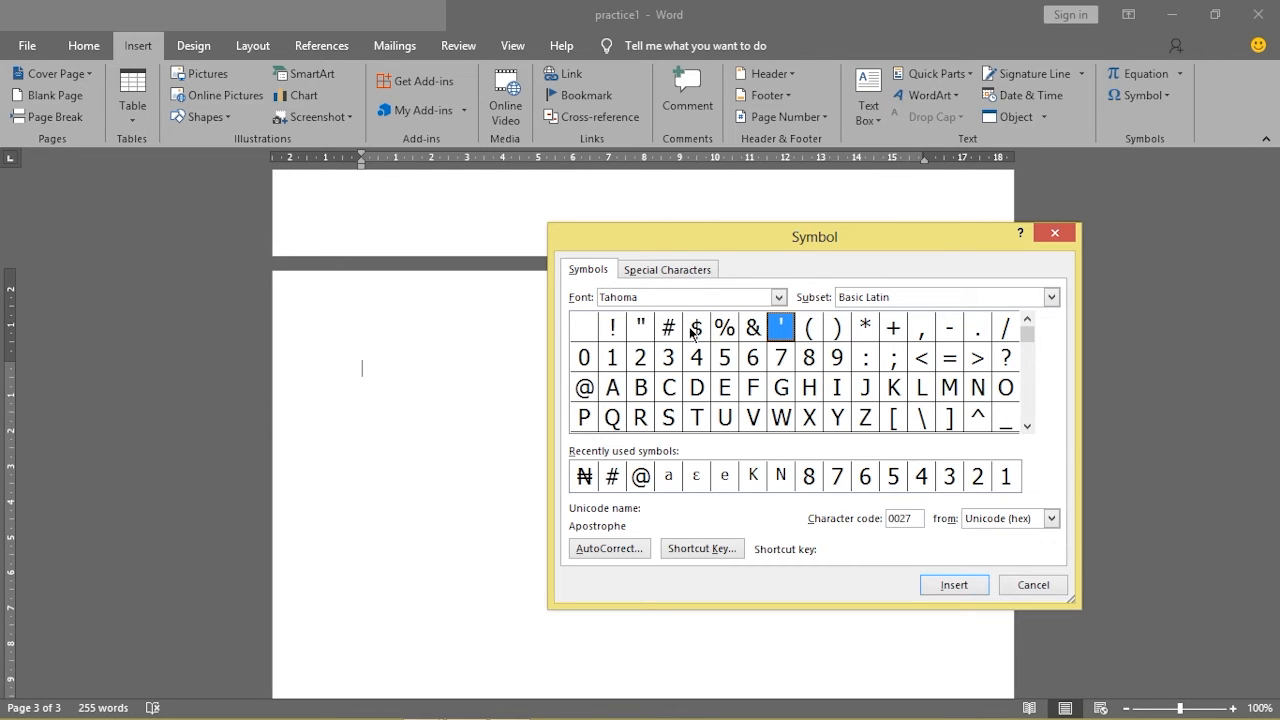
pyautogui.doubleClick(1025, 428)
pyautogui.click(1025, 428)
pyautogui.click(1025, 428)
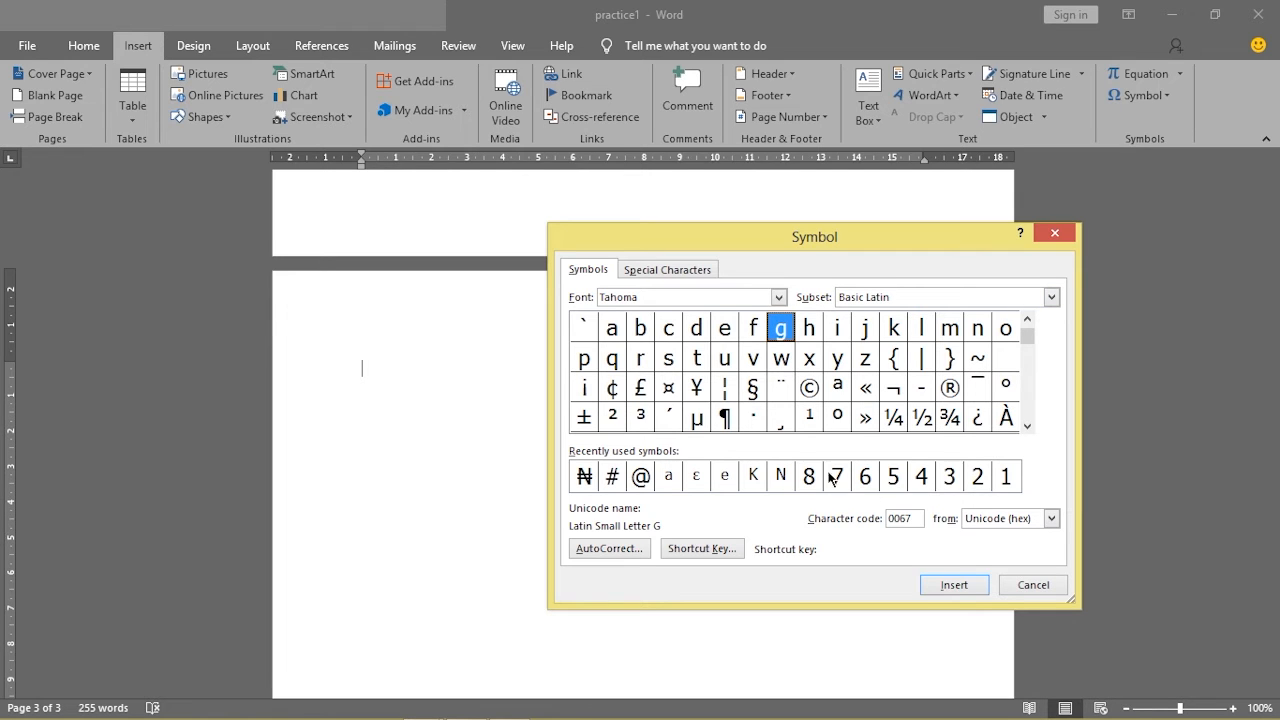
pyautogui.click(948, 389)
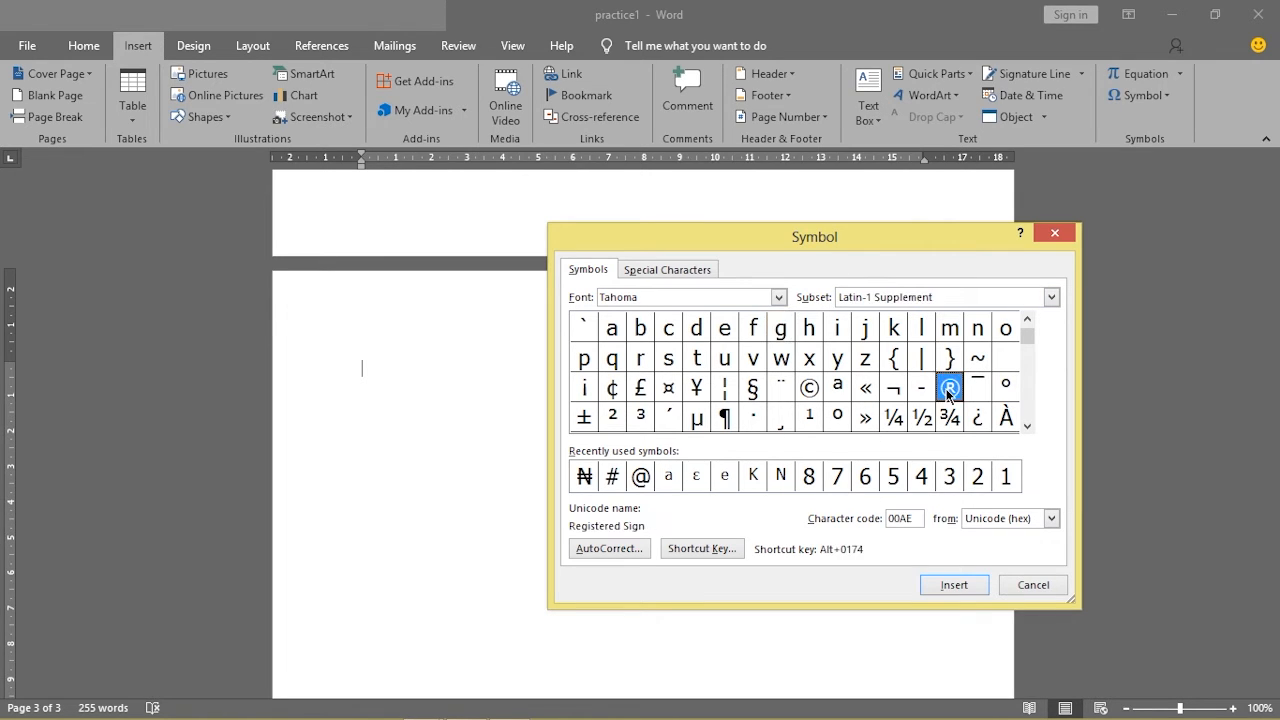
pyautogui.click(952, 589)
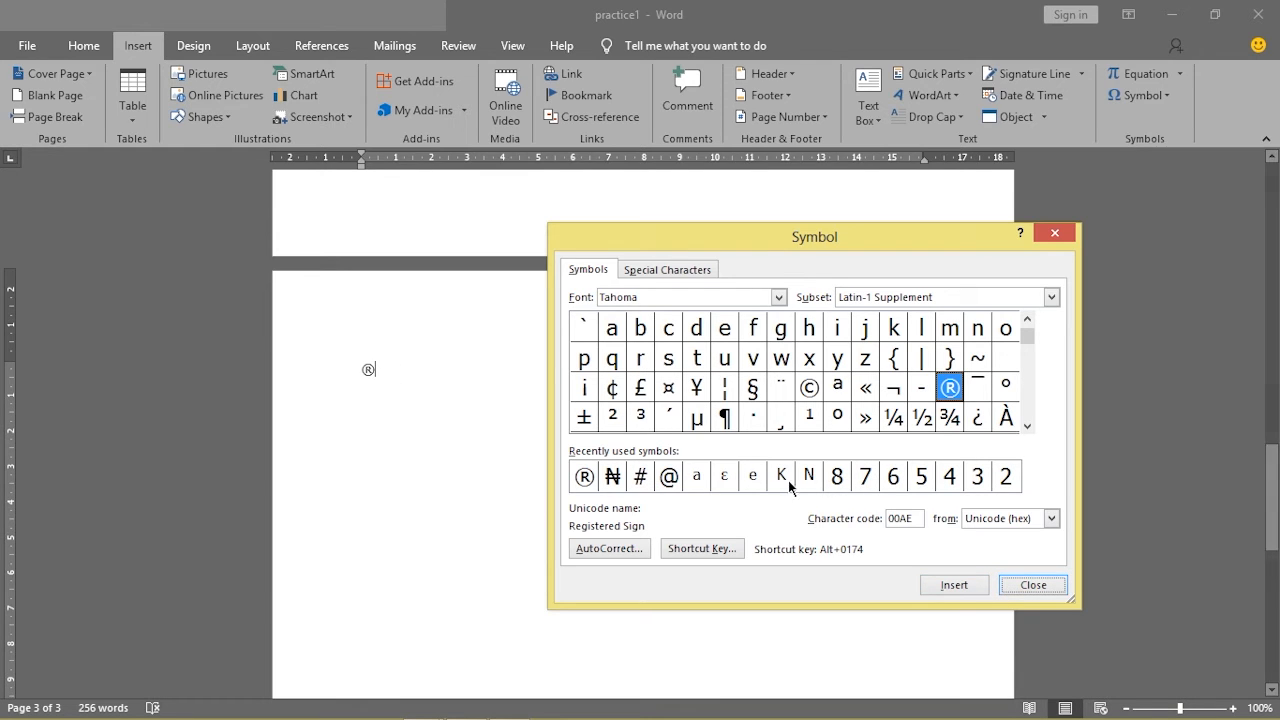
# Insert the Copyright Sign (©) and the Naira Sign (₦) after the registered sign and close the symbol dialog
pyautogui.click(809, 389)
pyautogui.click(958, 589)
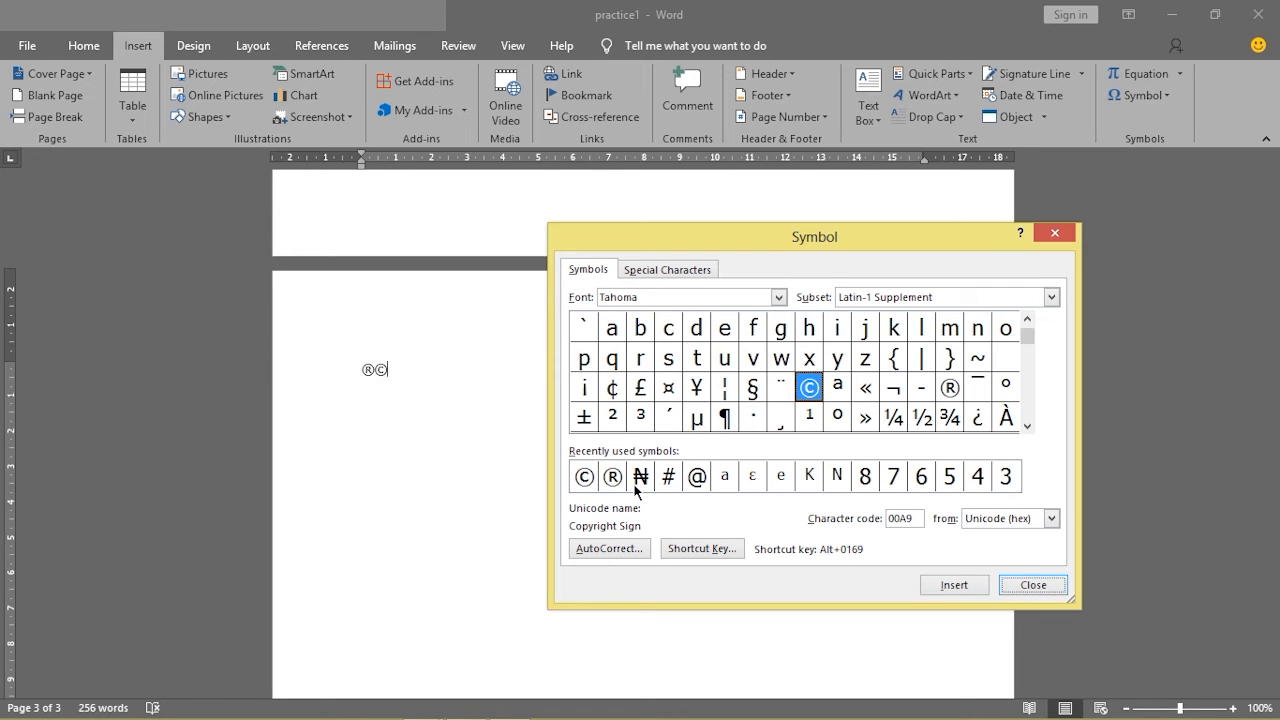
pyautogui.click(636, 484)
pyautogui.click(953, 589)
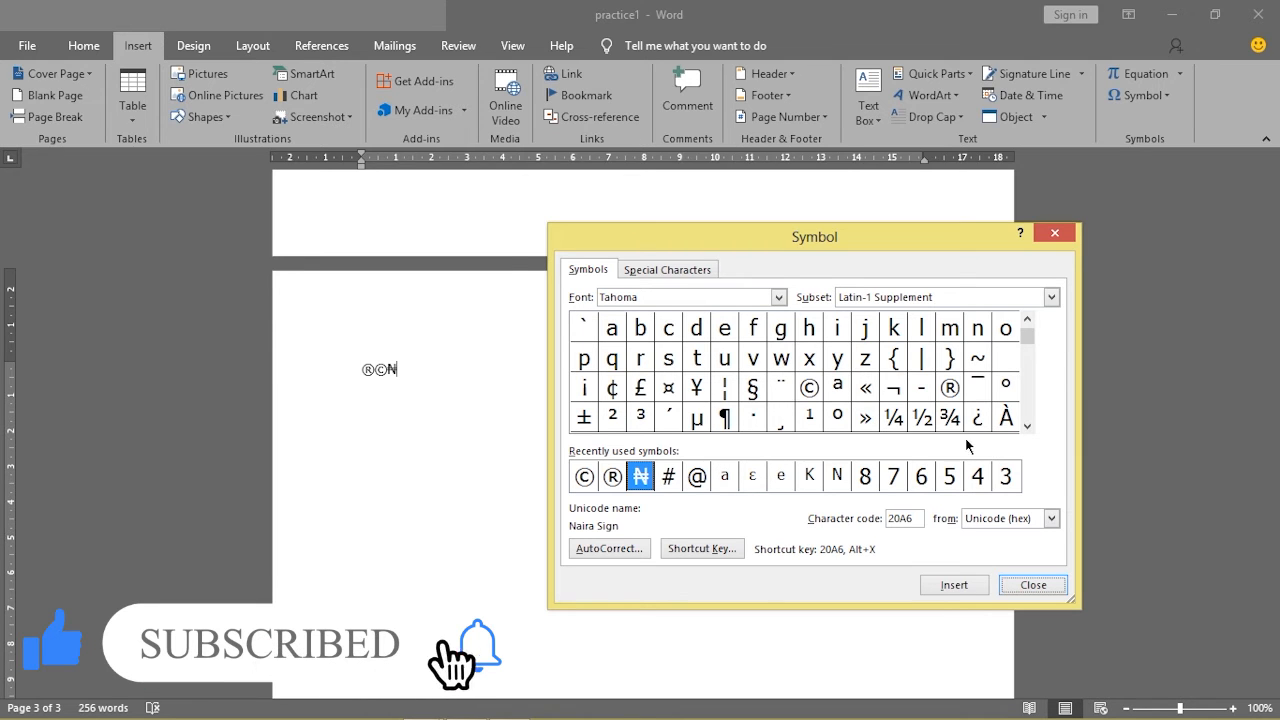
pyautogui.click(1056, 236)
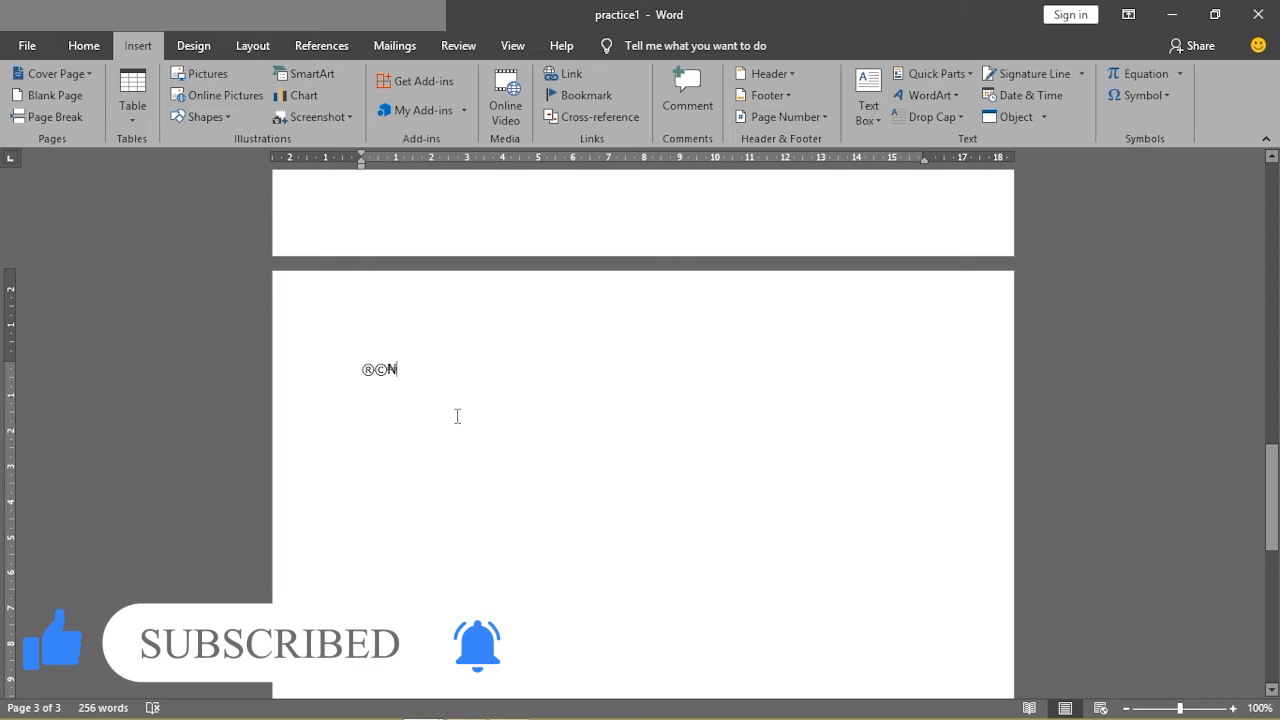
# Delete the registered, copyright and naira symbols from page 3
pyautogui.press('BackSpace')
pyautogui.press('BackSpace')
pyautogui.press('BackSpace')
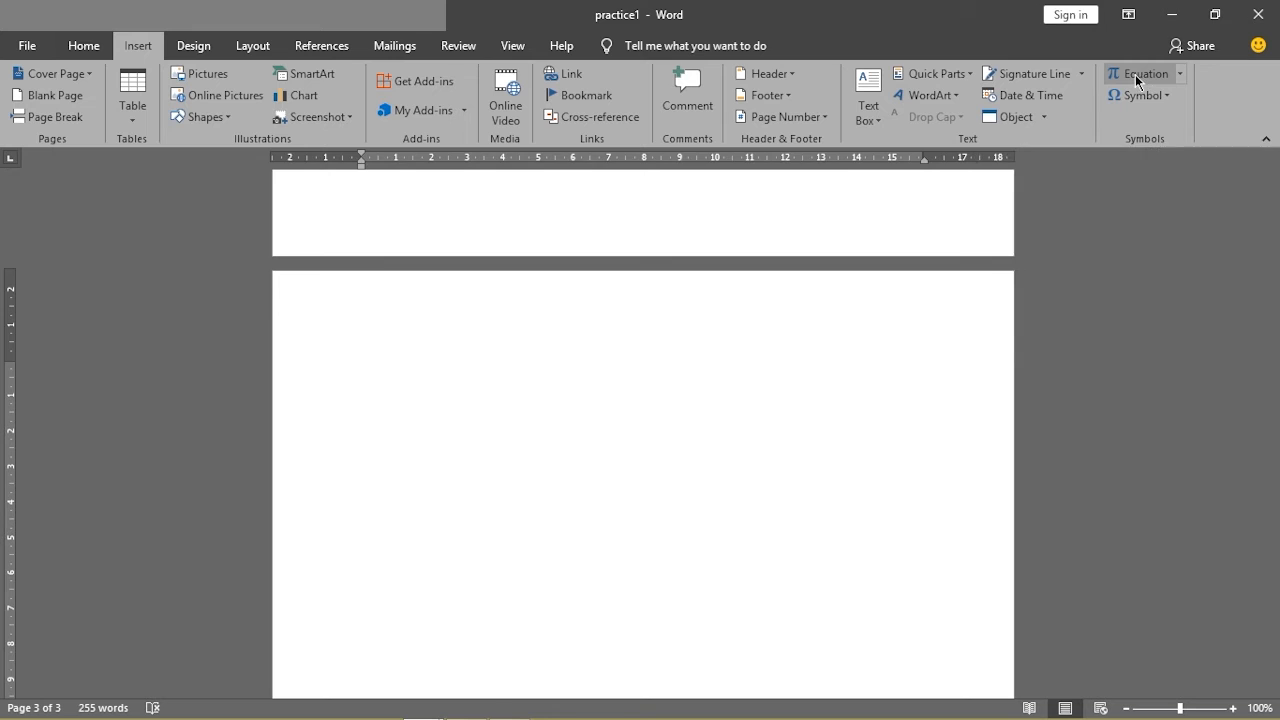
# Insert a new equation on page 3, enter 67 in it as a trial and clear that entry
pyautogui.click(1134, 77)
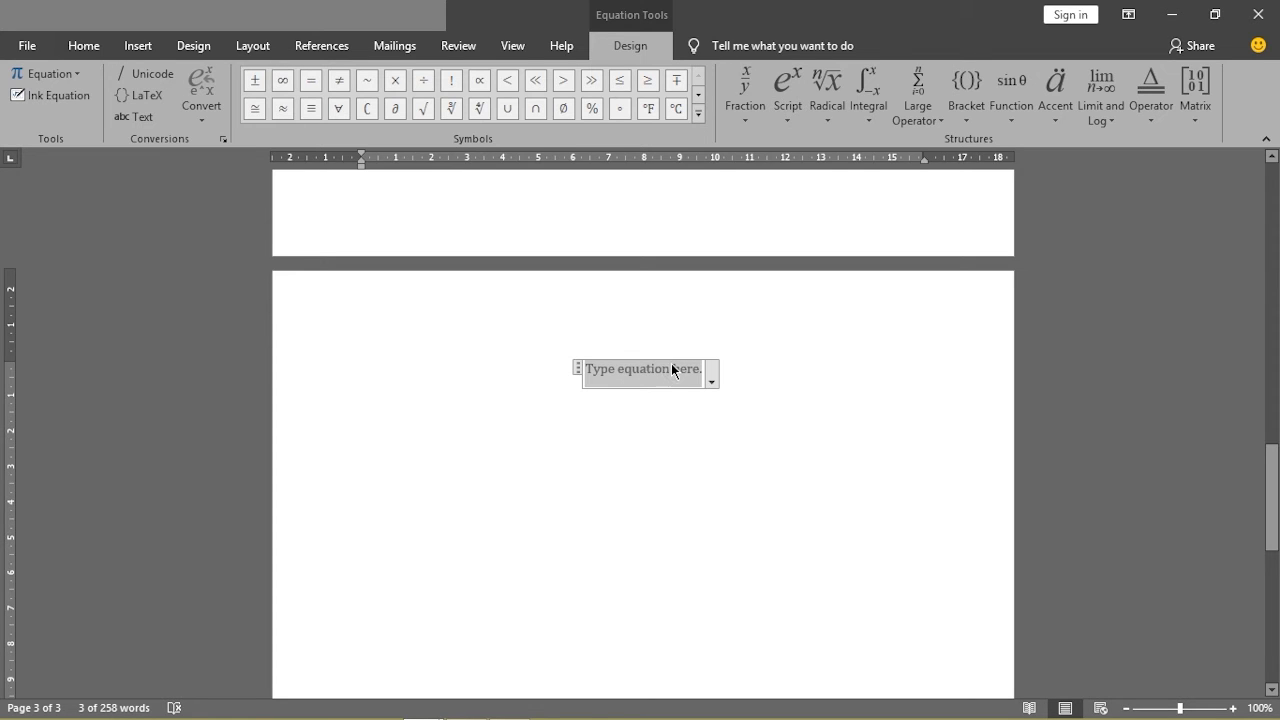
pyautogui.write('67')
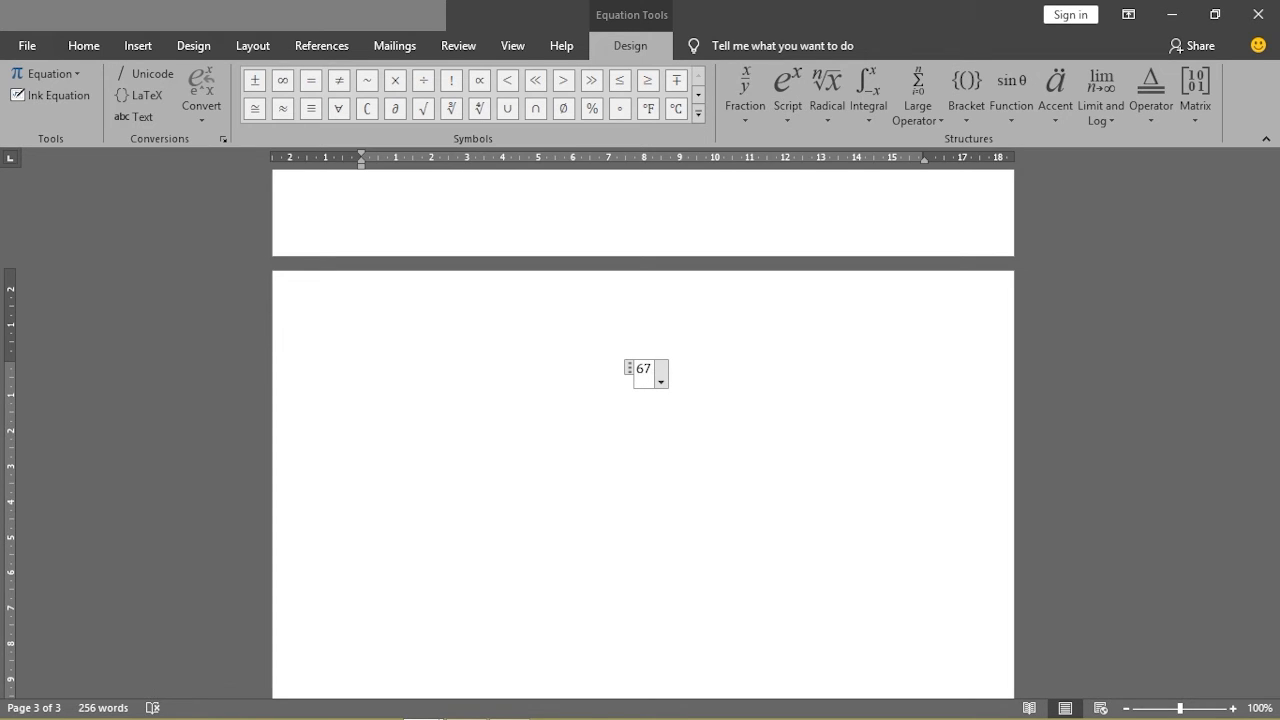
pyautogui.press('BackSpace')
pyautogui.press('BackSpace')
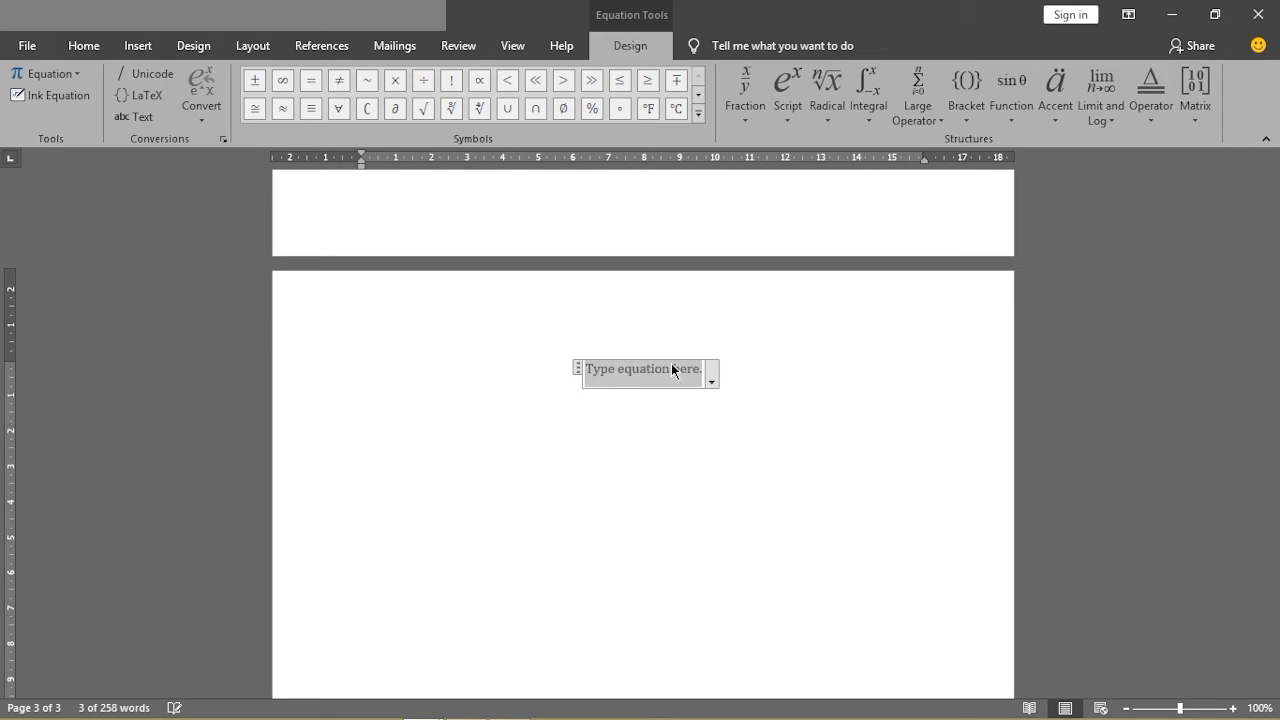
# Enter x + y = 5 in the empty equation and leave the equation box
pyautogui.write('x')
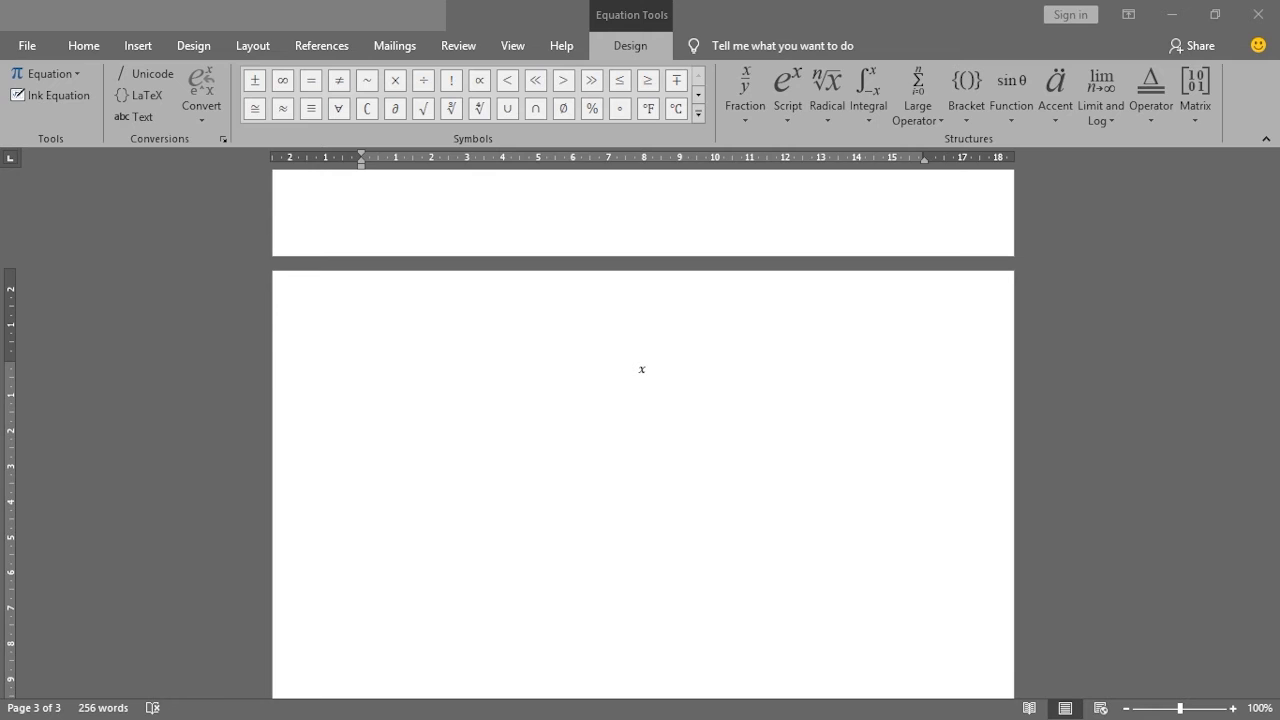
pyautogui.click(642, 375)
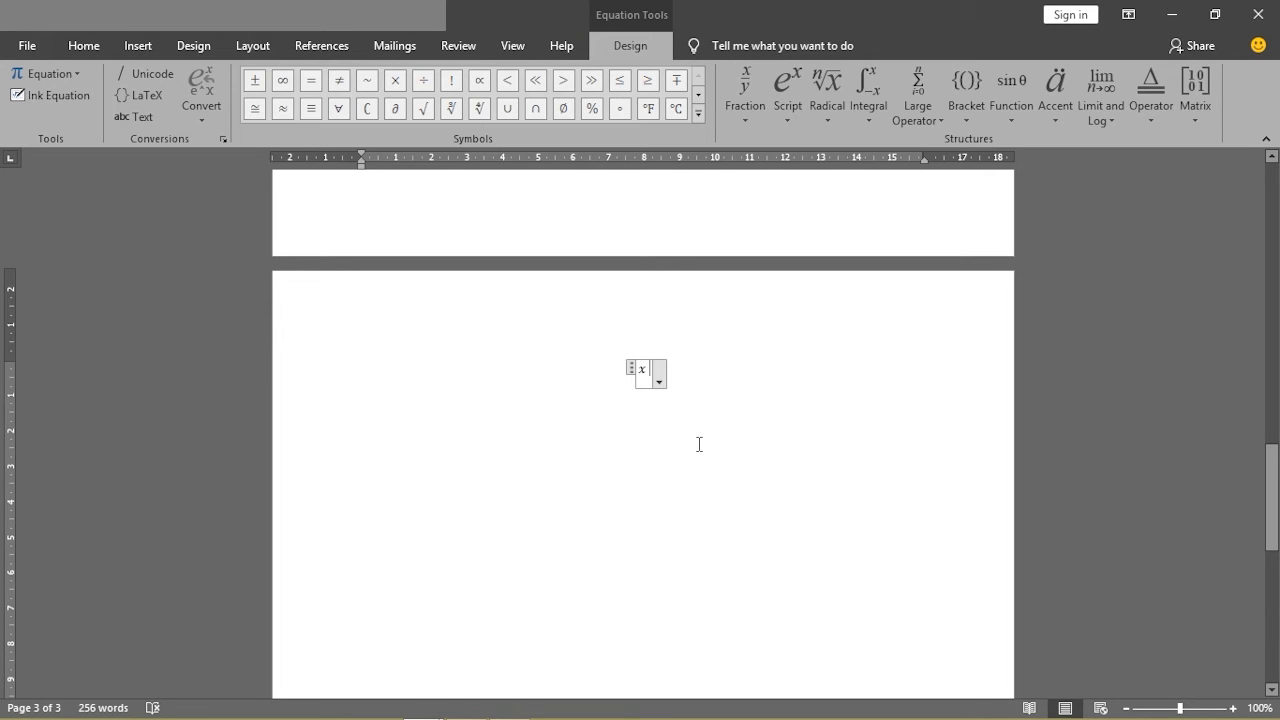
pyautogui.write('+ ')
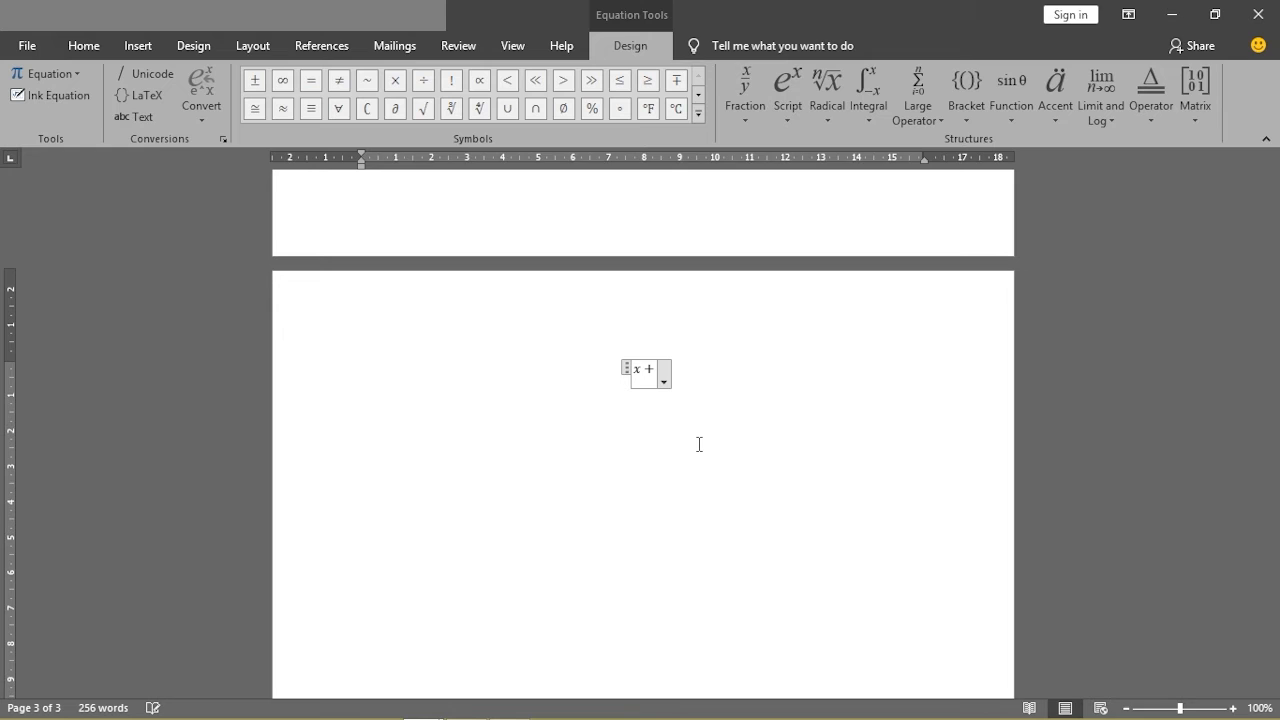
pyautogui.write('y')
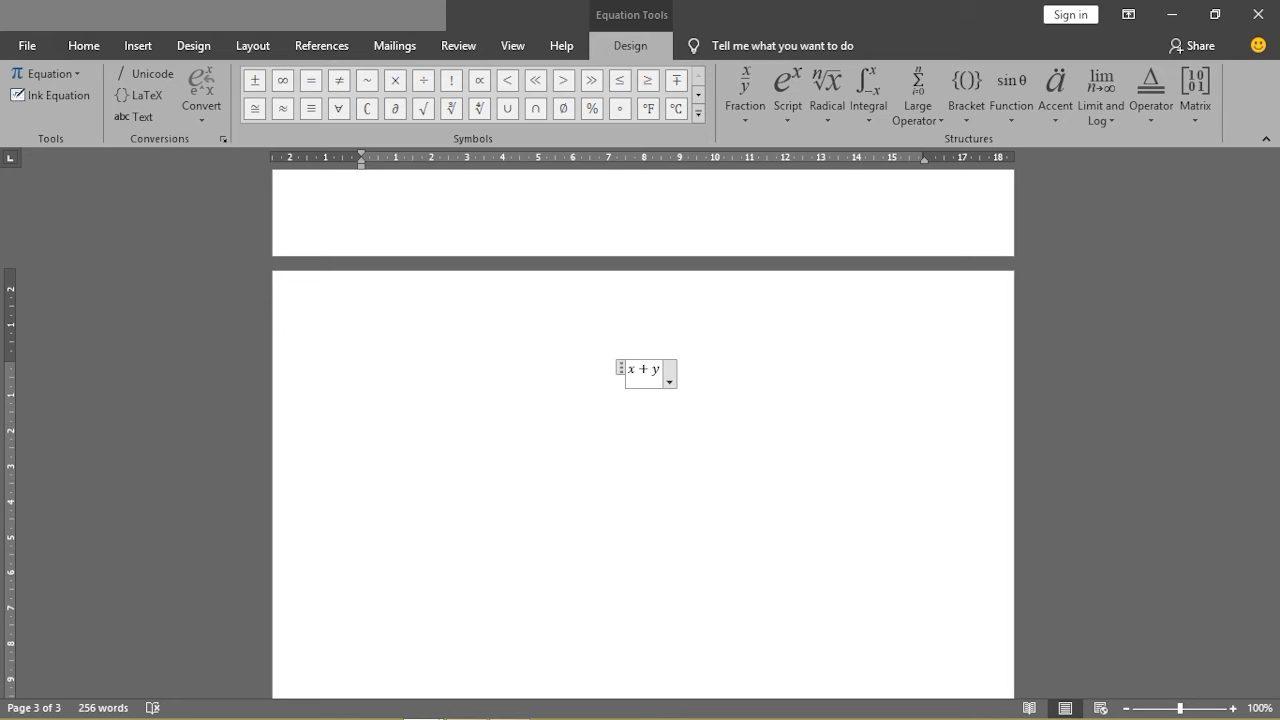
pyautogui.write(' = ')
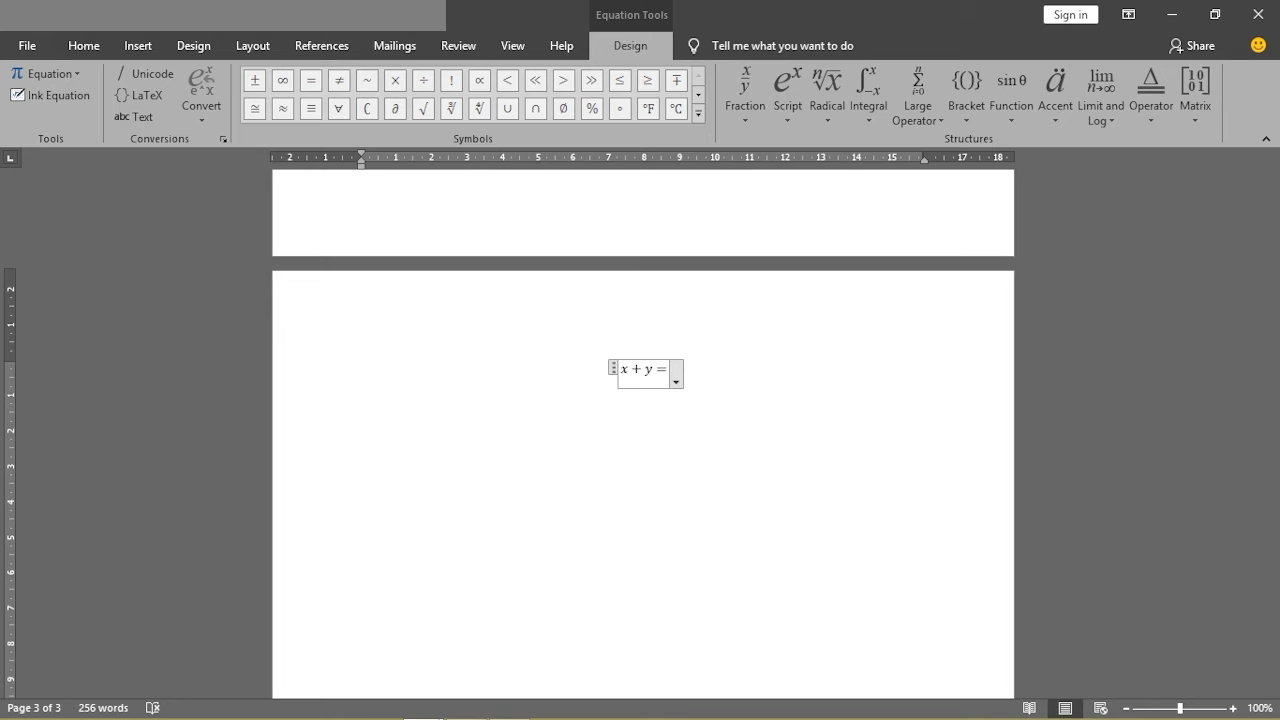
pyautogui.write('5')
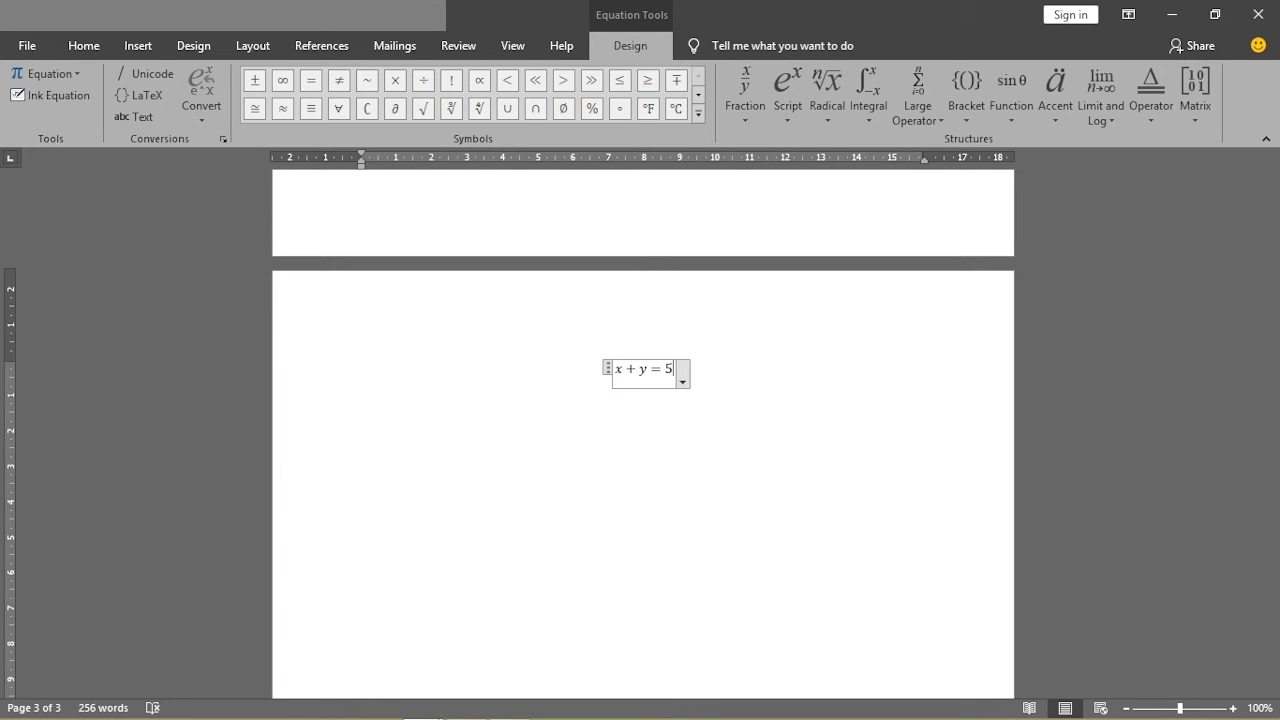
pyautogui.click(663, 417)
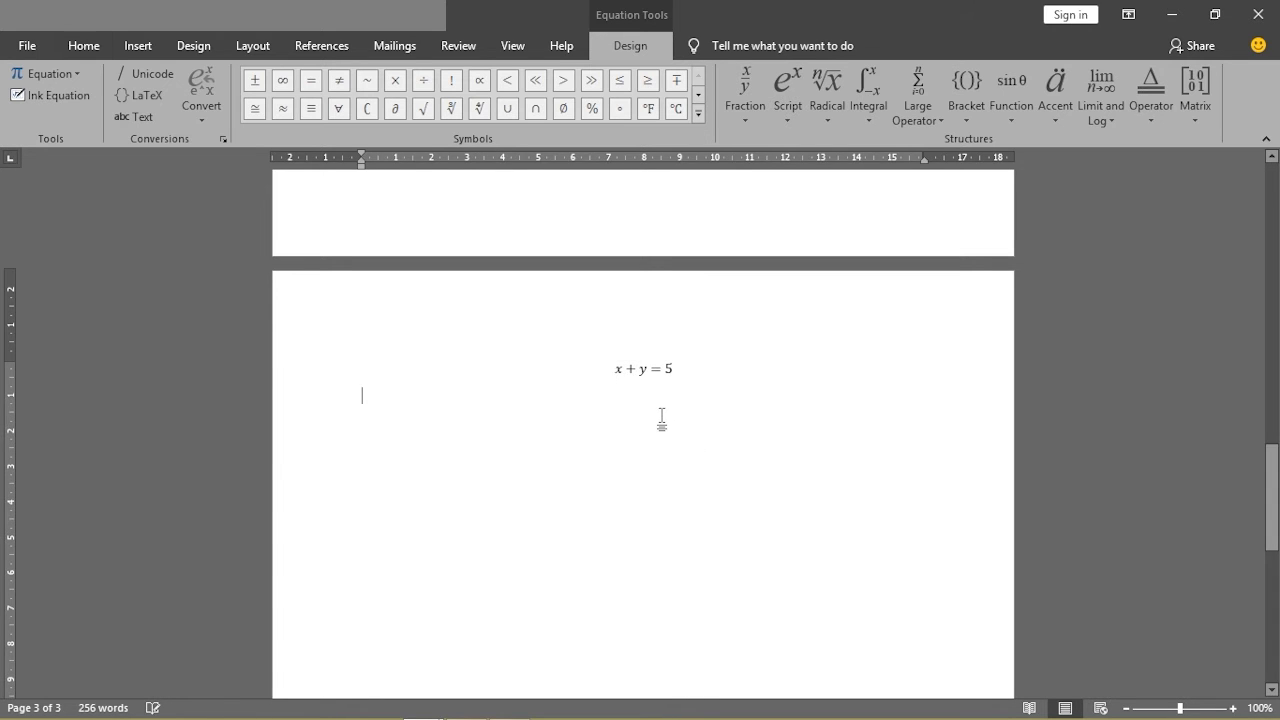
# Try to move the x + y = 5 equation towards the left margin and deselect it
pyautogui.click(614, 374)
pyautogui.moveTo(608, 370); pyautogui.dragTo(392, 353)
pyautogui.click(392, 353)
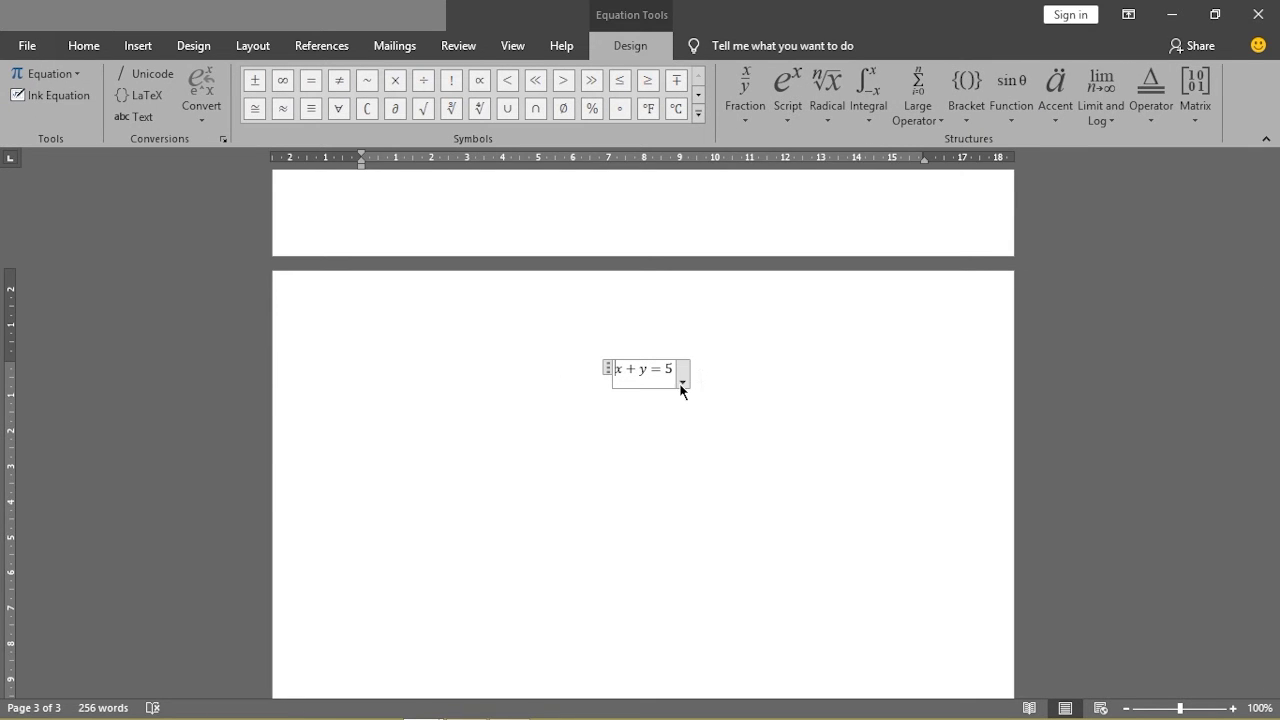
pyautogui.click(727, 362)
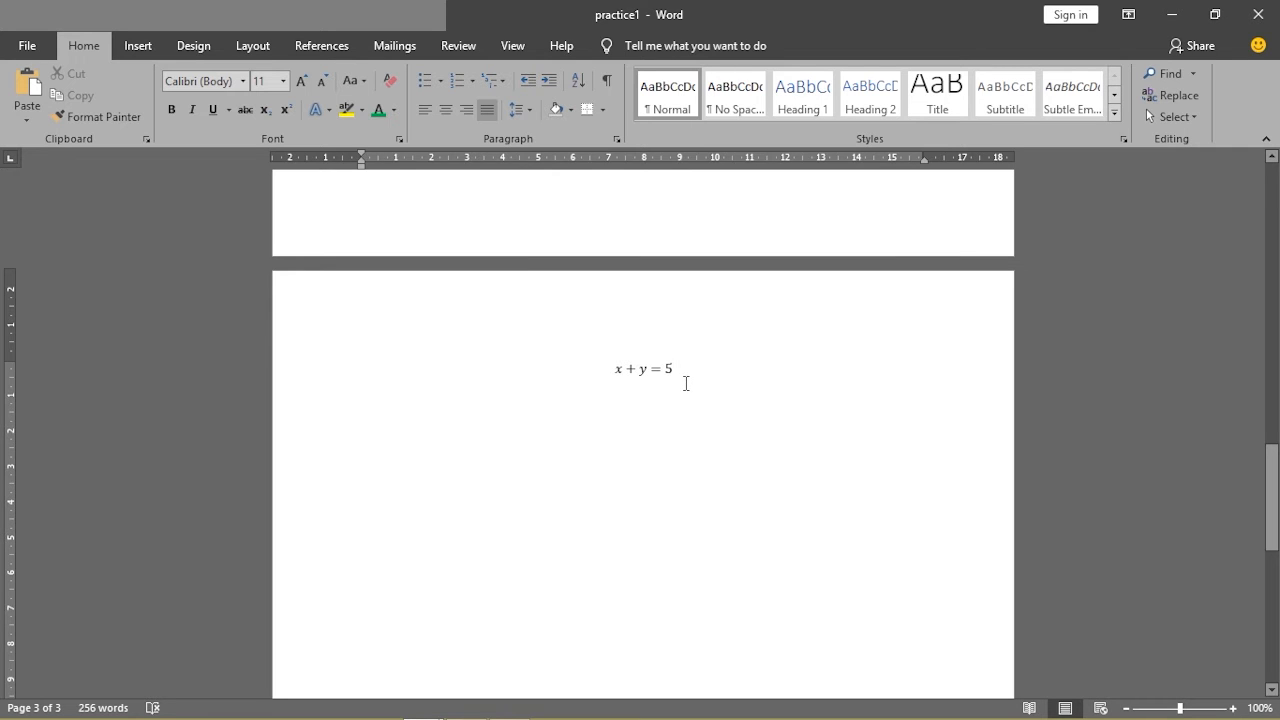
pyautogui.click(625, 371)
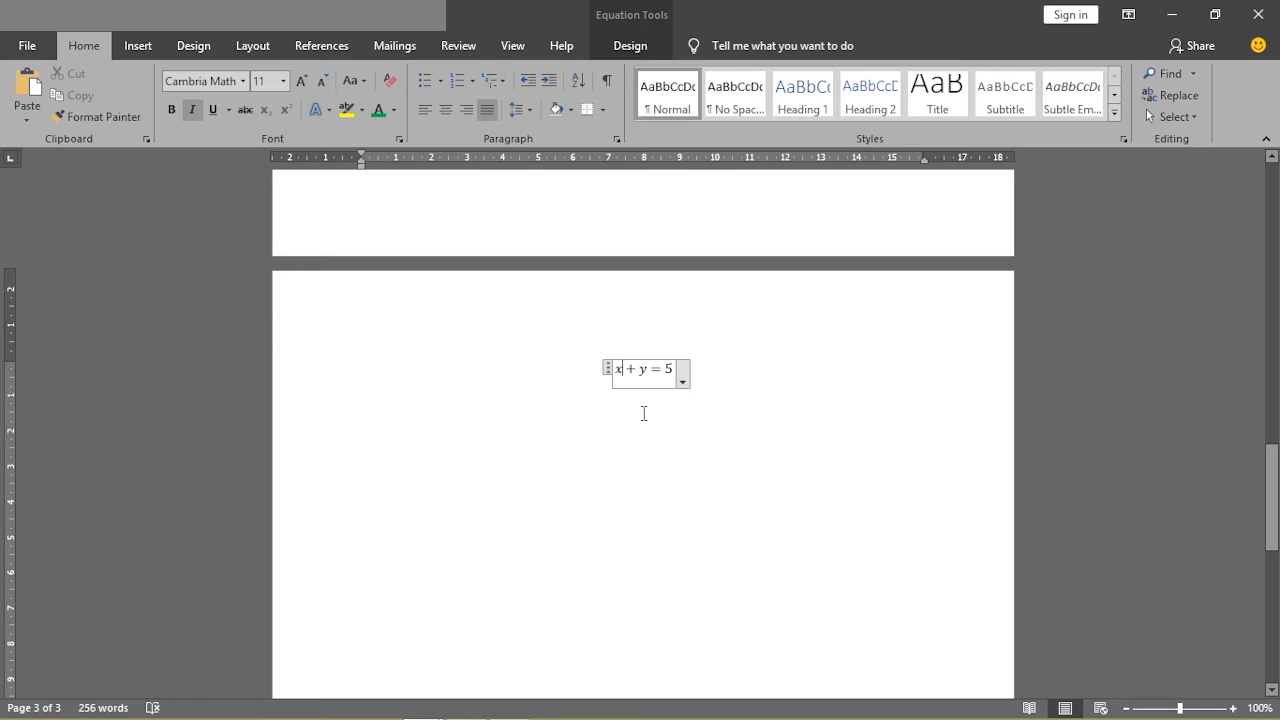
pyautogui.click(743, 369)
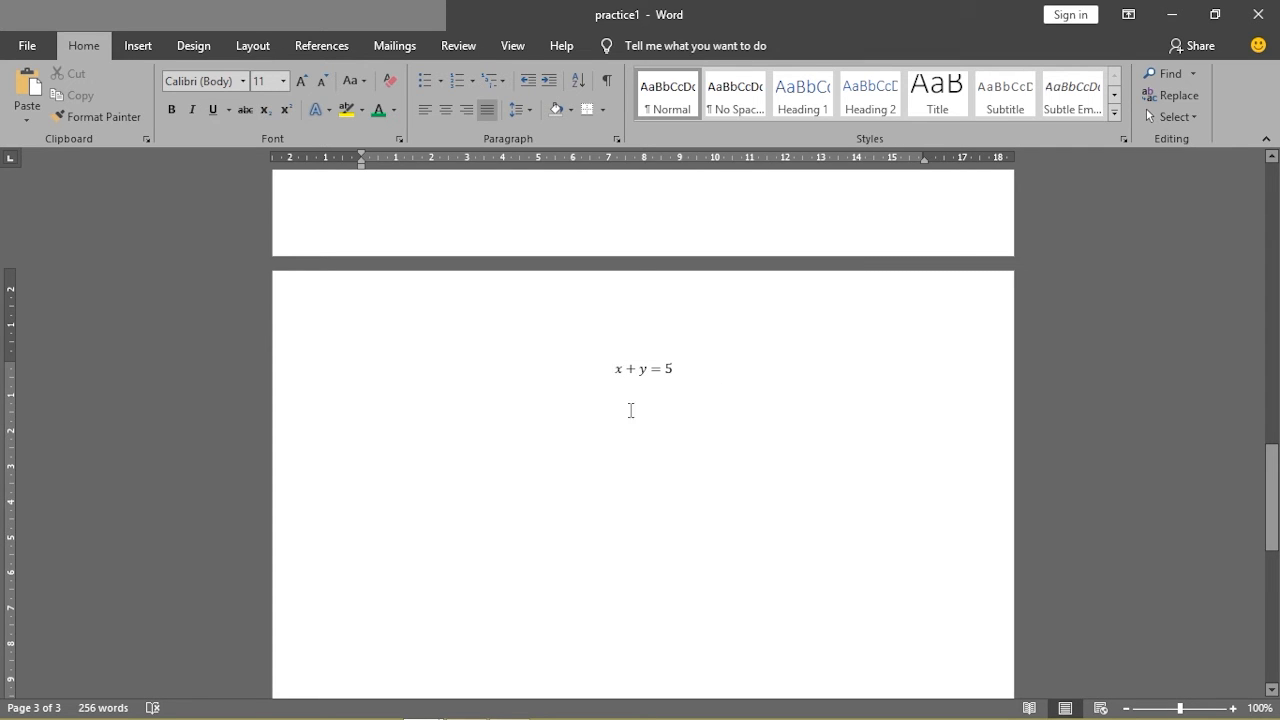
# Insert a new empty equation on the line below x + y = 5
pyautogui.press('Return')
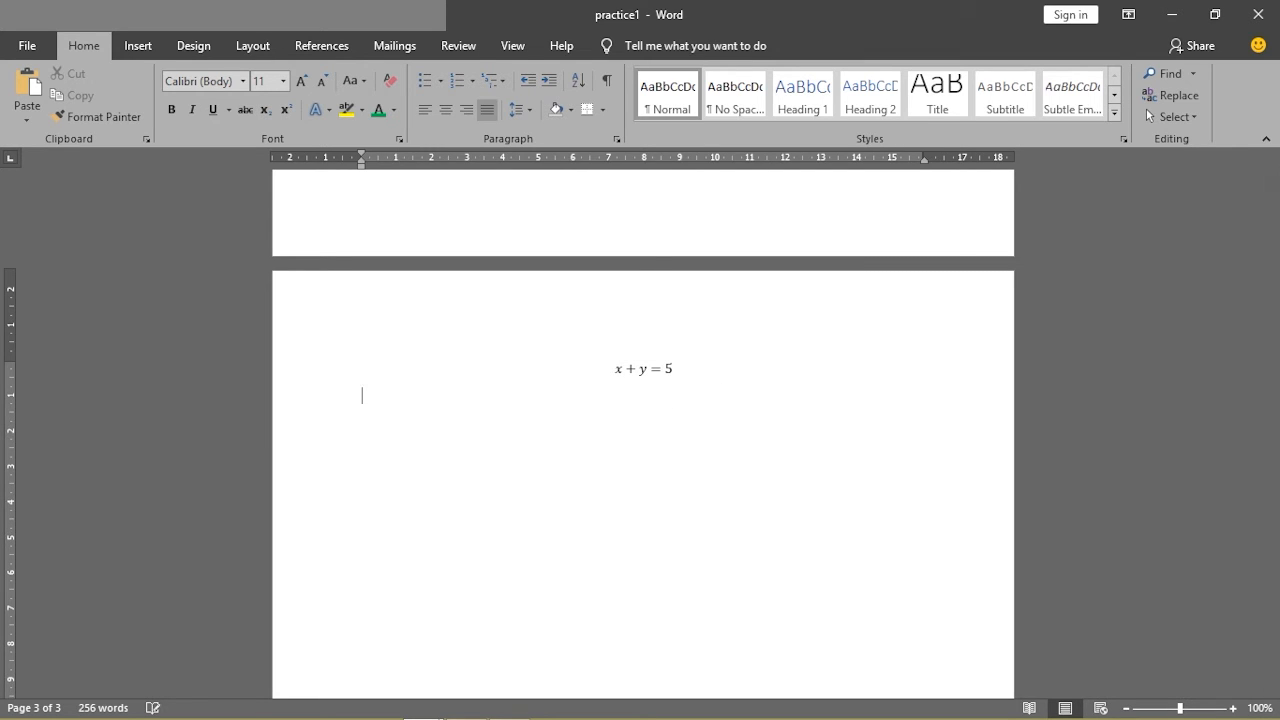
pyautogui.click(131, 55)
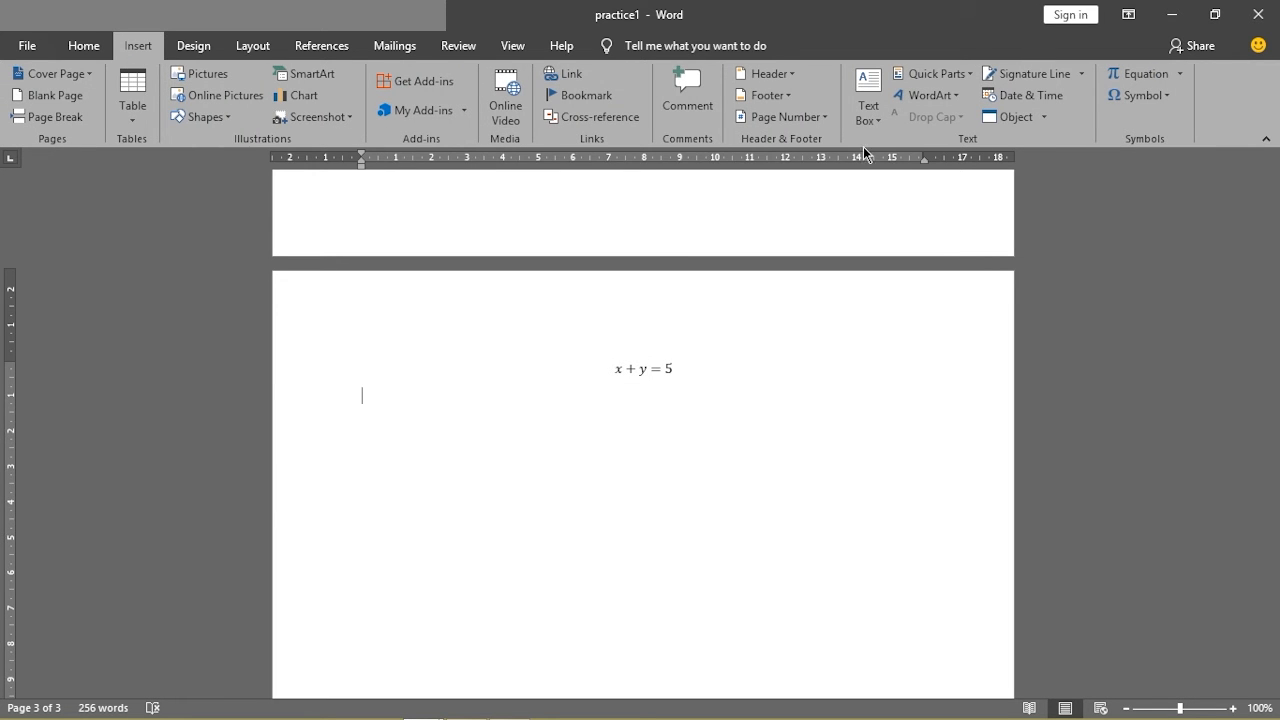
pyautogui.click(1179, 78)
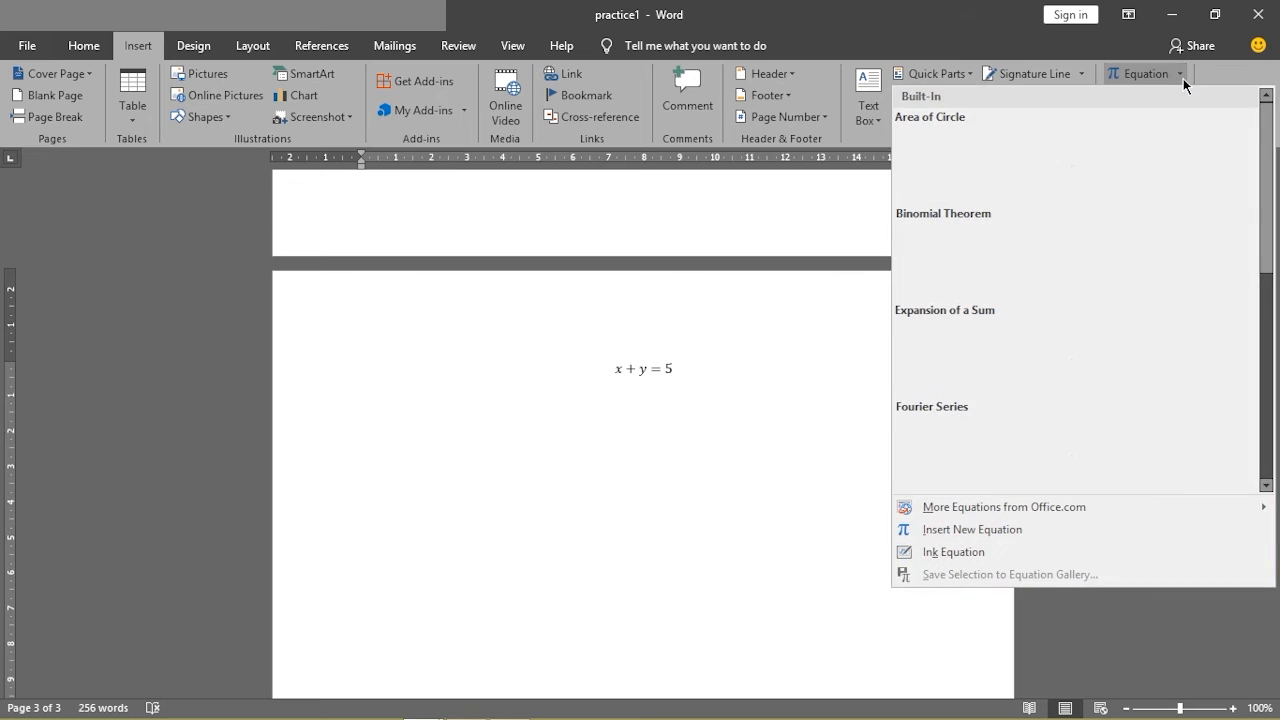
pyautogui.click(972, 529)
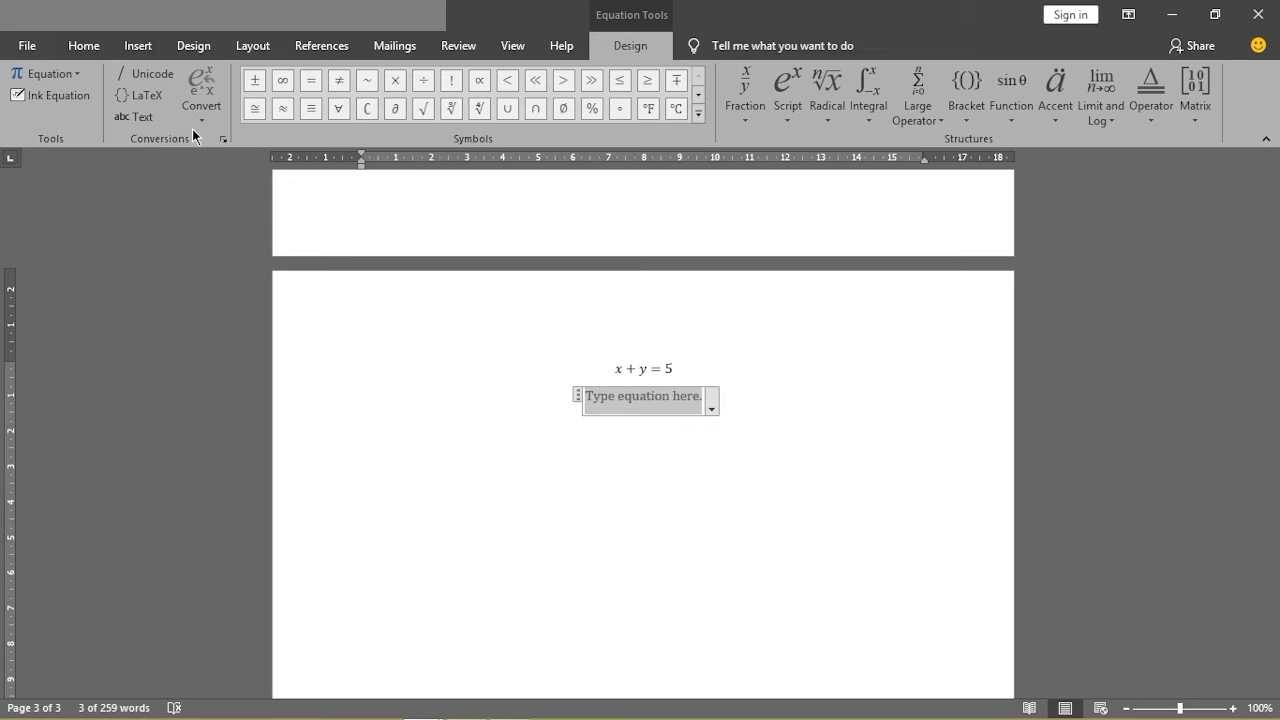
# Look through the fraction structures, add a superscript structure to the empty equation and fill it in as X²
pyautogui.click(744, 121)
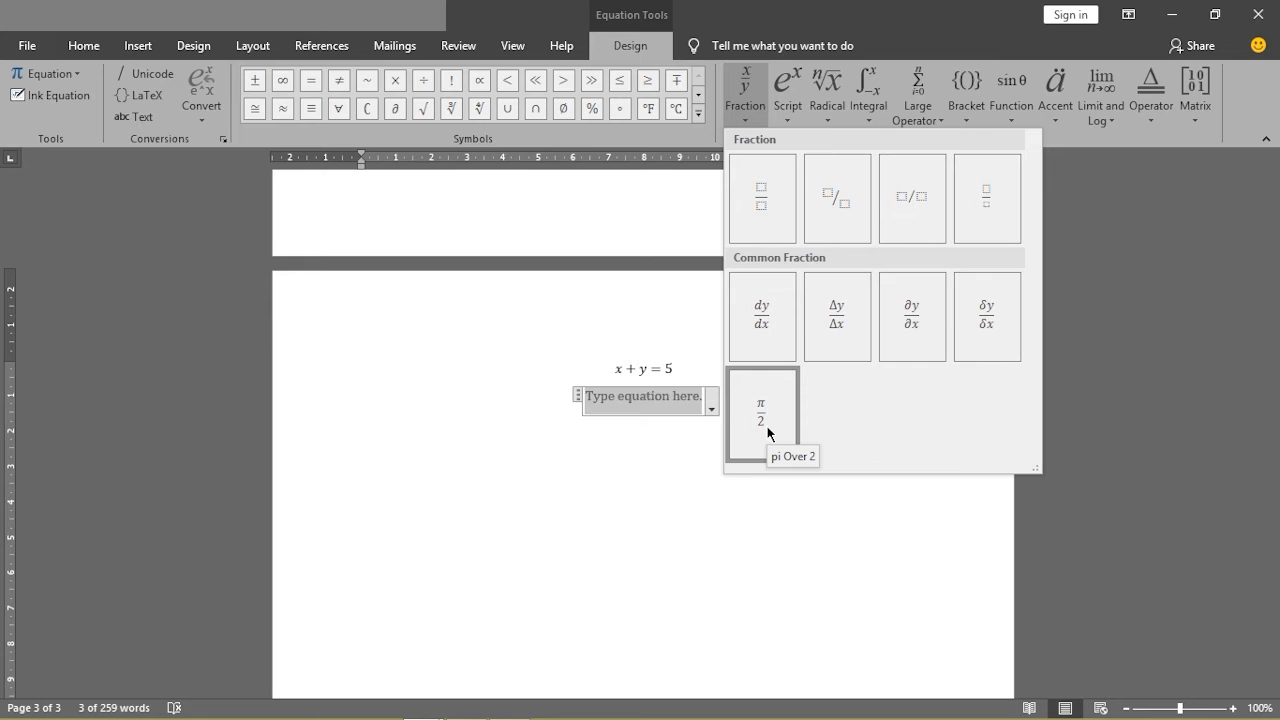
pyautogui.click(788, 118)
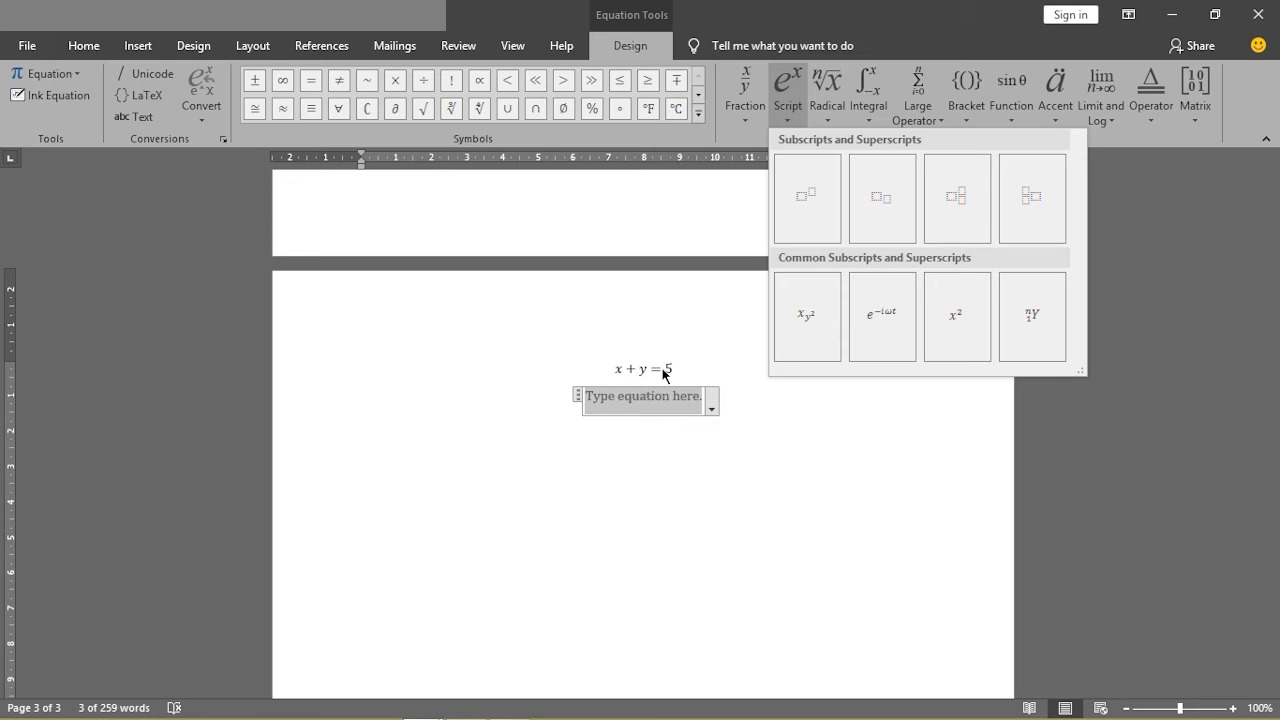
pyautogui.click(817, 204)
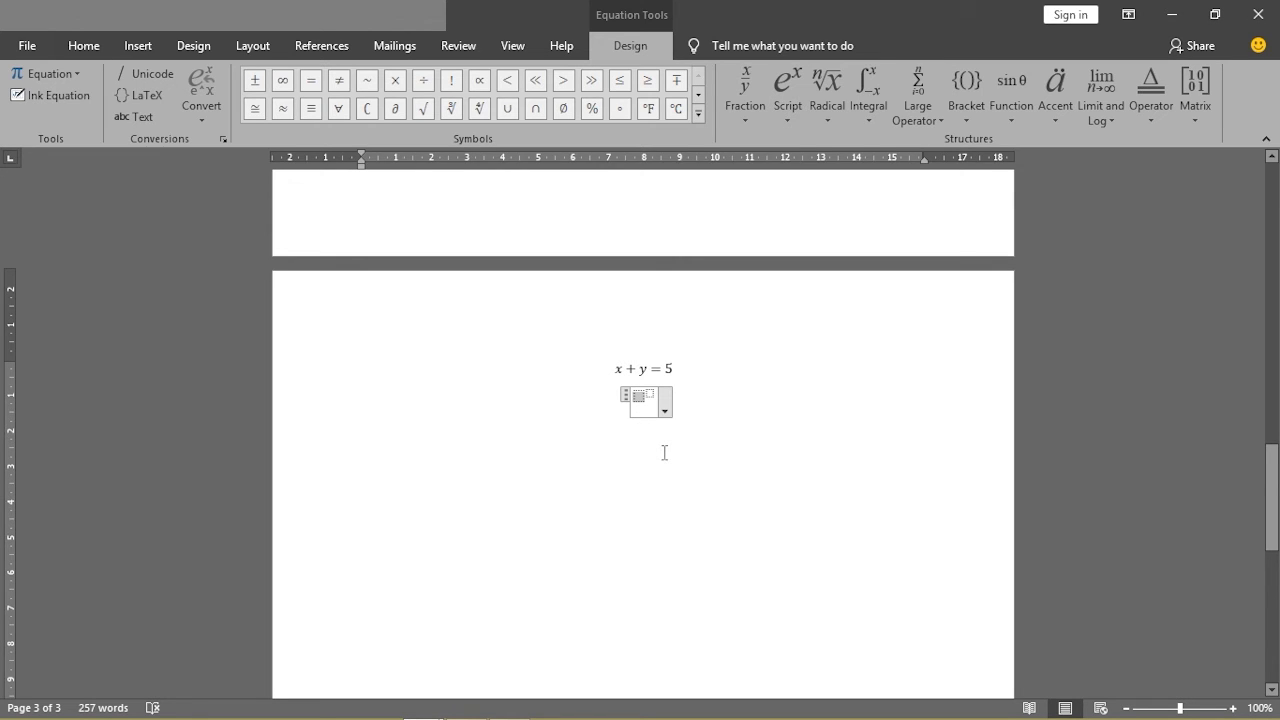
pyautogui.write('x')
pyautogui.press('BackSpace')
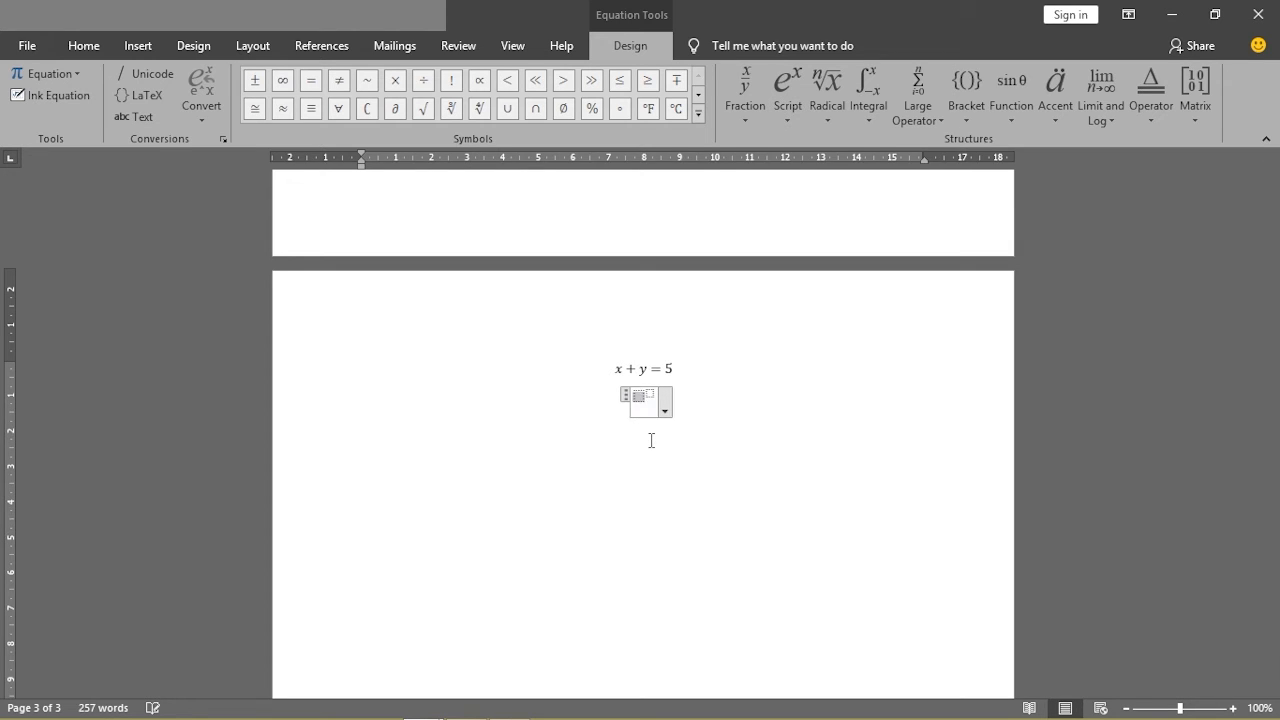
pyautogui.write('x')
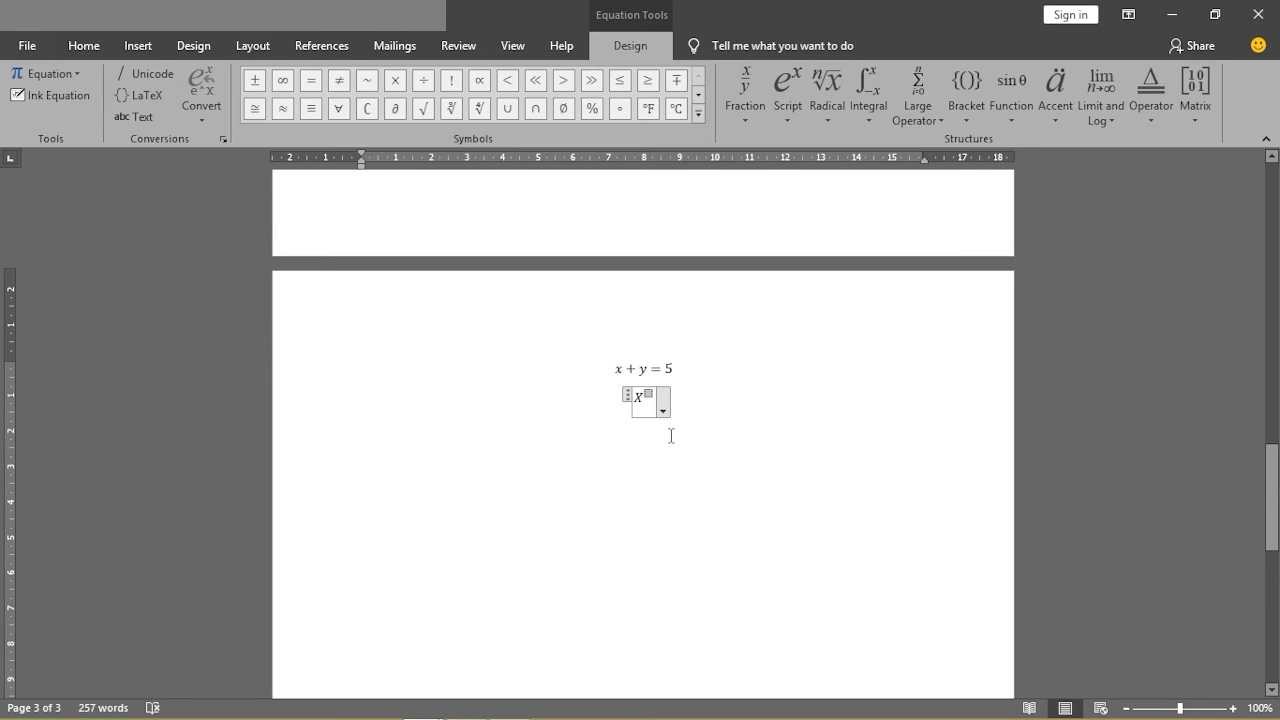
pyautogui.write('2')
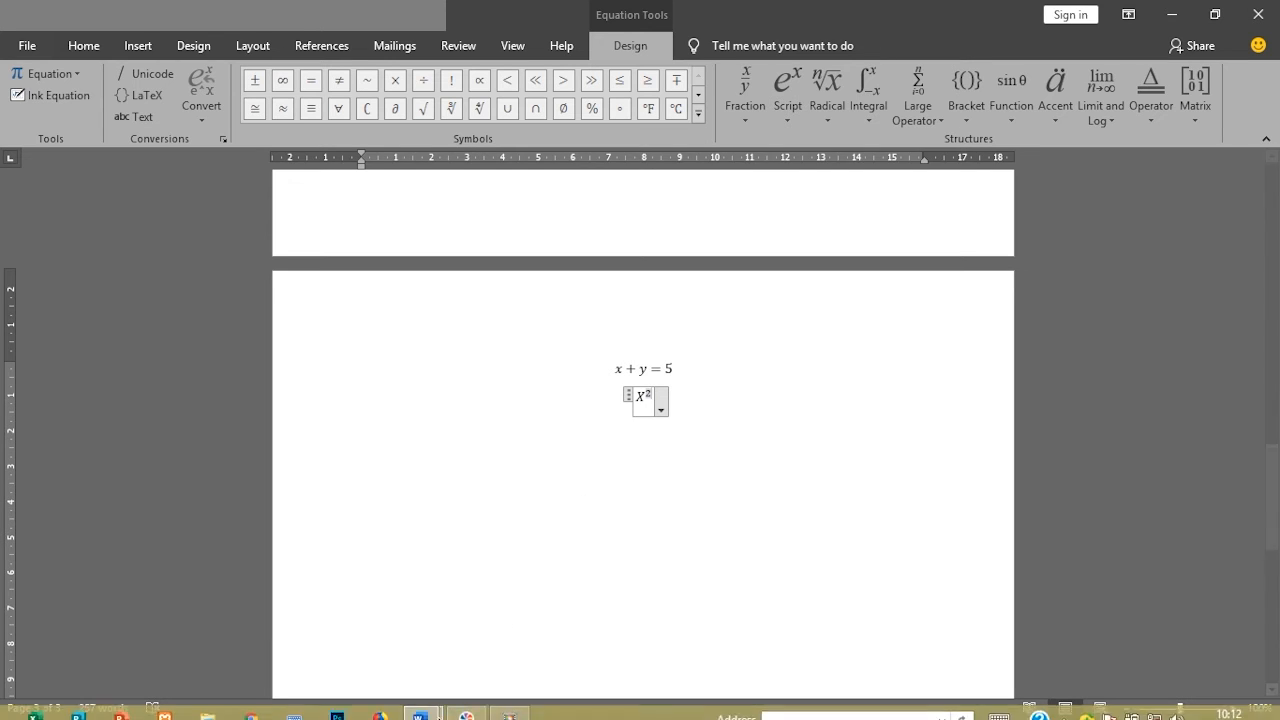
# Move the cursor out of the exponent with the on-screen keyboard, hide the keyboard and add a plus sign after X²
pyautogui.click(296, 707)
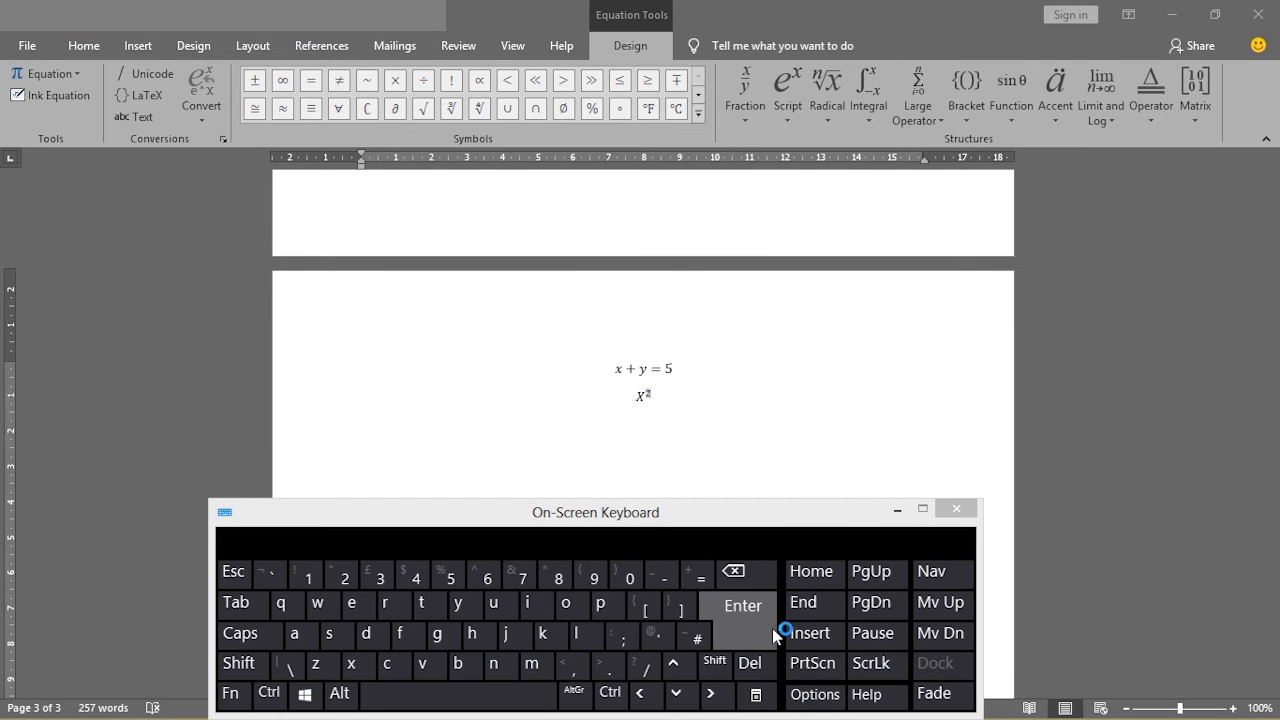
pyautogui.click(644, 514)
pyautogui.click(655, 393)
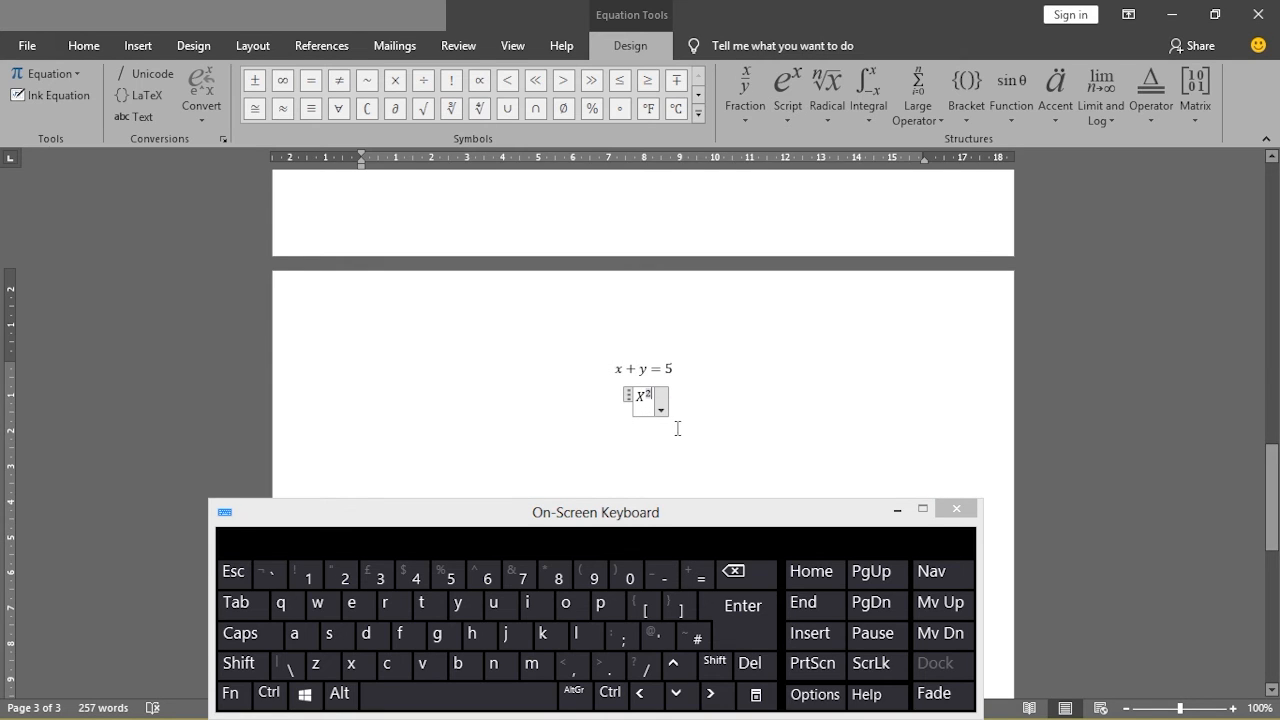
pyautogui.click(711, 700)
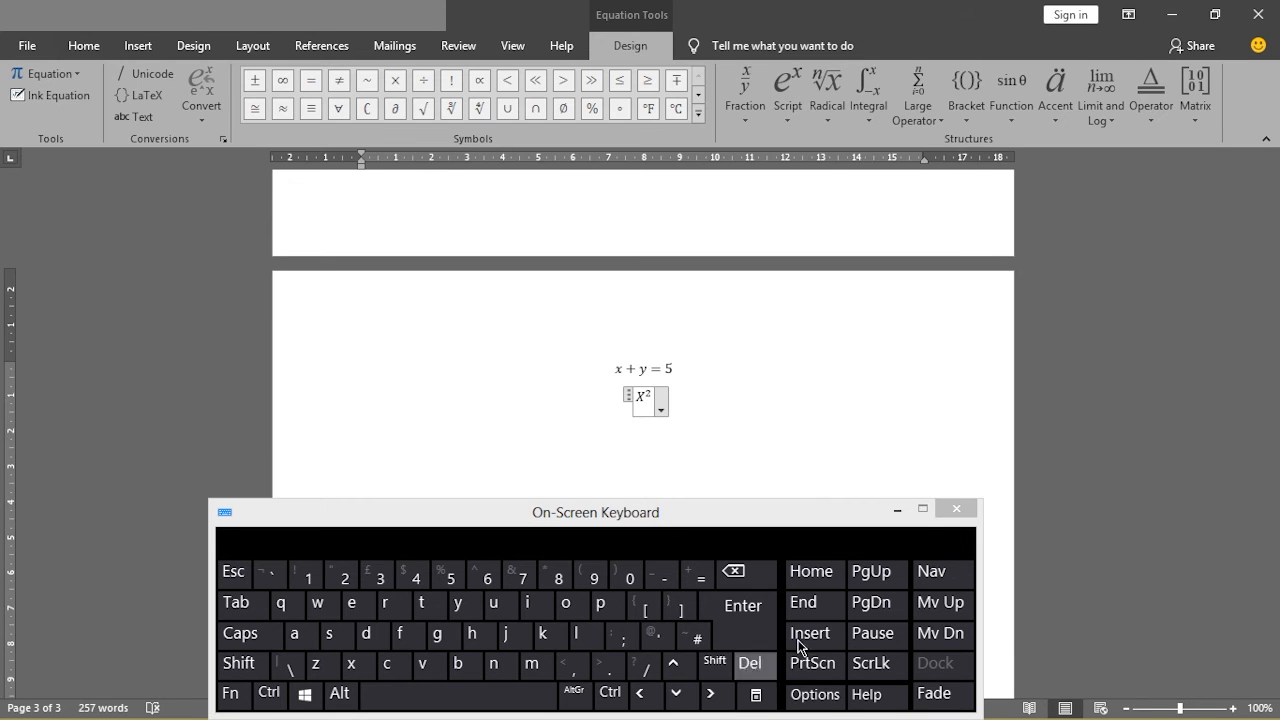
pyautogui.click(896, 510)
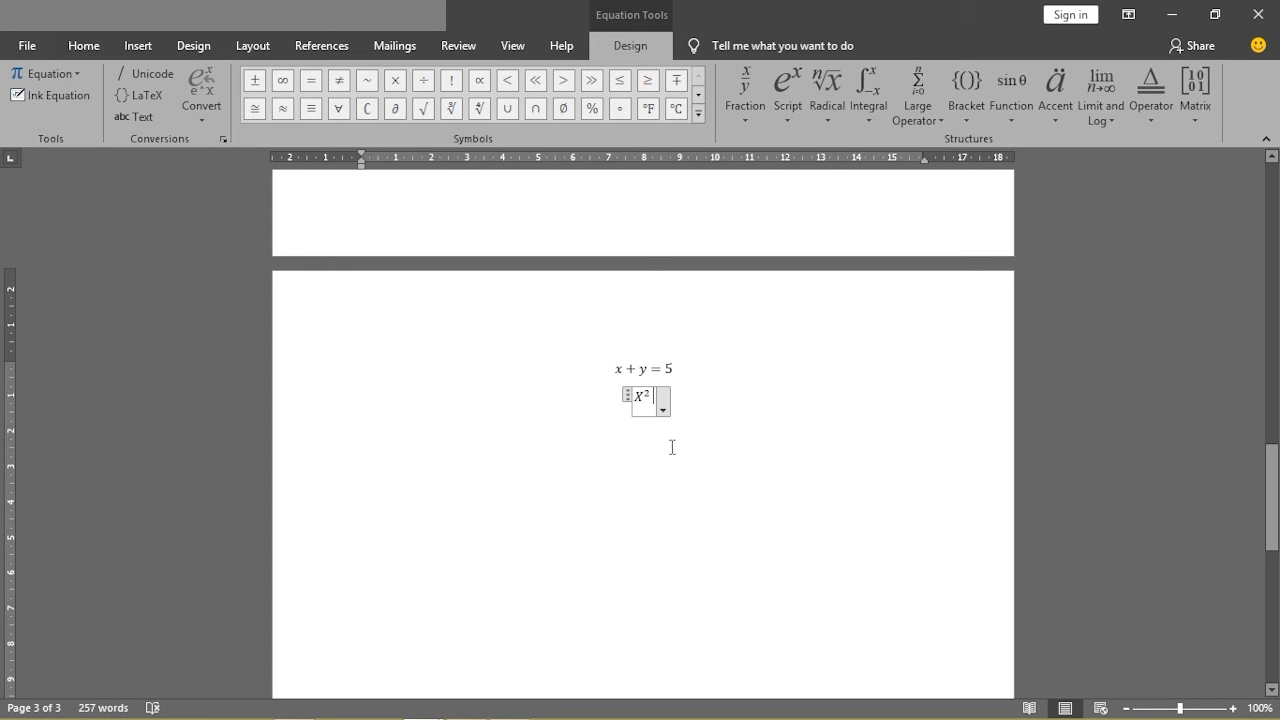
pyautogui.write('+')
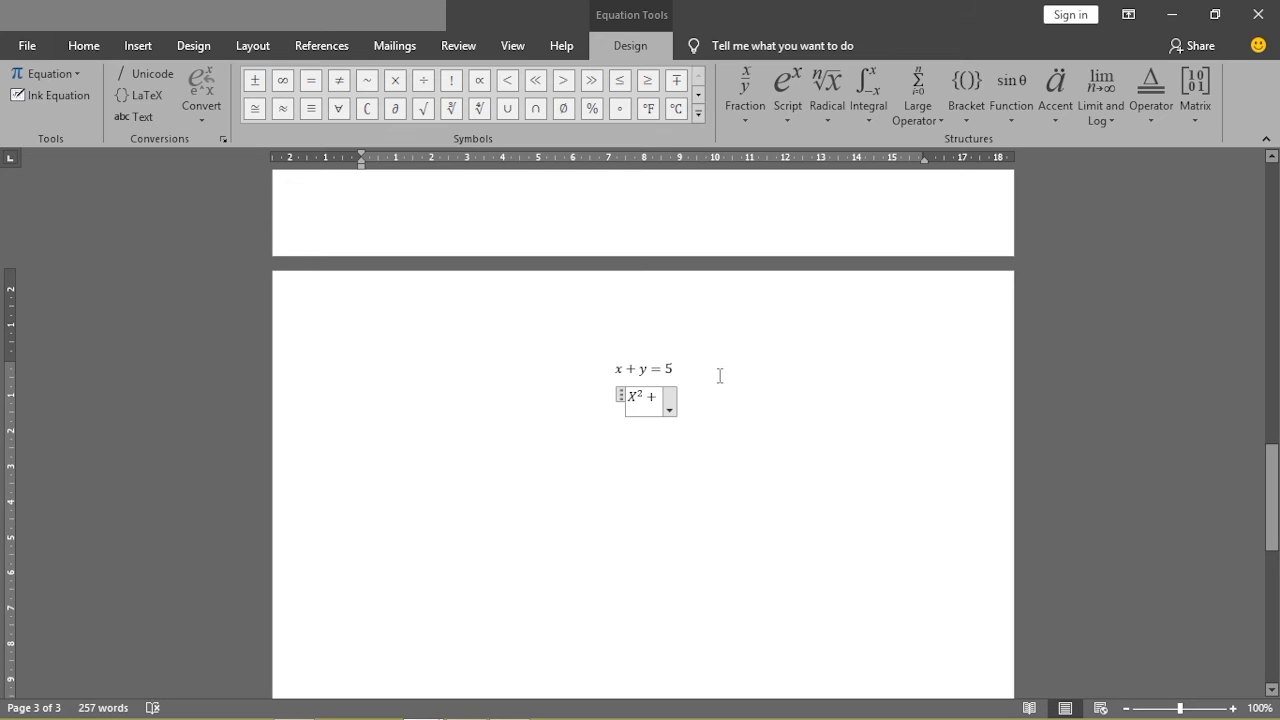
# Complete the second equation by adding a superscript structure filled in as Y², followed by = 5
pyautogui.click(787, 119)
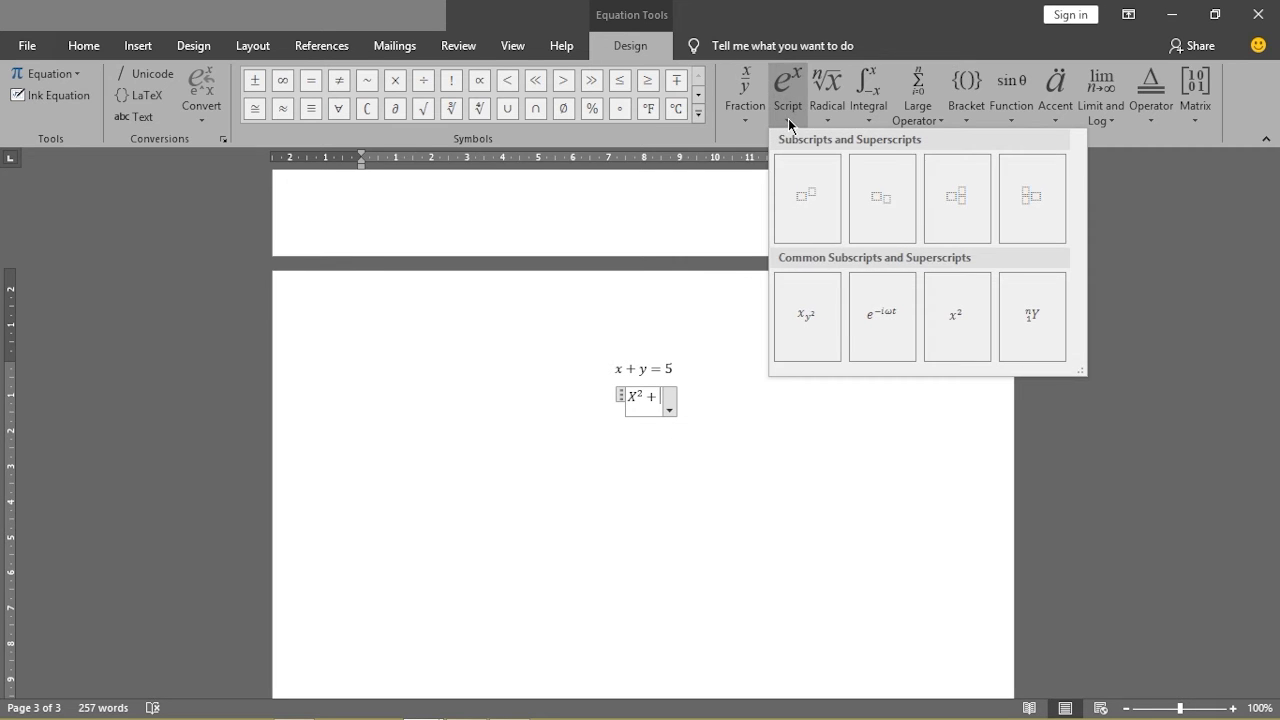
pyautogui.click(808, 197)
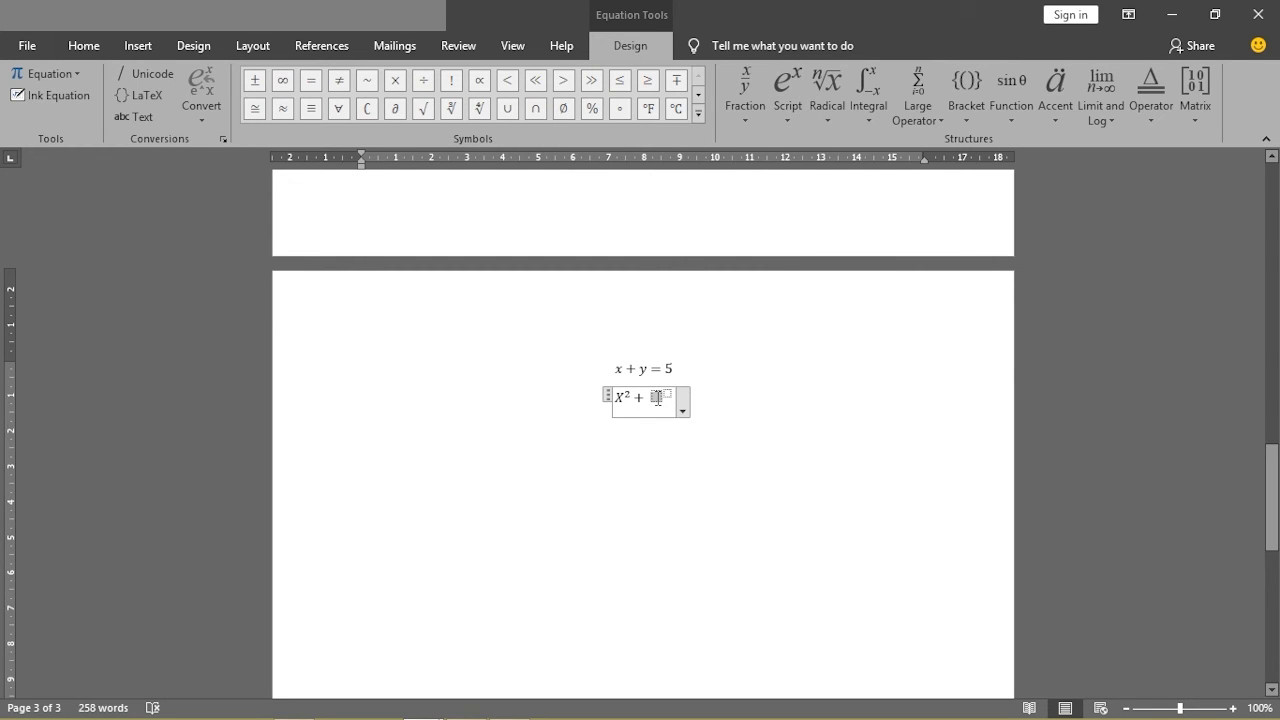
pyautogui.write('Y')
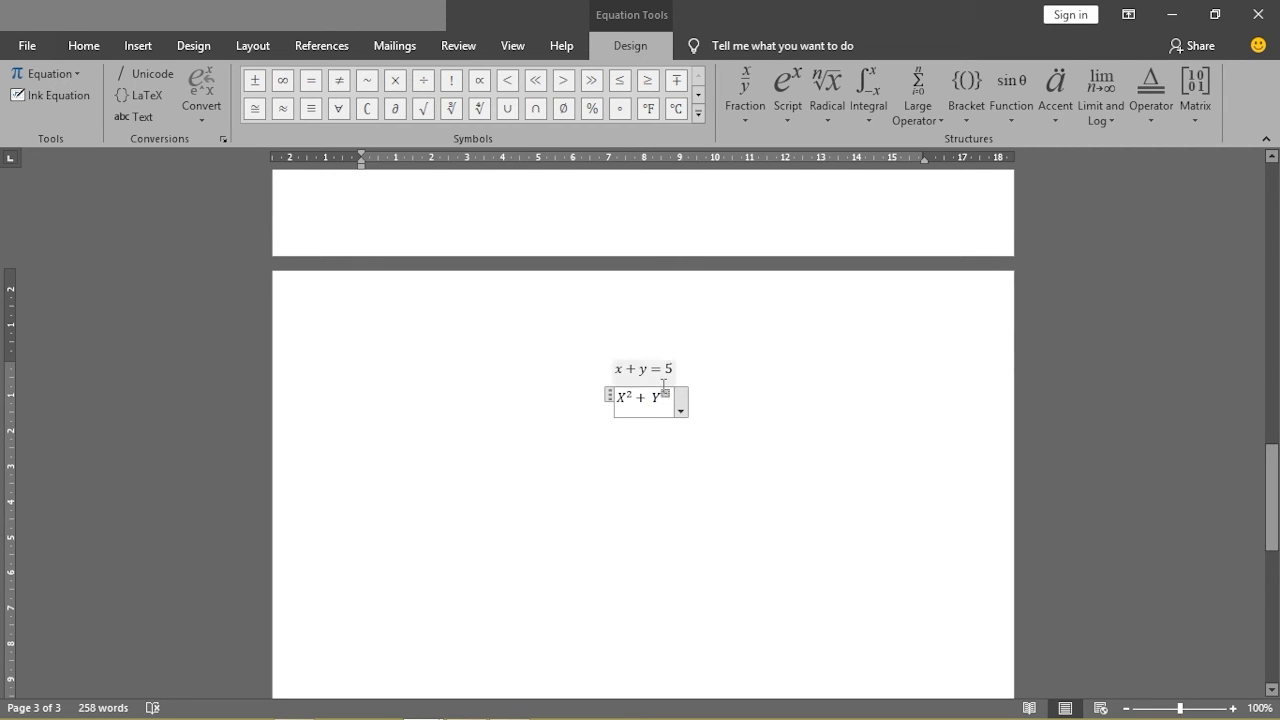
pyautogui.click(665, 392)
pyautogui.write('2')
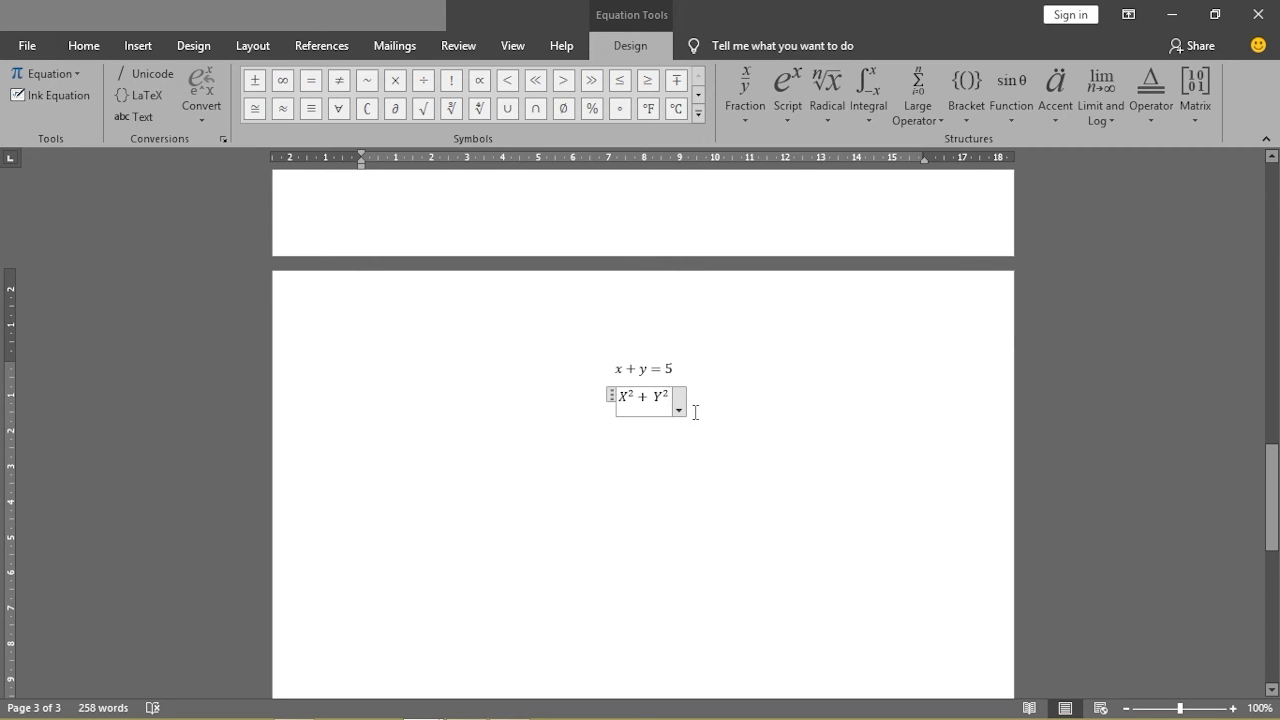
pyautogui.write('= ')
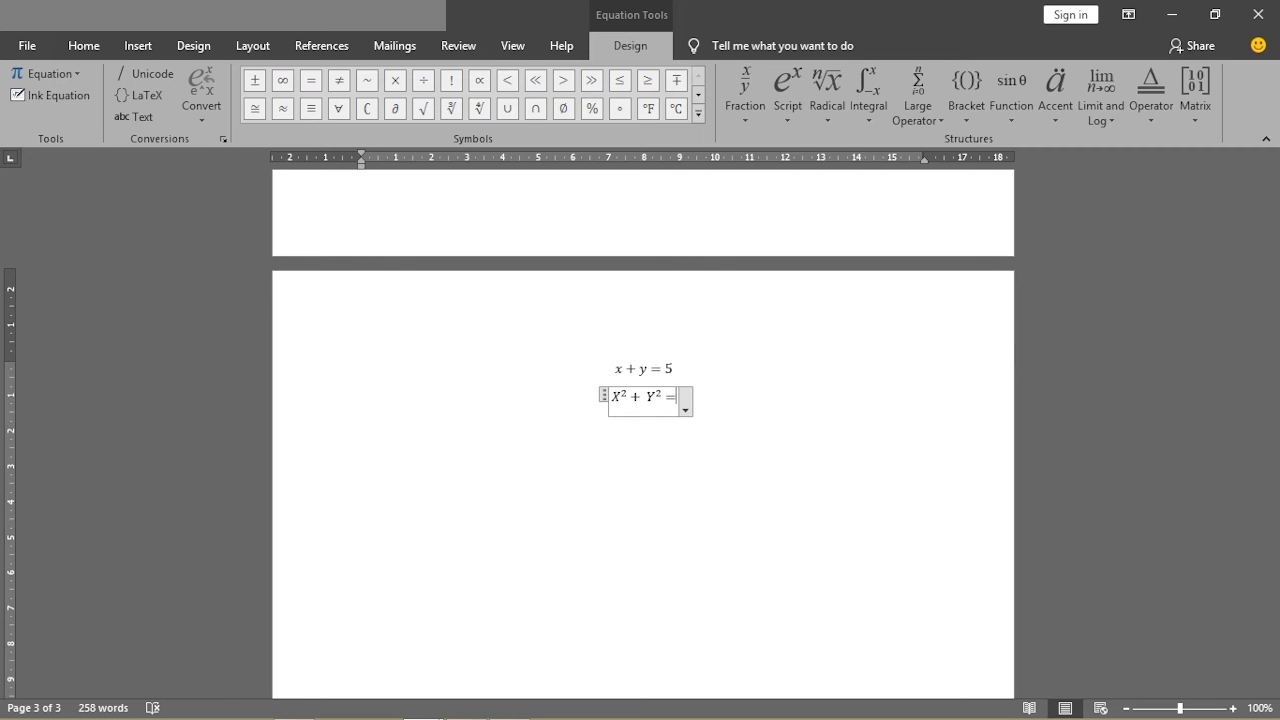
pyautogui.write('5')
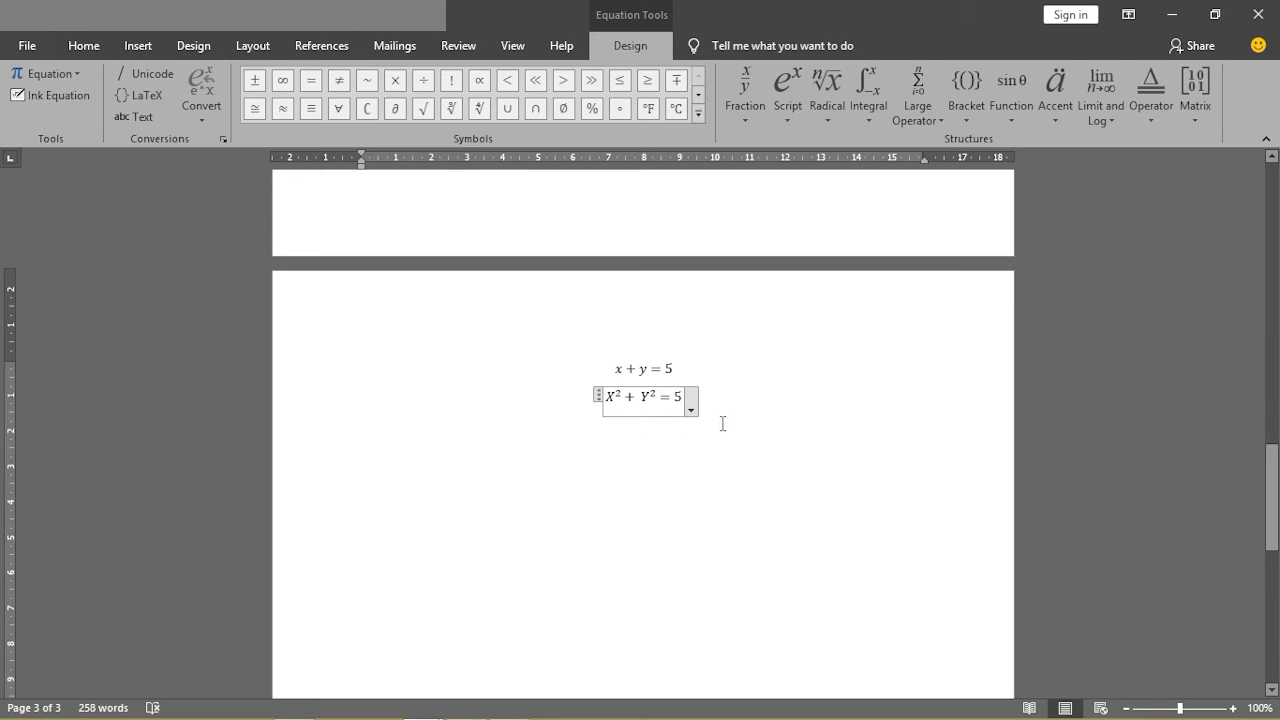
# Change the exponent of X in the second equation to 3
pyautogui.click(617, 393)
pyautogui.press('BackSpace')
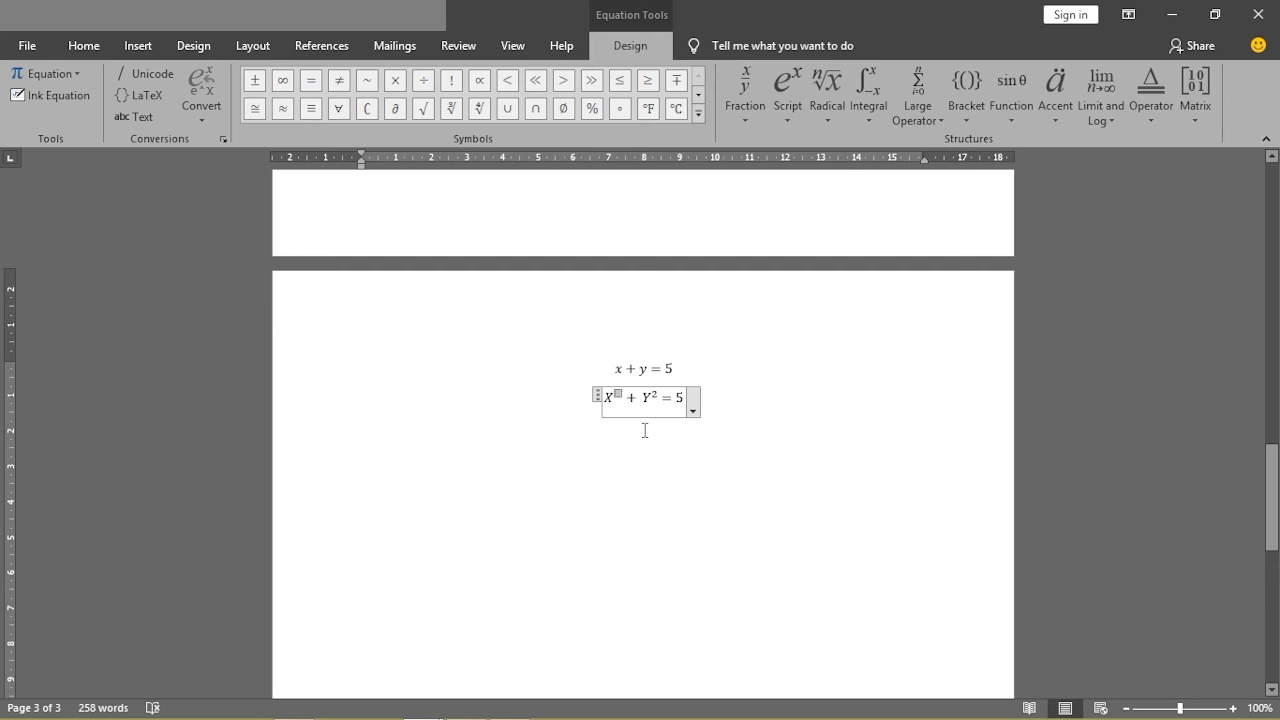
pyautogui.write('3')
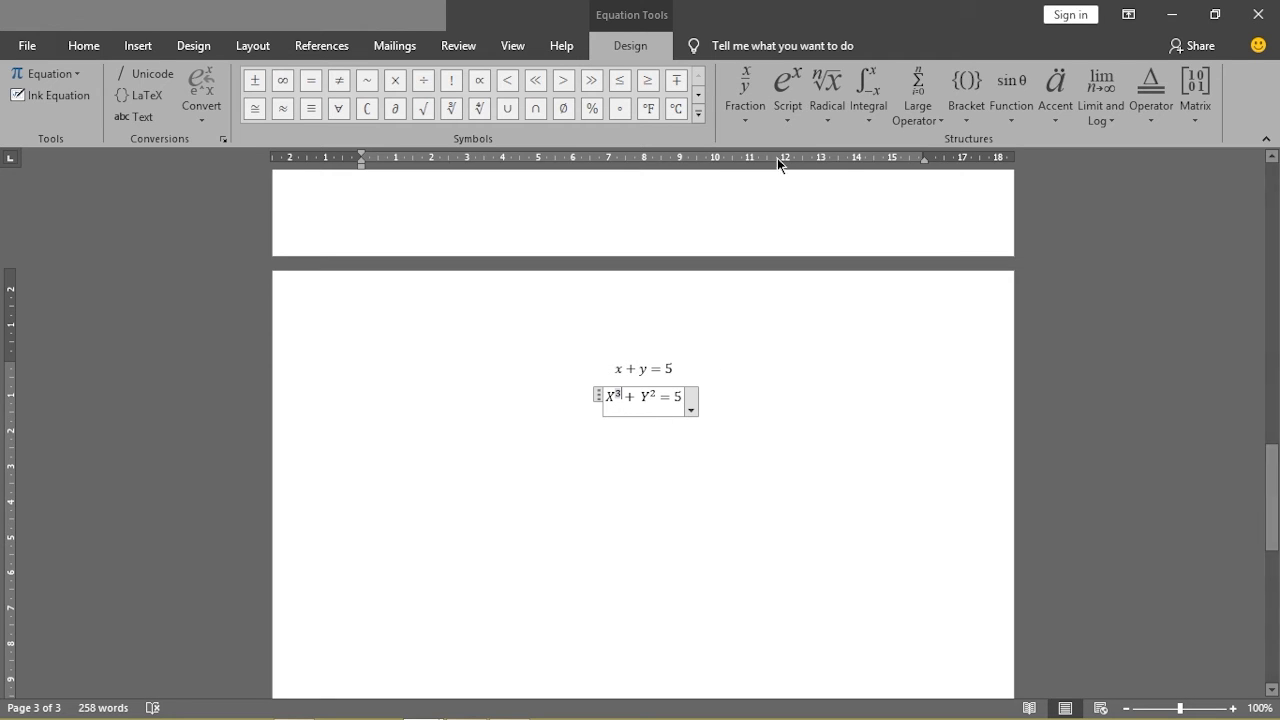
# Insert the quadratic formula from the common radicals beside the exponent 3 of X
pyautogui.click(818, 120)
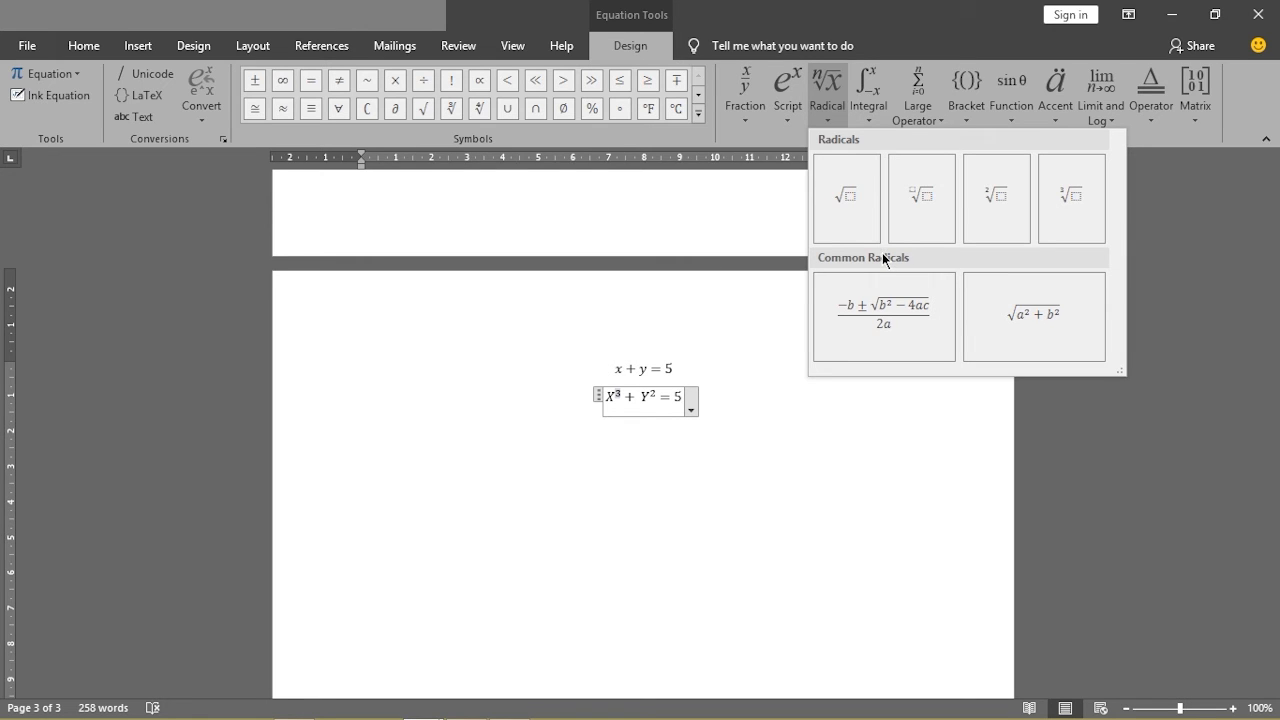
pyautogui.click(872, 312)
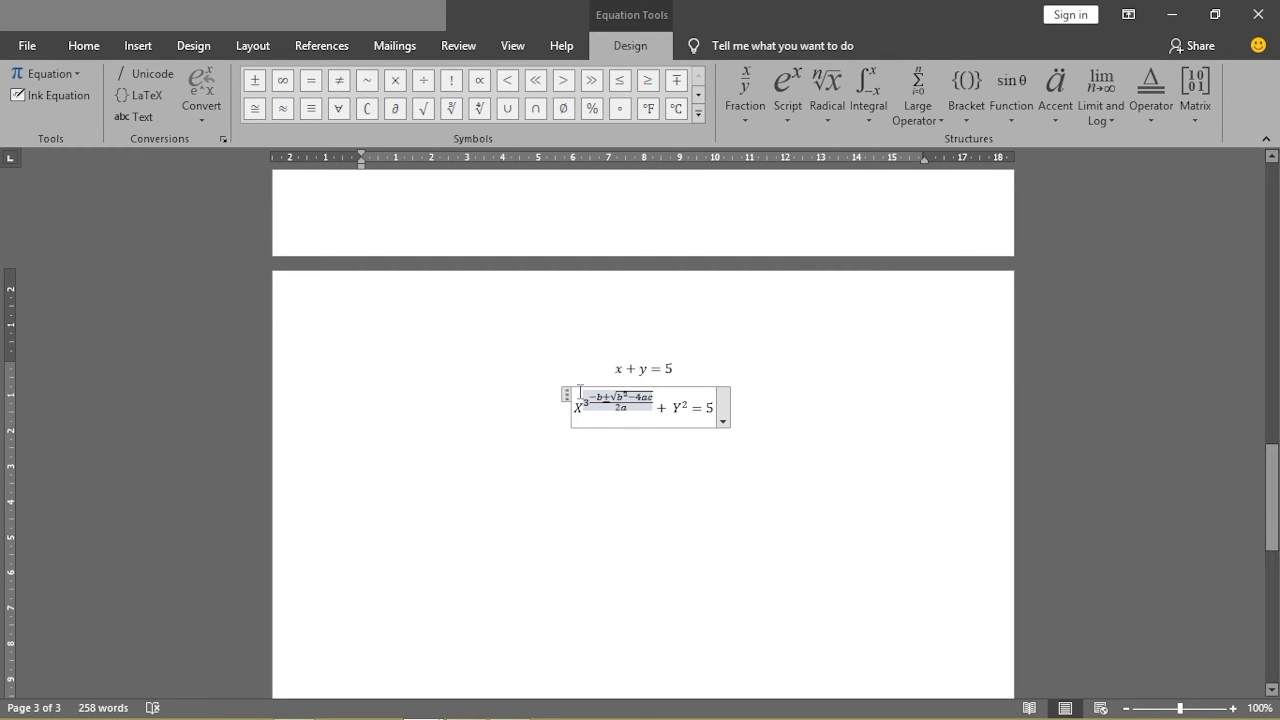
pyautogui.click(752, 372)
pyautogui.click(705, 400)
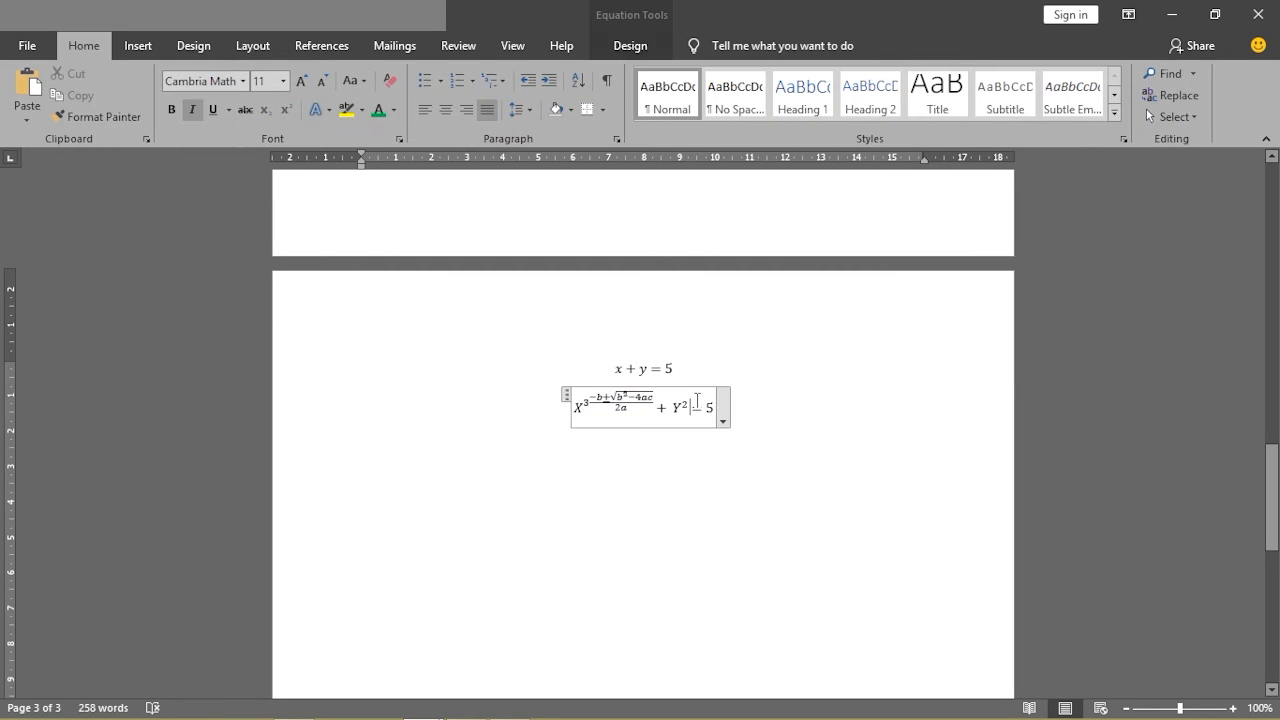
# Try to move the second equation towards the left margin and deselect it
pyautogui.rightClick(564, 400)
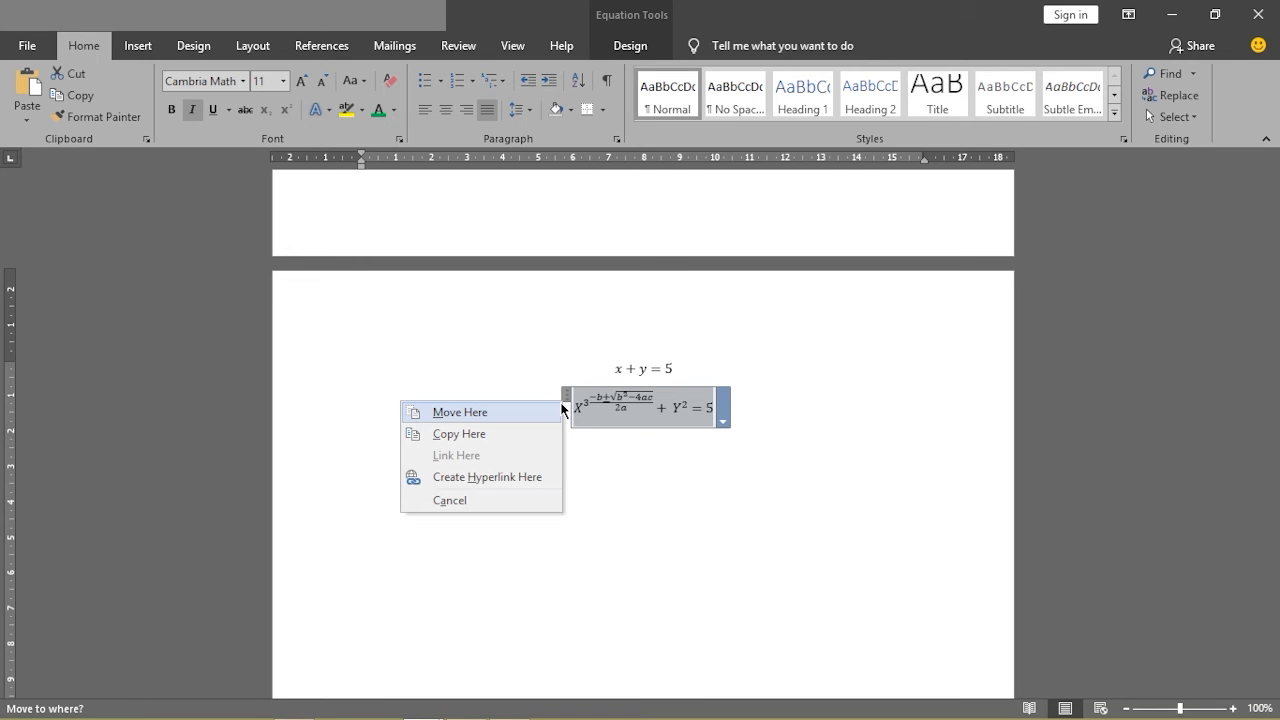
pyautogui.click(476, 492)
pyautogui.click(742, 410)
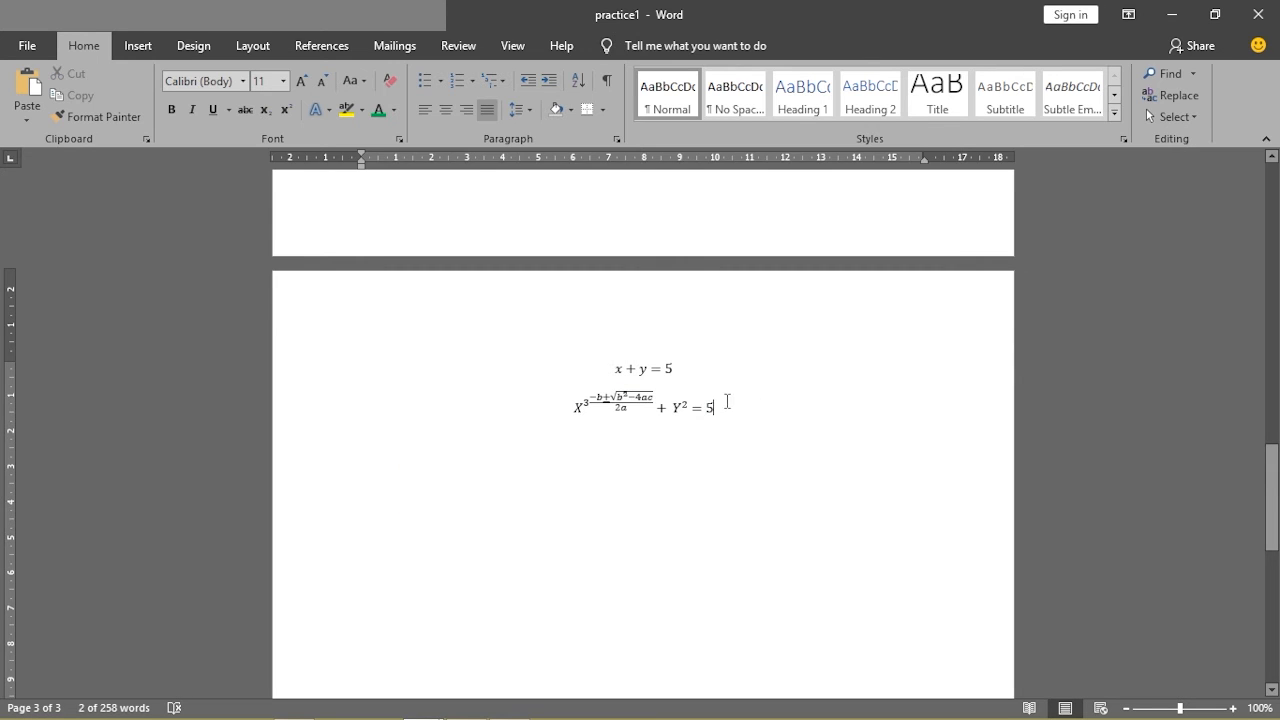
# Delete both equations from page 3
pyautogui.moveTo(534, 346); pyautogui.dragTo(724, 412)
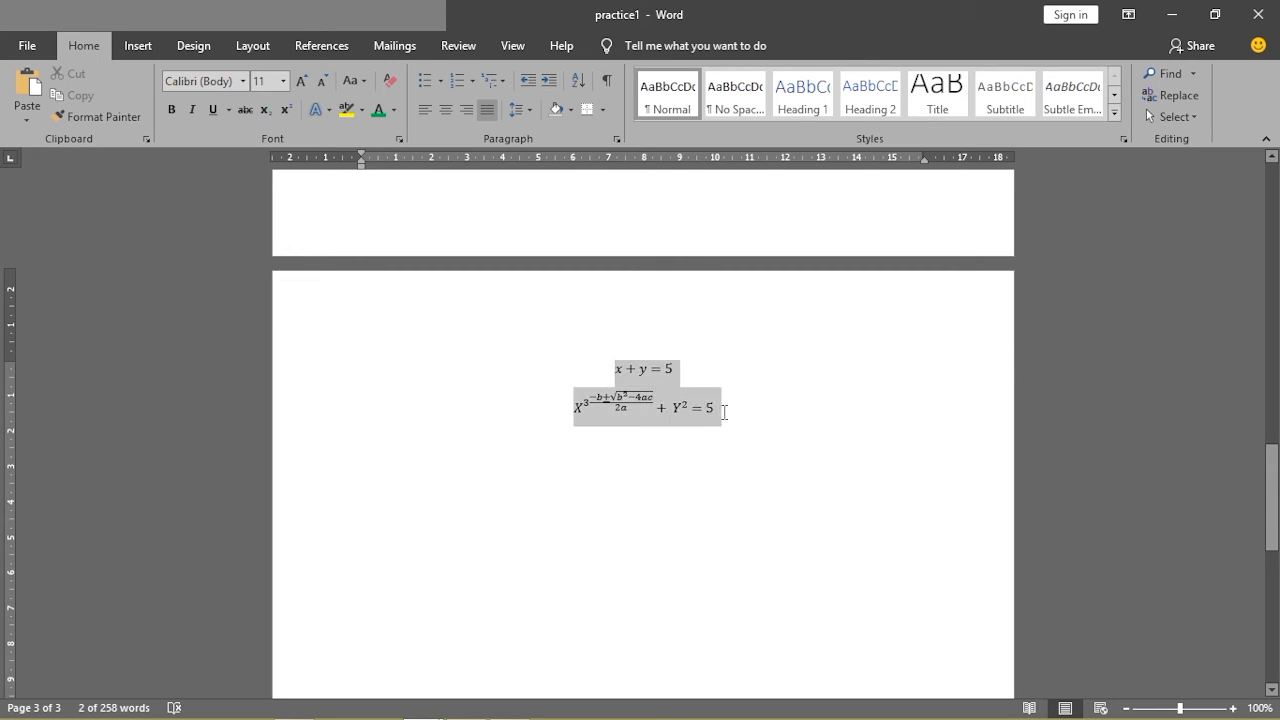
pyautogui.rightClick(646, 409)
pyautogui.click(686, 421)
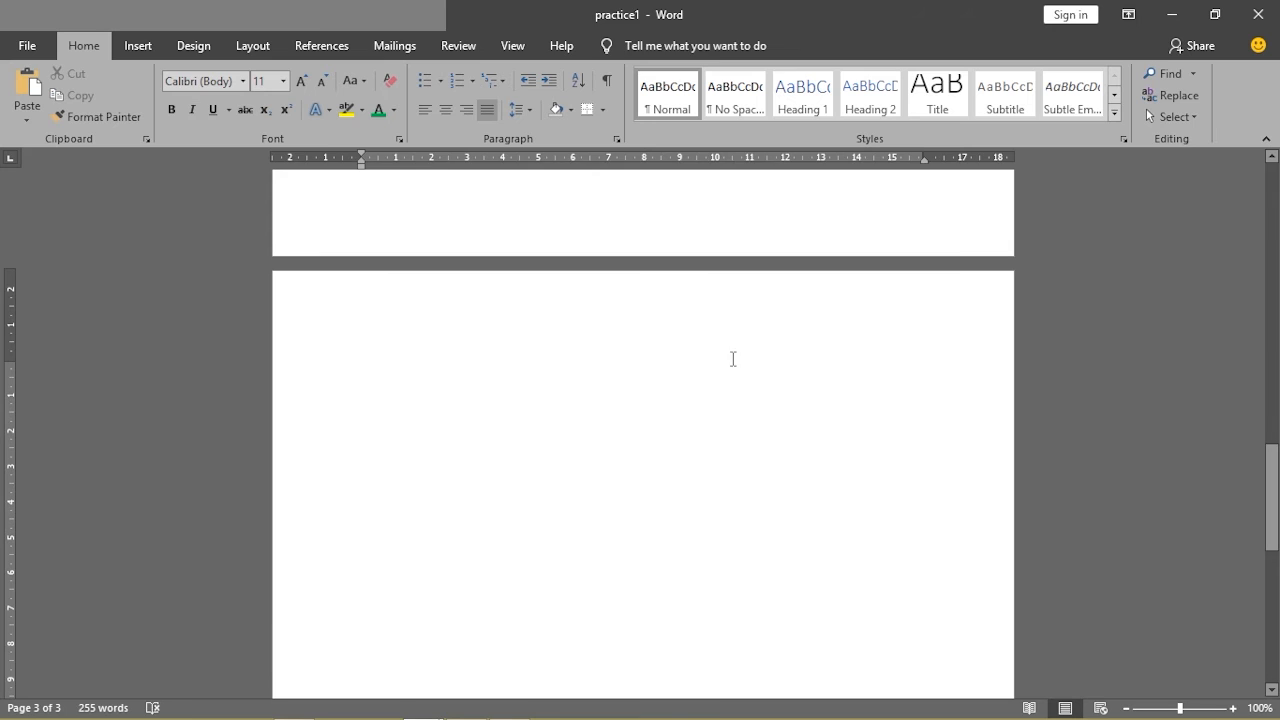
# Insert a new equation on page 3 and fill it with the quadratic formula from the common radicals
pyautogui.click(135, 45)
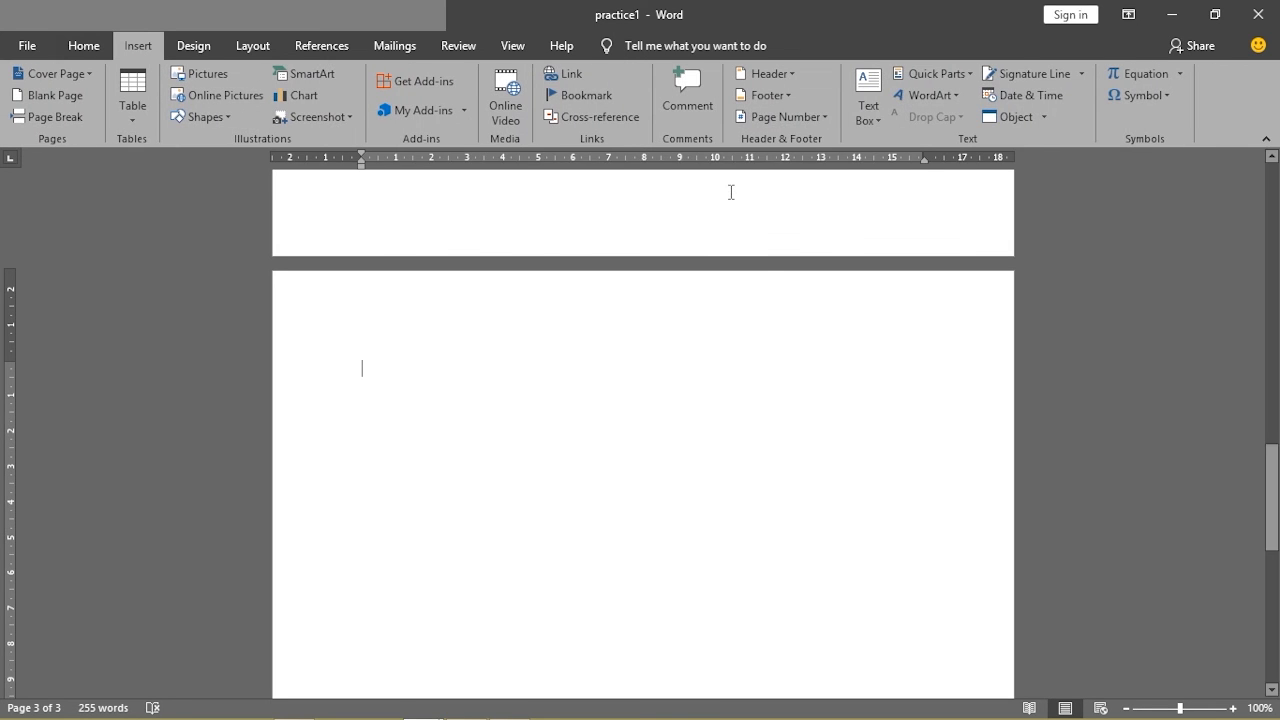
pyautogui.click(1140, 86)
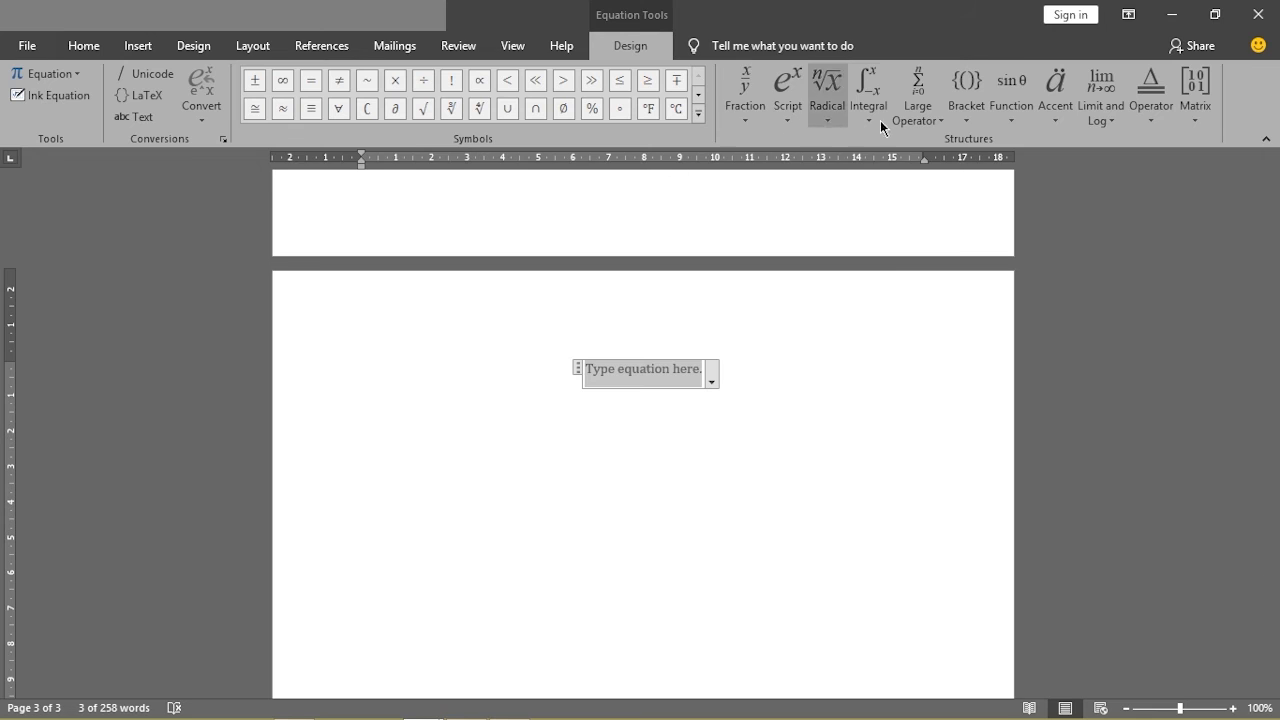
pyautogui.click(825, 125)
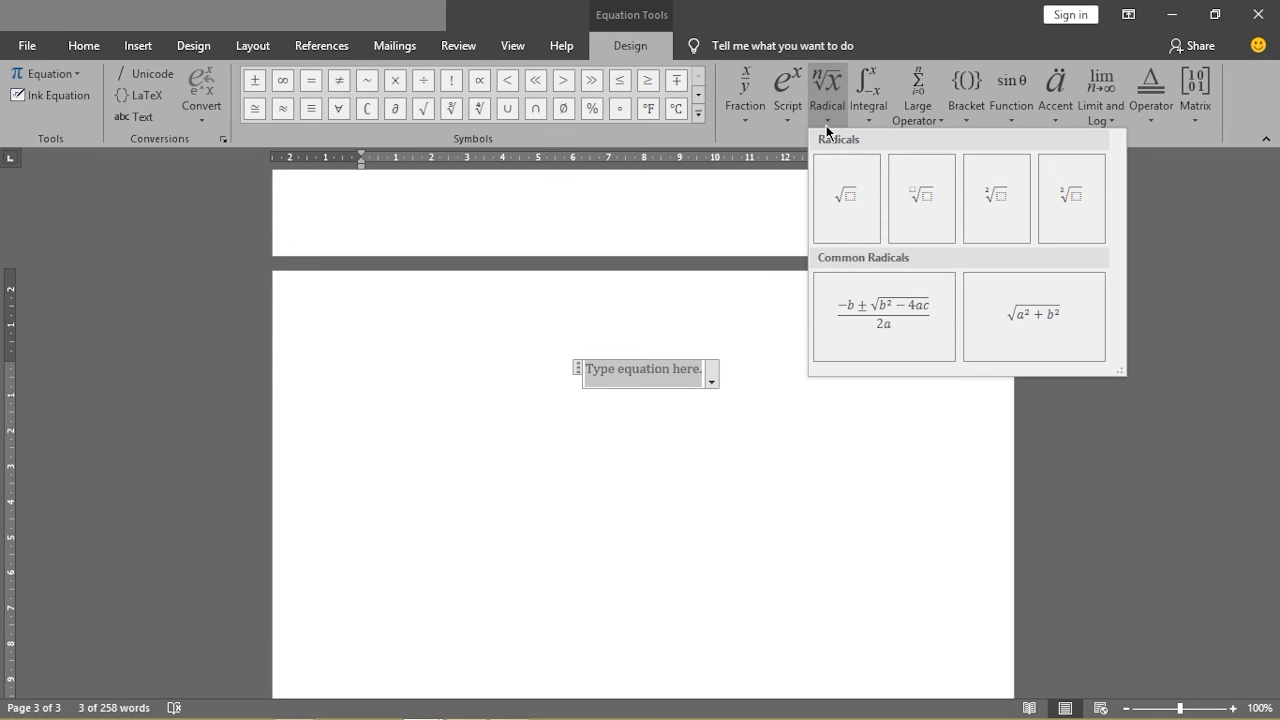
pyautogui.click(888, 318)
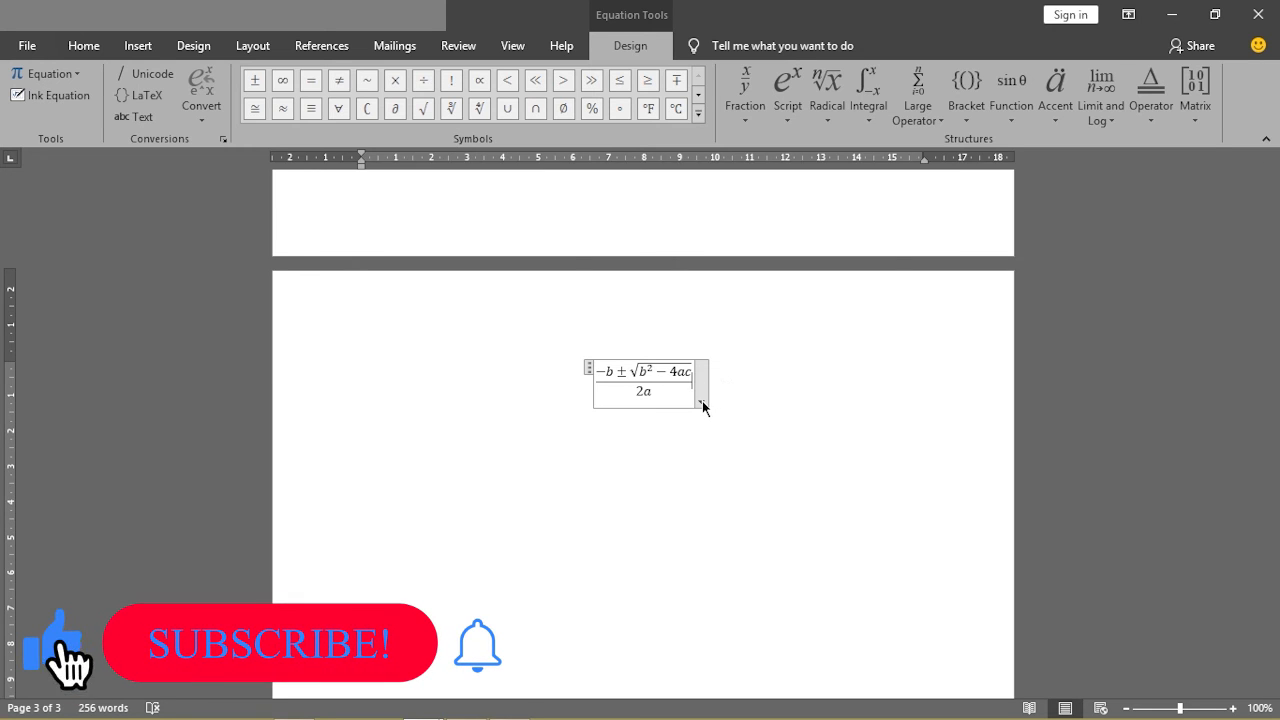
# Set the font size of the quadratic formula on page 3 to 18
pyautogui.click(84, 45)
pyautogui.click(285, 81)
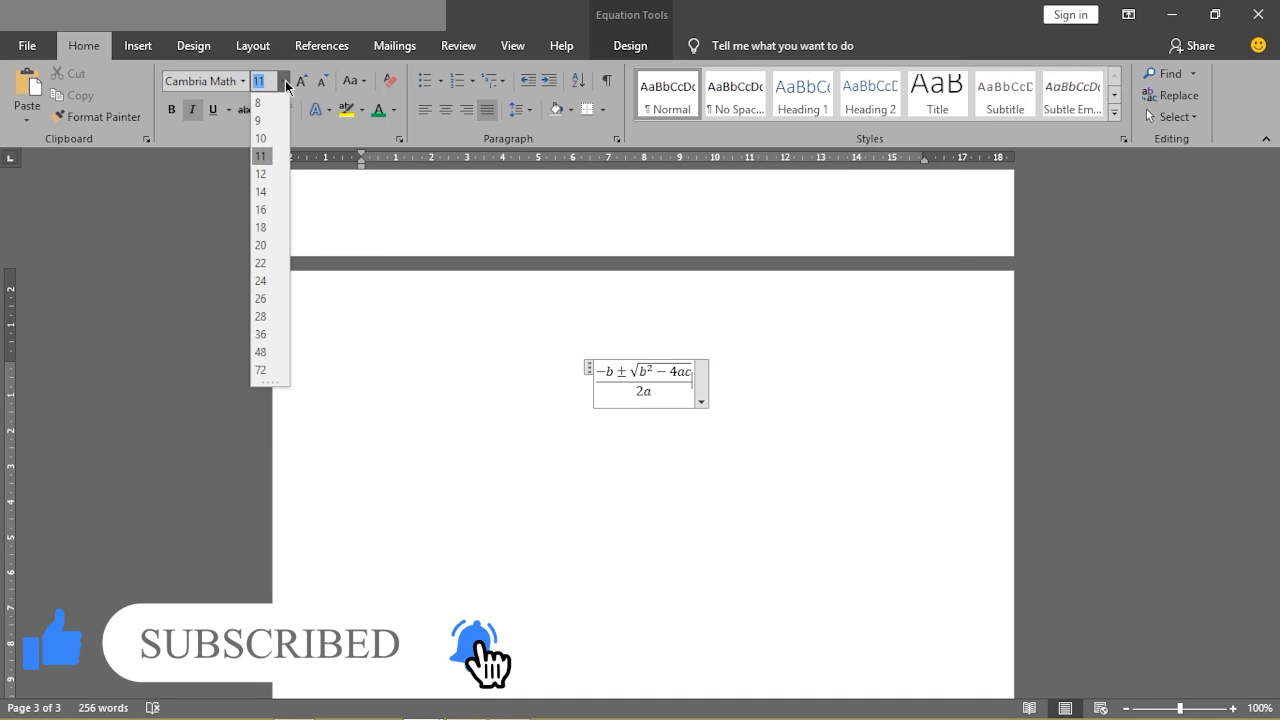
pyautogui.click(260, 227)
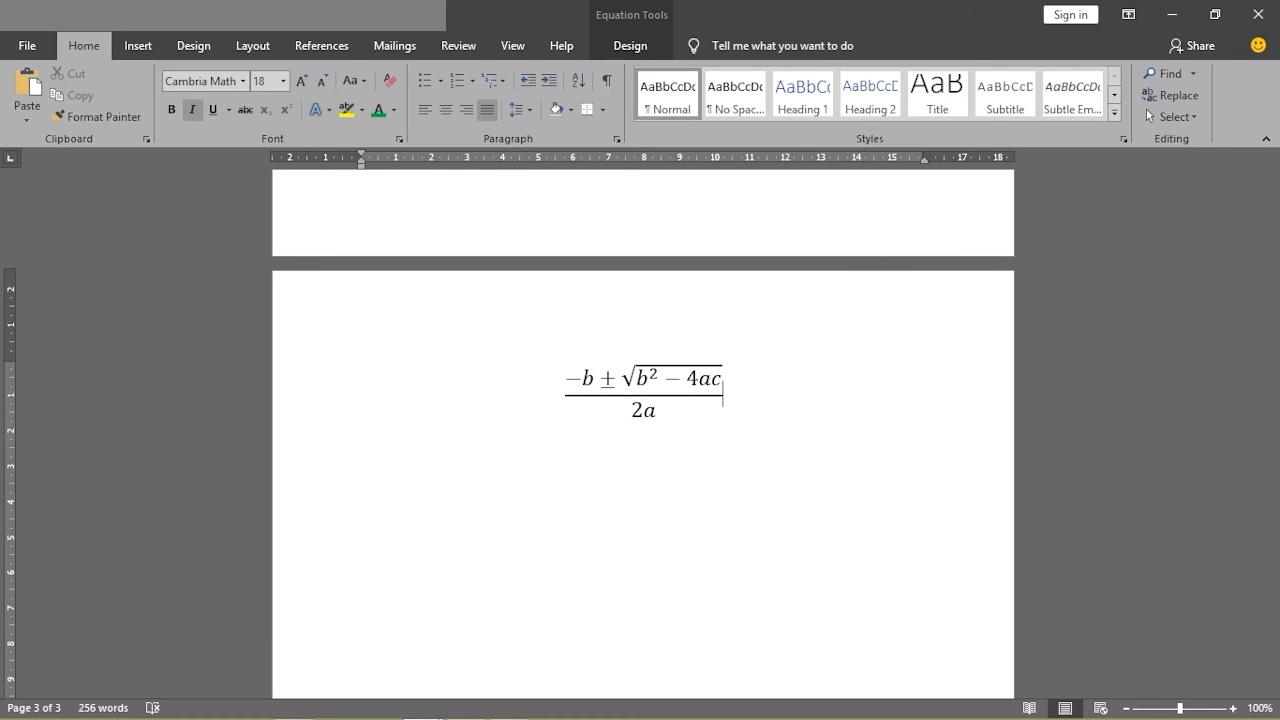
# Insert a new equation two lines below the quadratic formula and start it with an empty stacked fraction
pyautogui.click(140, 52)
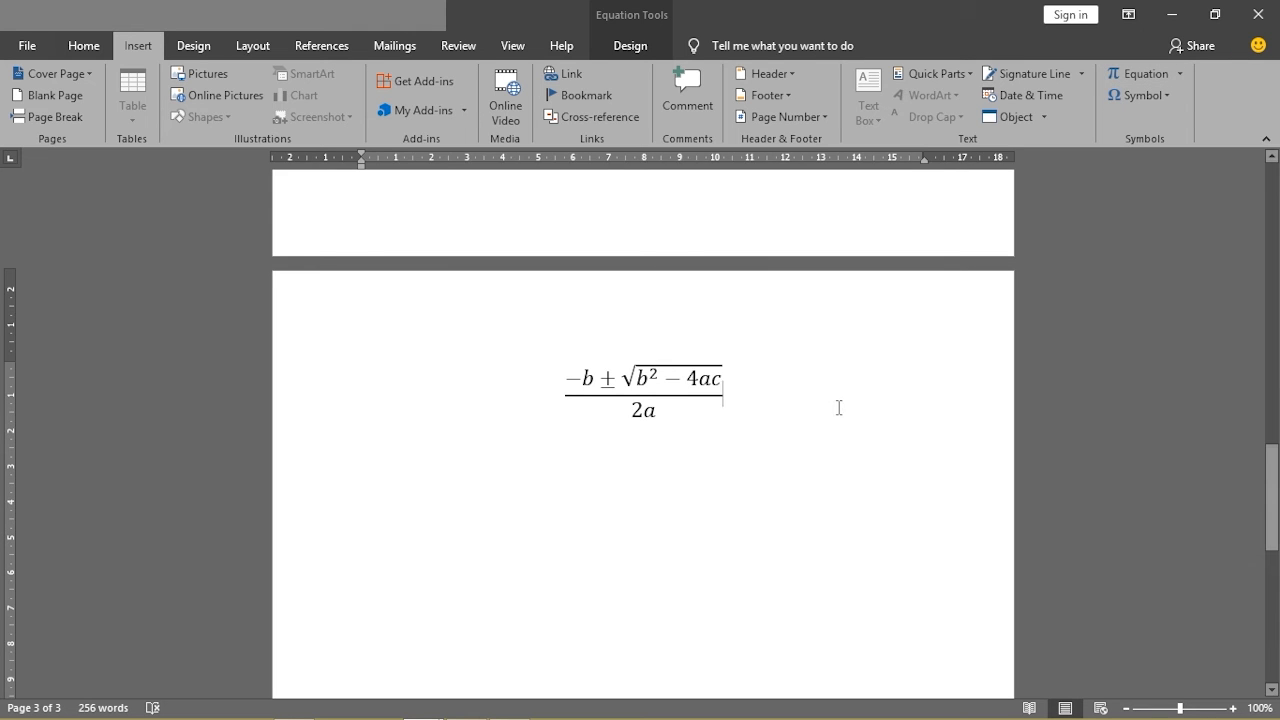
pyautogui.press('Return')
pyautogui.press('Return')
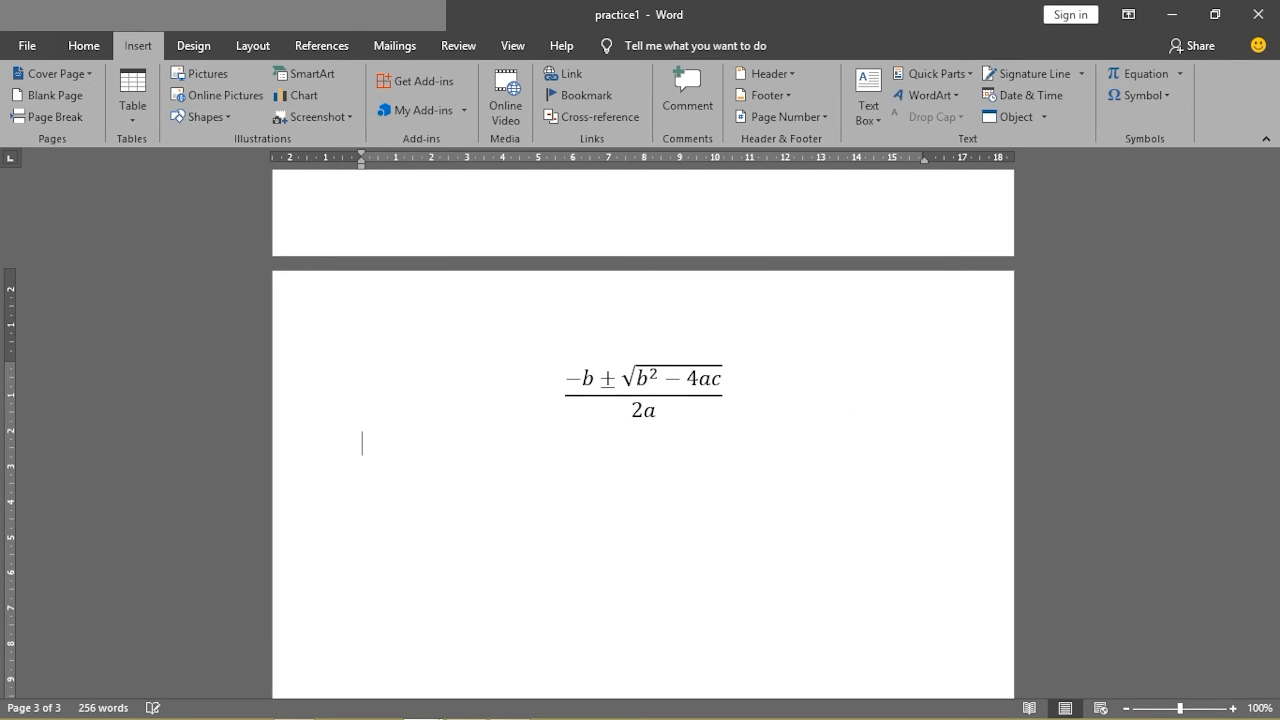
pyautogui.click(1132, 80)
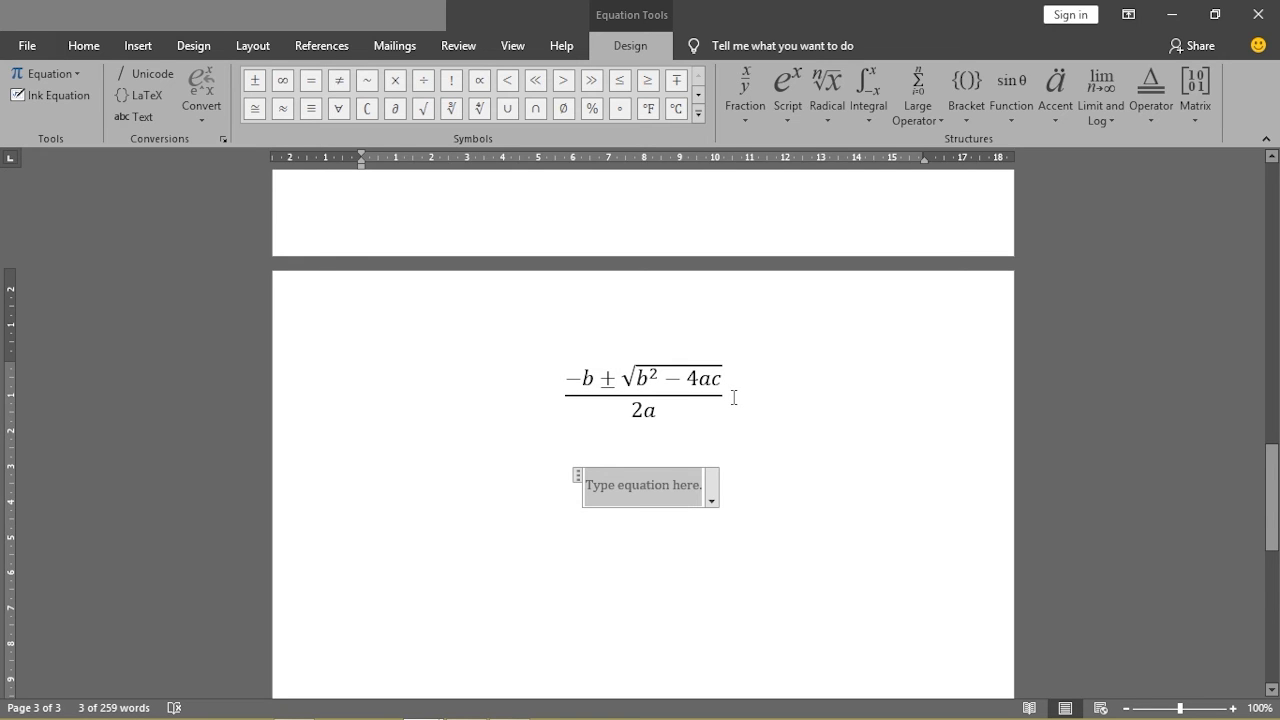
pyautogui.click(749, 118)
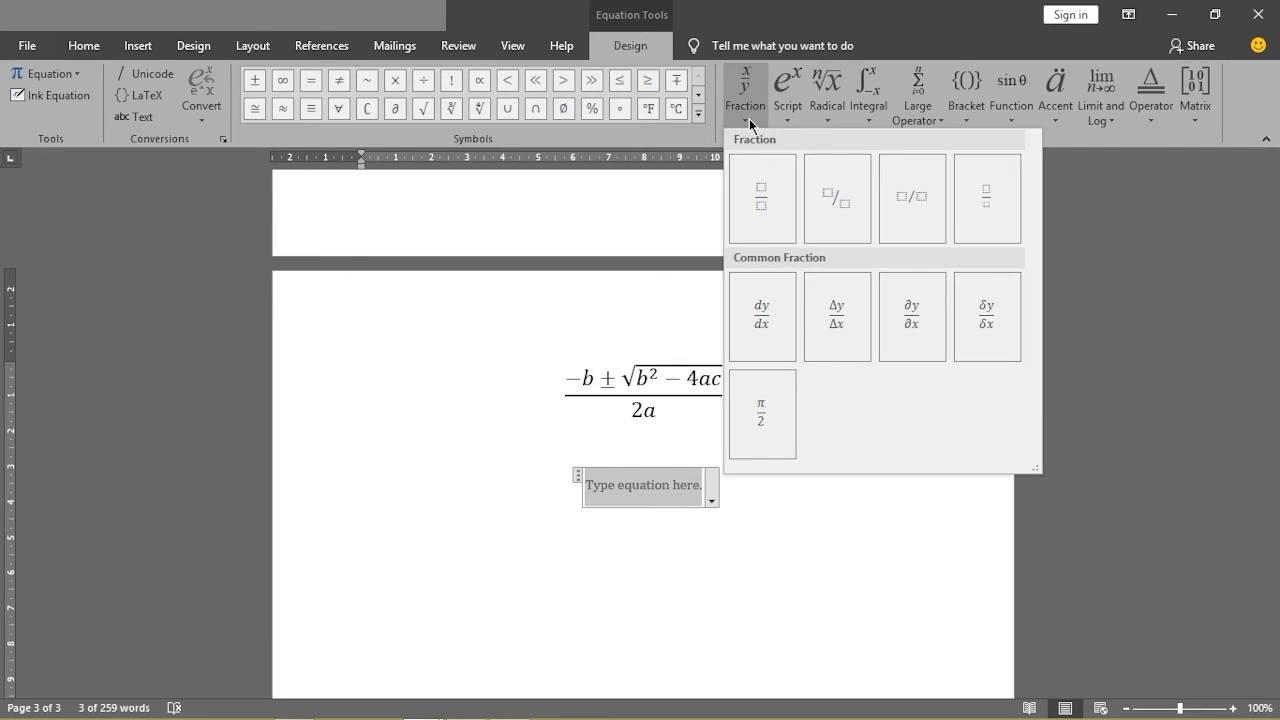
pyautogui.click(760, 195)
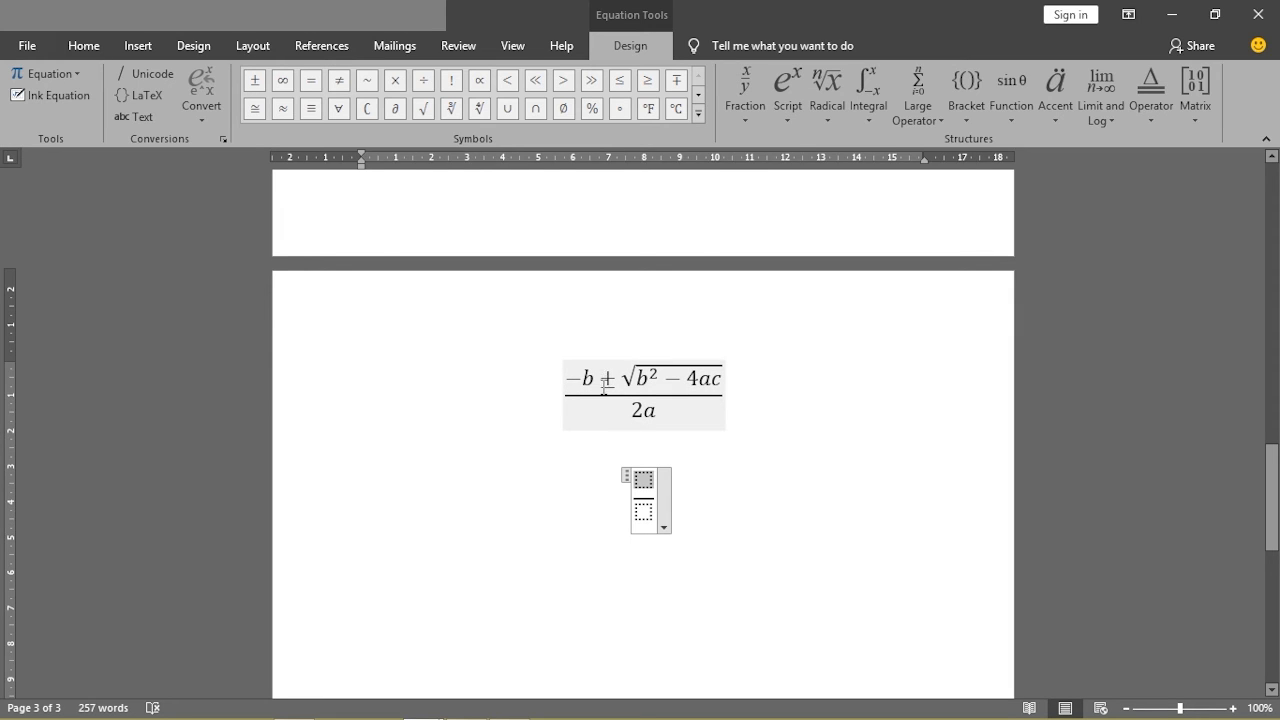
# Fill the new fraction's numerator with −b ± followed by an empty square root
pyautogui.write('-')
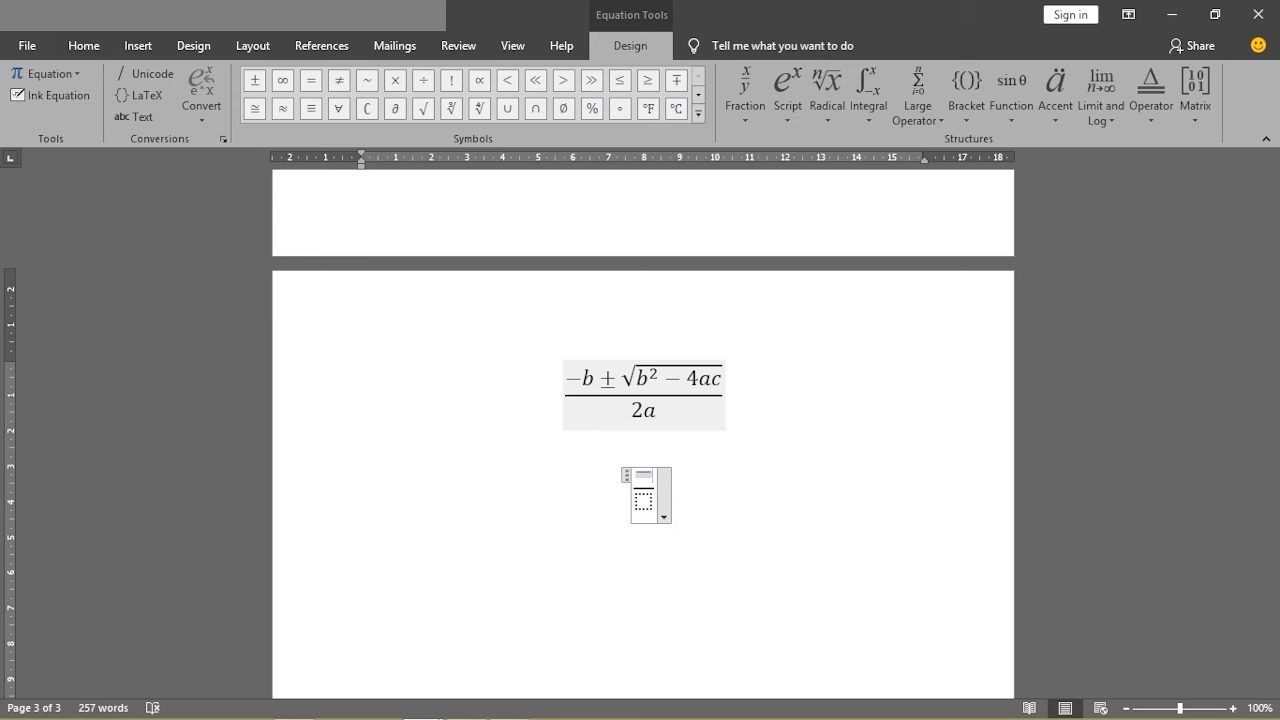
pyautogui.write('b')
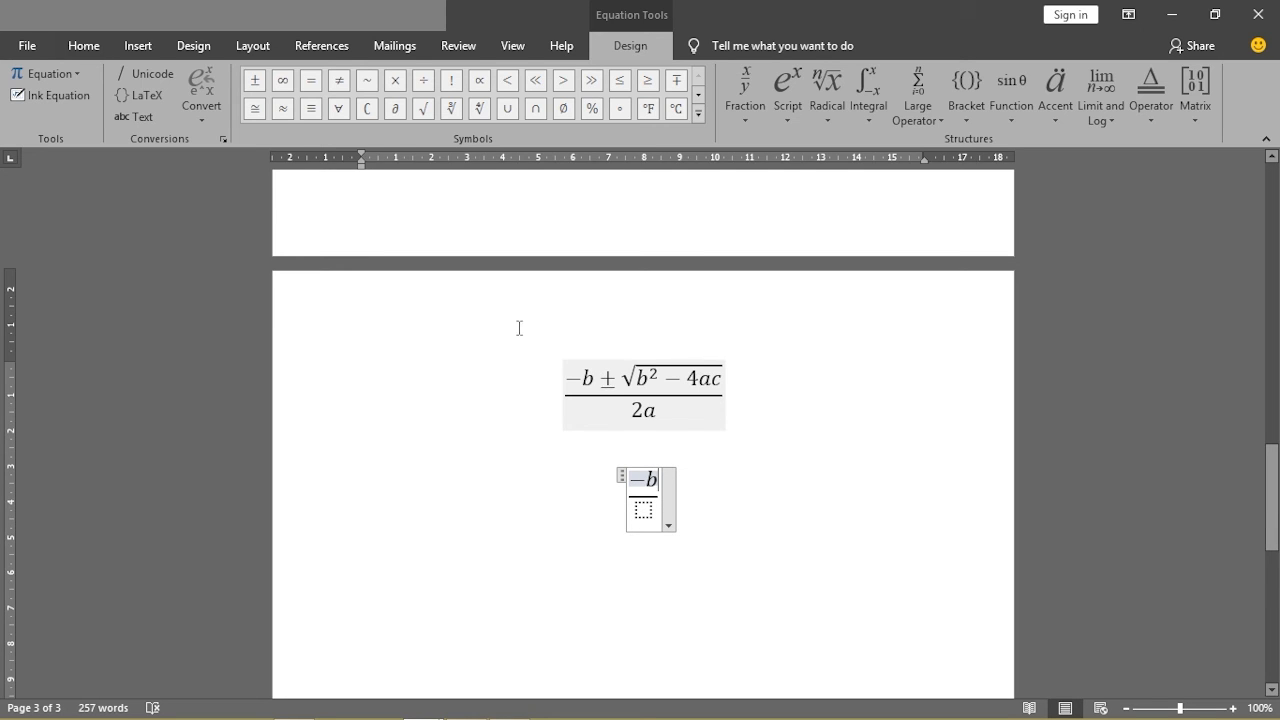
pyautogui.click(251, 86)
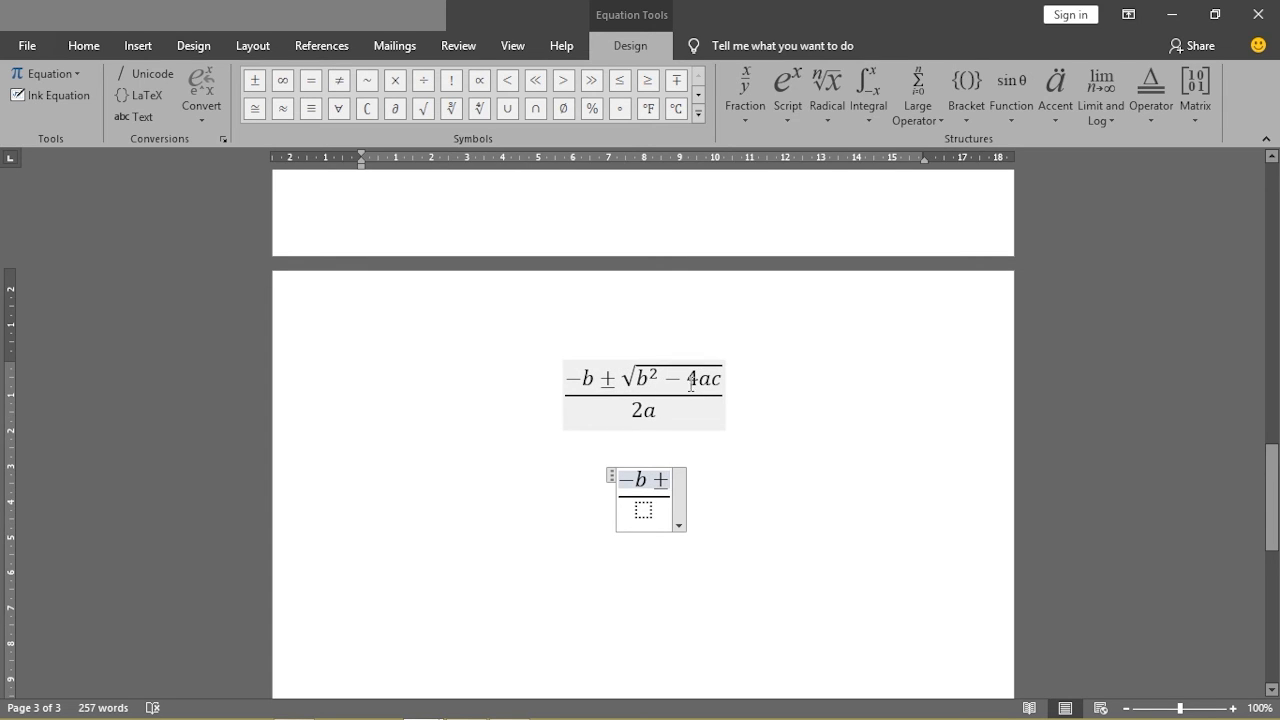
pyautogui.click(828, 116)
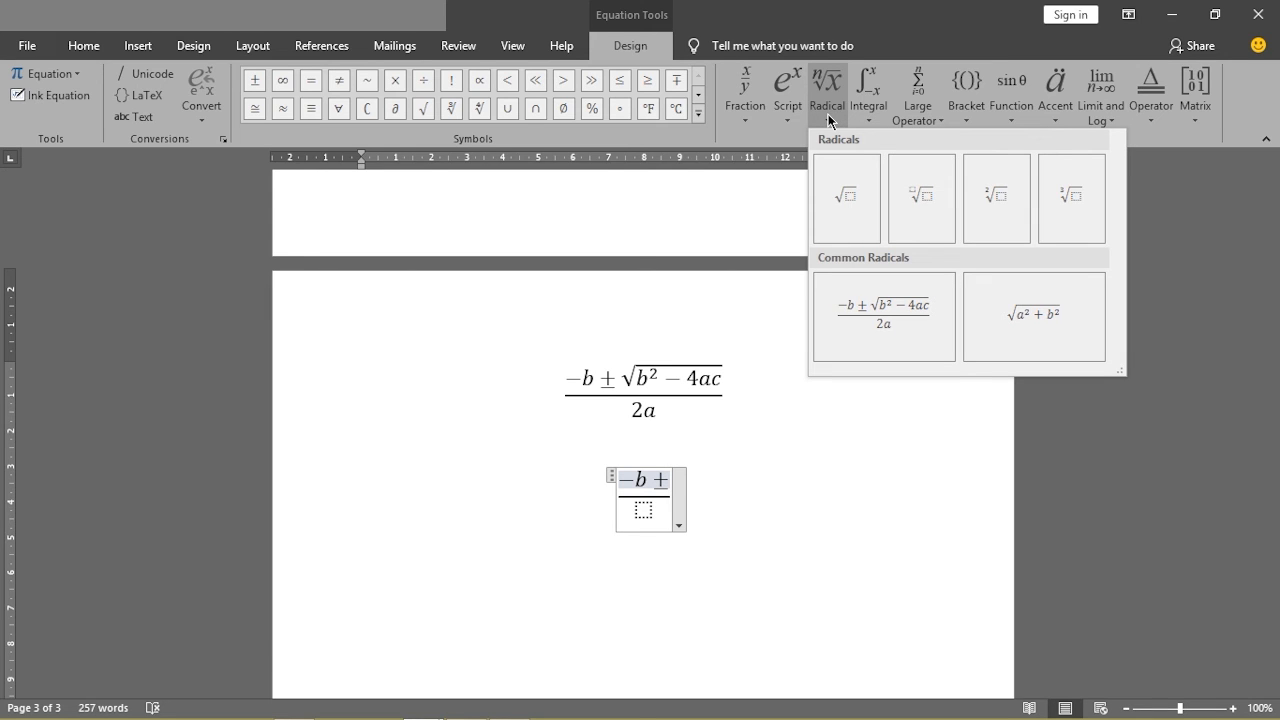
pyautogui.click(843, 204)
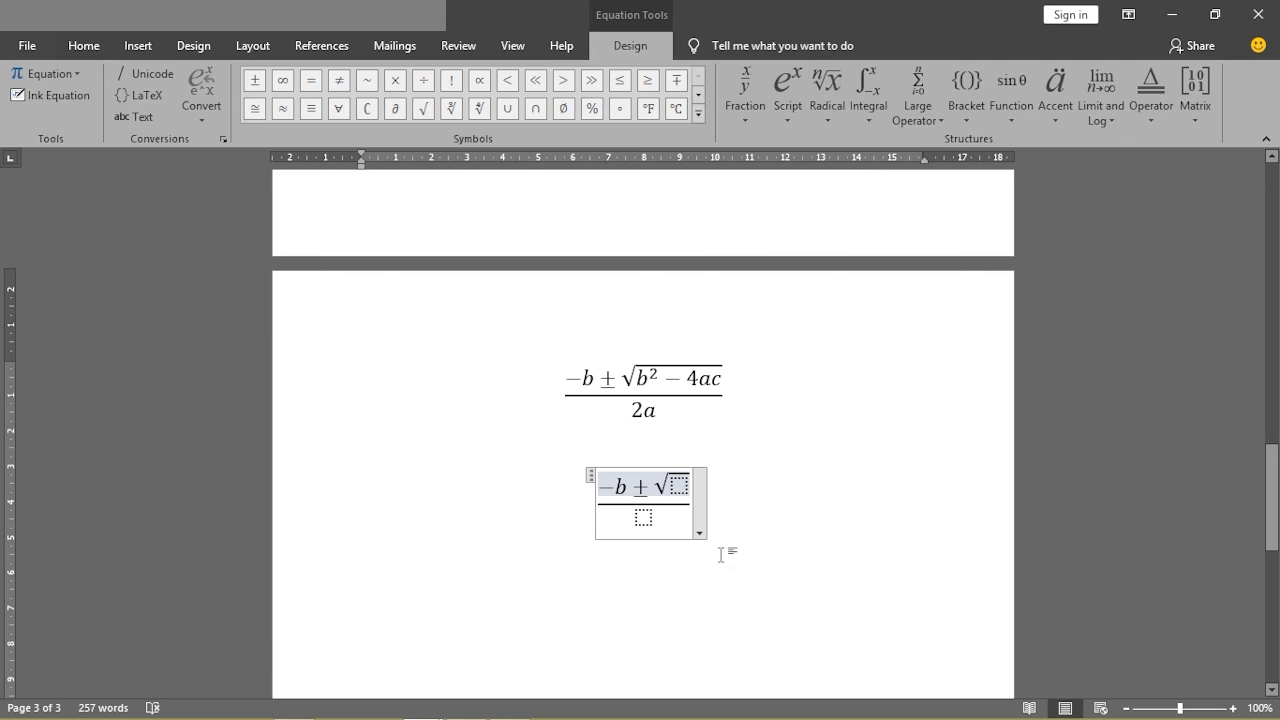
# Enter b² − ac under the square root, using a superscript structure for b squared
pyautogui.click(679, 486)
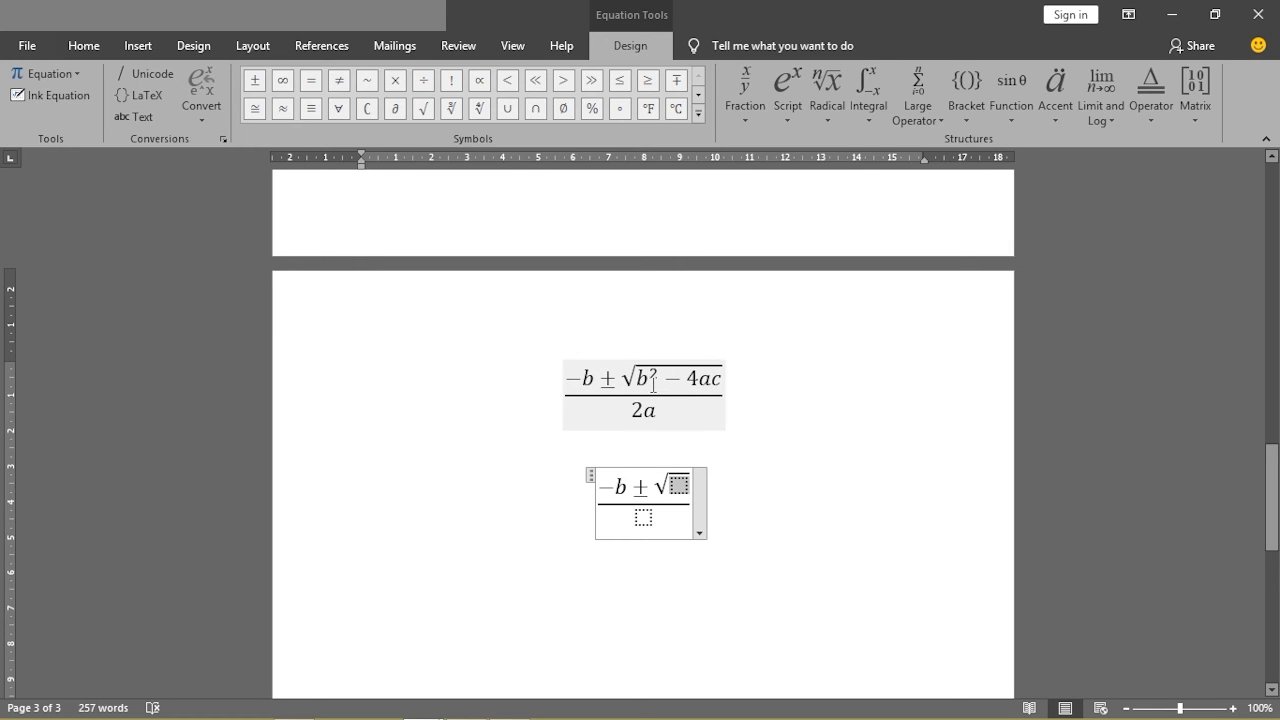
pyautogui.click(786, 130)
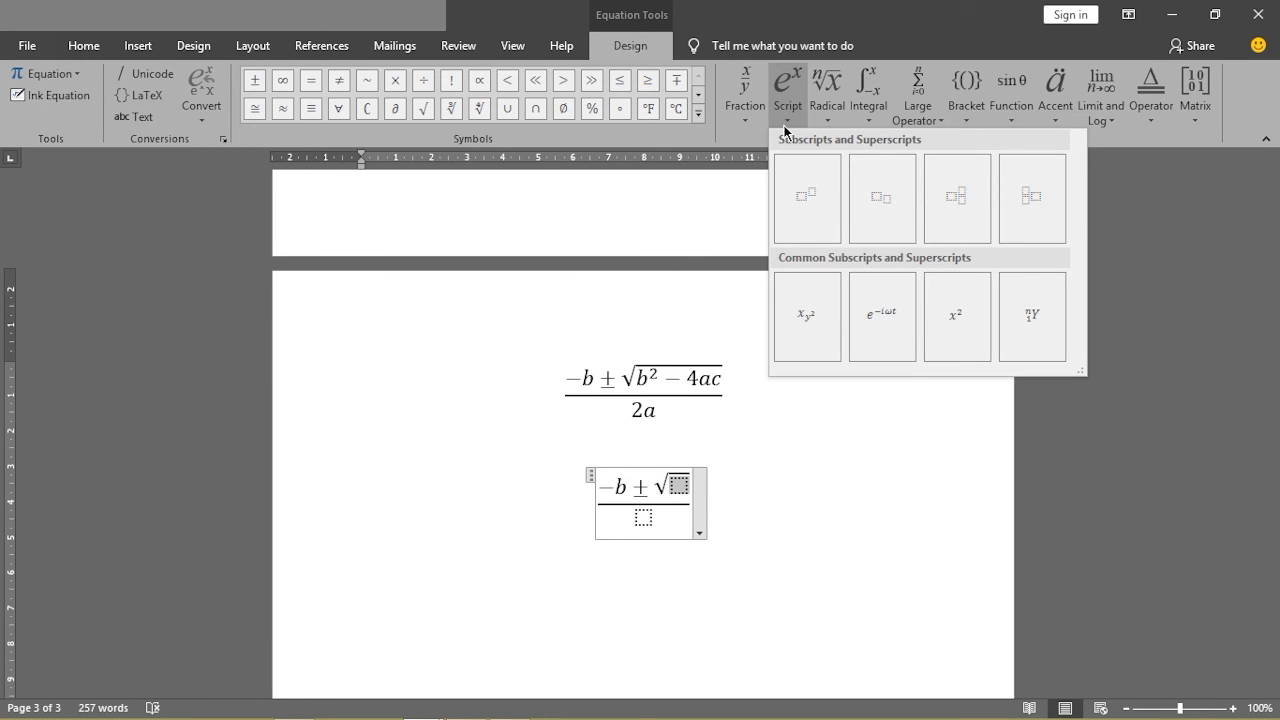
pyautogui.click(806, 209)
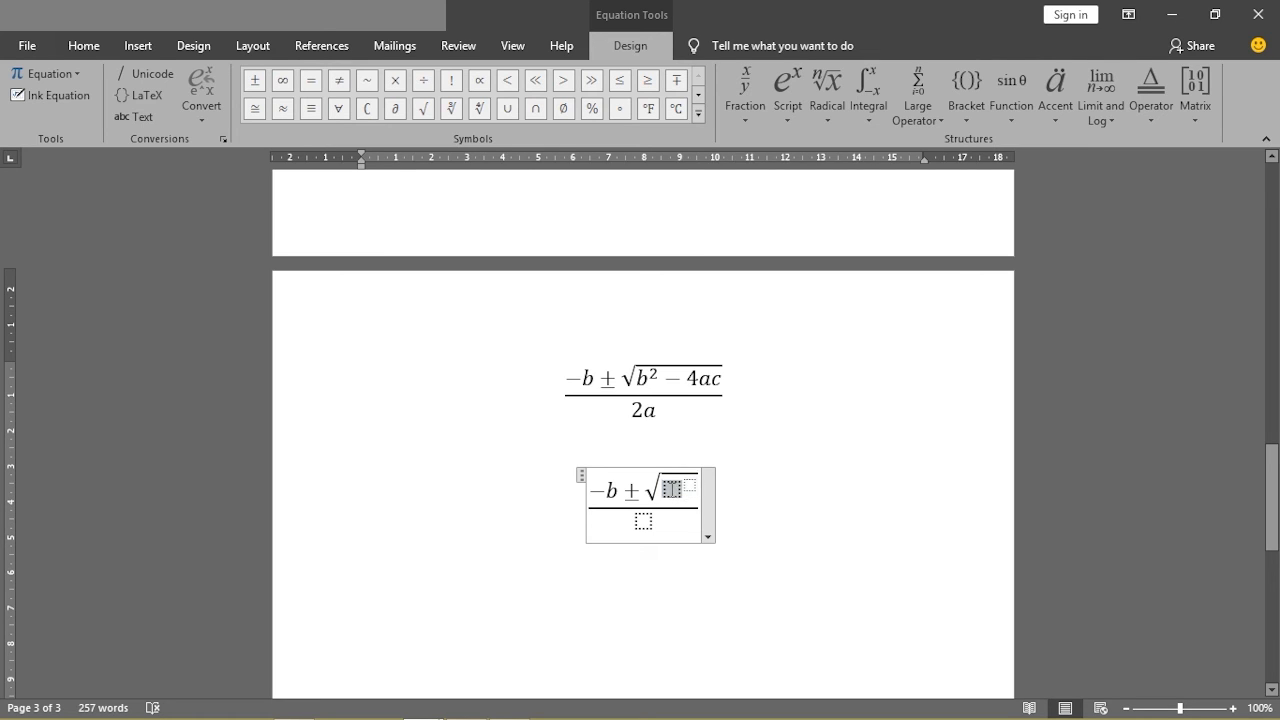
pyautogui.write('b')
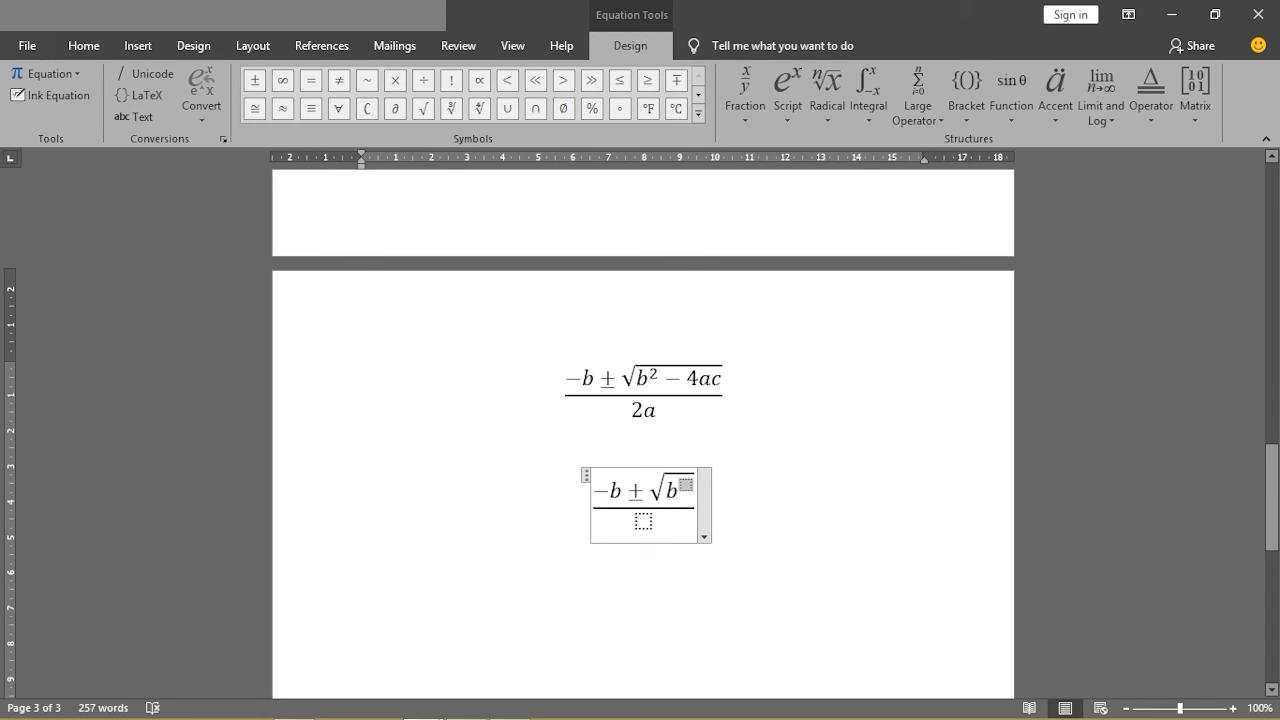
pyautogui.write('2')
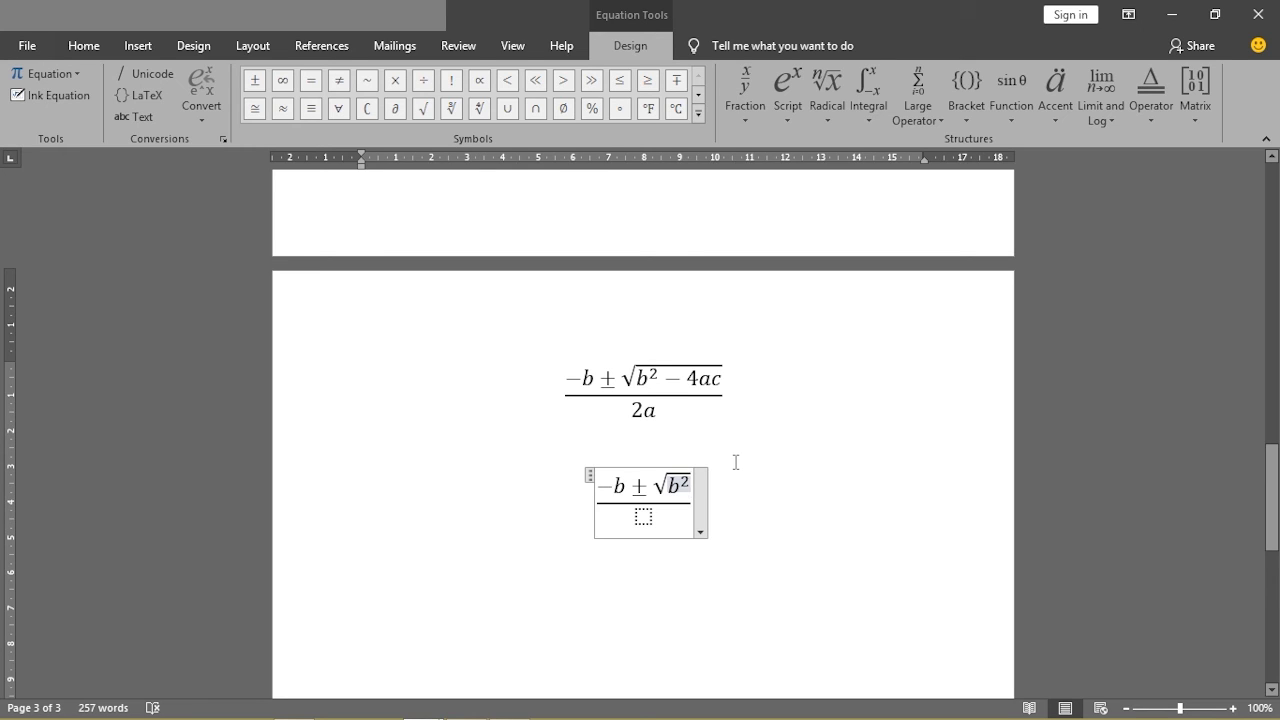
pyautogui.write('-')
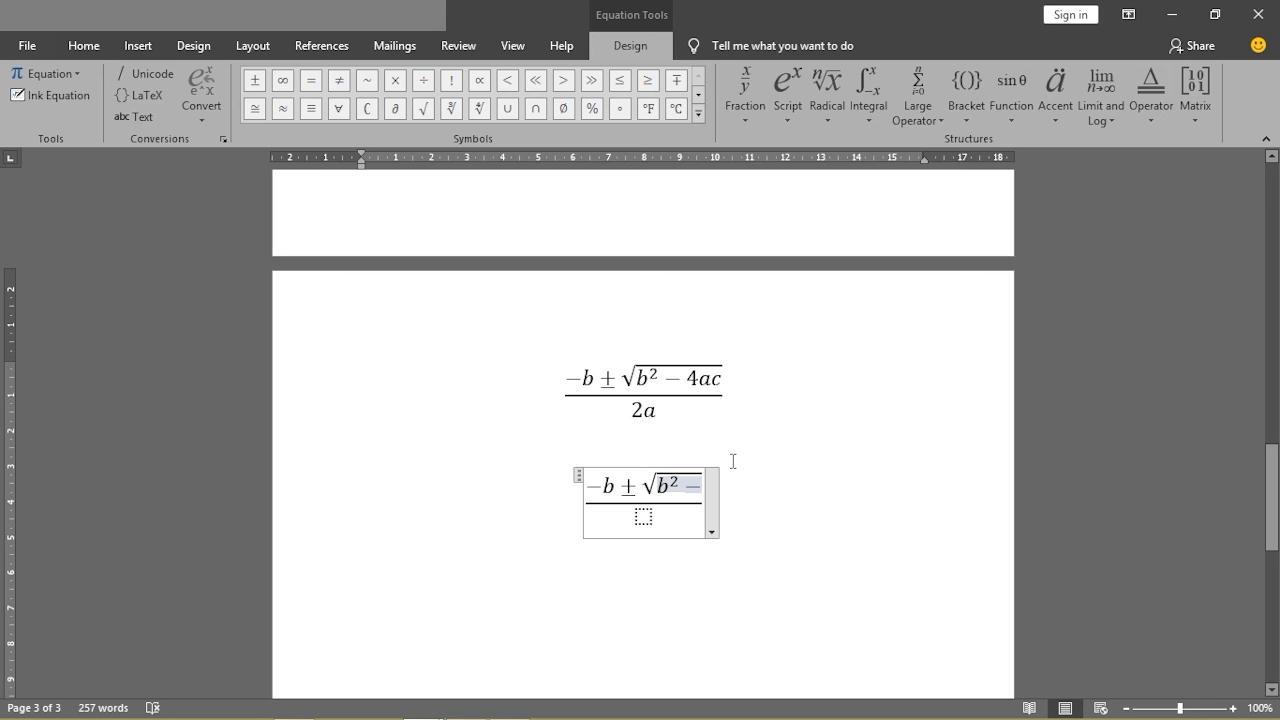
pyautogui.write('a')
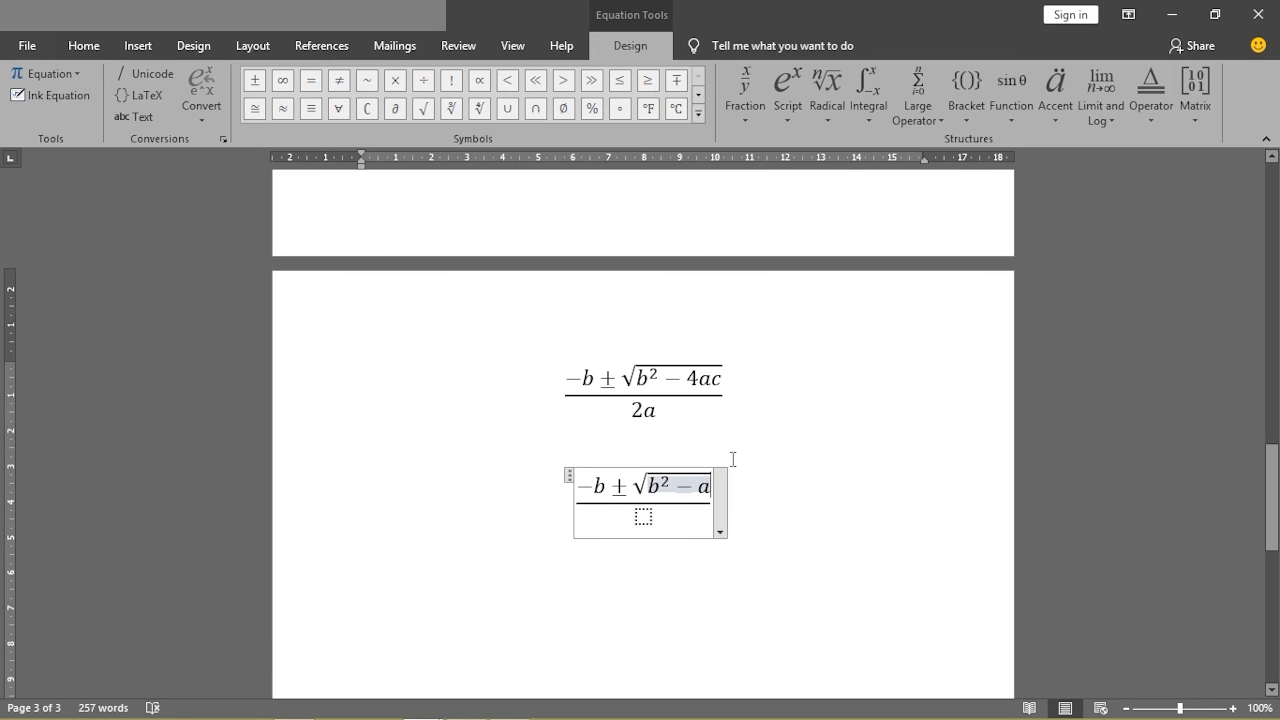
pyautogui.write('c')
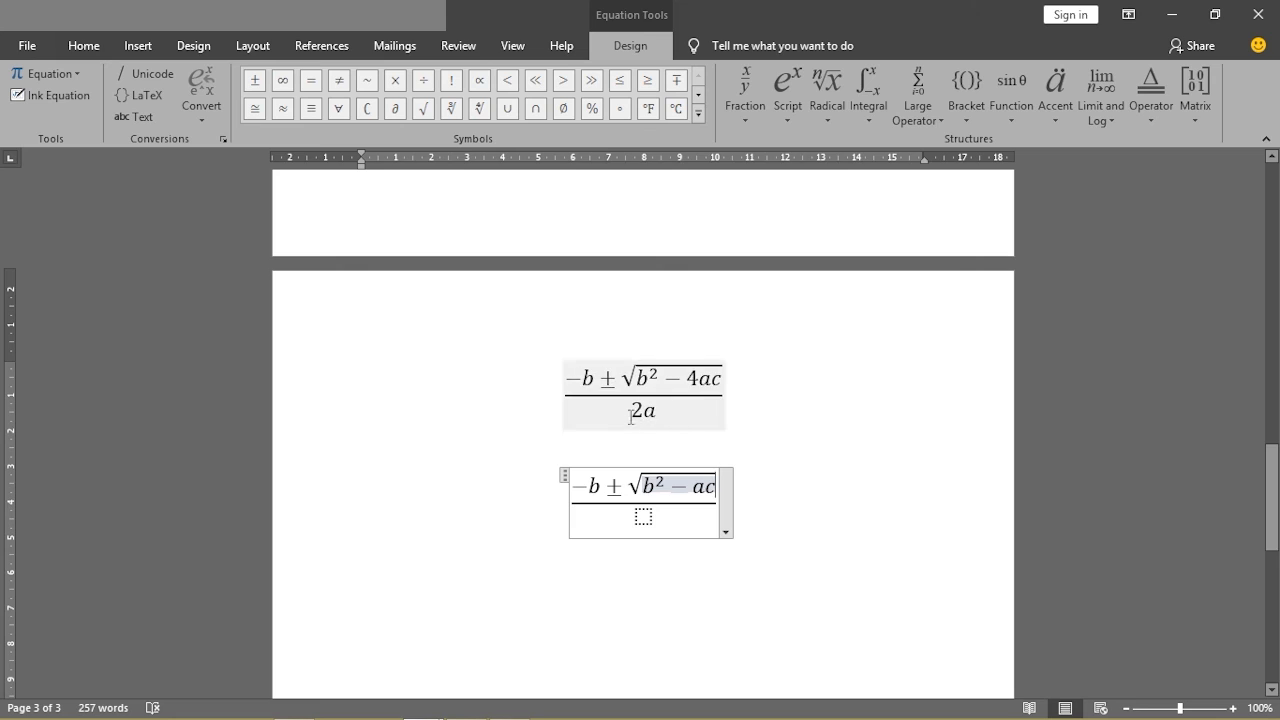
# Enter 2a as the fraction's denominator and leave the equation
pyautogui.click(643, 516)
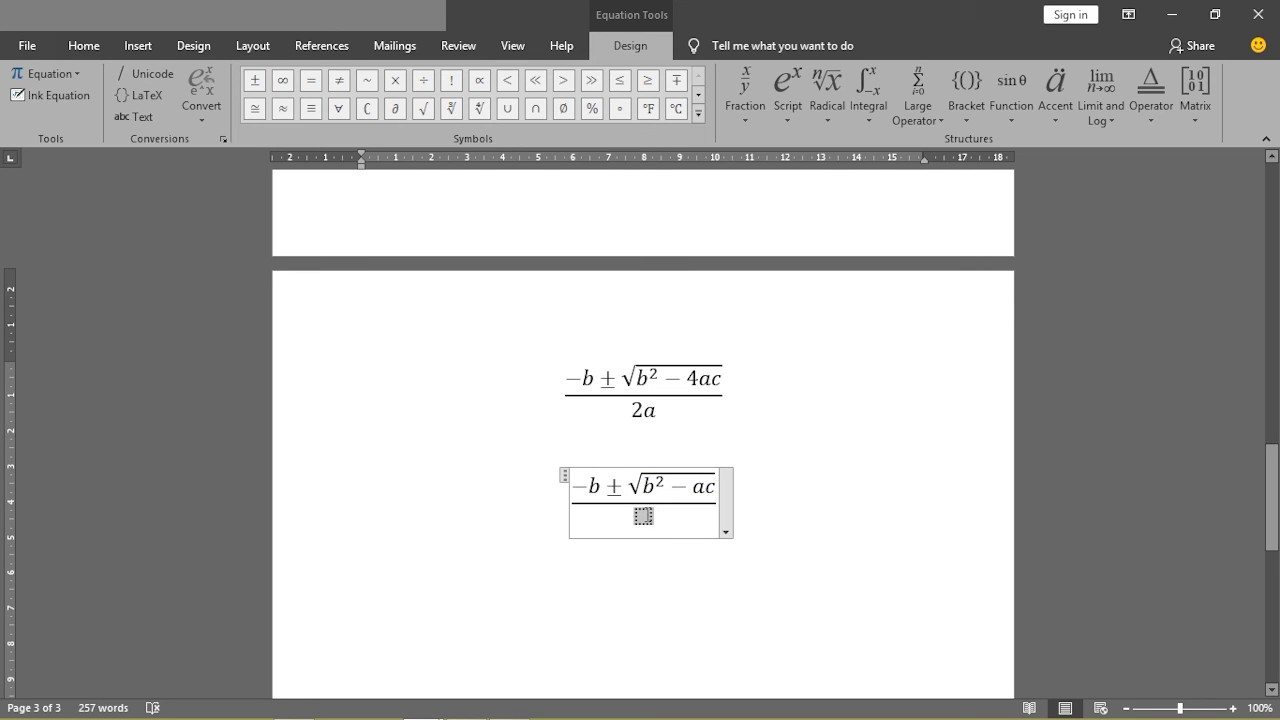
pyautogui.write('2a')
pyautogui.click(813, 493)
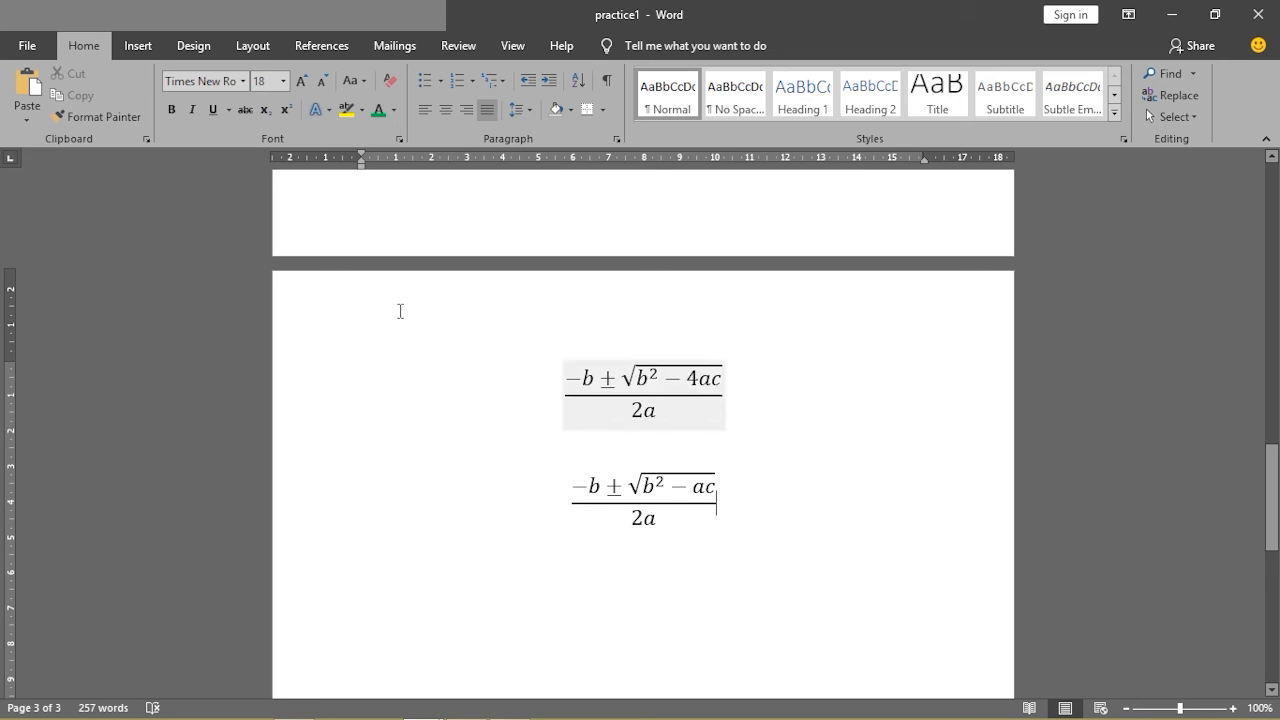
# Insert the built-in Area of Circle equation directly after the second formula and leave the equation
pyautogui.click(153, 47)
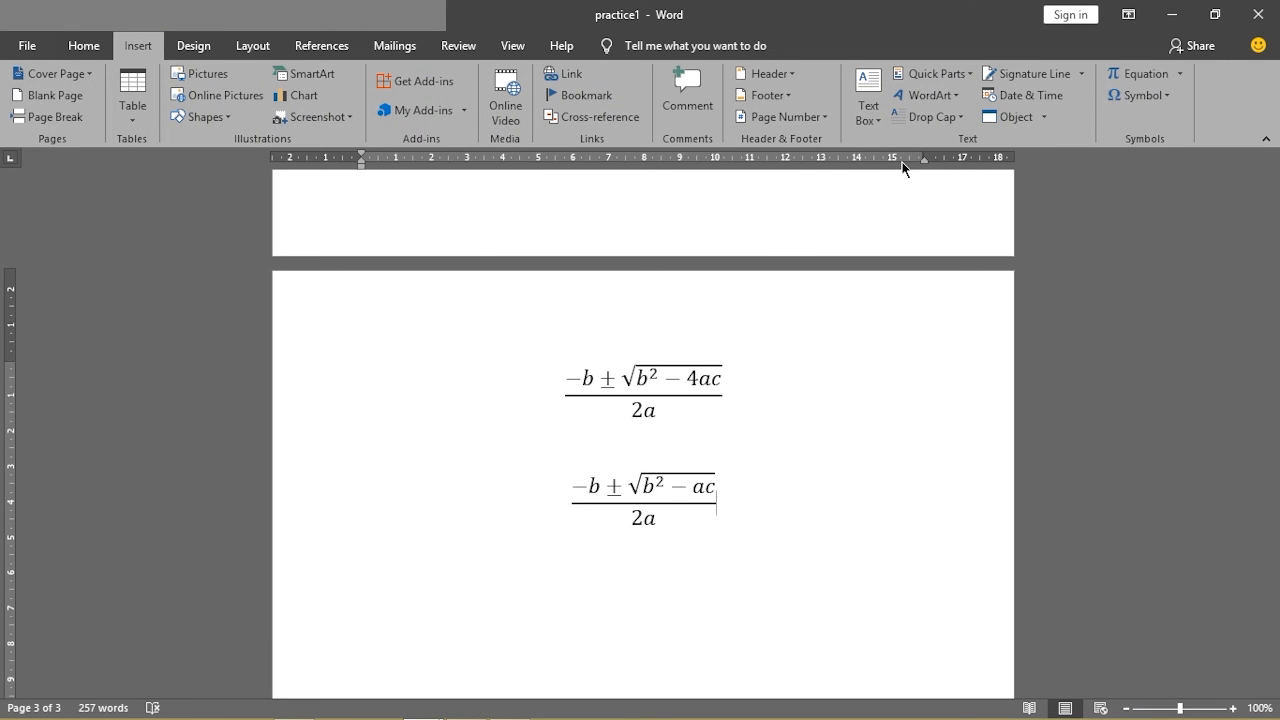
pyautogui.click(1181, 76)
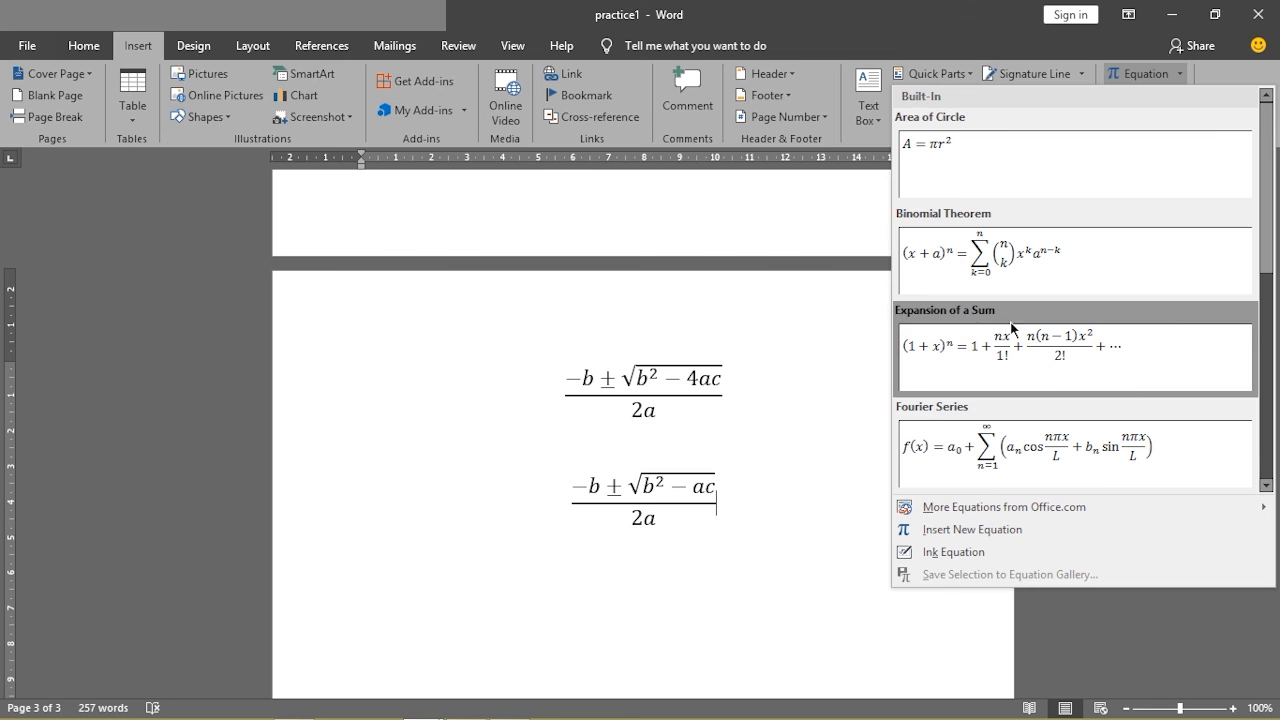
pyautogui.moveTo(1266, 248); pyautogui.dragTo(1268, 183)
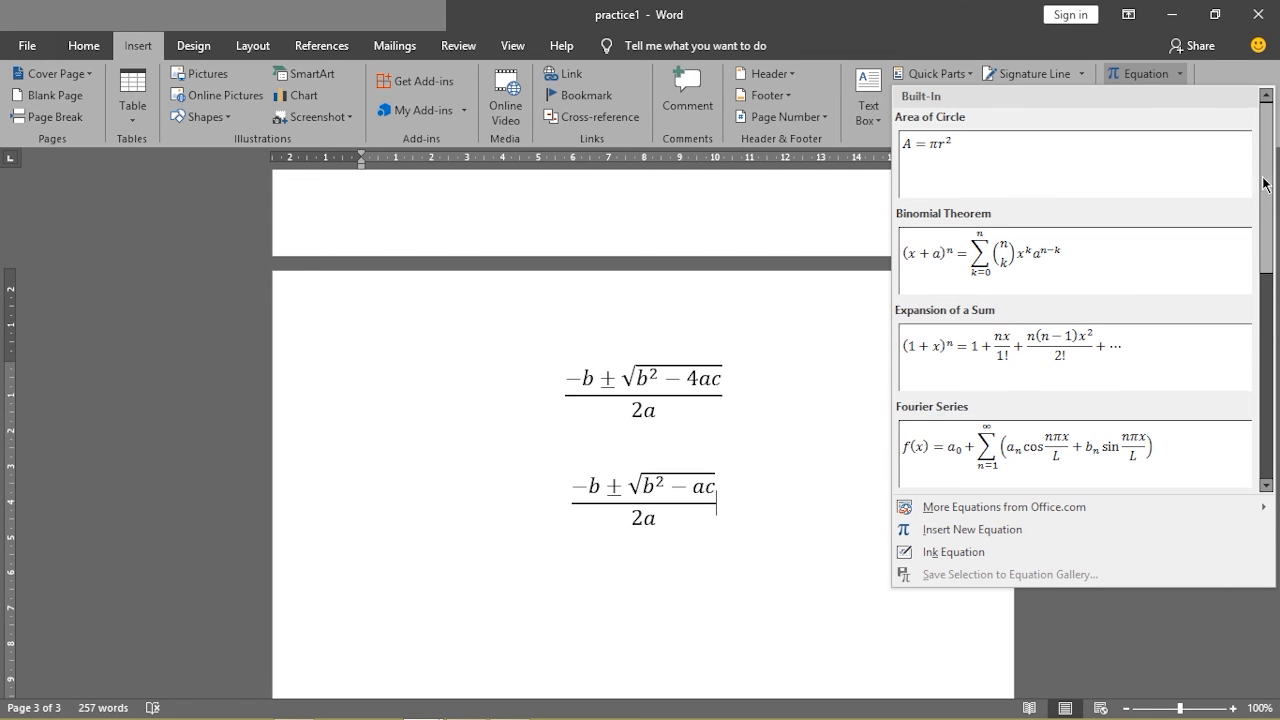
pyautogui.click(964, 158)
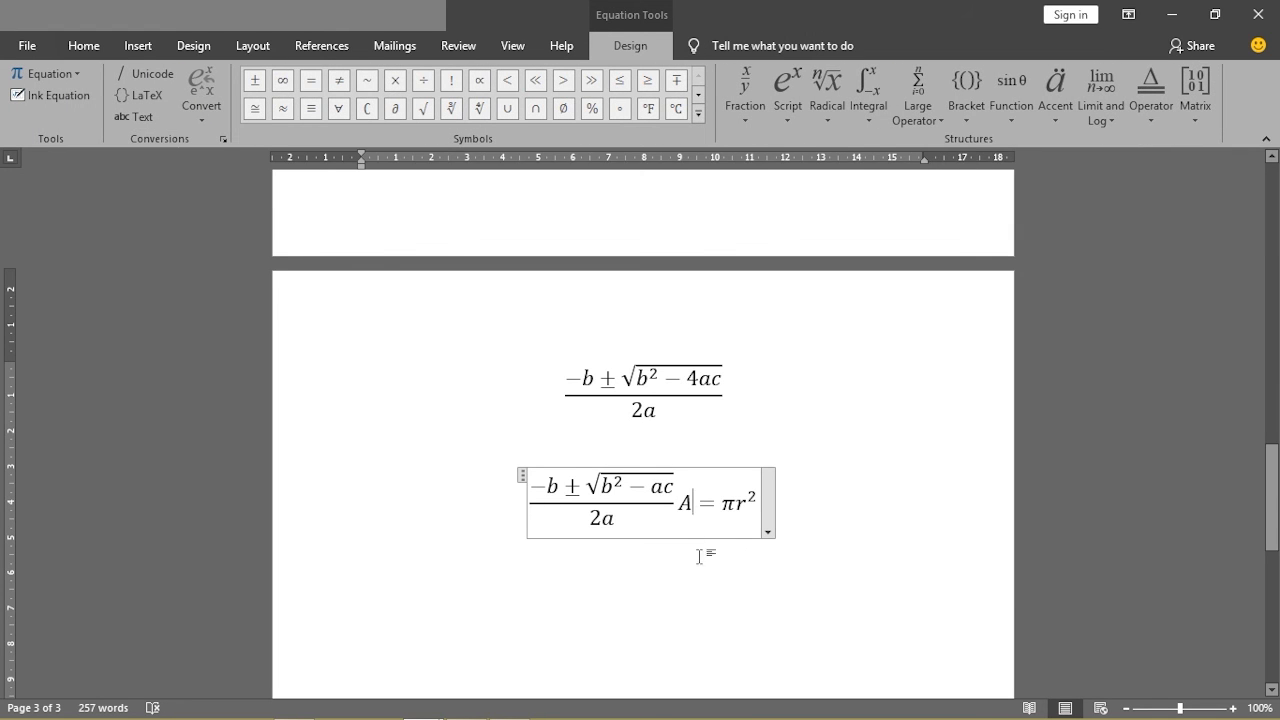
pyautogui.click(807, 509)
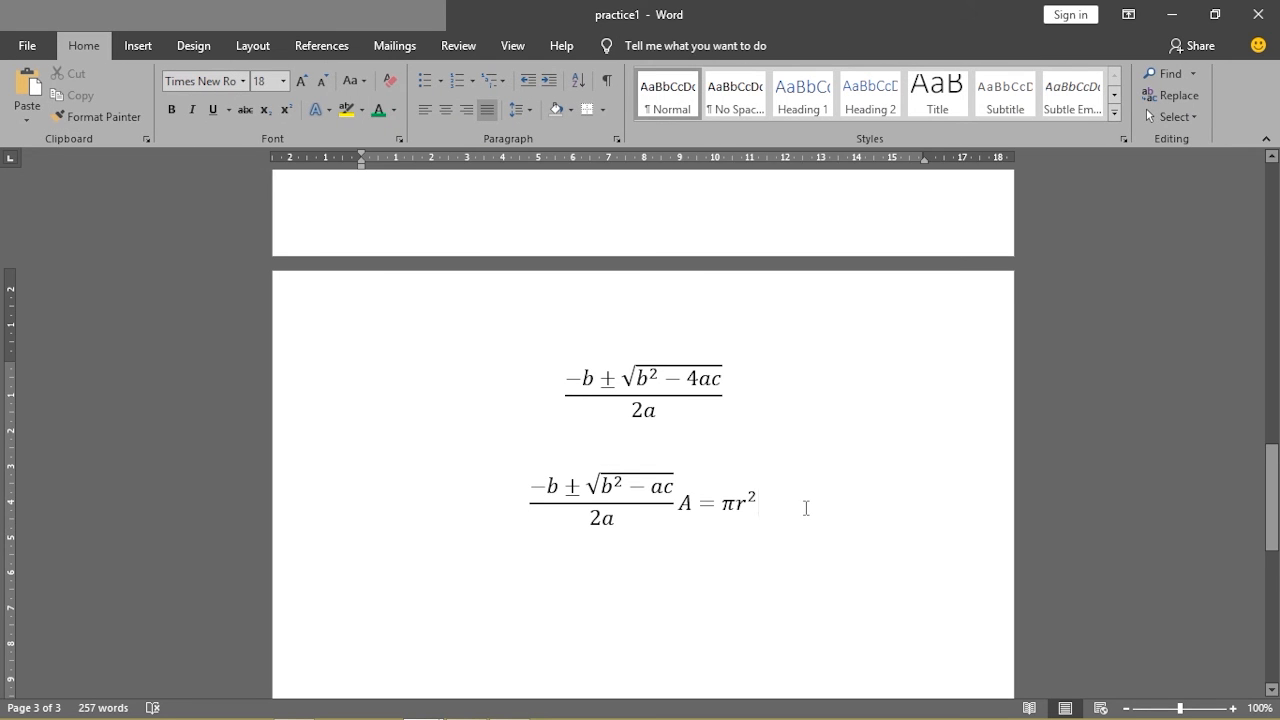
# Start a new line below the second formula and insert the built-in Expansion of a Sum equation there
pyautogui.press('Return')
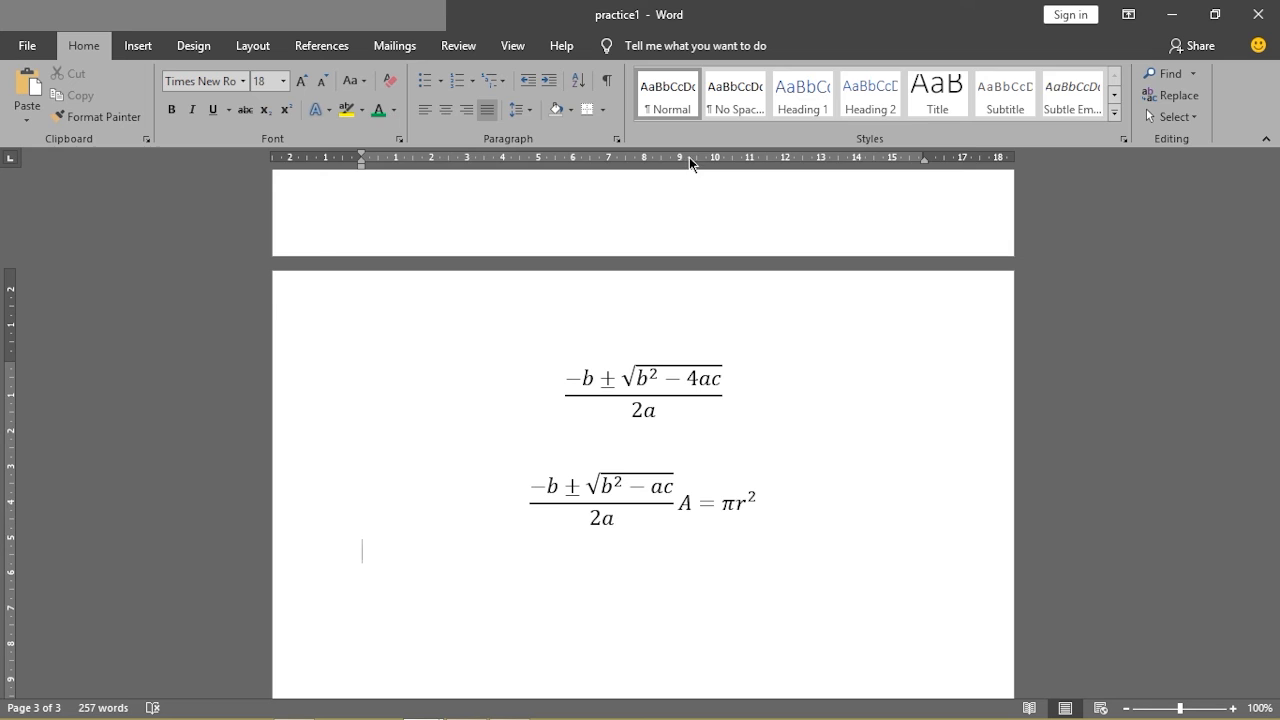
pyautogui.click(158, 47)
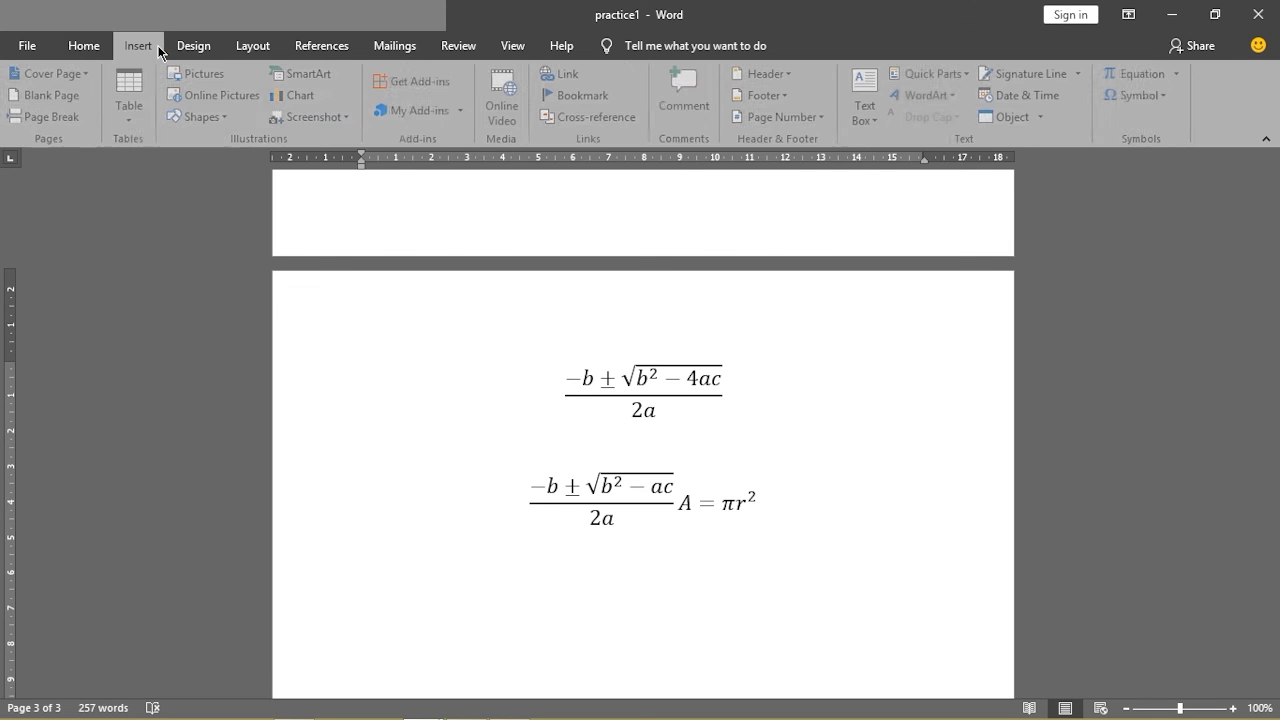
pyautogui.click(1179, 77)
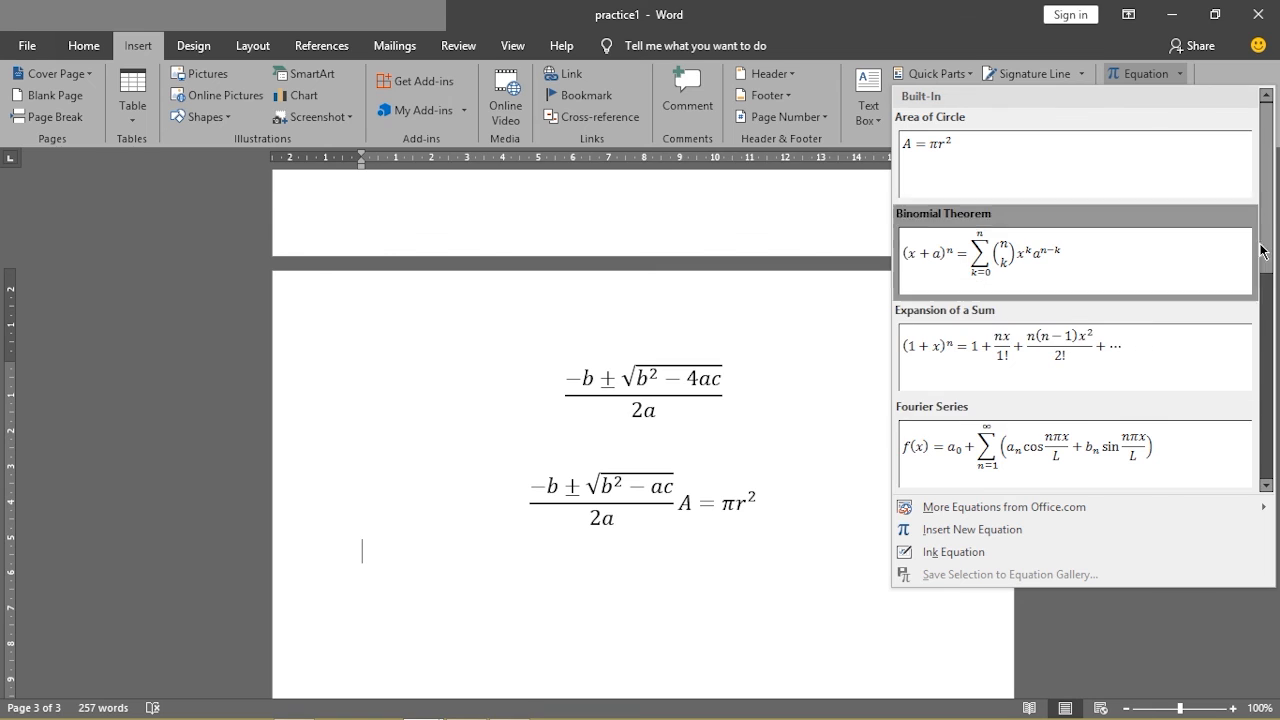
pyautogui.moveTo(1267, 237); pyautogui.dragTo(1277, 315)
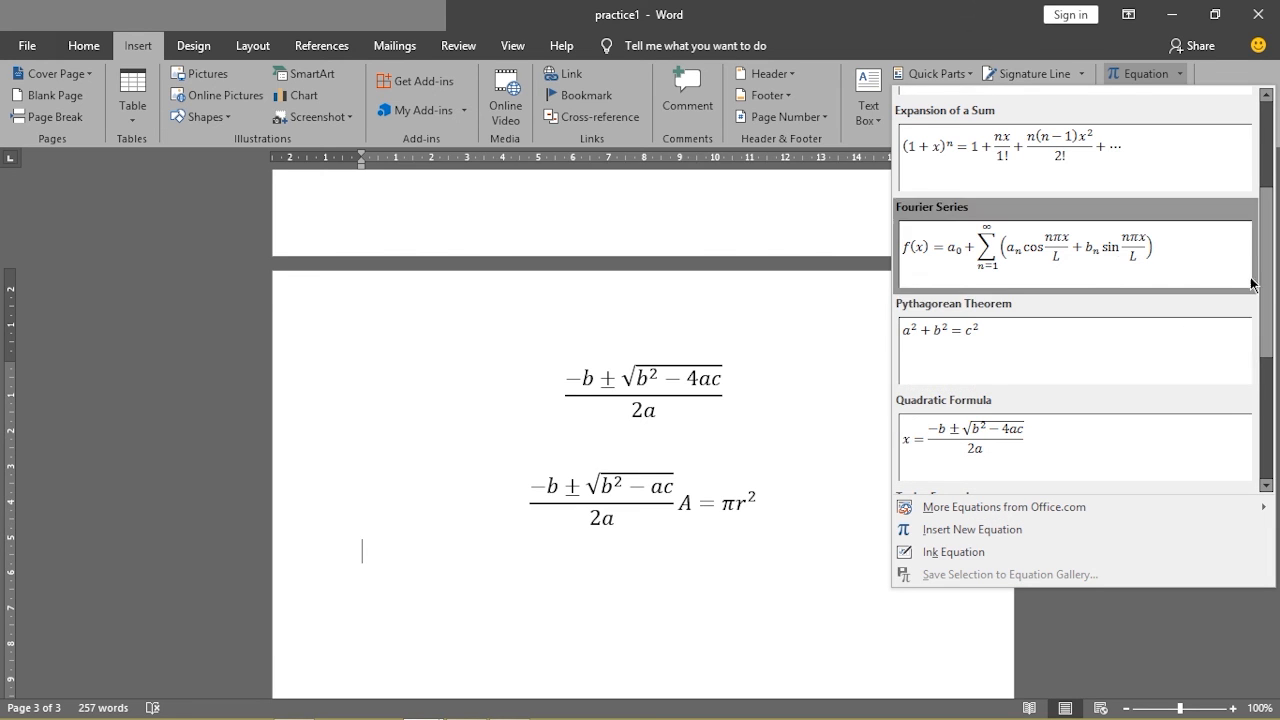
pyautogui.moveTo(1266, 272); pyautogui.dragTo(1266, 224)
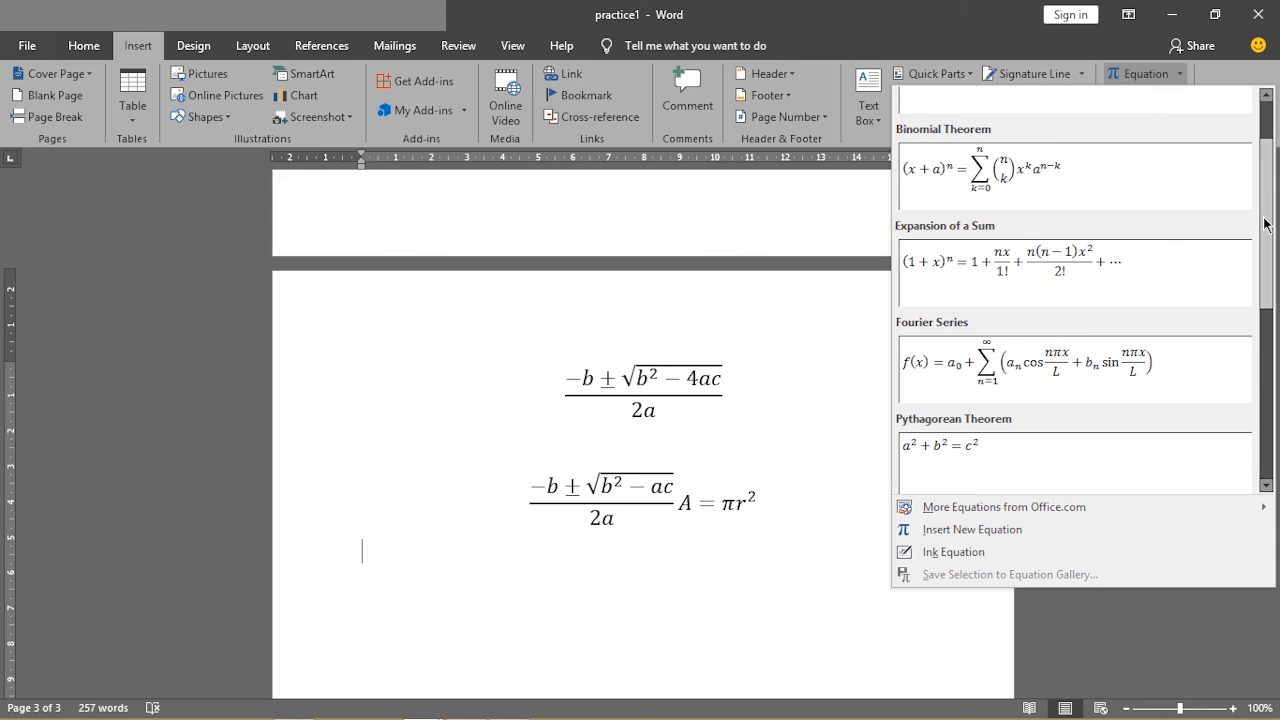
pyautogui.scroll(-1, 1040, 250)
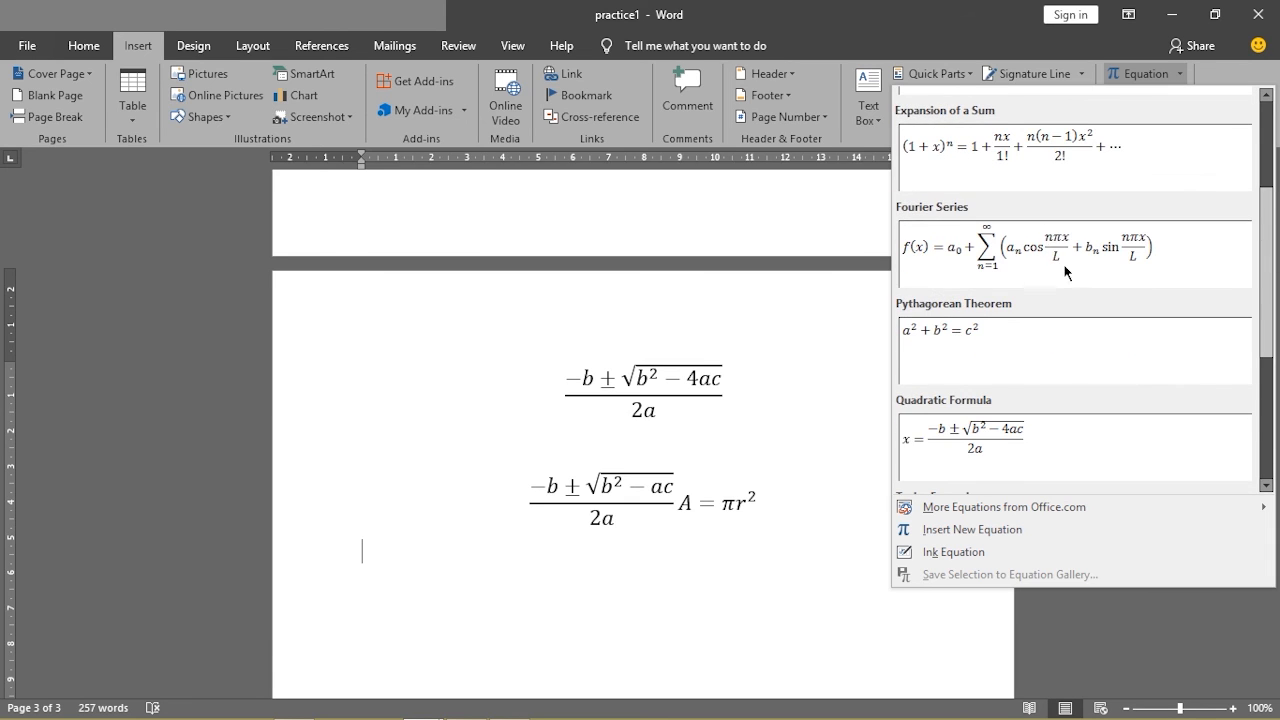
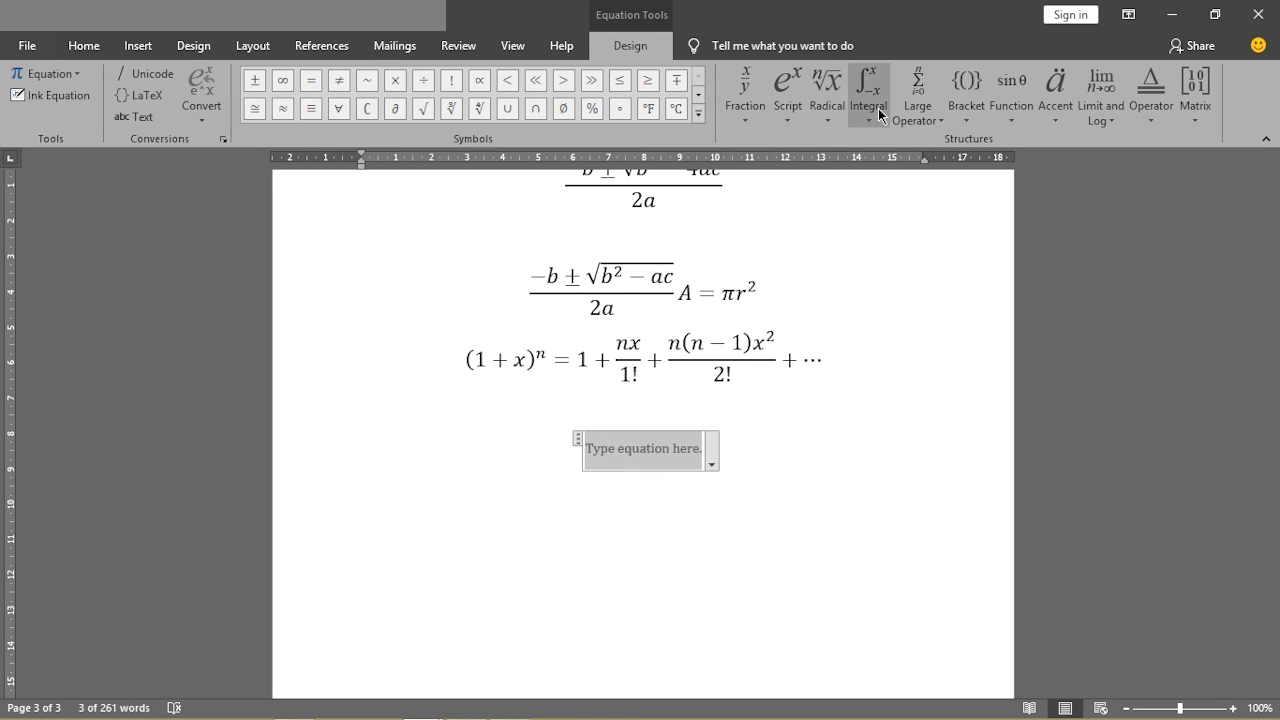
# Look through the available radical, integral, large operator, bracket, function and accent structures for the new equation
pyautogui.click(831, 121)
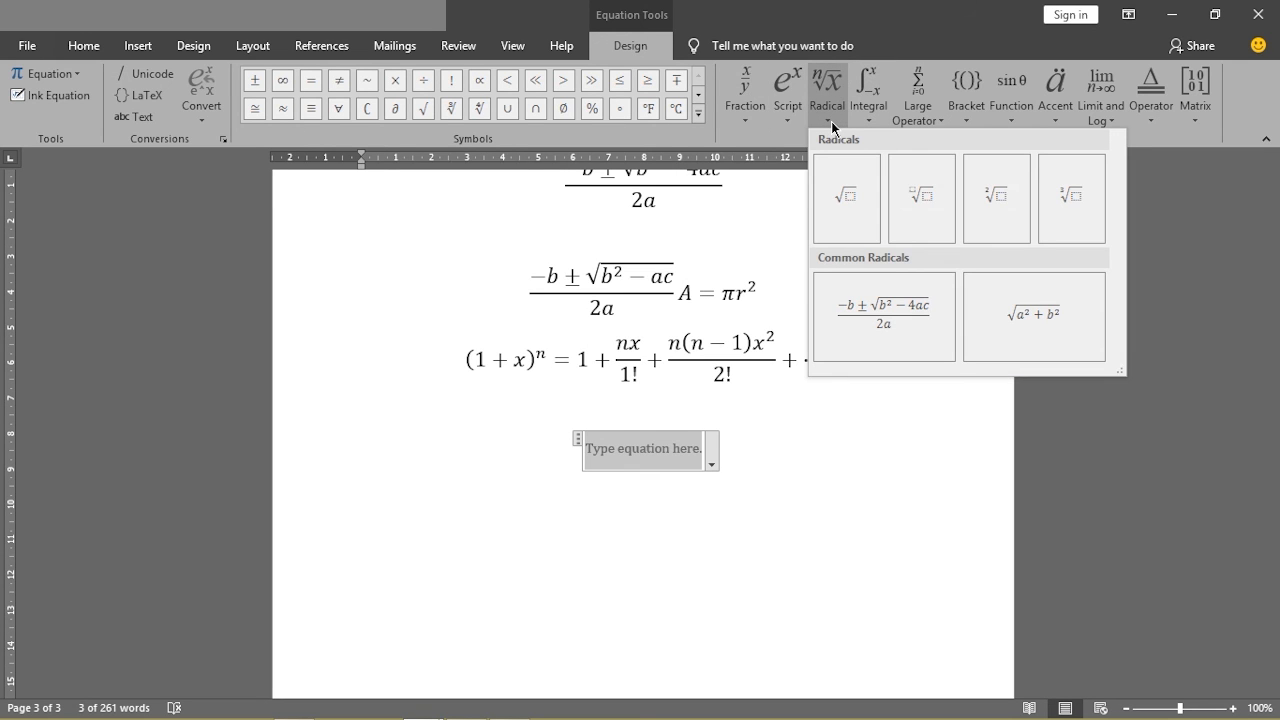
pyautogui.click(870, 120)
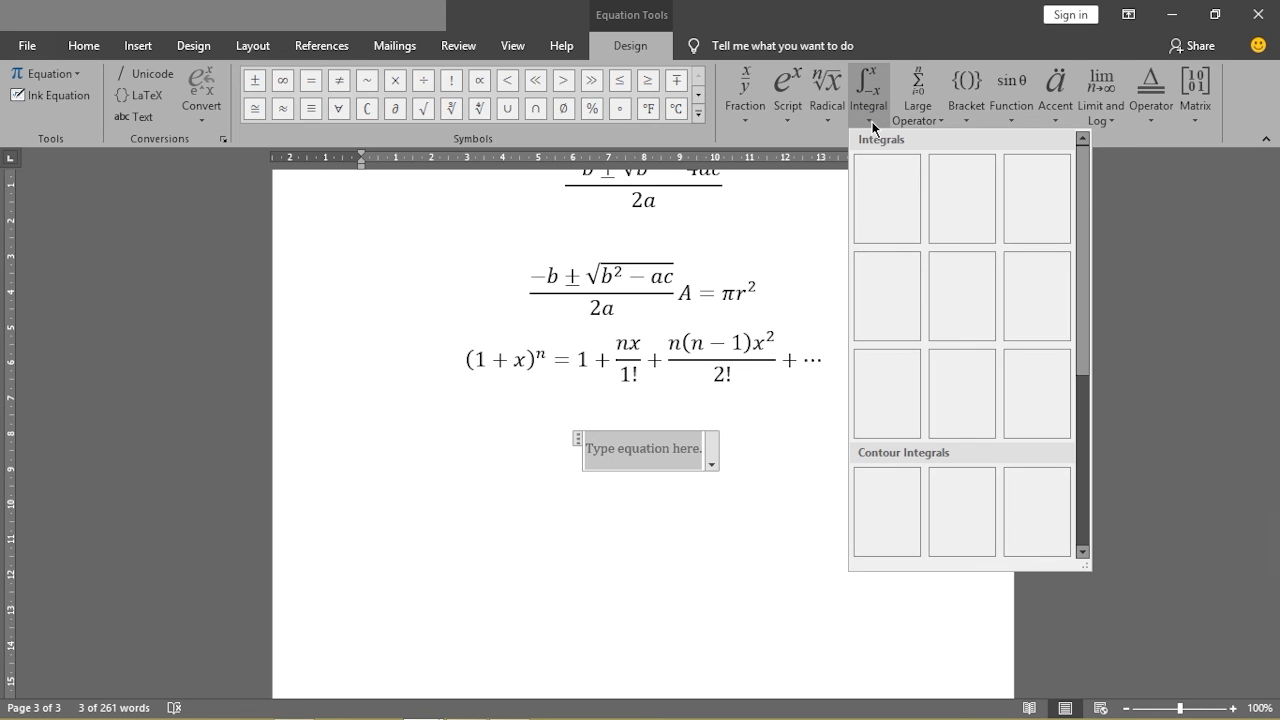
pyautogui.click(940, 122)
pyautogui.click(941, 122)
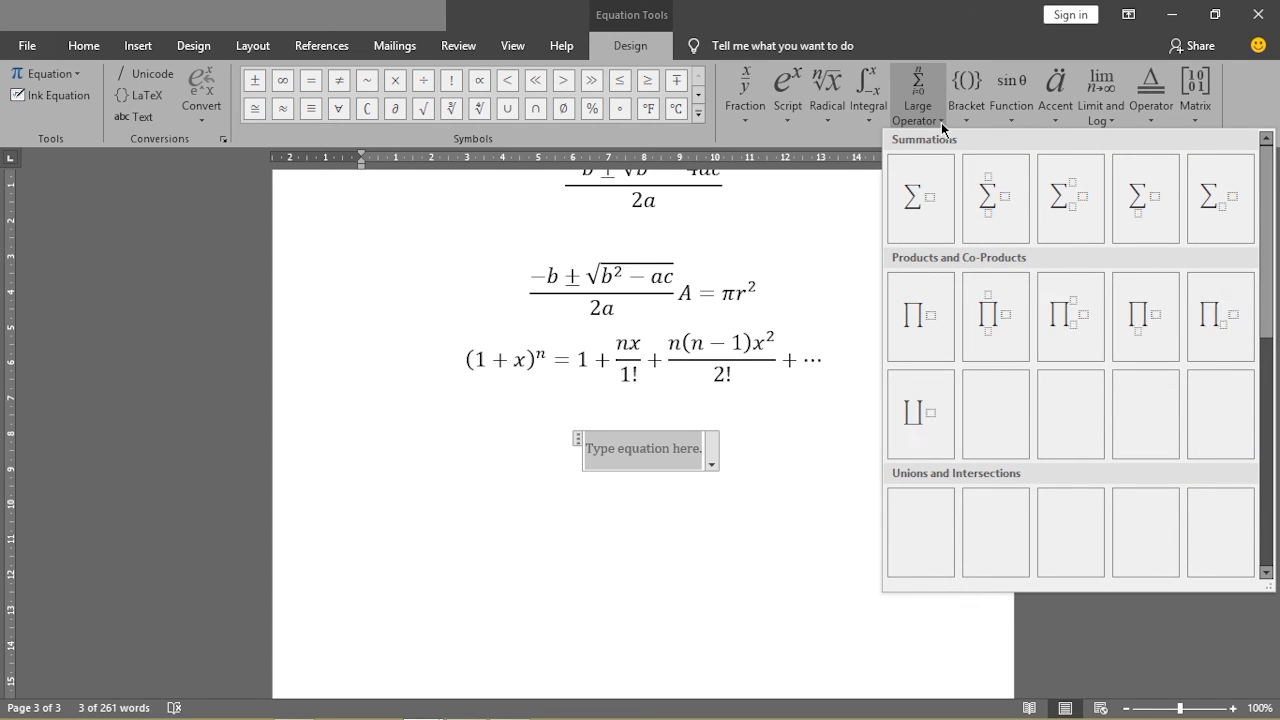
pyautogui.click(966, 120)
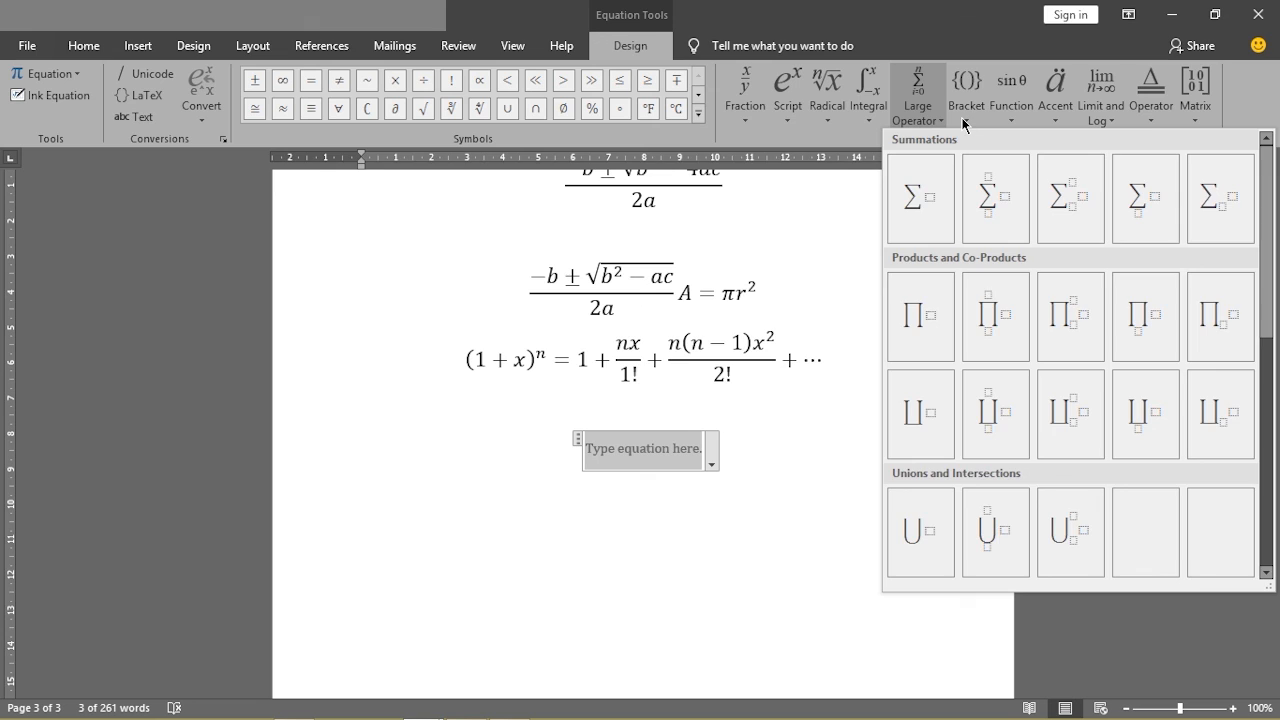
pyautogui.click(966, 119)
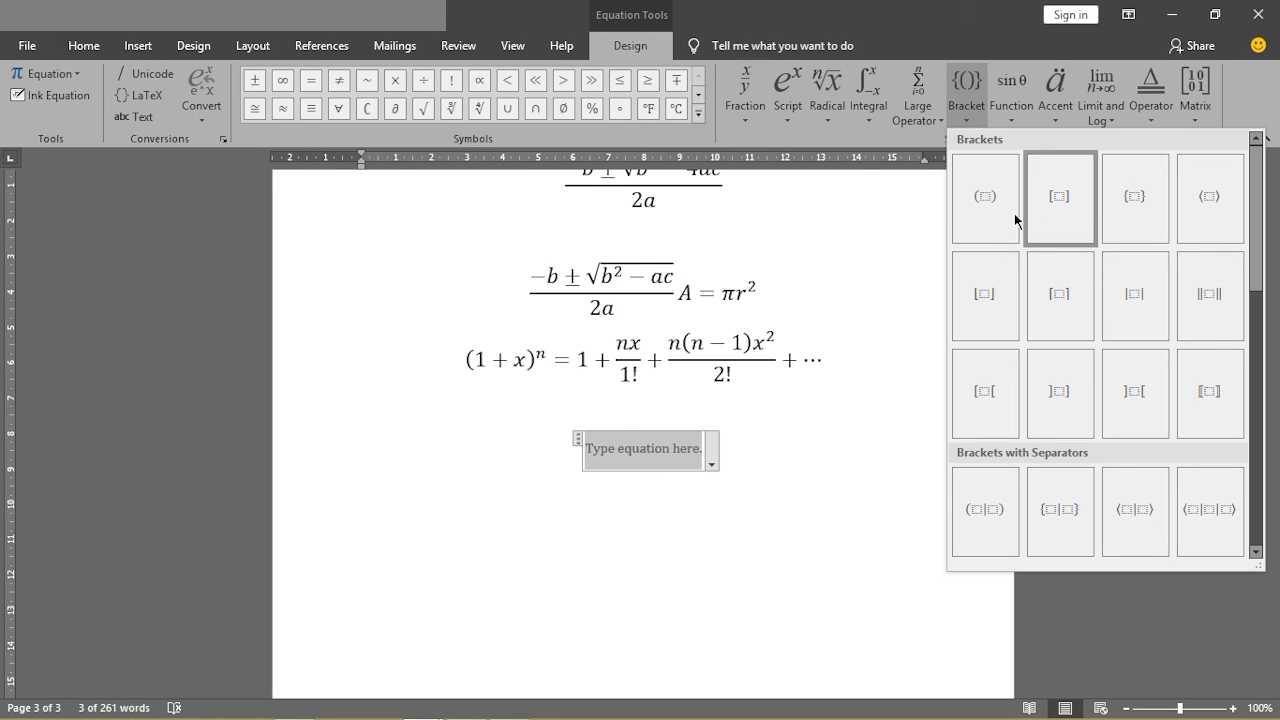
pyautogui.click(1012, 120)
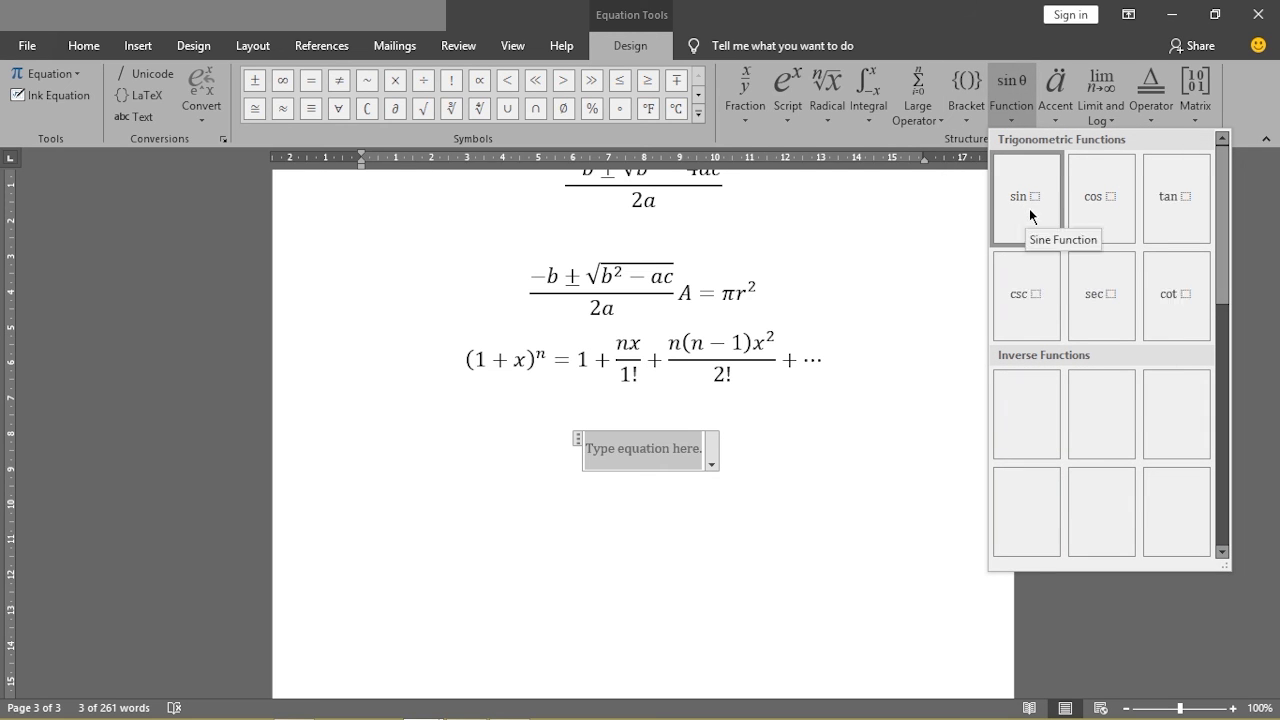
pyautogui.click(1054, 118)
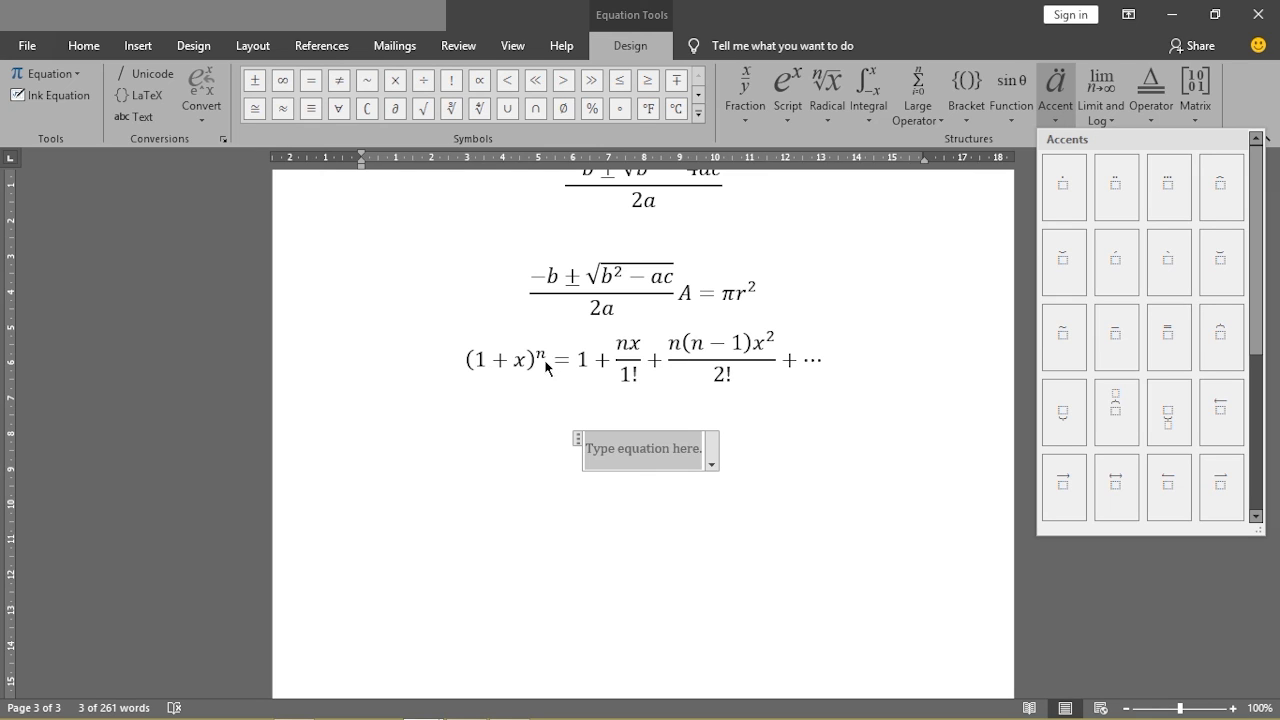
pyautogui.click(967, 125)
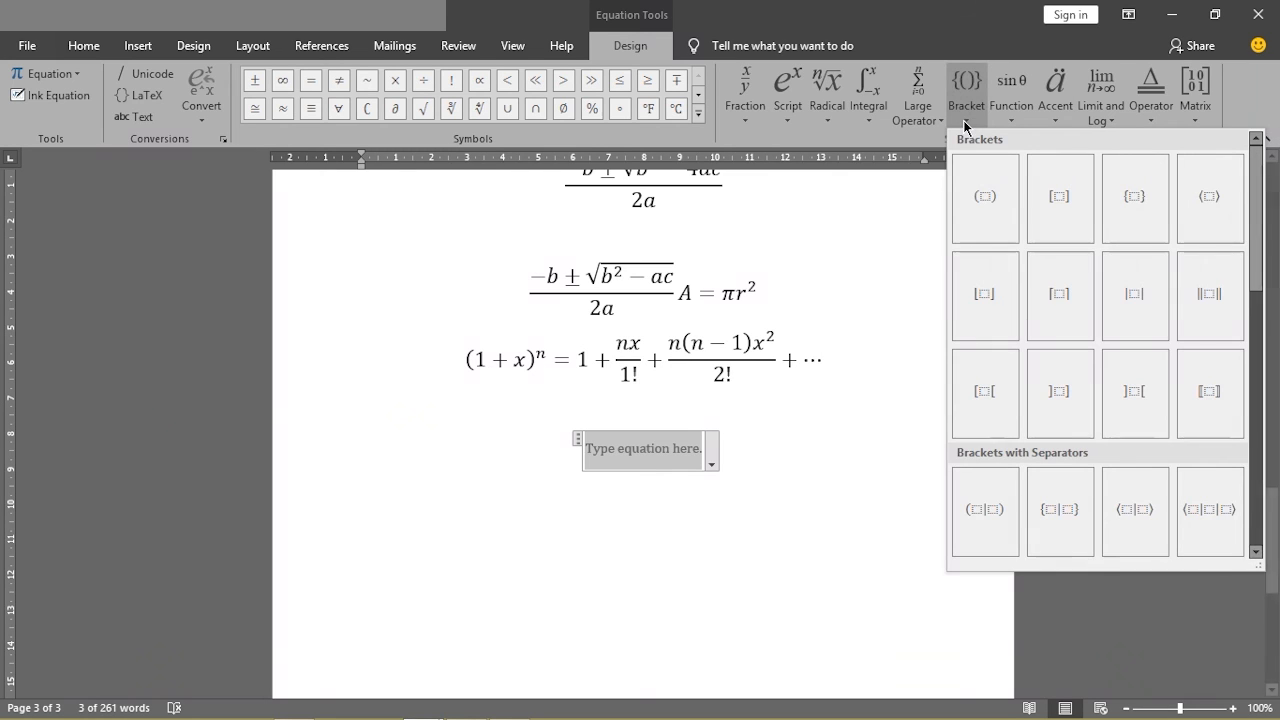
pyautogui.click(979, 212)
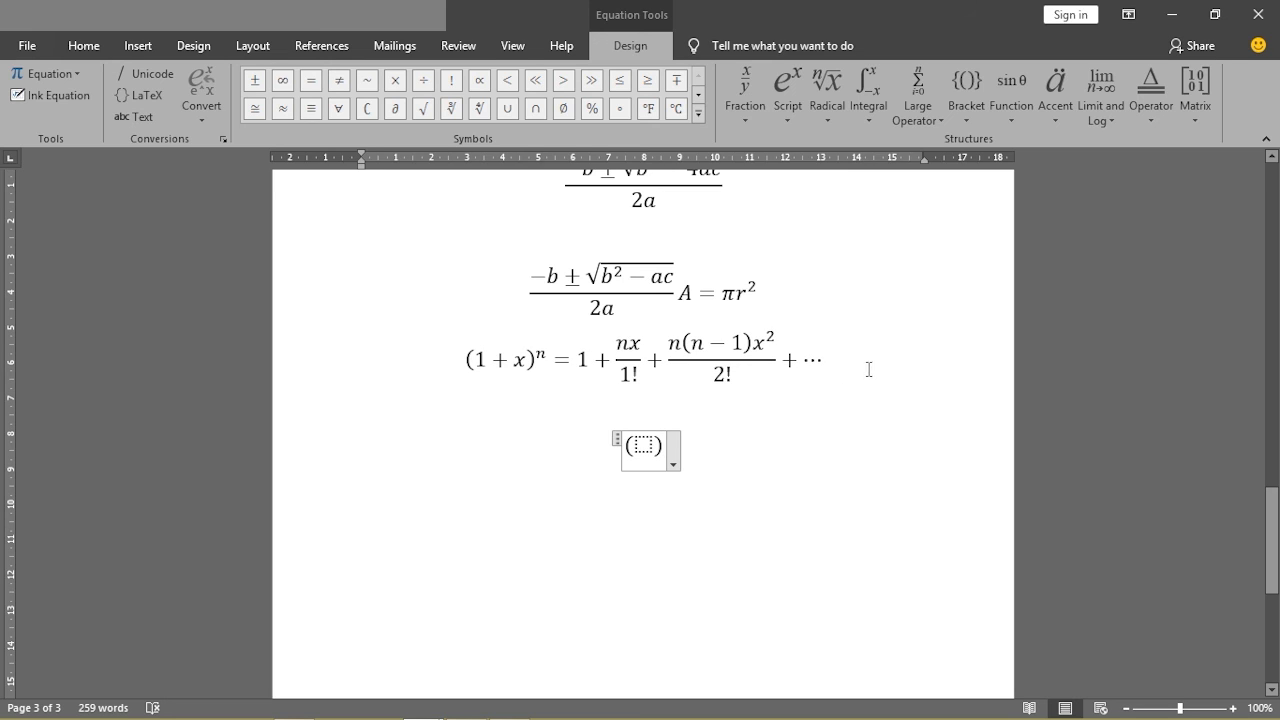
pyautogui.click(746, 118)
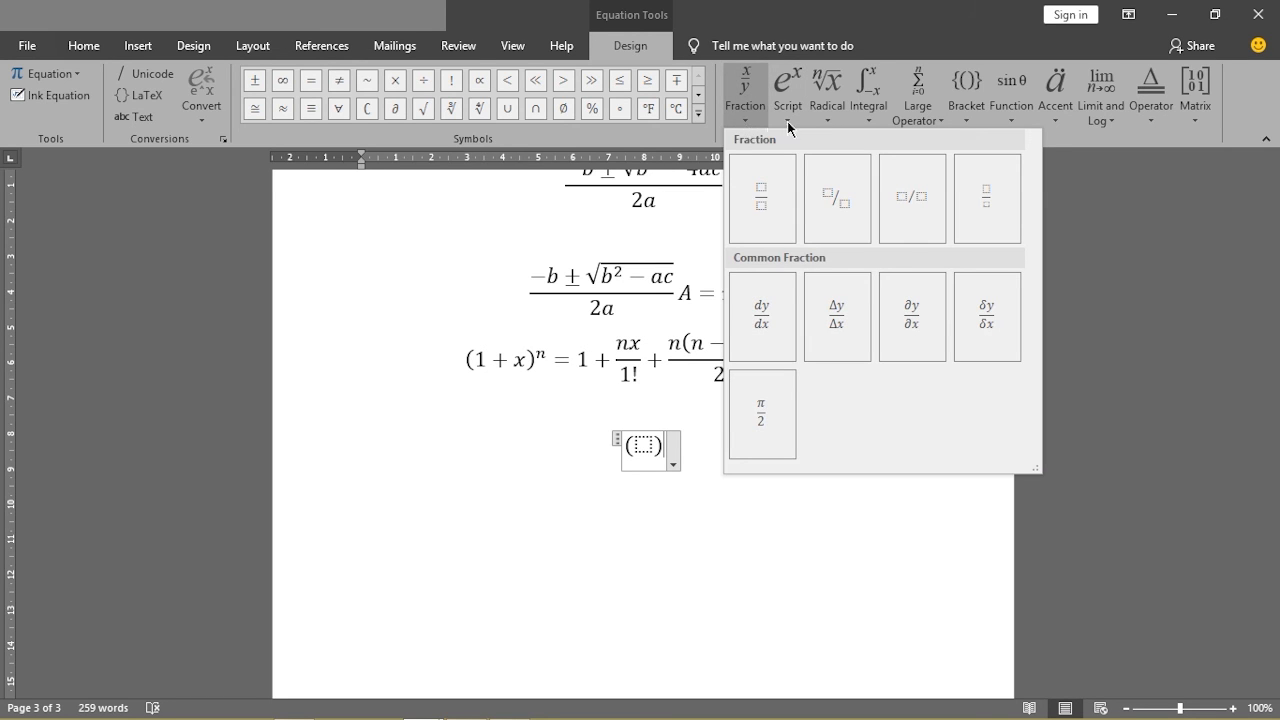
pyautogui.click(786, 118)
pyautogui.click(798, 186)
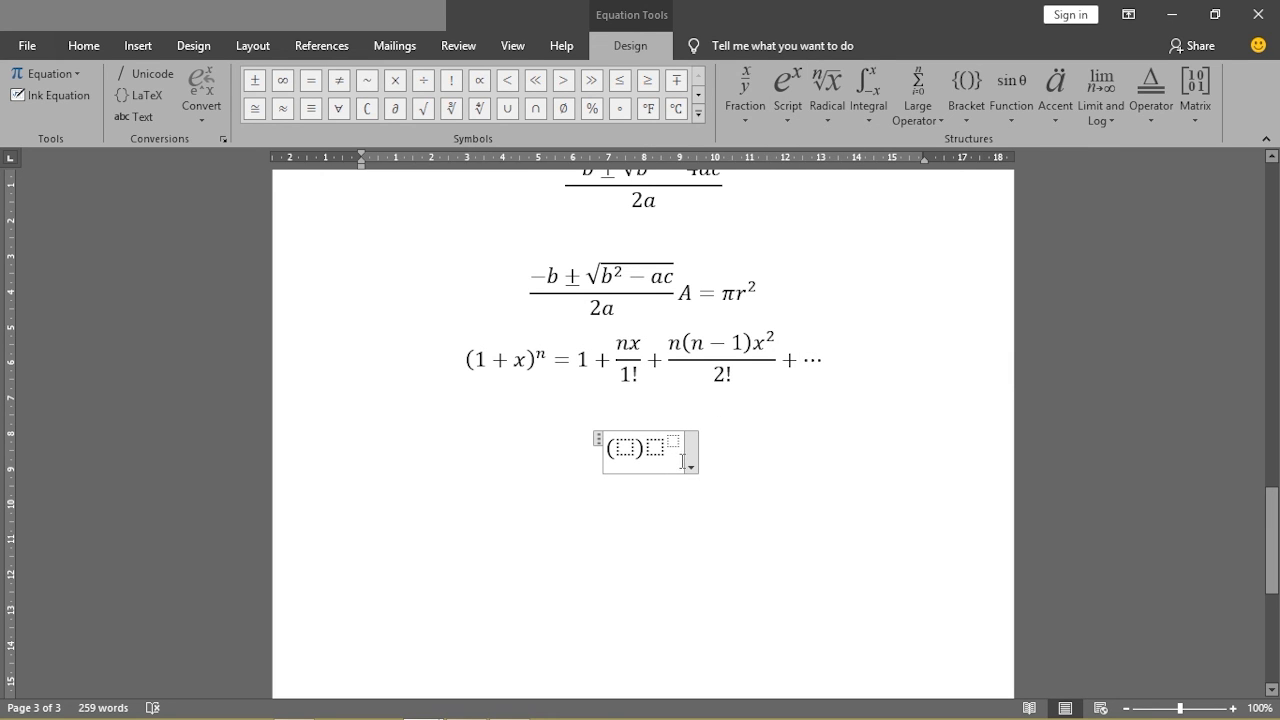
pyautogui.press('BackSpace')
pyautogui.press('BackSpace')
pyautogui.press('BackSpace')
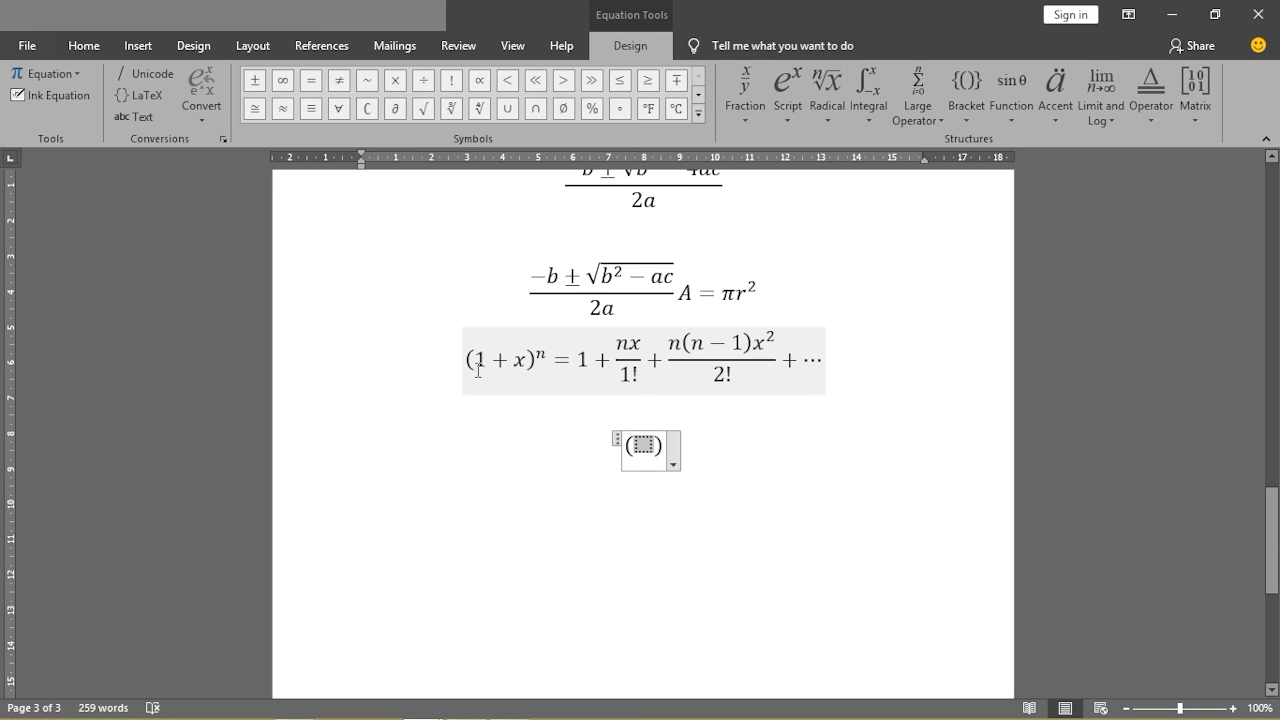
pyautogui.moveTo(600, 453); pyautogui.dragTo(628, 459)
pyautogui.press('Delete')
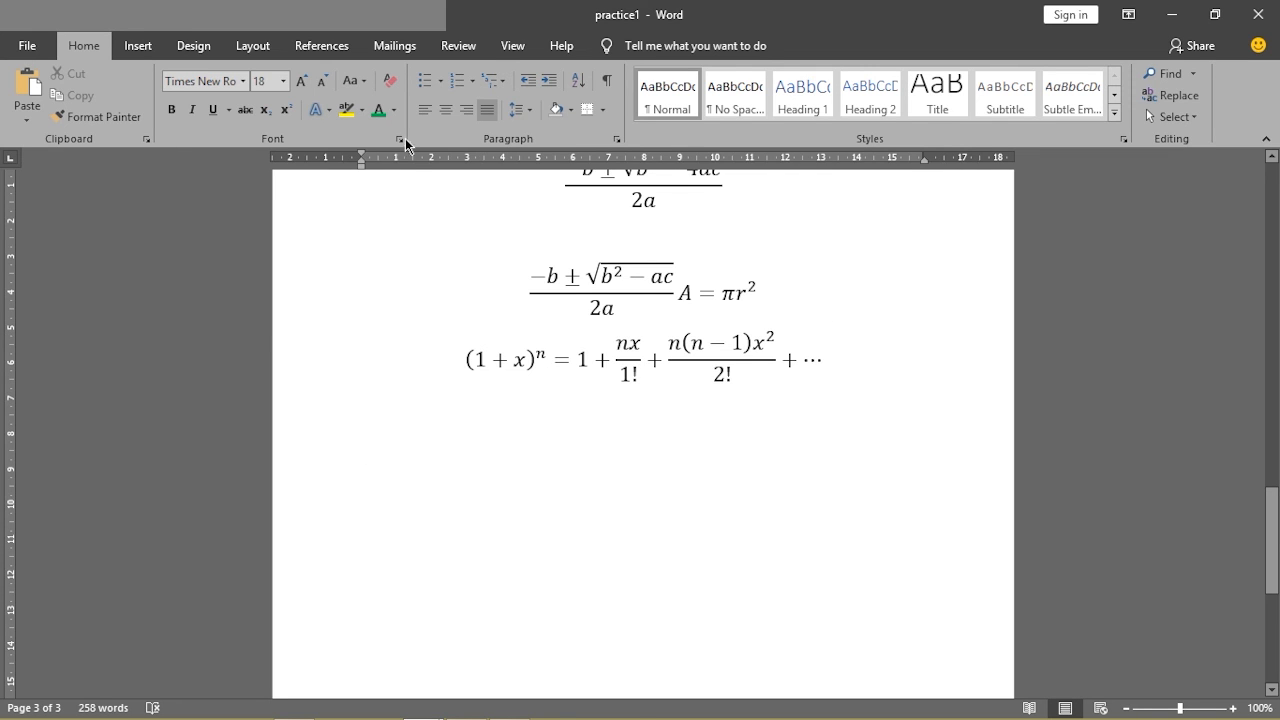
# Insert a new blank equation below the Expansion of a Sum equation and add an empty superscript structure to it
pyautogui.click(134, 50)
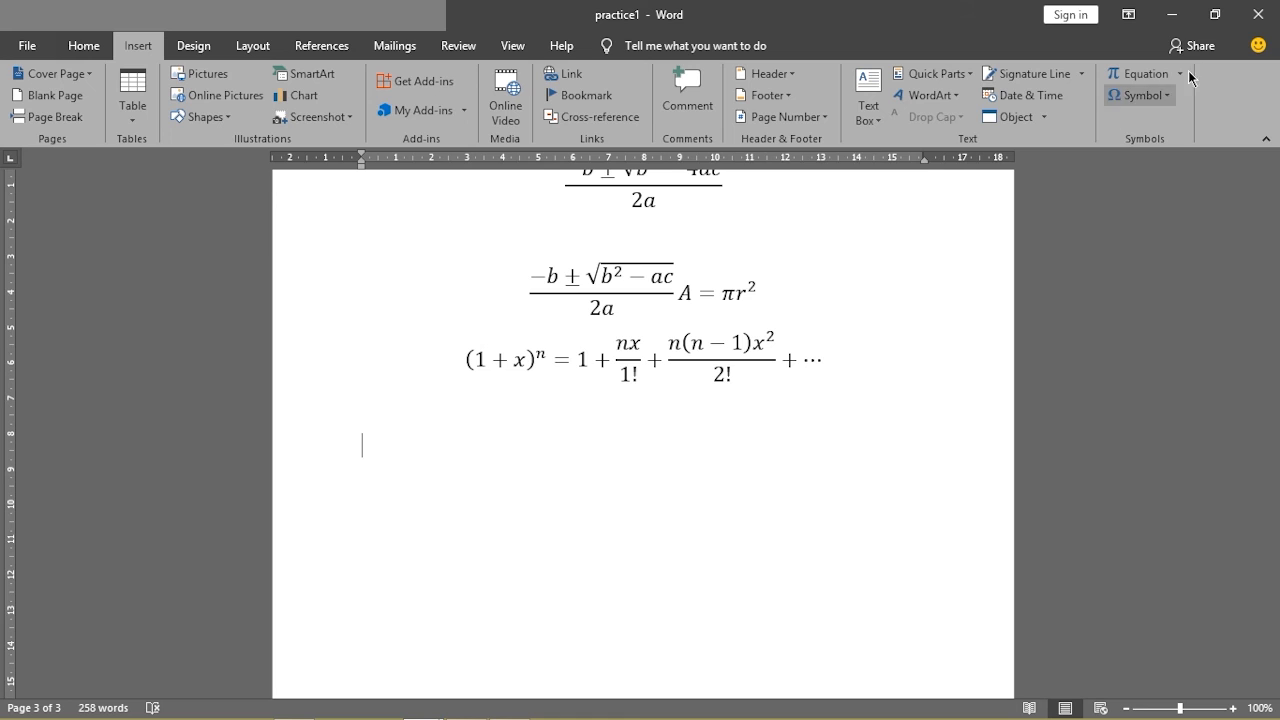
pyautogui.click(1140, 74)
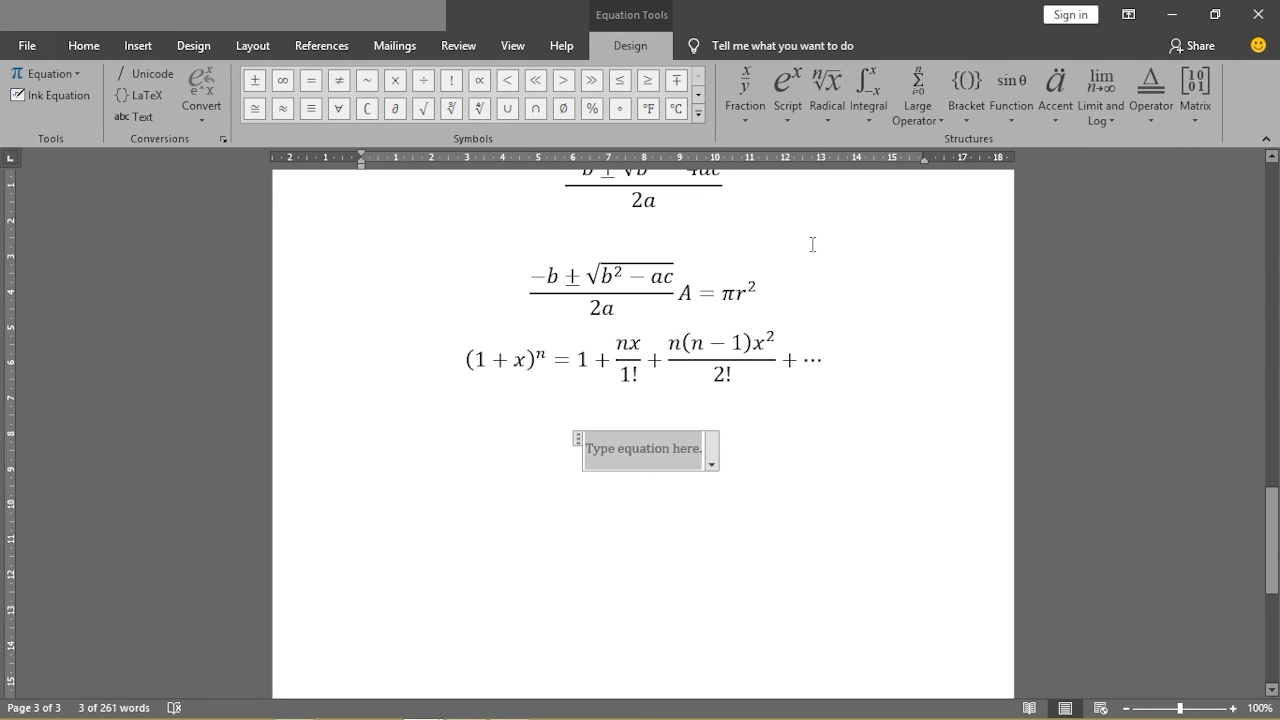
pyautogui.click(788, 112)
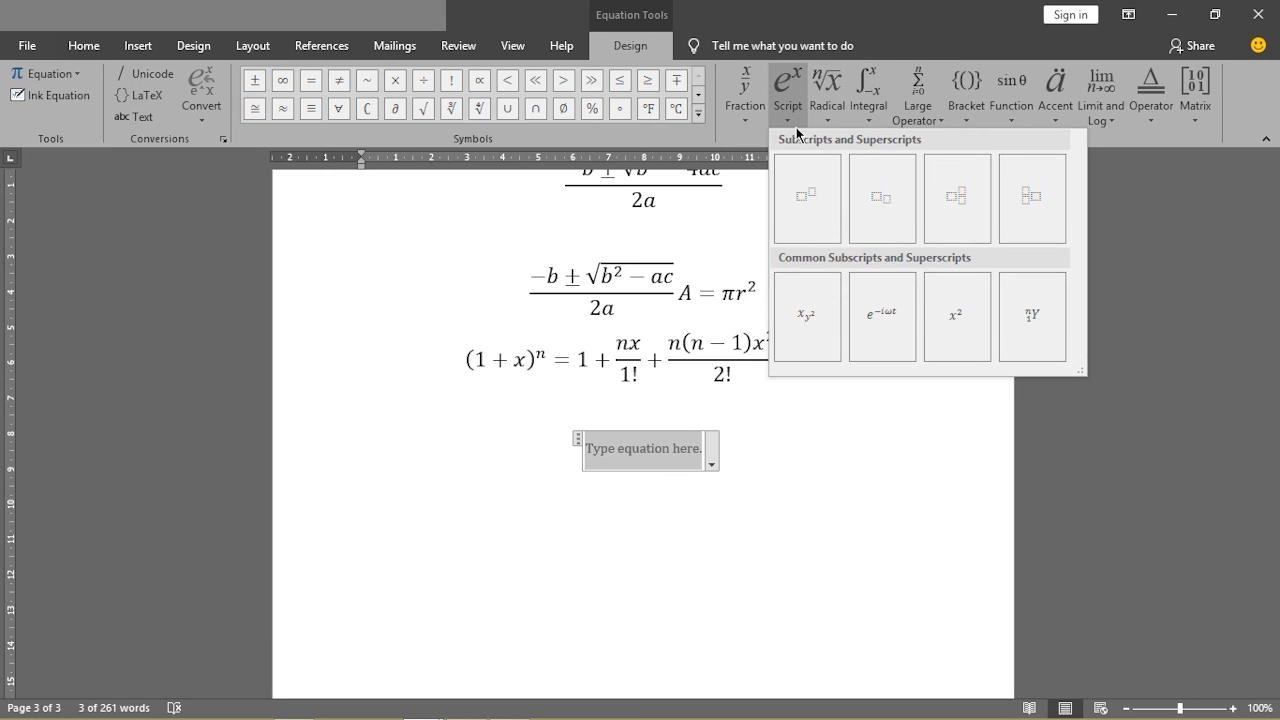
pyautogui.click(804, 200)
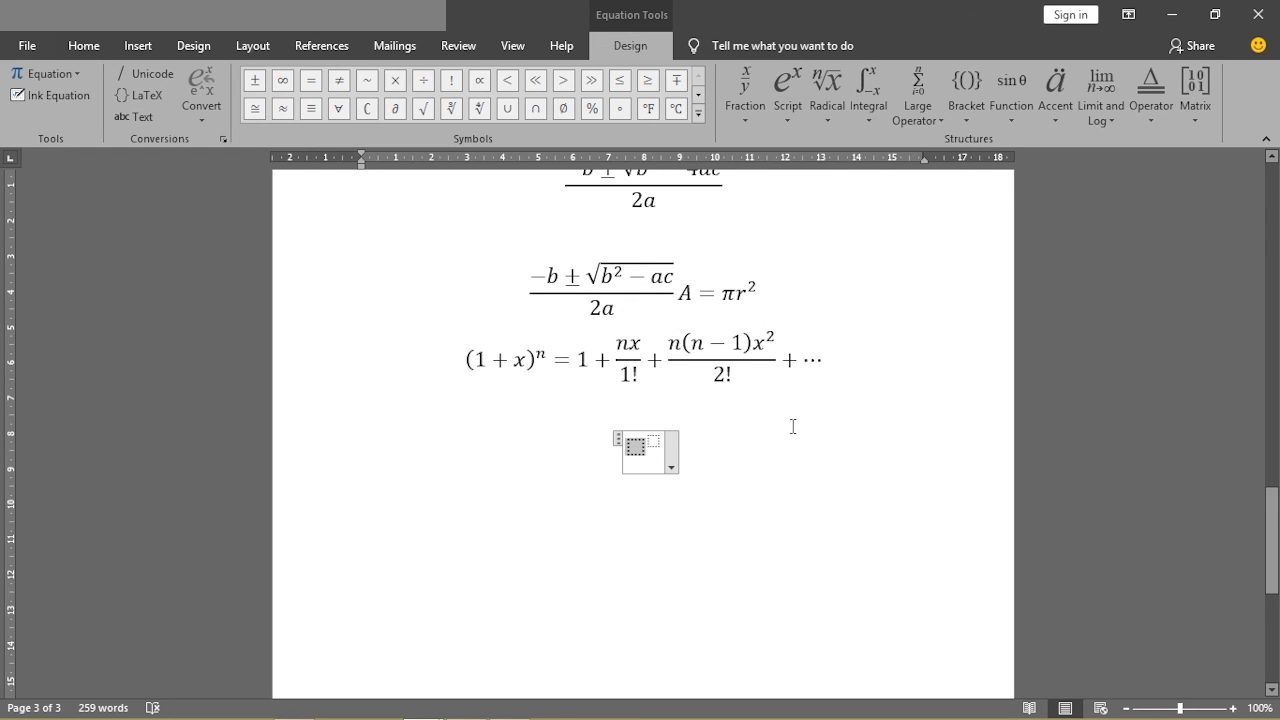
# Fill the superscript structure with (1 + x) as the base and n as the exponent
pyautogui.write('(')
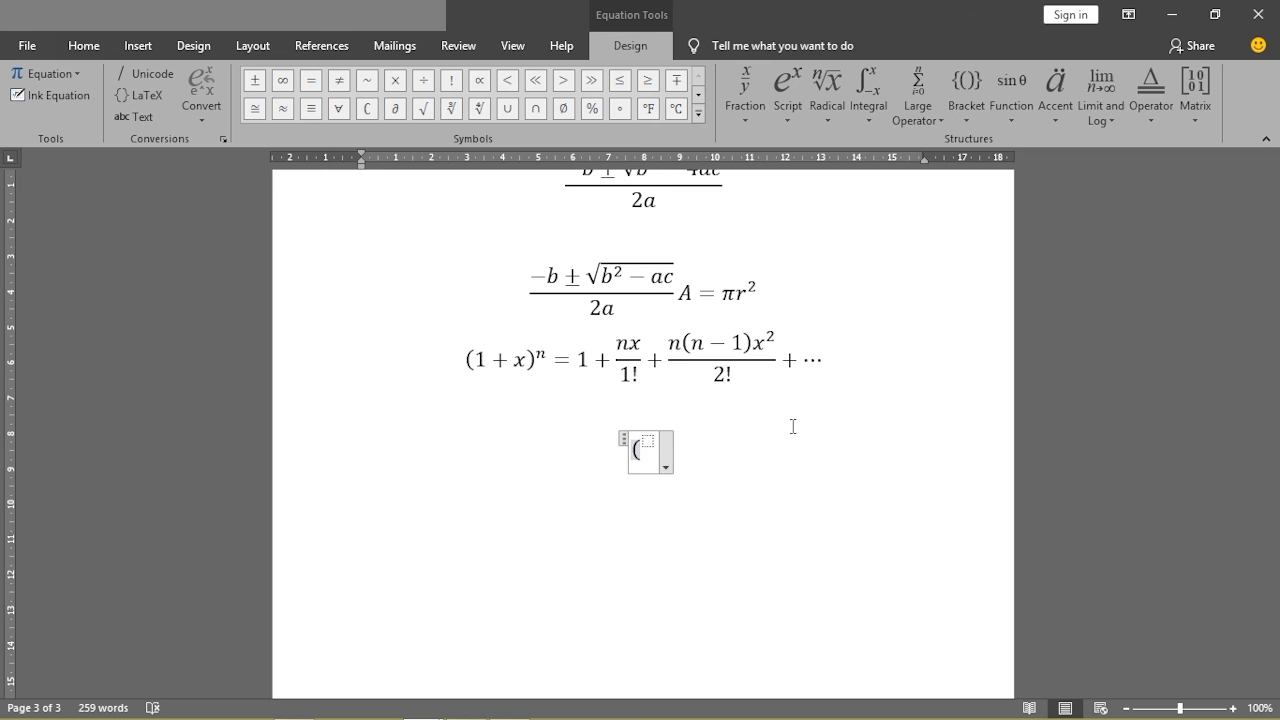
pyautogui.write('1')
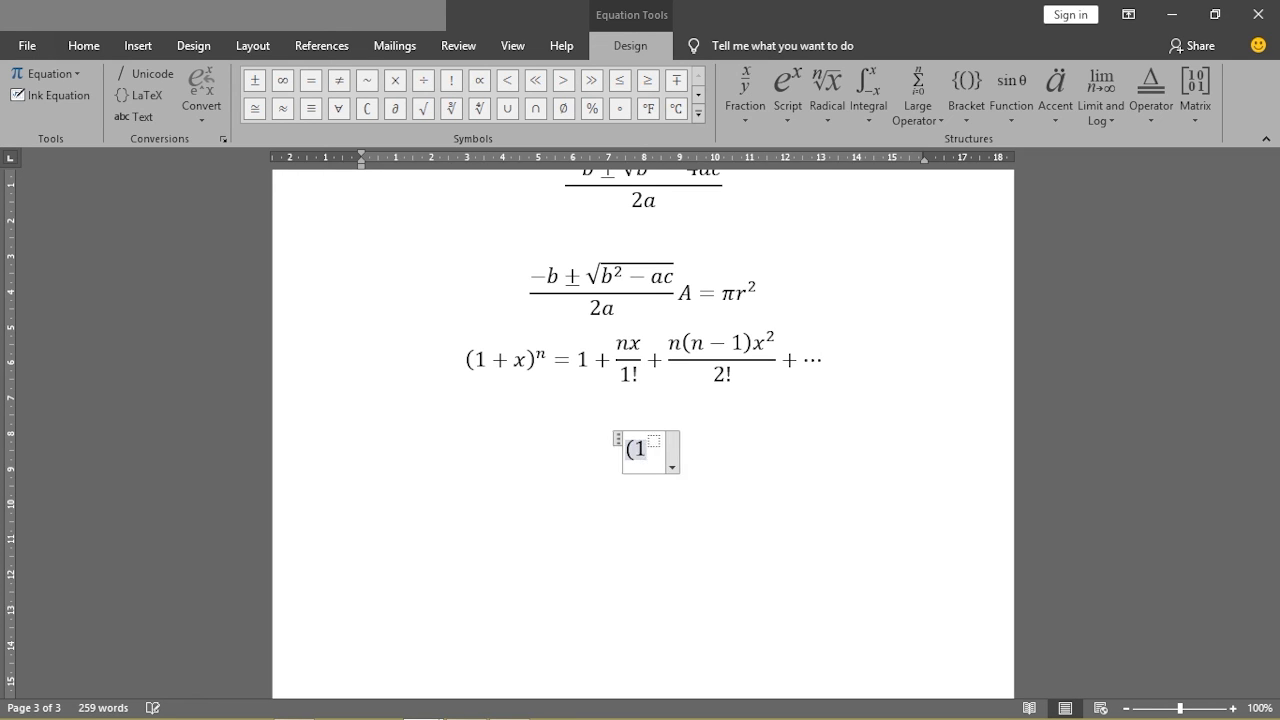
pyautogui.write('+')
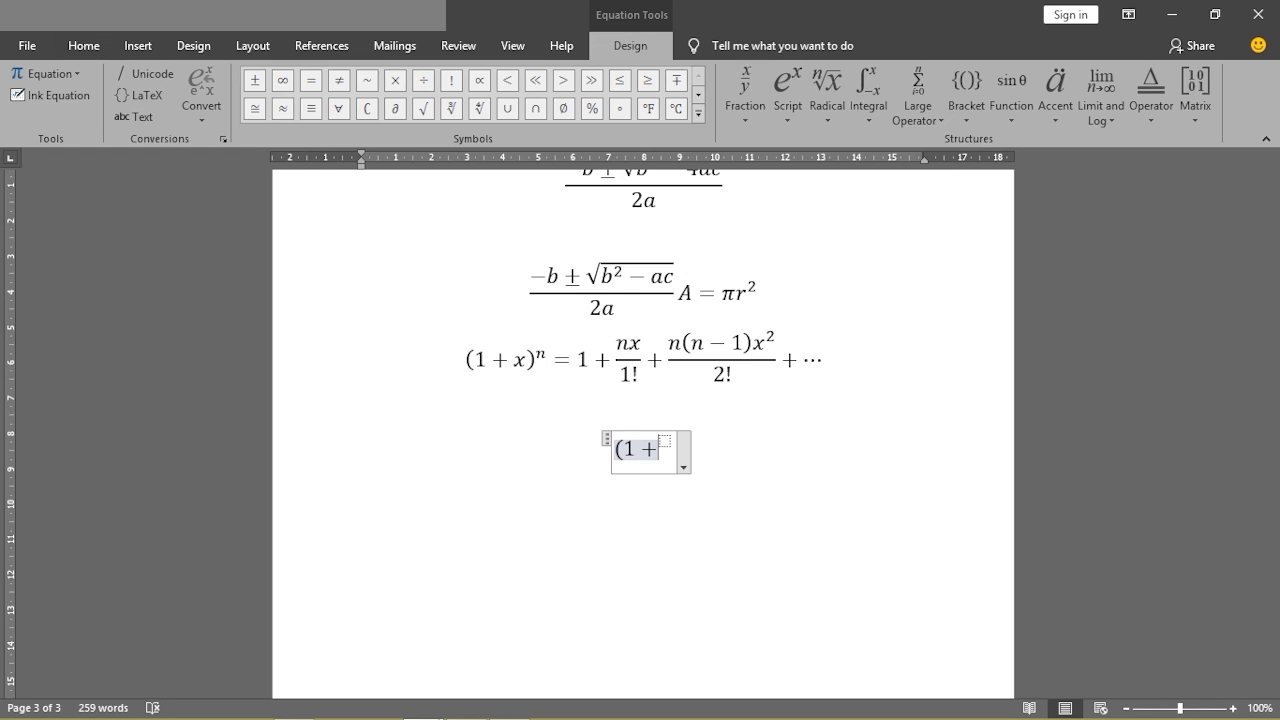
pyautogui.write('x')
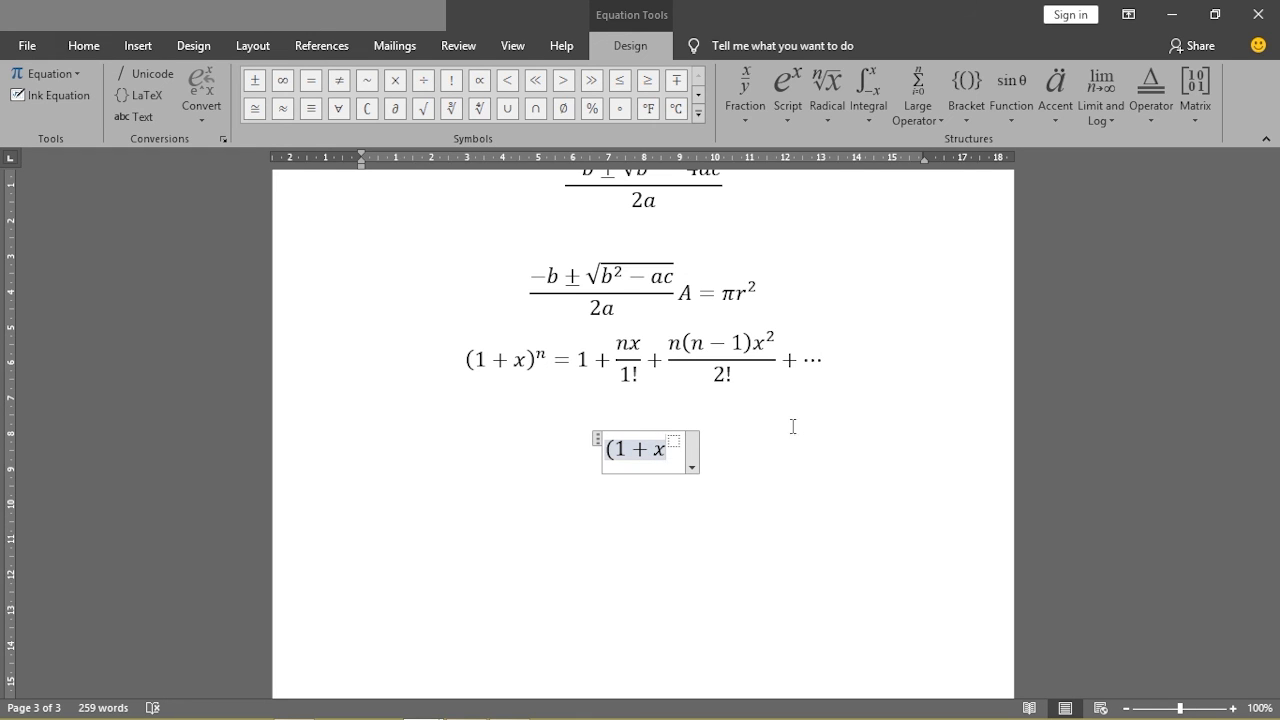
pyautogui.write(')')
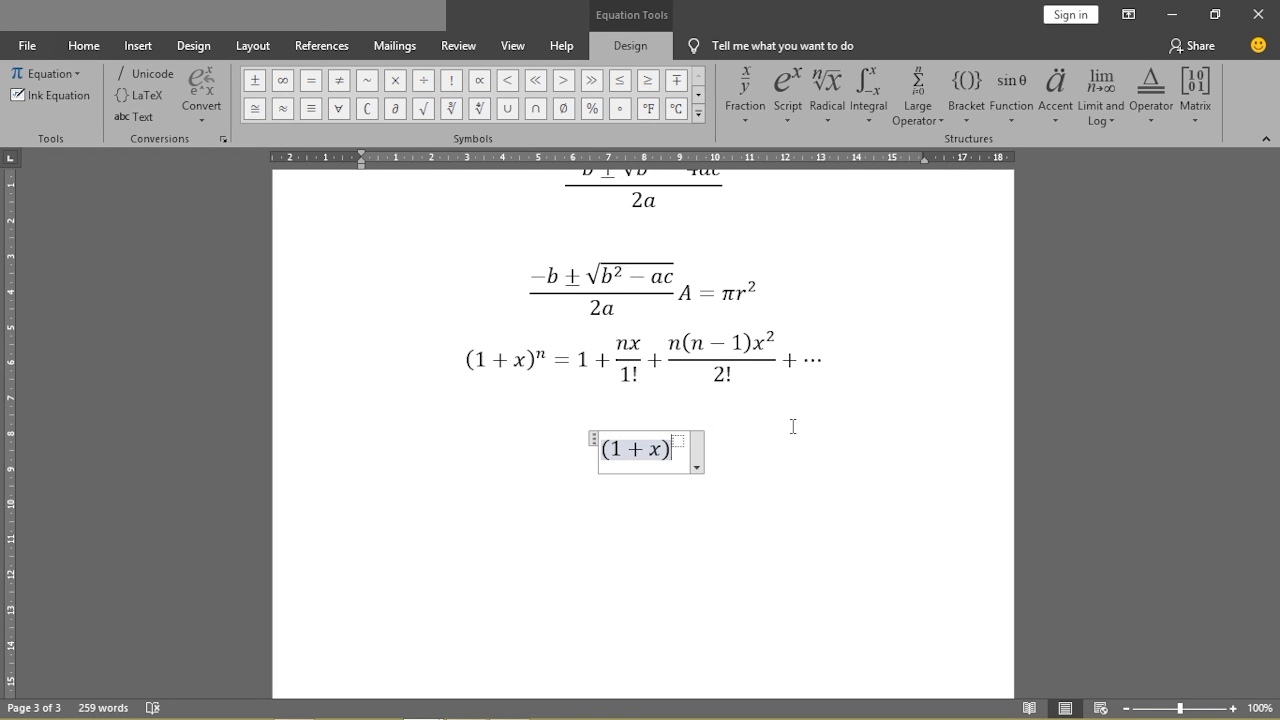
pyautogui.click(678, 441)
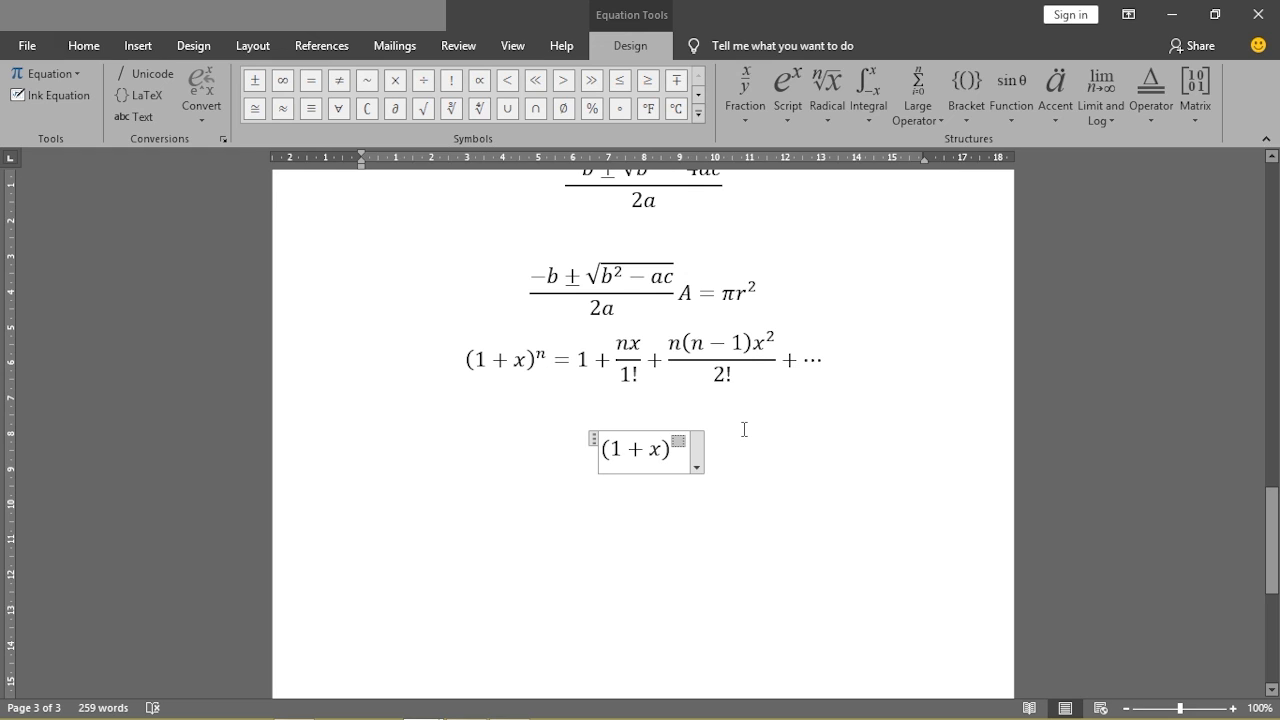
pyautogui.write('n')
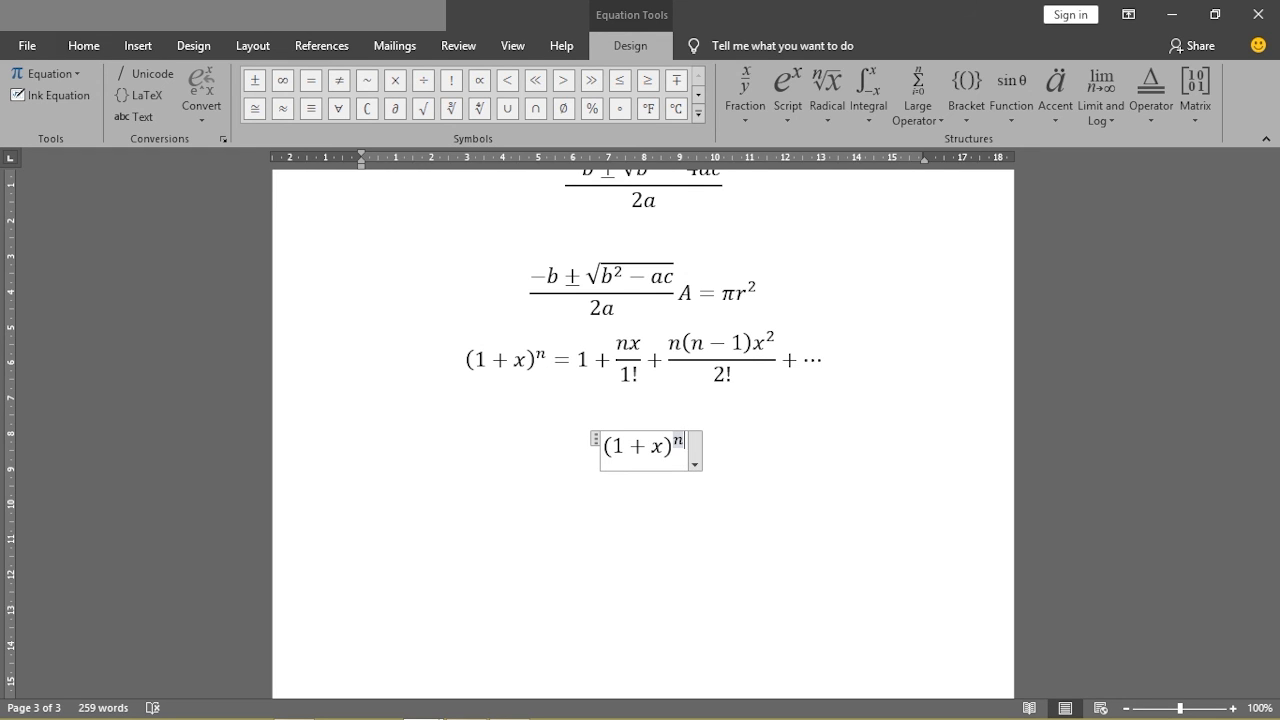
# Leave the exponent and continue the equation on the baseline with = 1 +
pyautogui.press('Right')
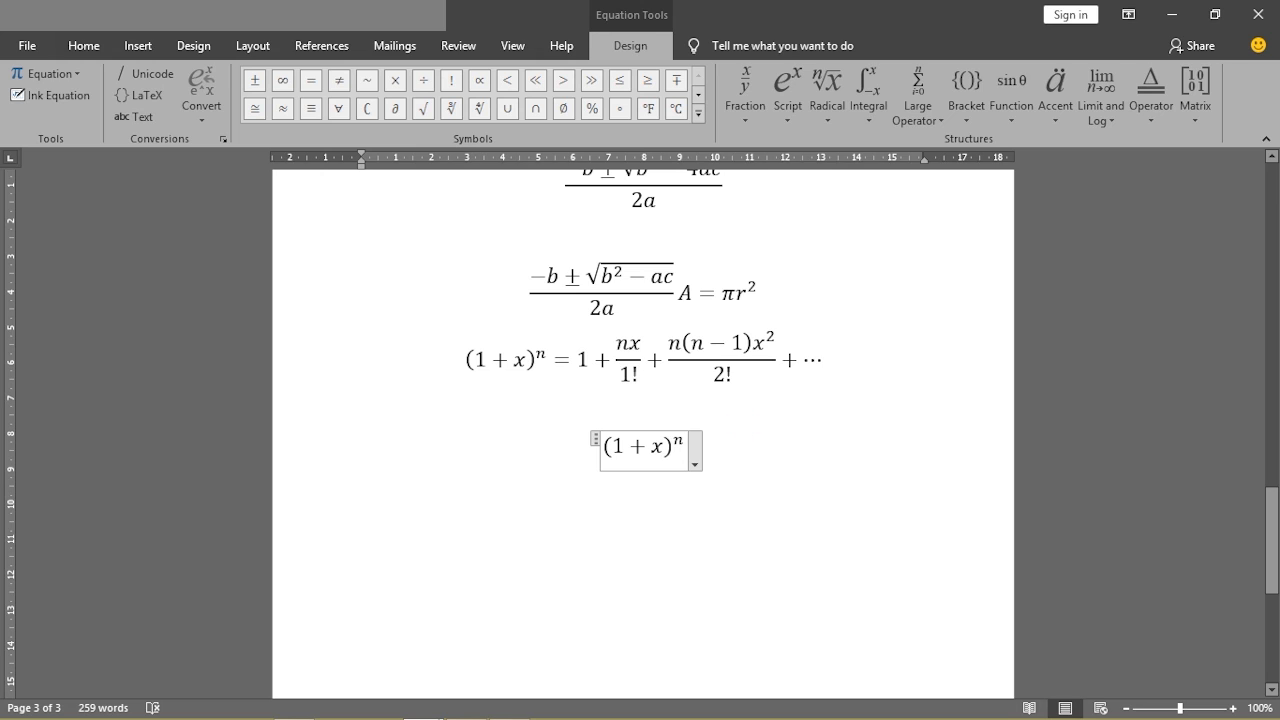
pyautogui.write('= ')
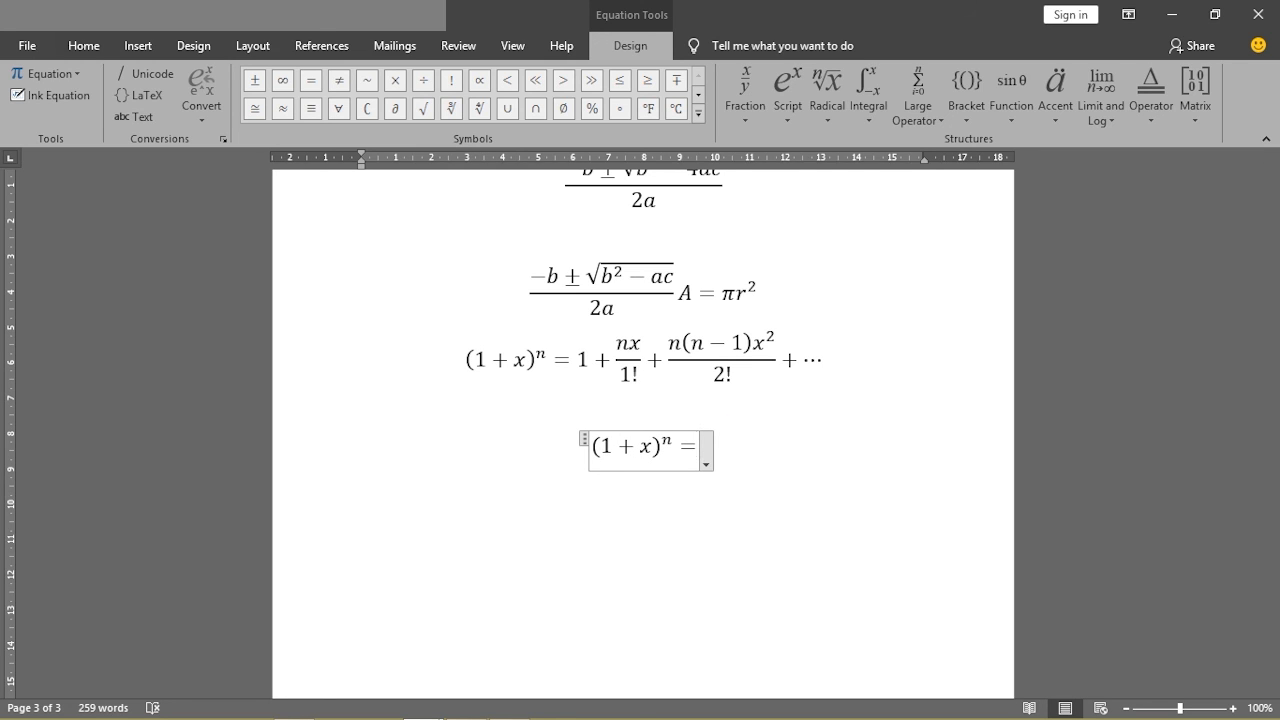
pyautogui.write('1 ')
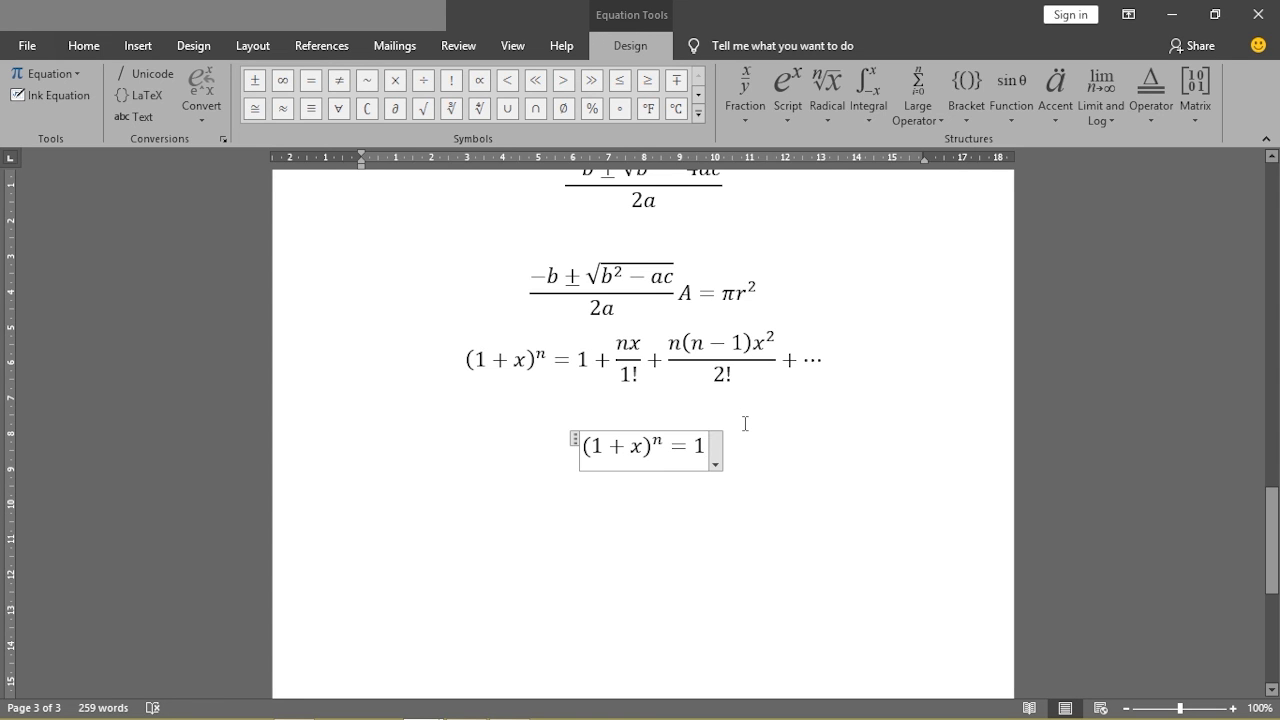
pyautogui.write('+')
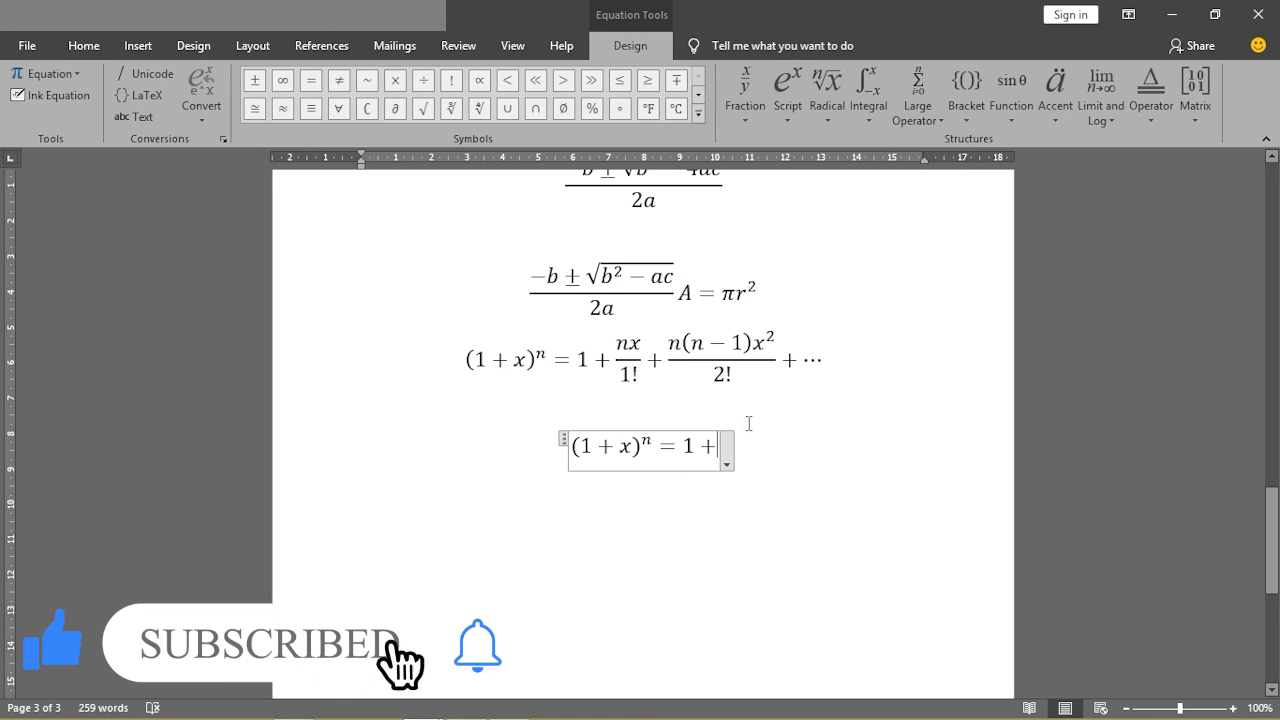
# Add a stacked fraction at the end of the equation with nx as numerator and 1! as denominator
pyautogui.click(741, 120)
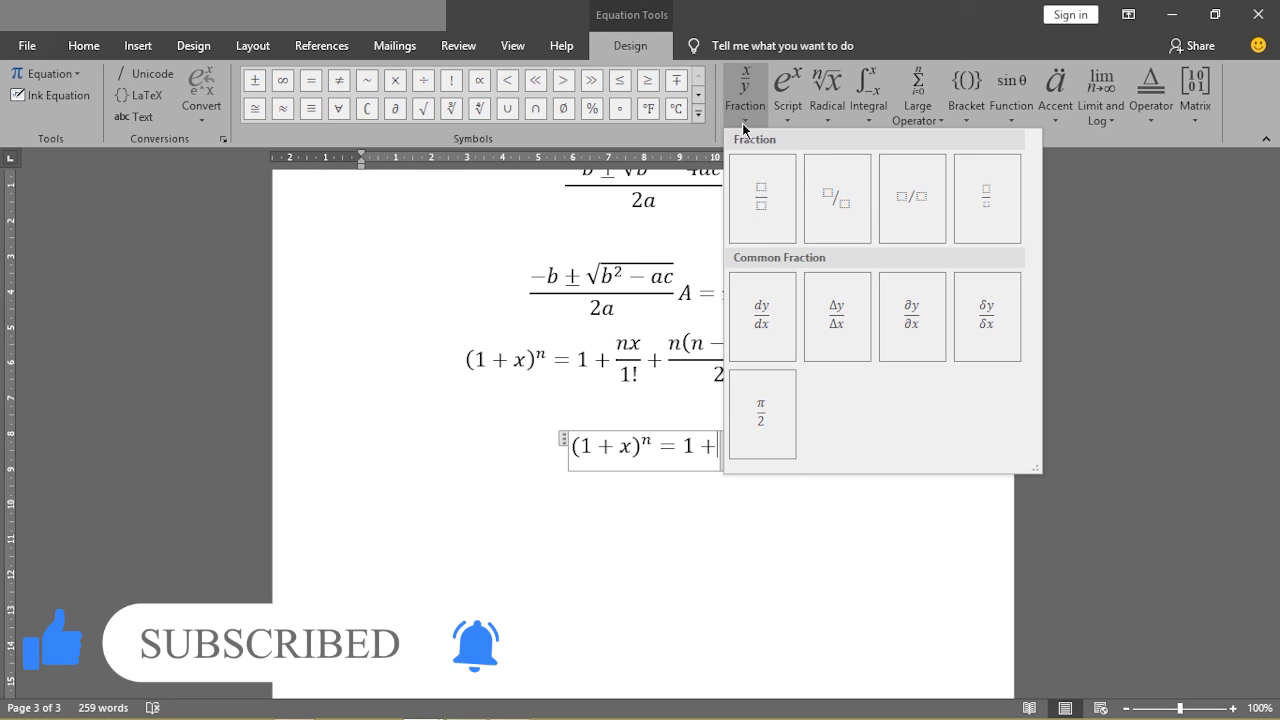
pyautogui.click(767, 196)
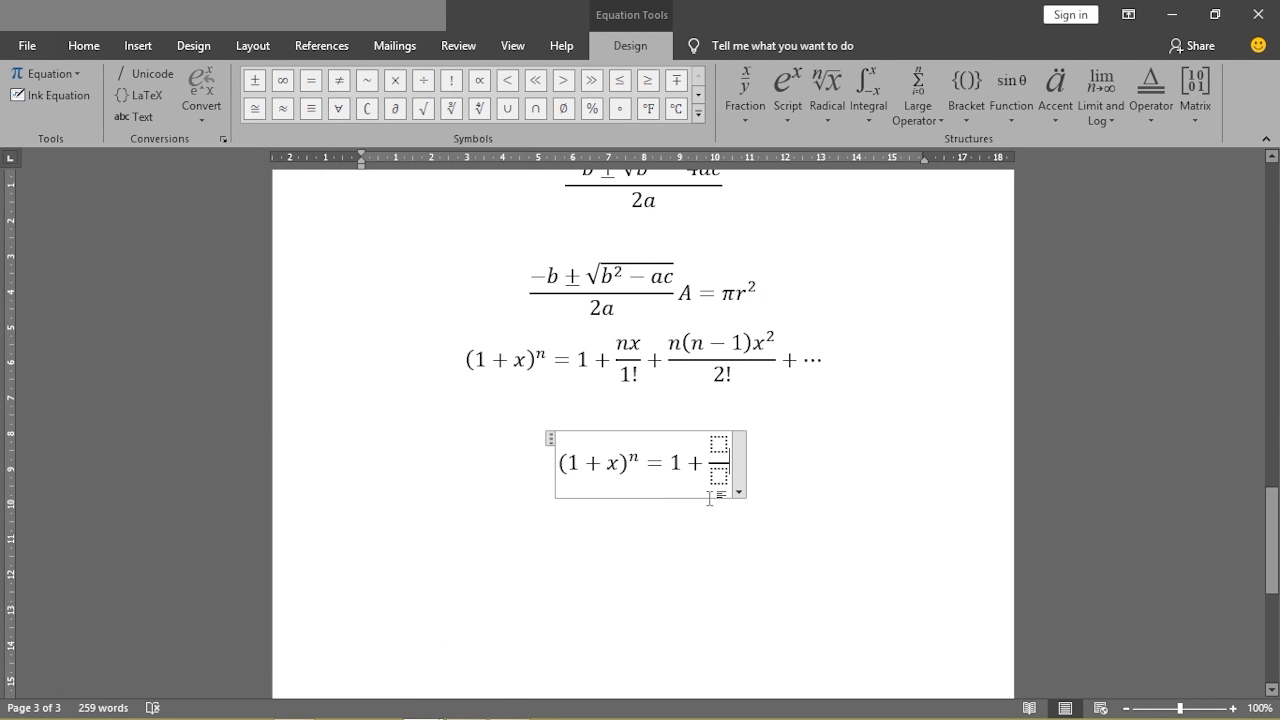
pyautogui.click(716, 443)
pyautogui.write('nx')
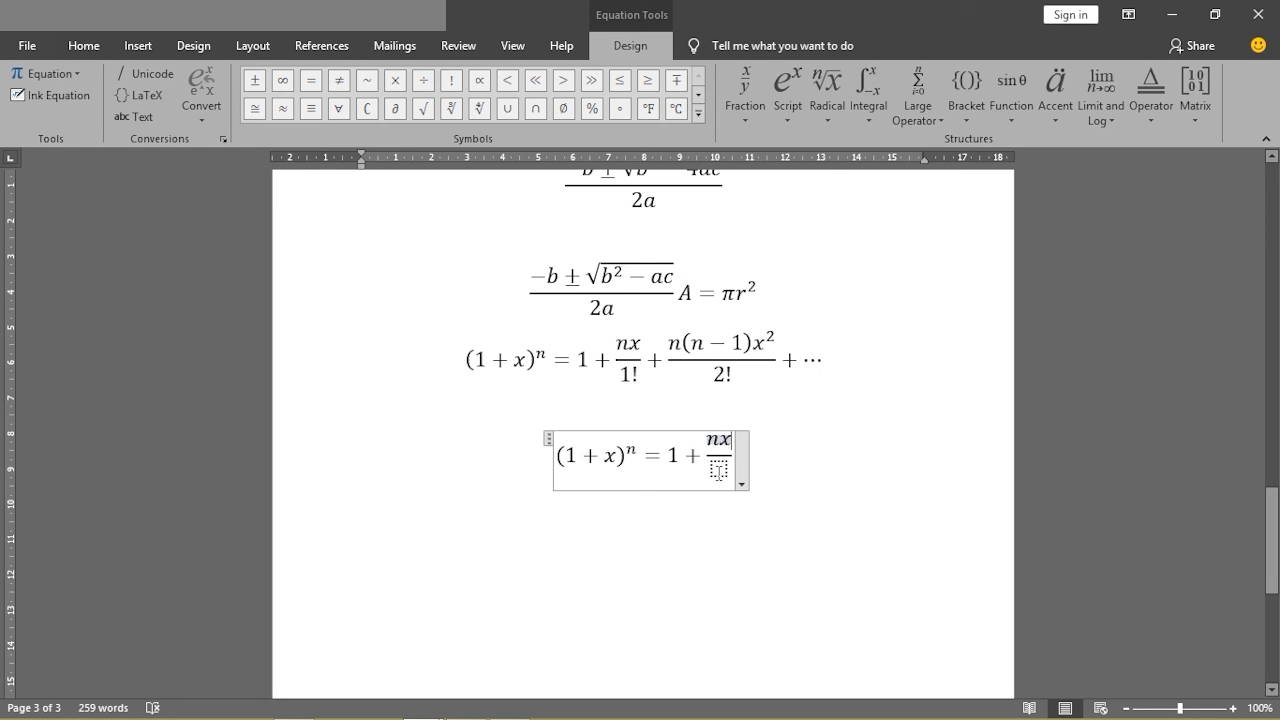
pyautogui.click(718, 469)
pyautogui.write('1')
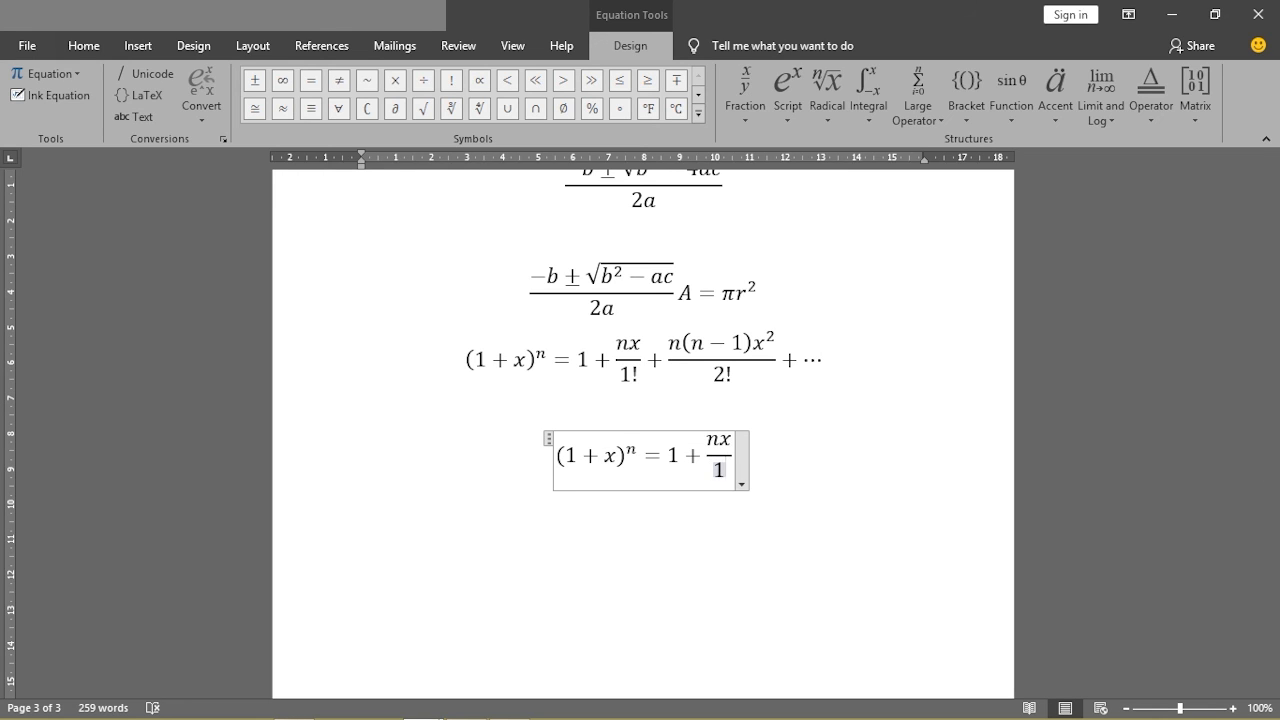
pyautogui.write('!')
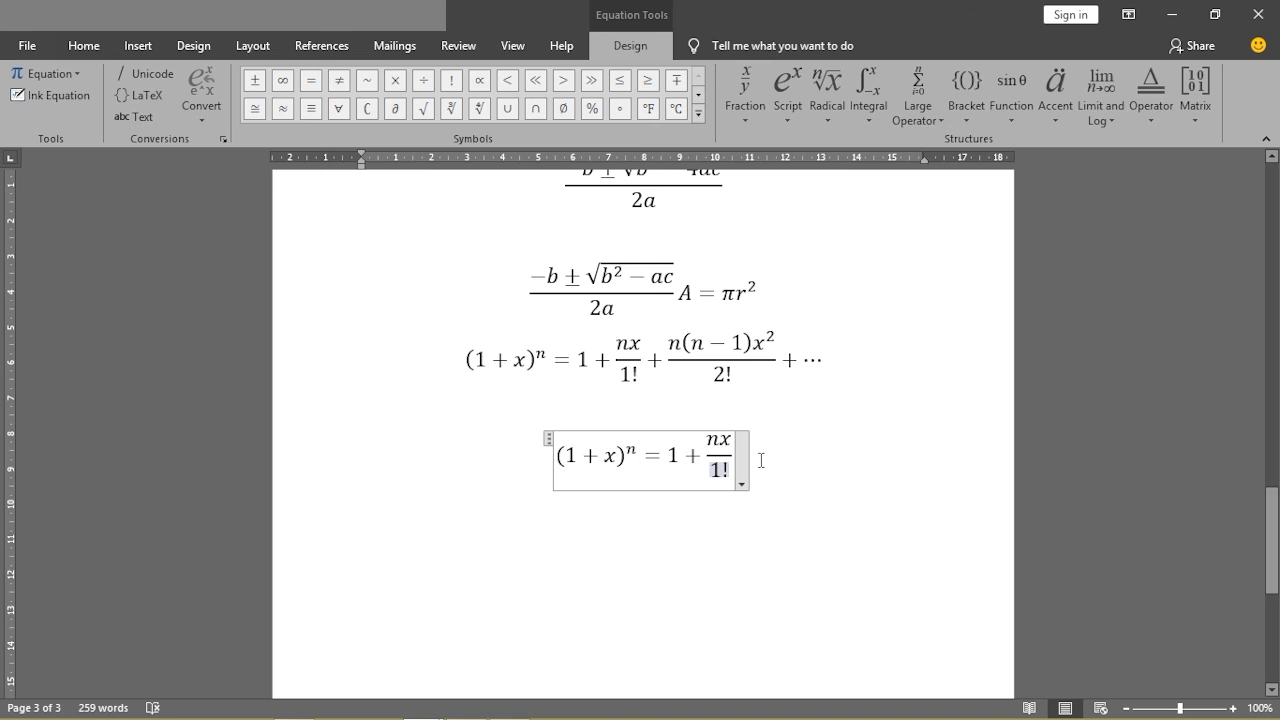
# Add a plus sign after the nx/1! fraction, followed by a second, empty stacked fraction
pyautogui.press('Up')
pyautogui.write('+')
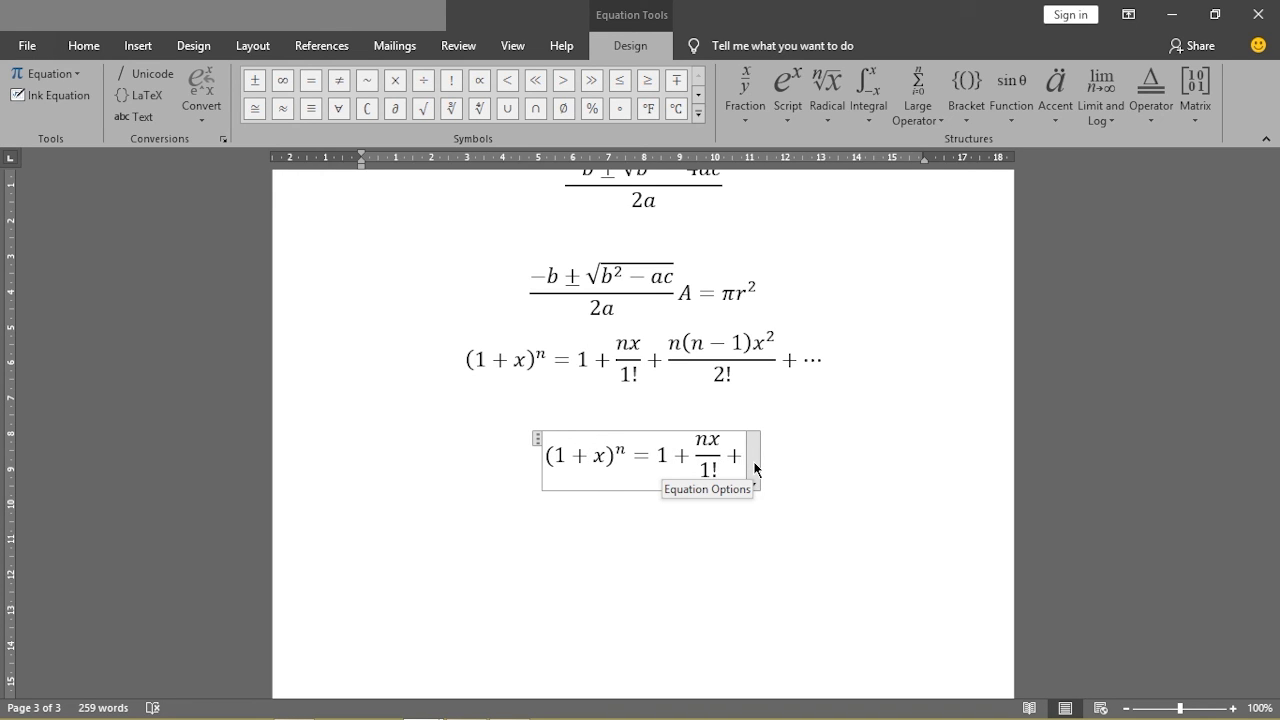
pyautogui.click(743, 118)
pyautogui.click(763, 205)
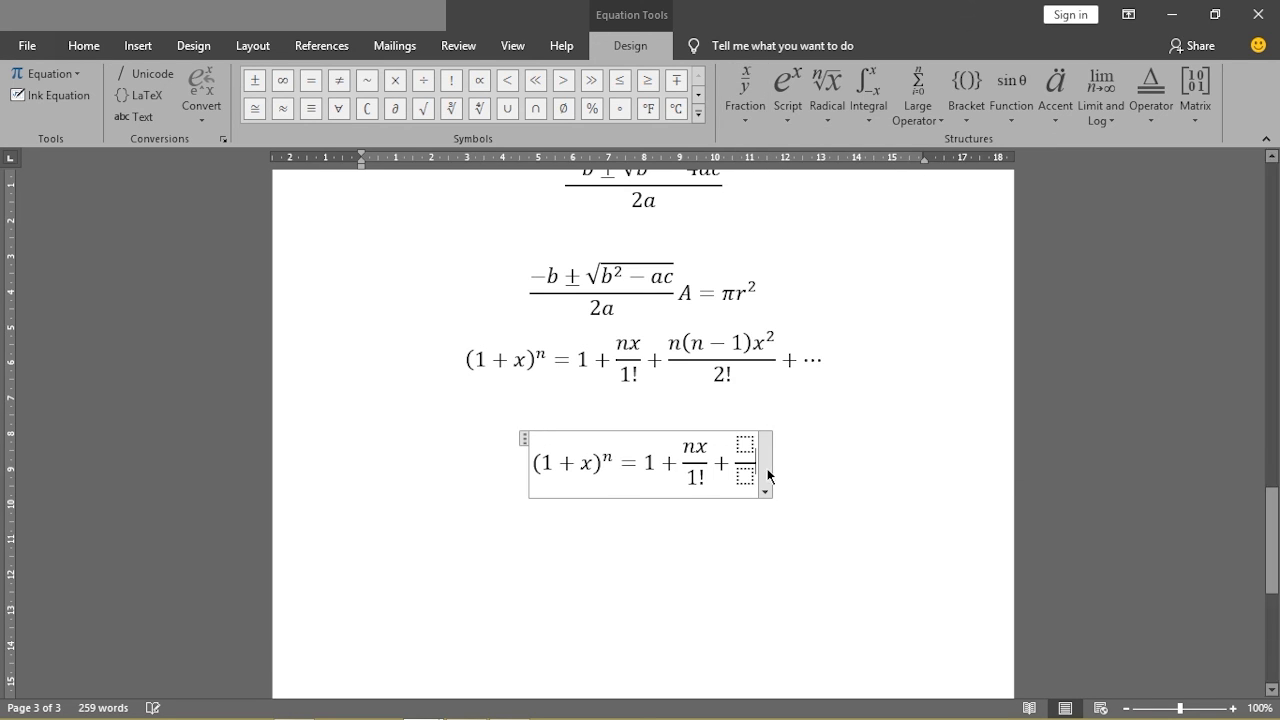
# Enter n(n-1) in the numerator of the second, empty fraction
pyautogui.click(743, 444)
pyautogui.write('n')
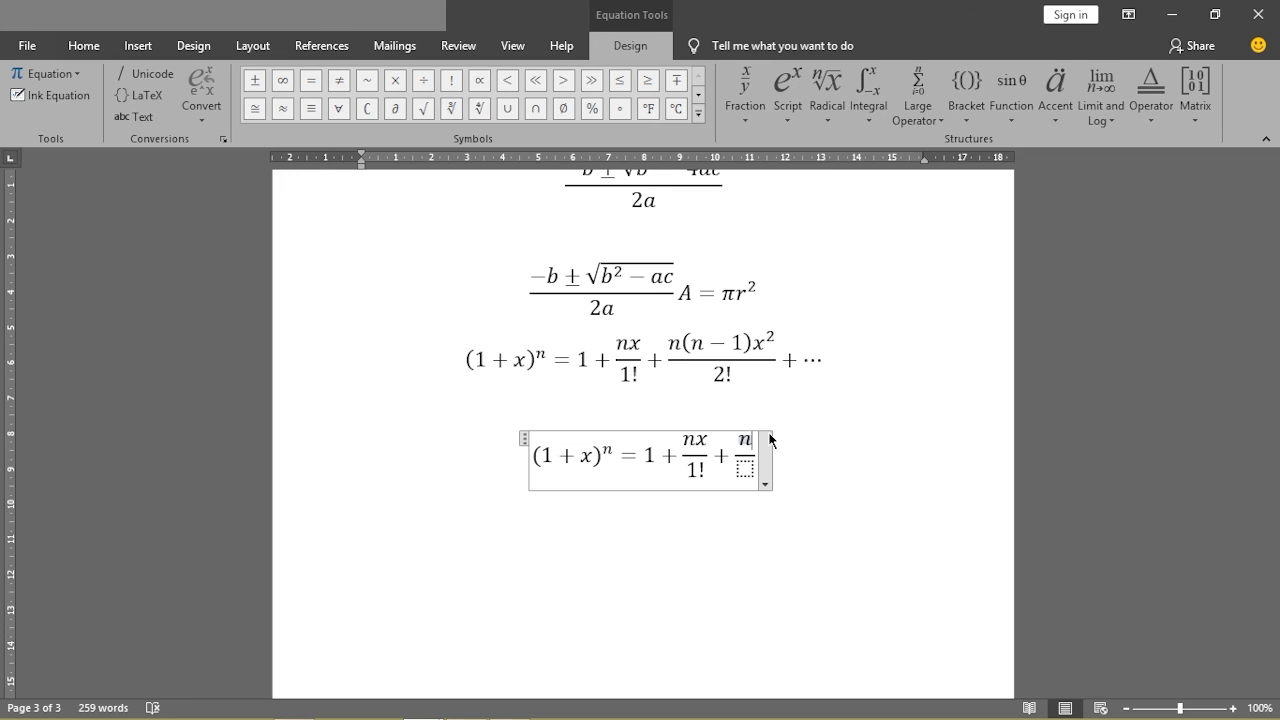
pyautogui.write('(')
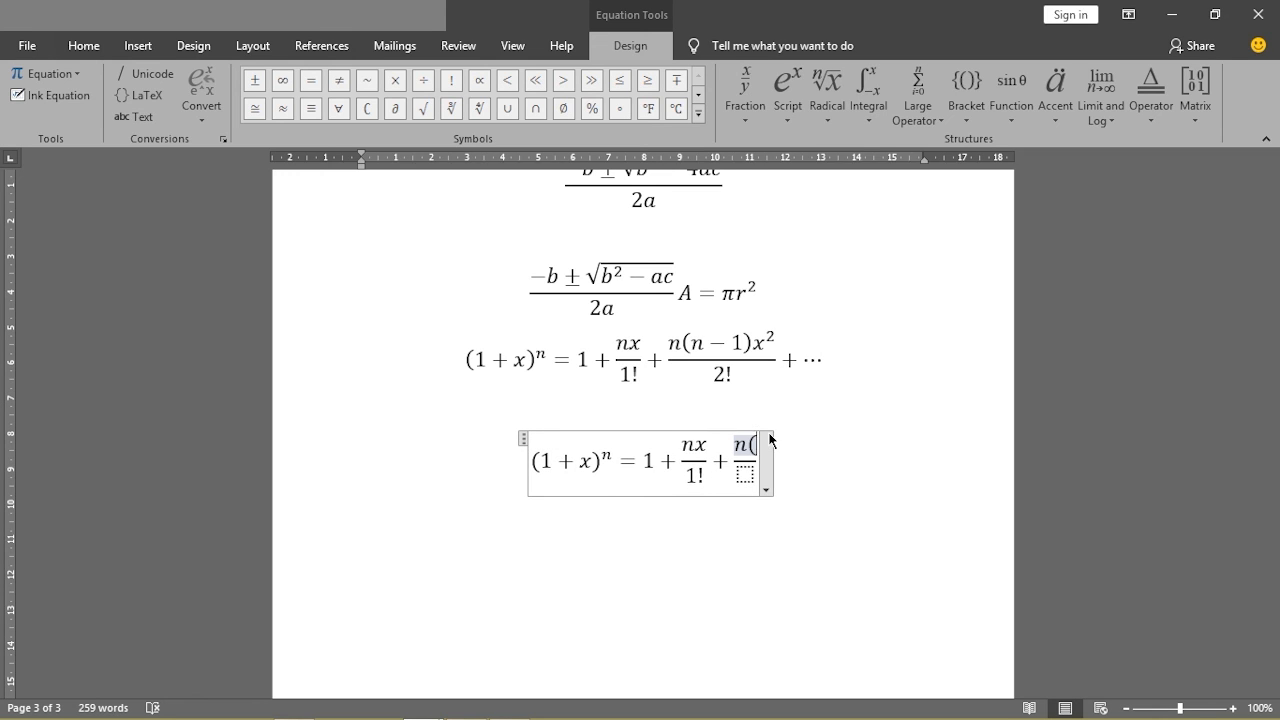
pyautogui.write('n-')
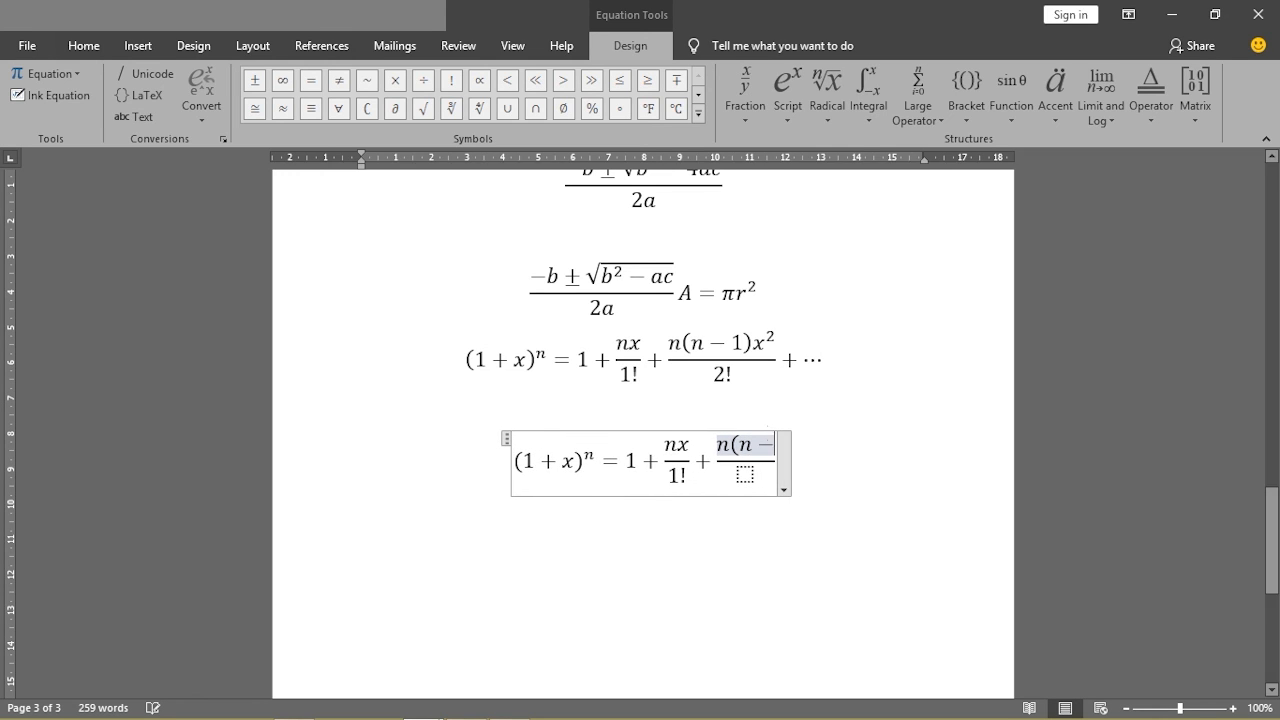
pyautogui.write('1')
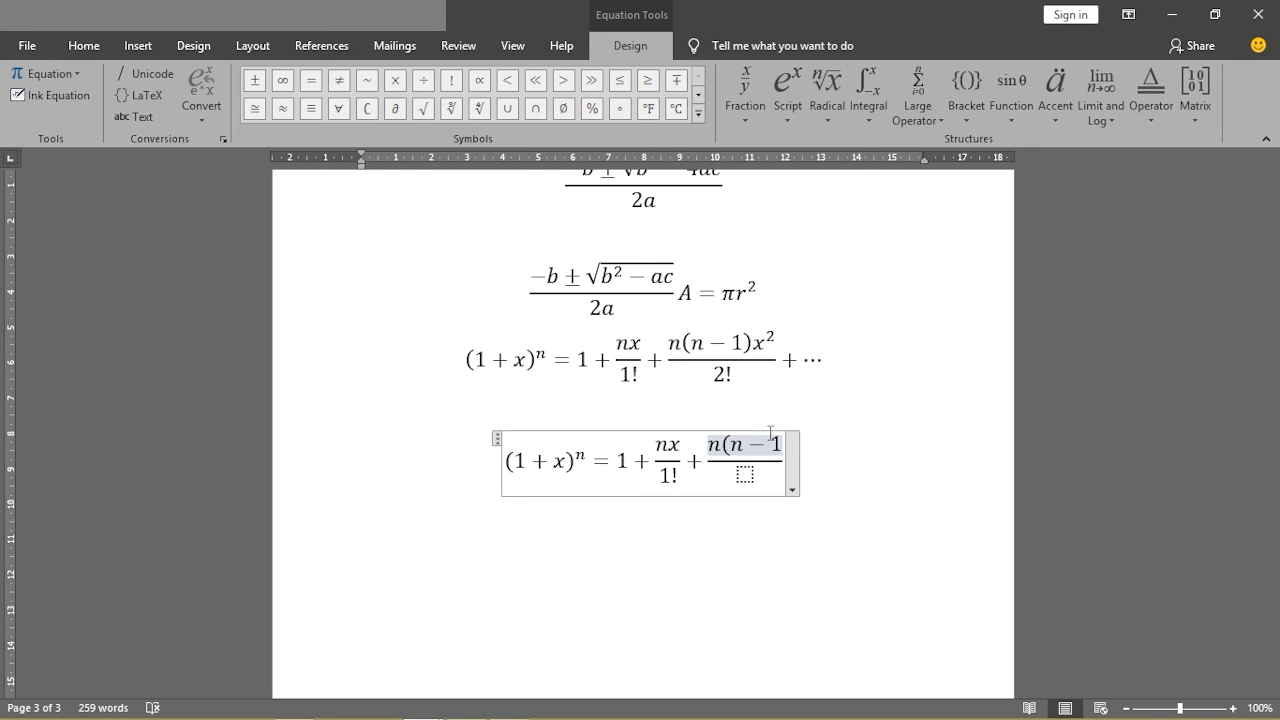
pyautogui.write(')')
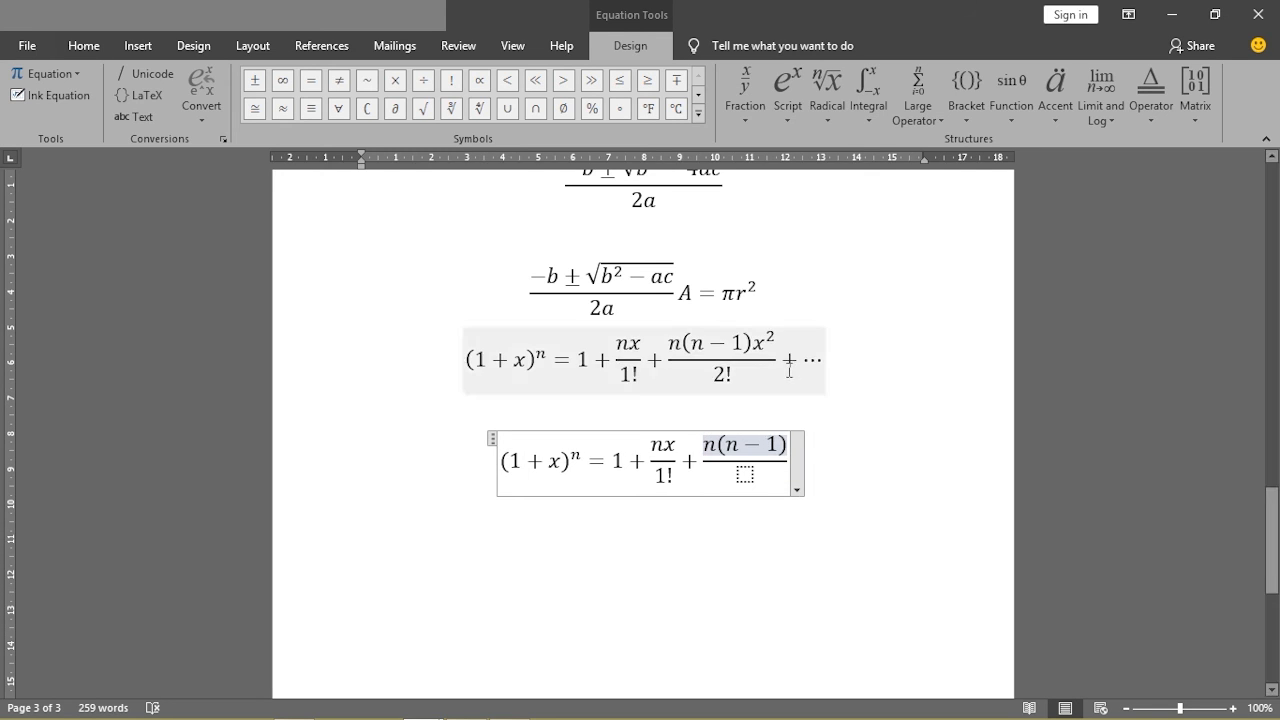
# Append a superscript structure with base x and exponent 2 to the numerator, and enter 2! as the denominator
pyautogui.click(786, 118)
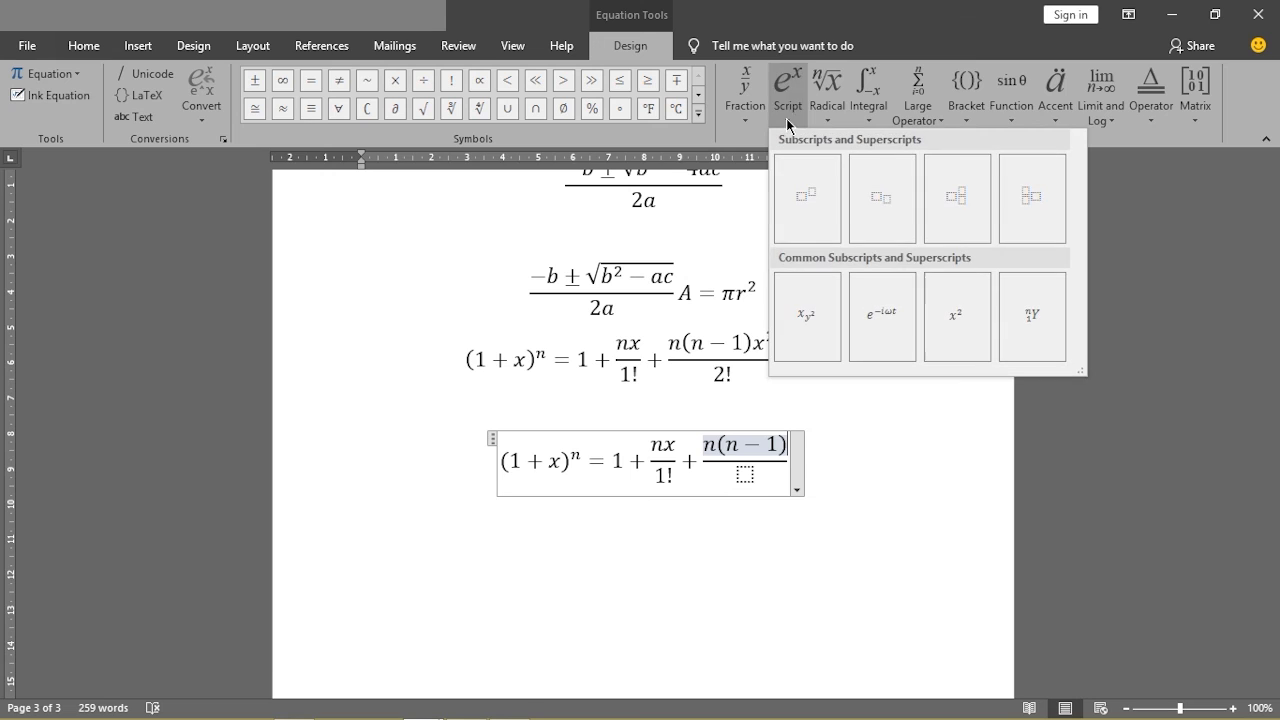
pyautogui.click(794, 201)
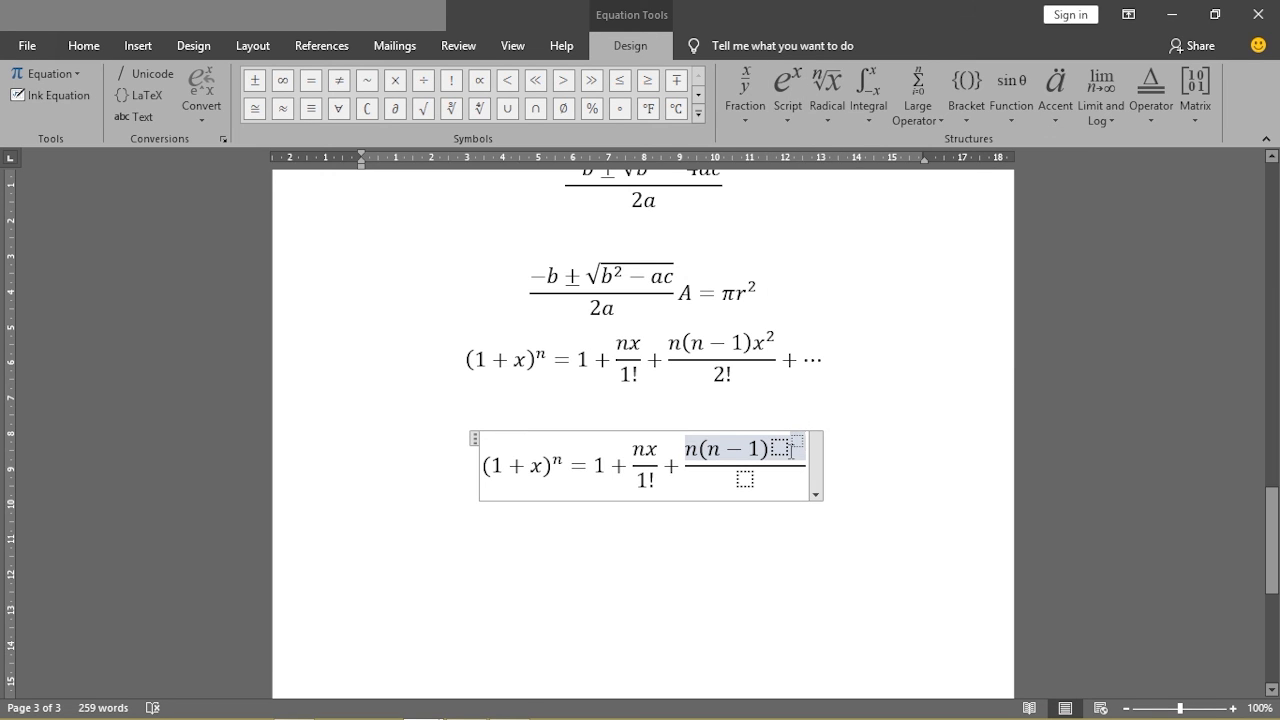
pyautogui.click(778, 446)
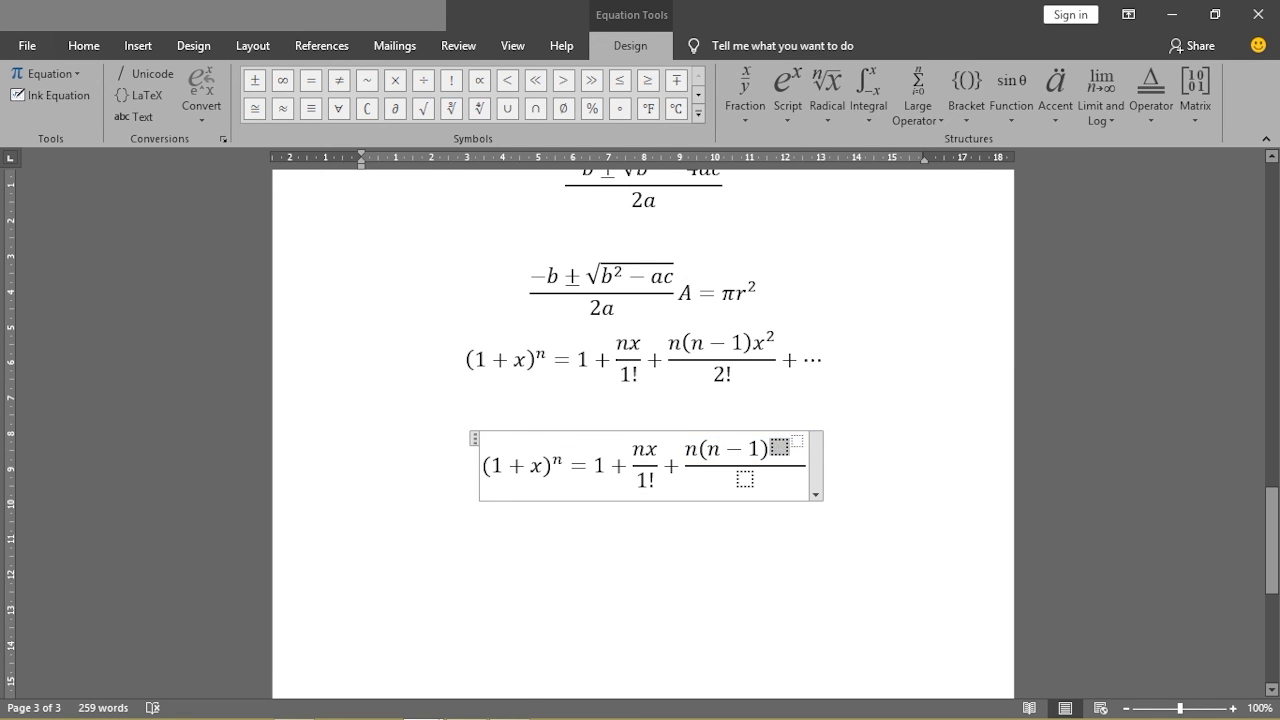
pyautogui.write('x')
pyautogui.press('Right')
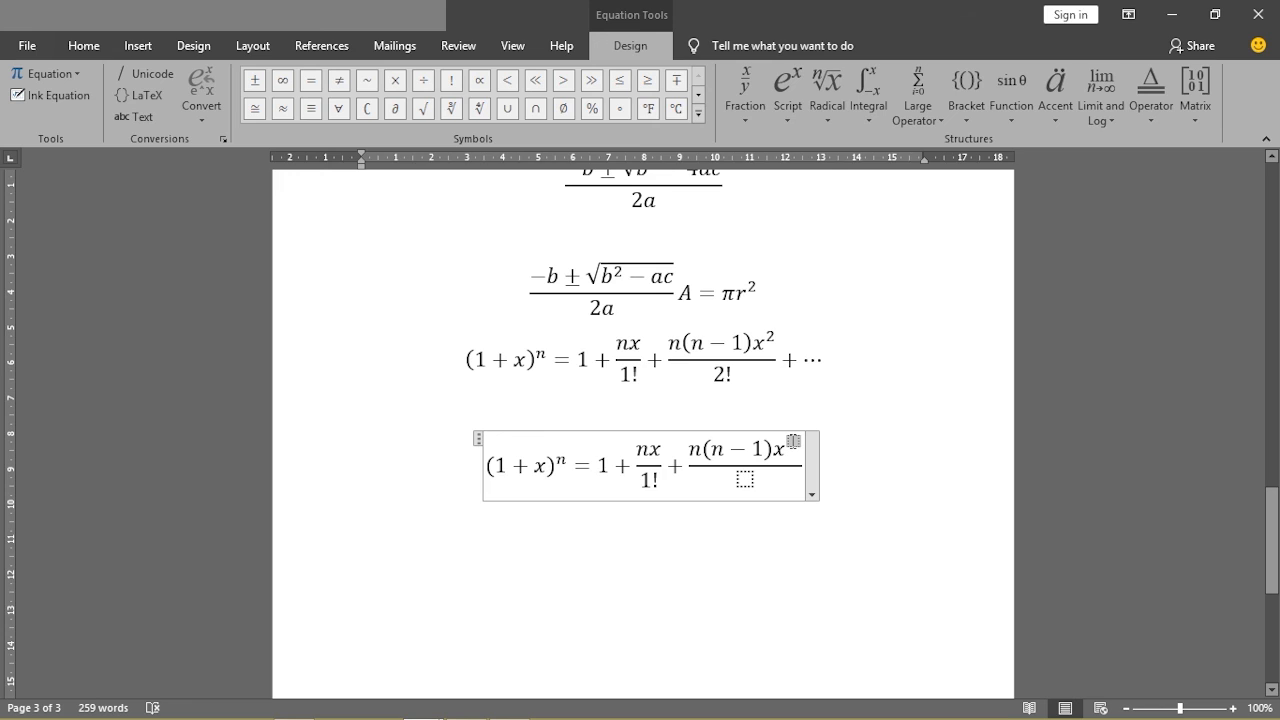
pyautogui.write('2')
pyautogui.click(744, 477)
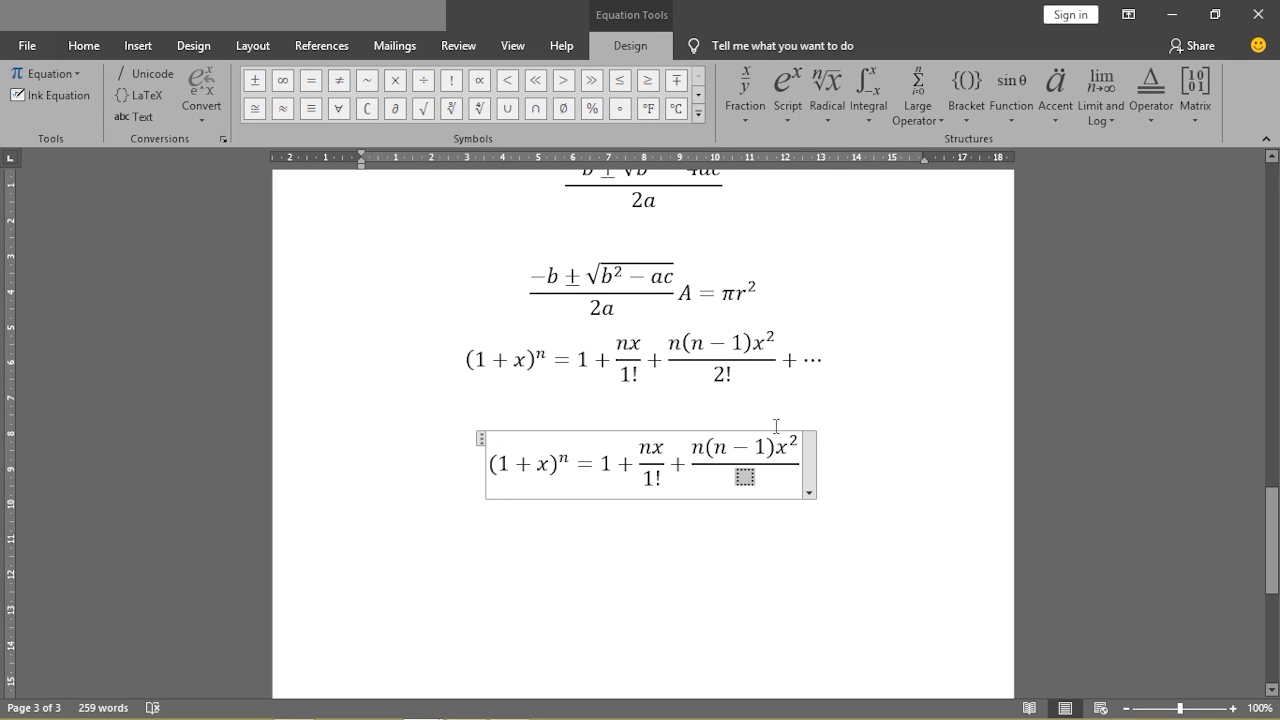
pyautogui.write('2!')
# End the equation with a plus sign and three dots on the baseline after the second fraction, and leave the equation
pyautogui.click(797, 461)
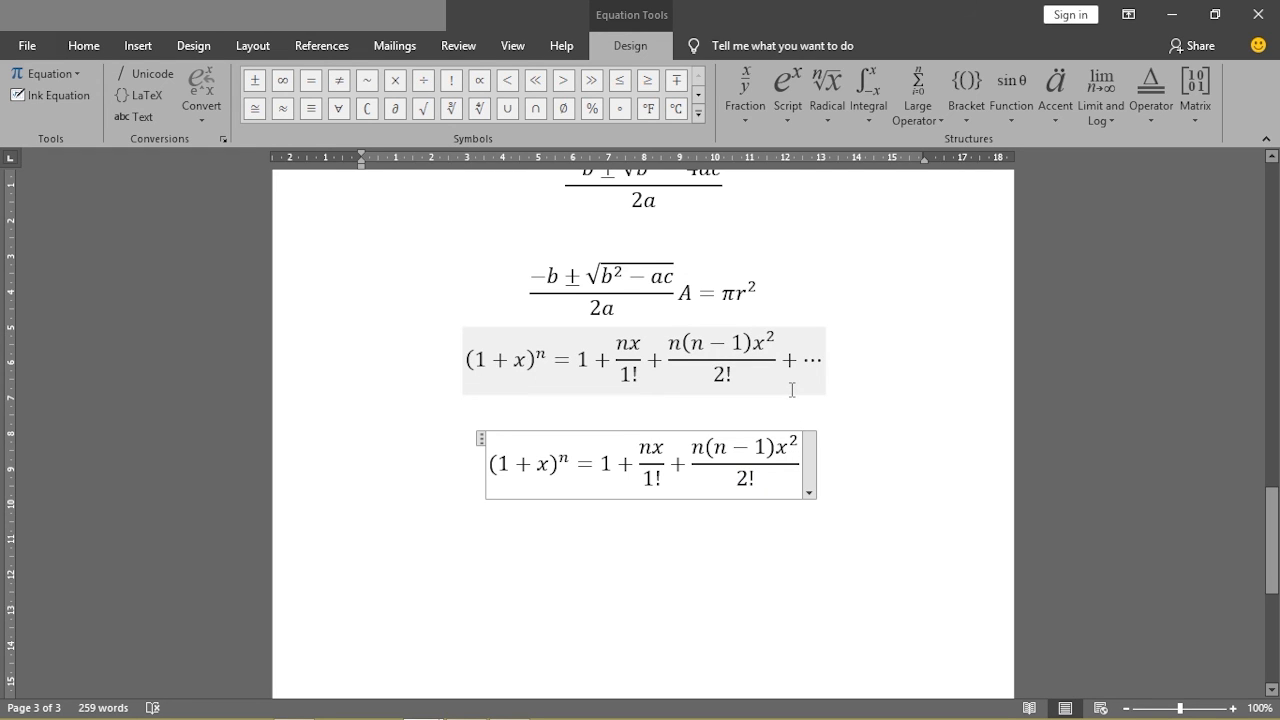
pyautogui.write('+')
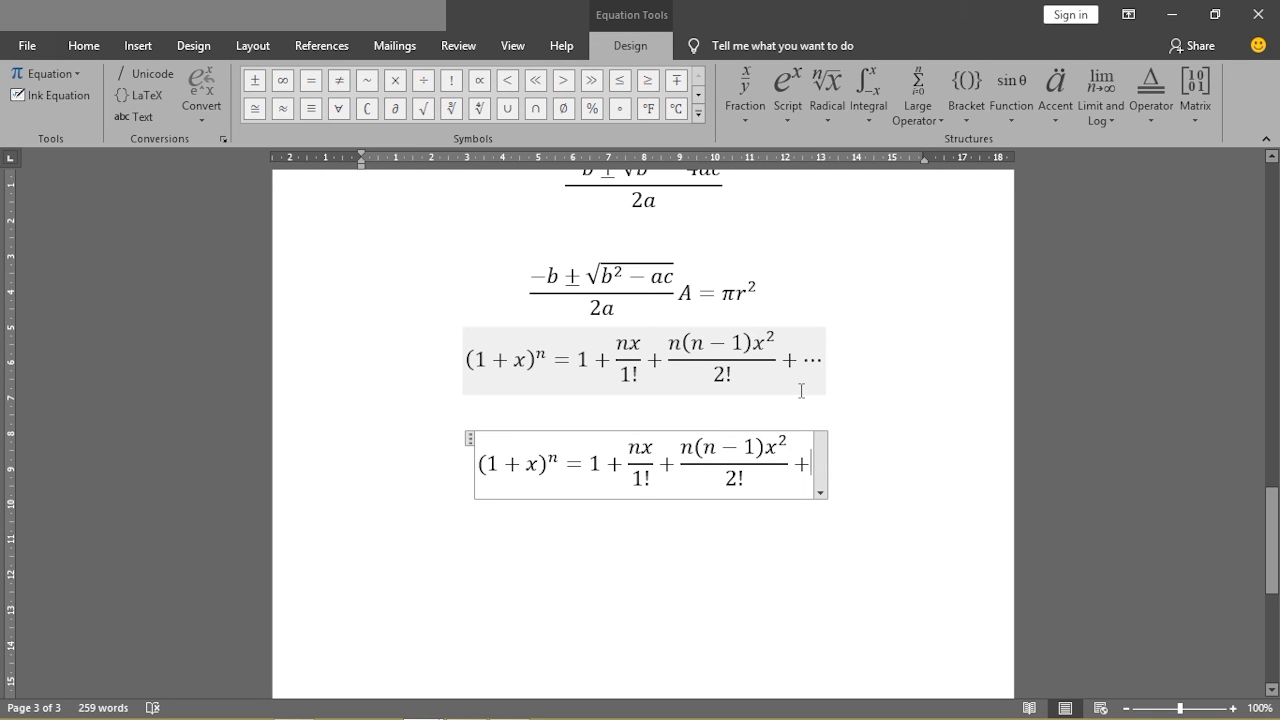
pyautogui.write('..')
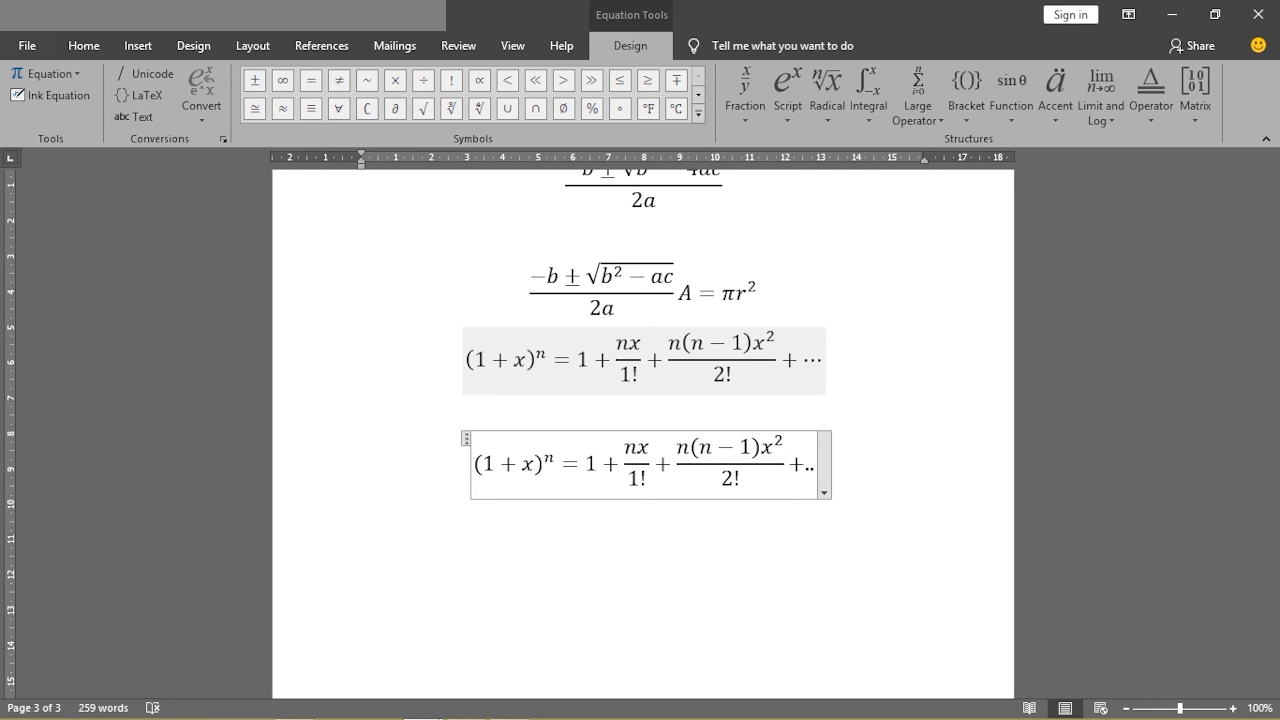
pyautogui.press('BackSpace')
pyautogui.press('BackSpace')
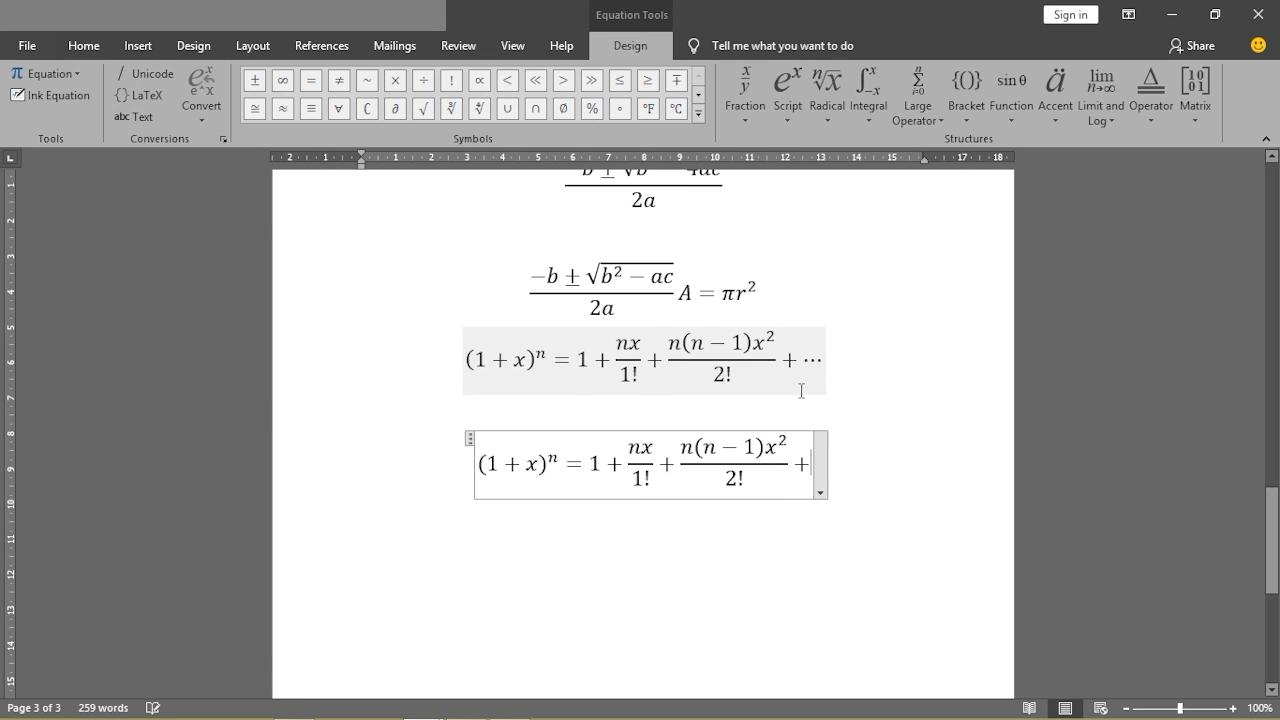
pyautogui.write('..')
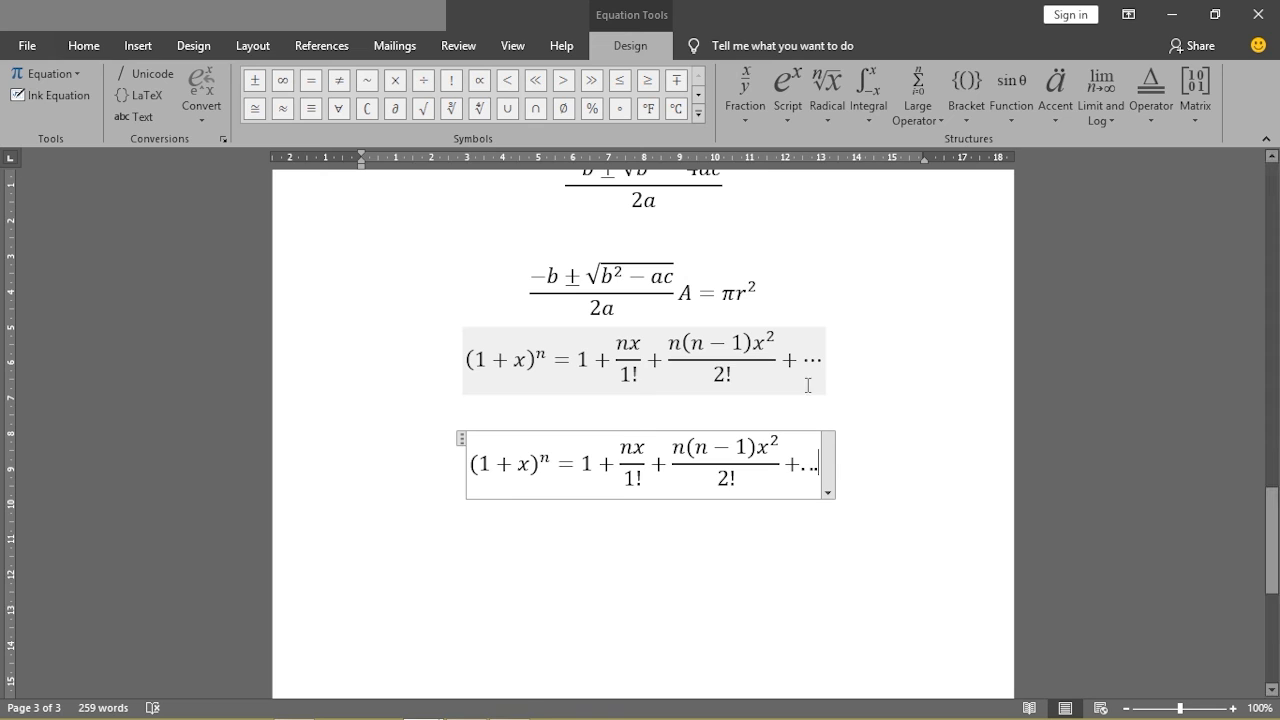
pyautogui.click(896, 411)
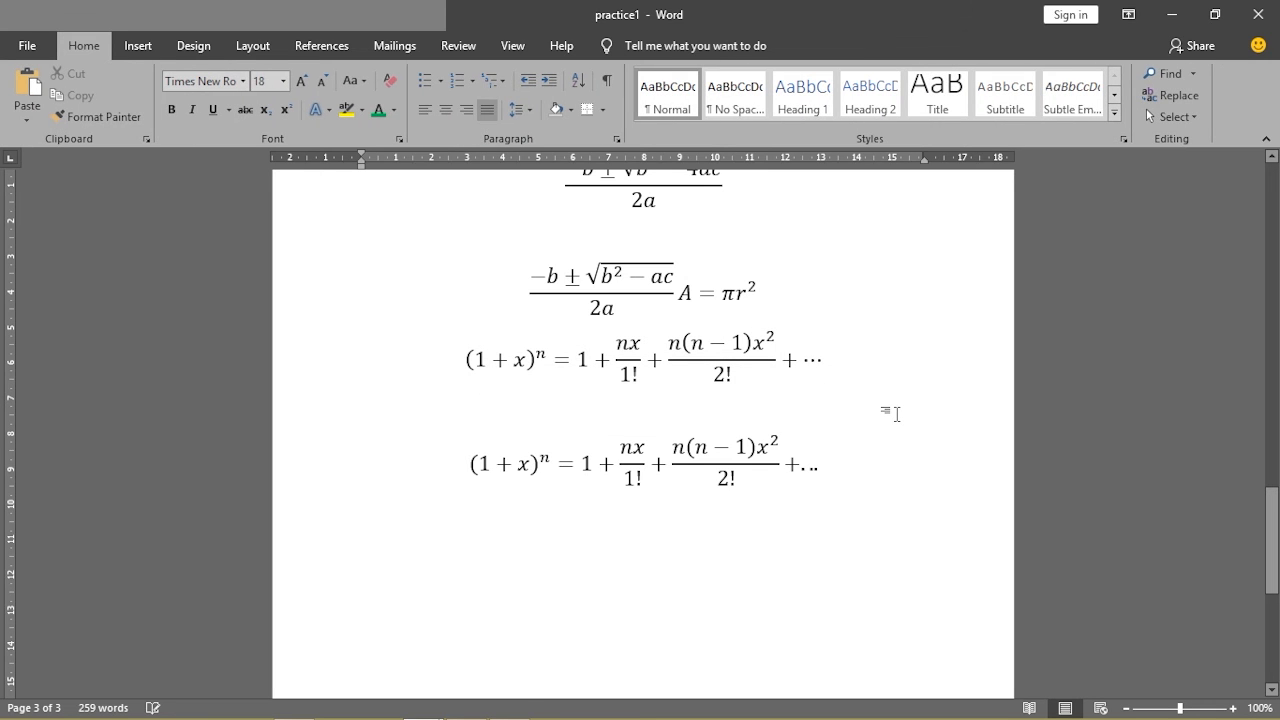